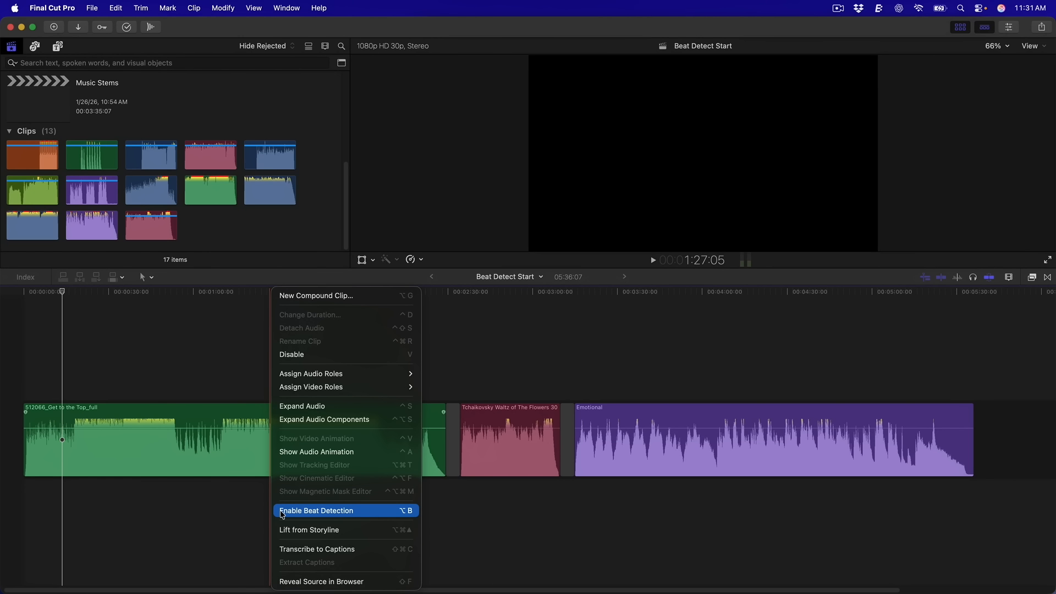
# Enable Beat Detection on the 512066_Get to the Top_full clip and zoom into its beat grid
pyautogui.click(282, 511)
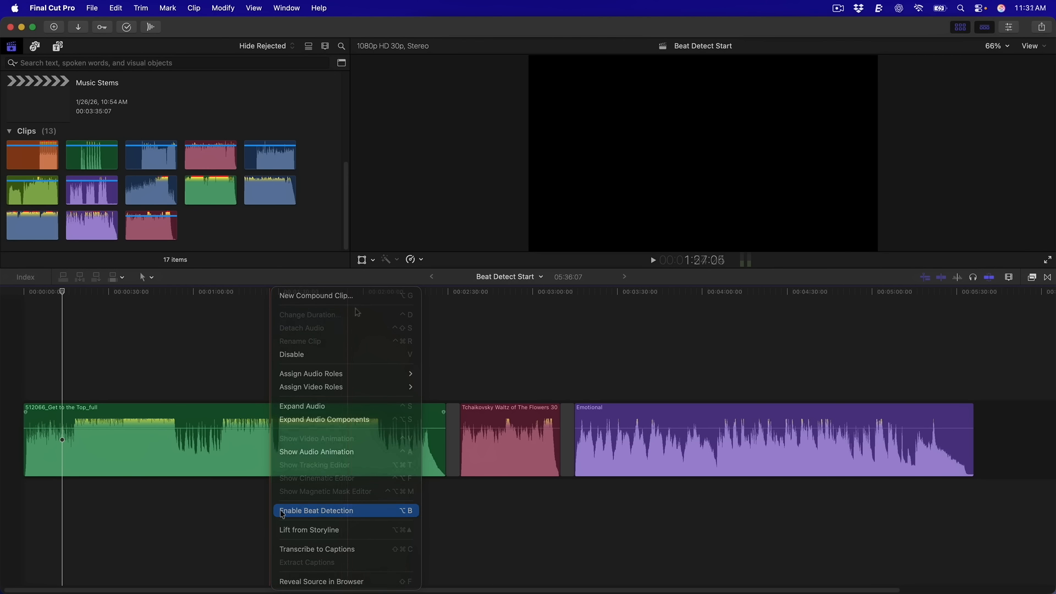
pyautogui.click(398, 261)
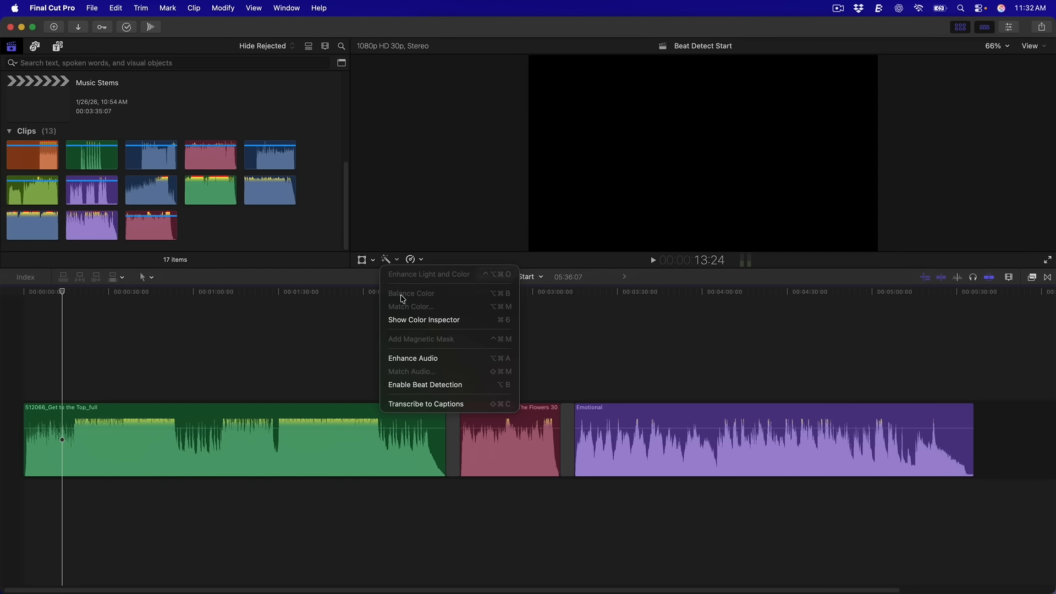
pyautogui.click(403, 385)
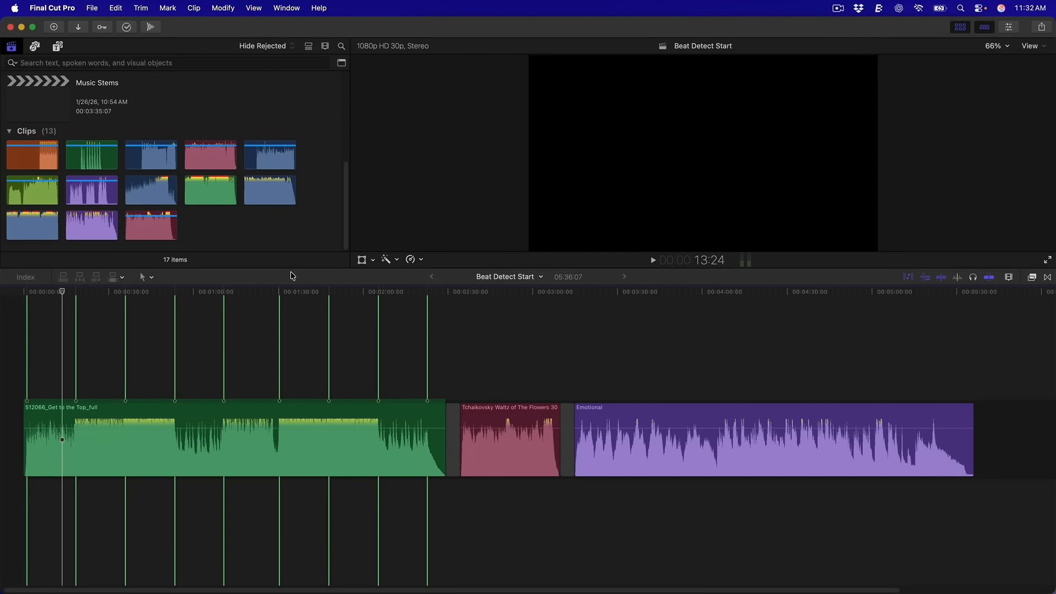
pyautogui.press('super+equal')
pyautogui.press('super+equal')
pyautogui.press('super+equal')
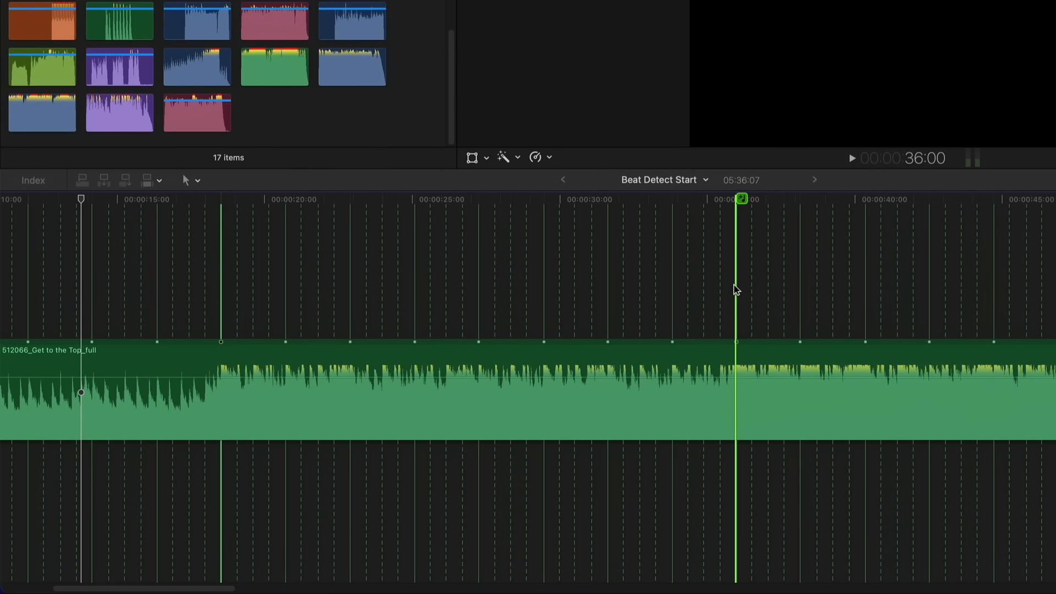
# Zoom out to show the whole Get to the Top clip and switch to the Blade tool
pyautogui.press('super+minus')
pyautogui.press('super+minus')
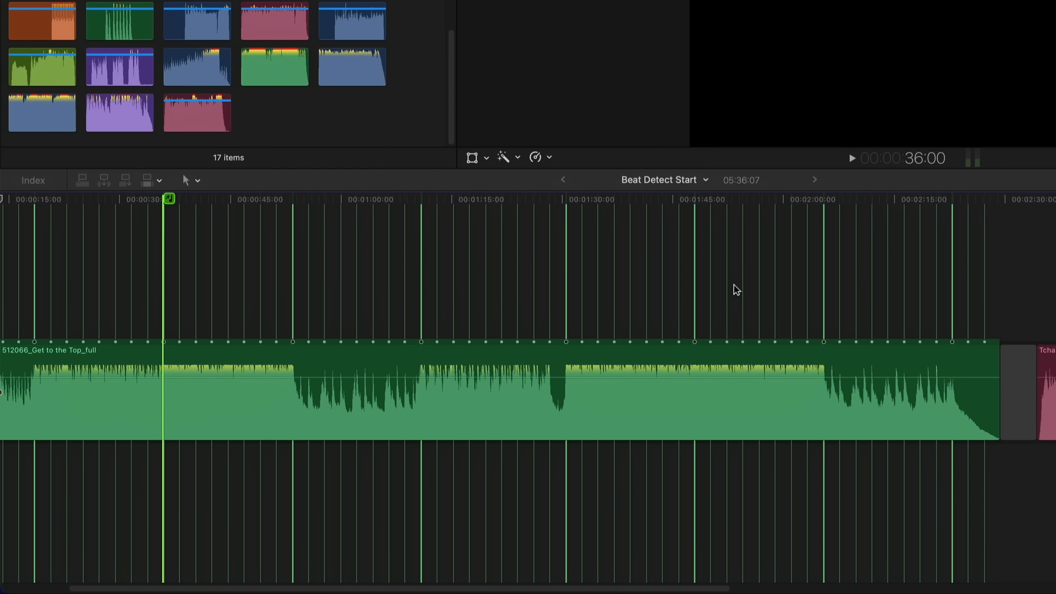
pyautogui.press('b')
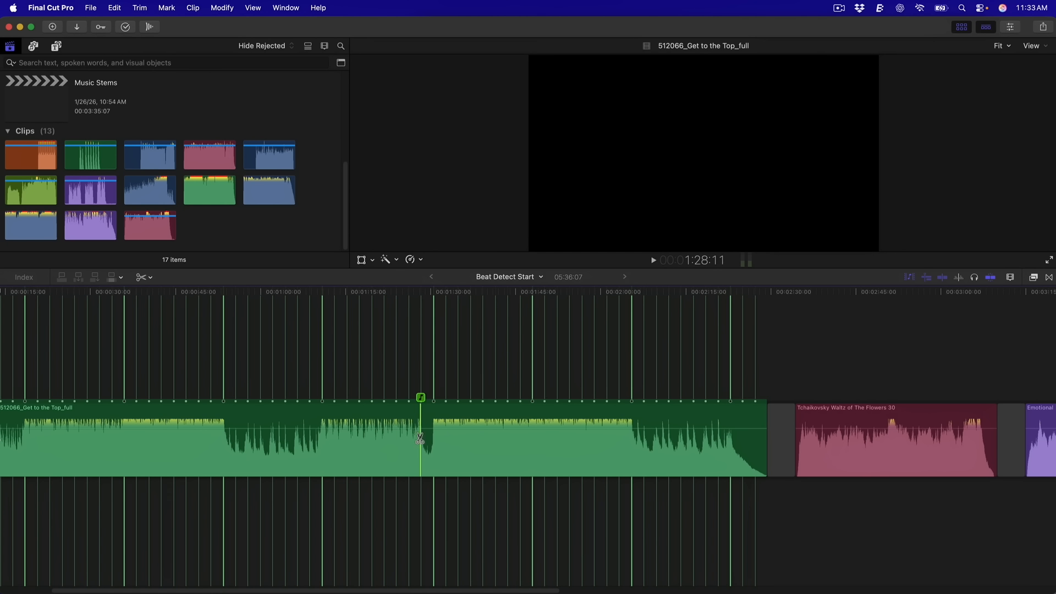
# Blade the Get to the Top music at two beat lines, delete the section between, and play it back
pyautogui.click(29, 430)
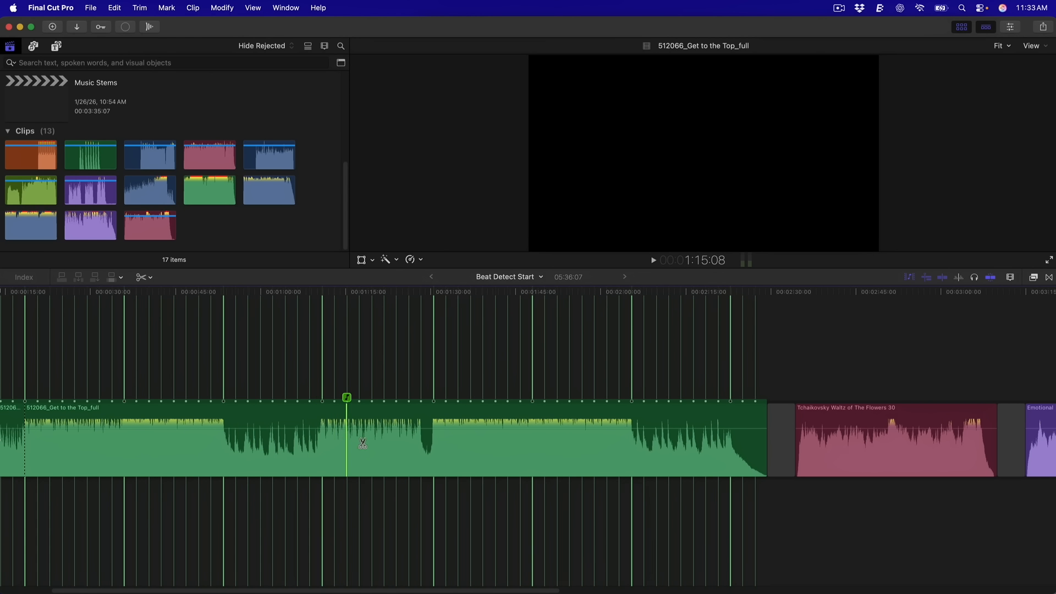
pyautogui.click(629, 440)
pyautogui.press('a')
pyautogui.click(583, 448)
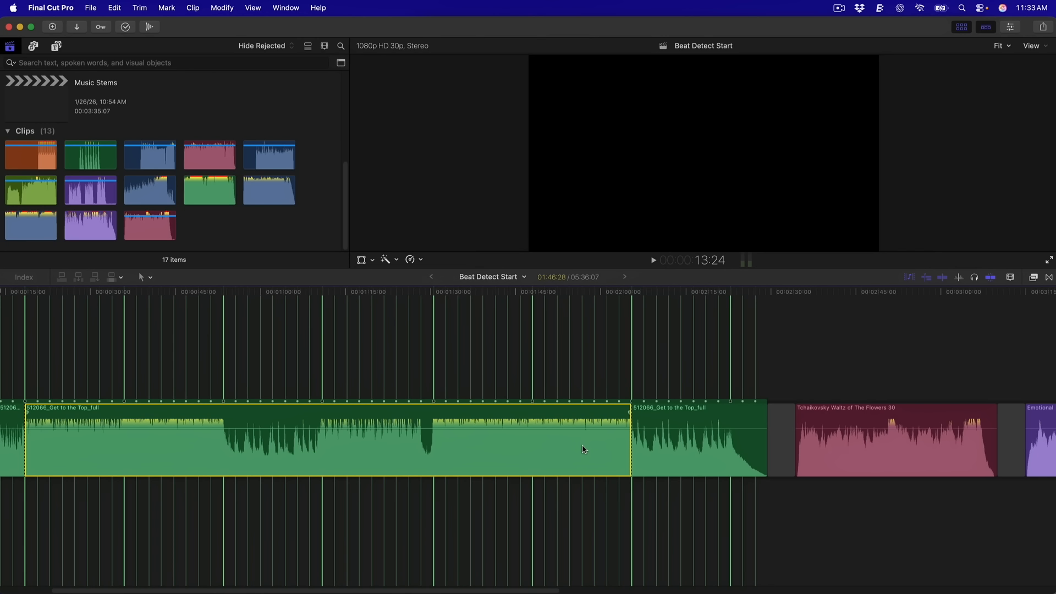
pyautogui.press('Delete')
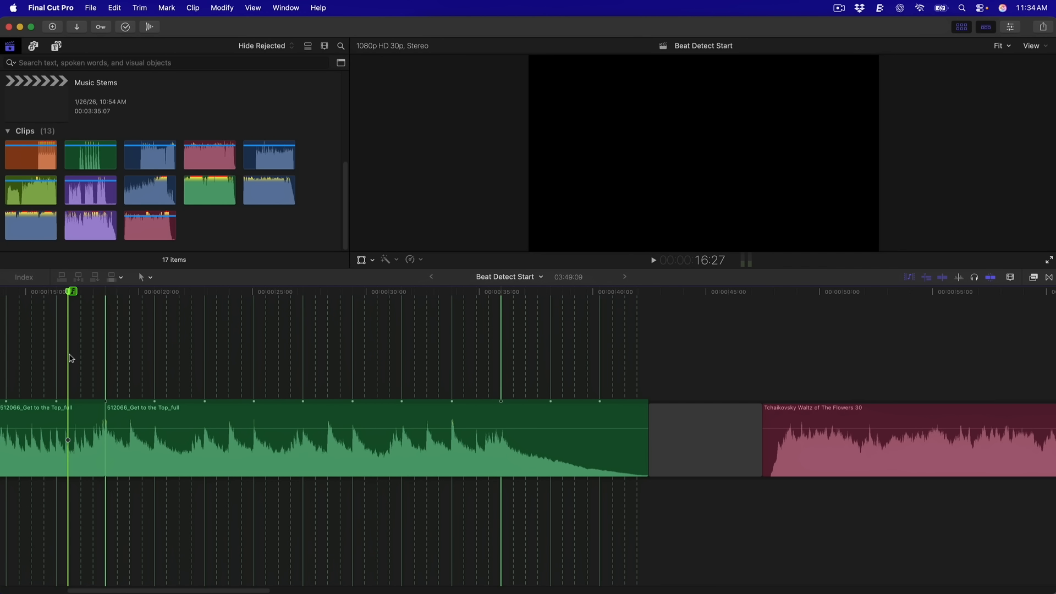
pyautogui.press('space')
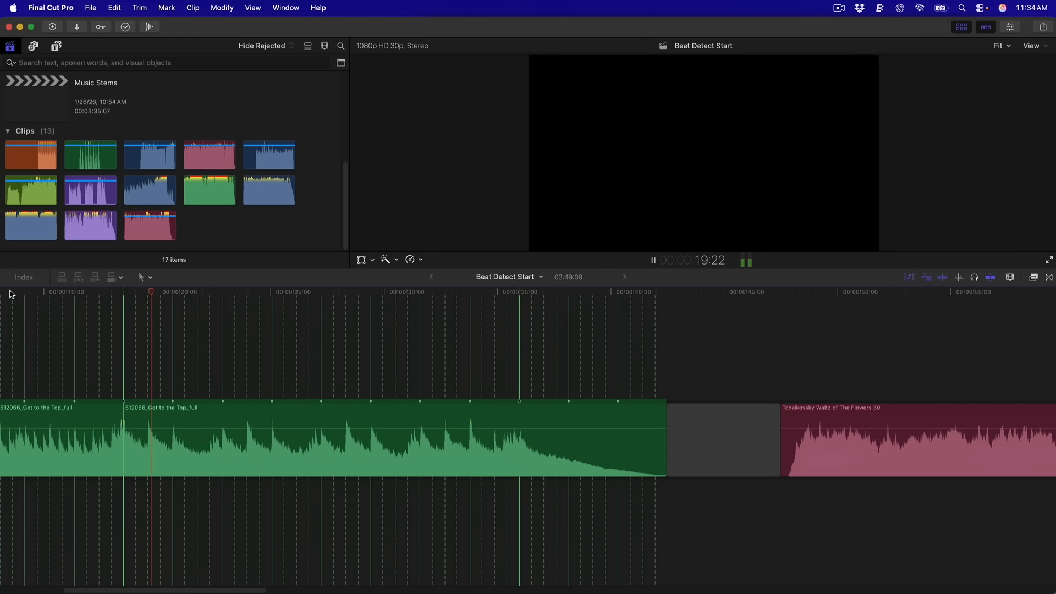
pyautogui.press('space')
# Blade at the next beat line and delete another middle section, shortening the project to 03:31:26
pyautogui.press('b')
pyautogui.click(513, 421)
pyautogui.press('a')
pyautogui.click(407, 421)
pyautogui.press('Delete')
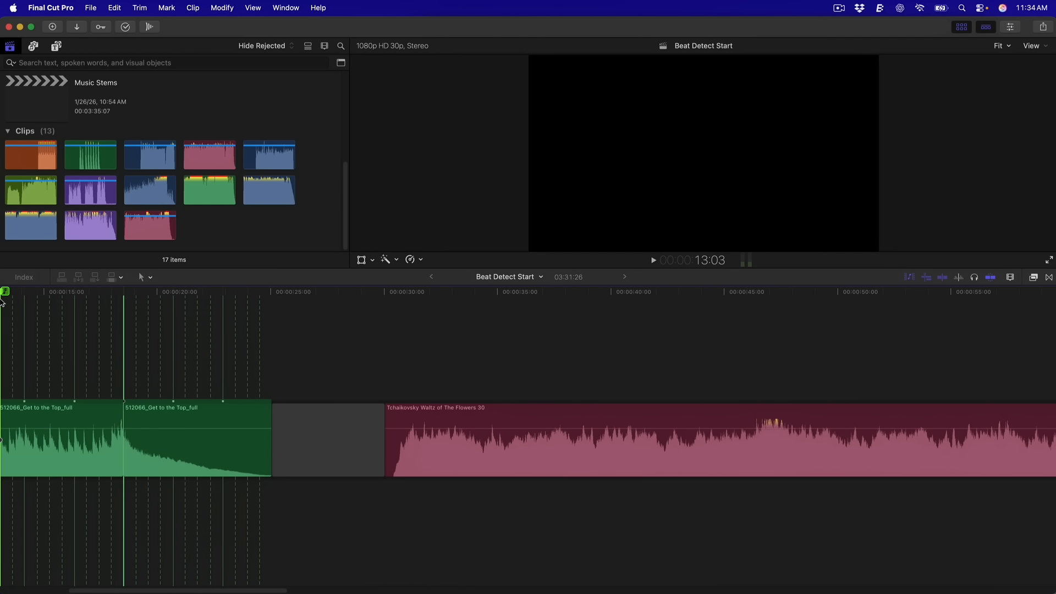
pyautogui.press('space')
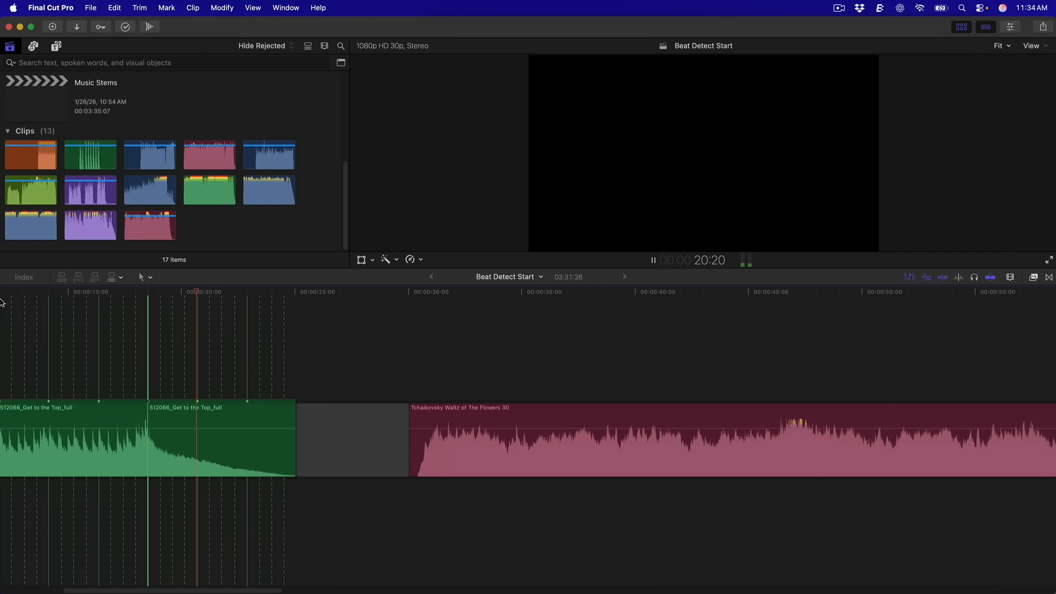
pyautogui.press('space')
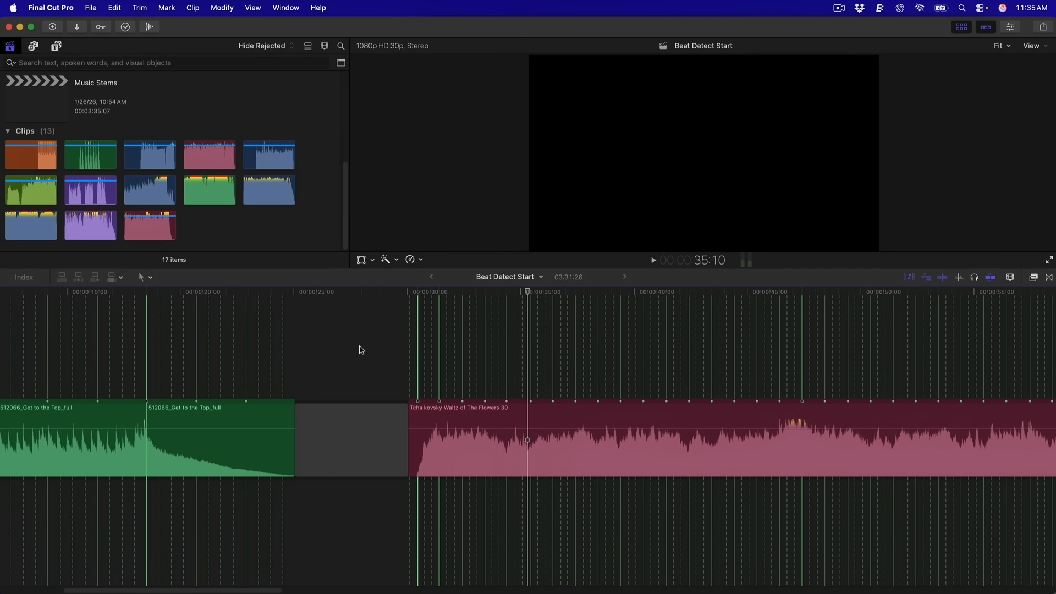
# Play the Tchaikovsky Waltz of The Flowers 30 clip, then view it whole in the timeline
pyautogui.press('space')
pyautogui.press('super+equal')
pyautogui.press('super+equal')
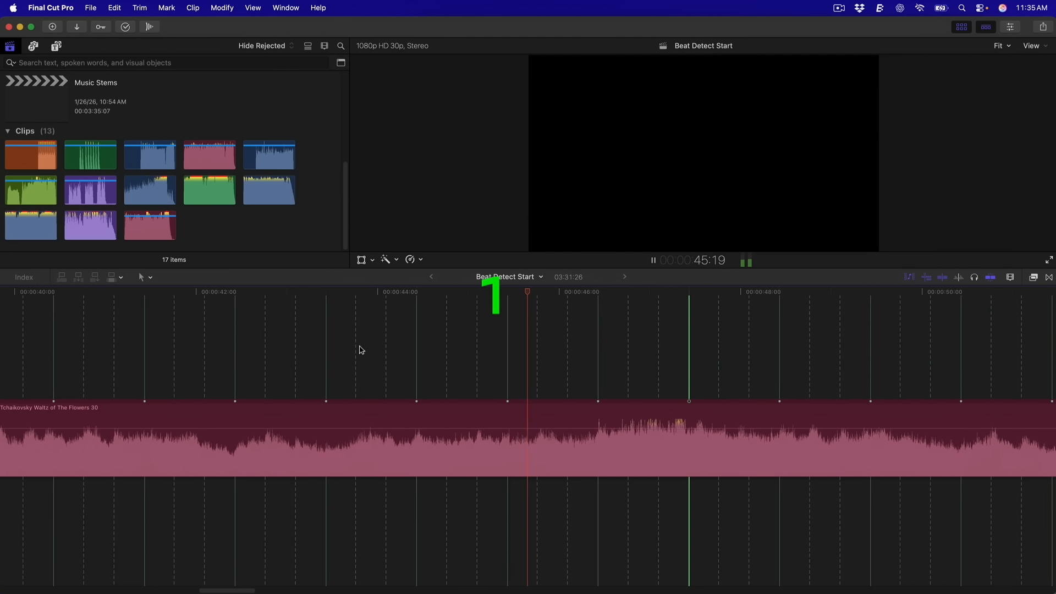
pyautogui.press('space')
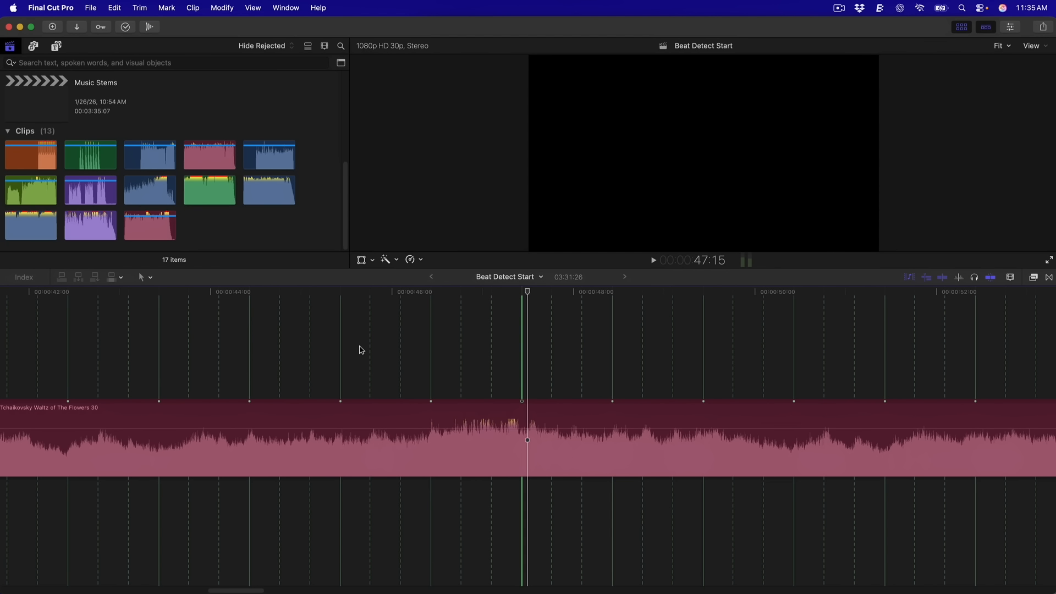
pyautogui.press('super+minus')
pyautogui.press('super+minus')
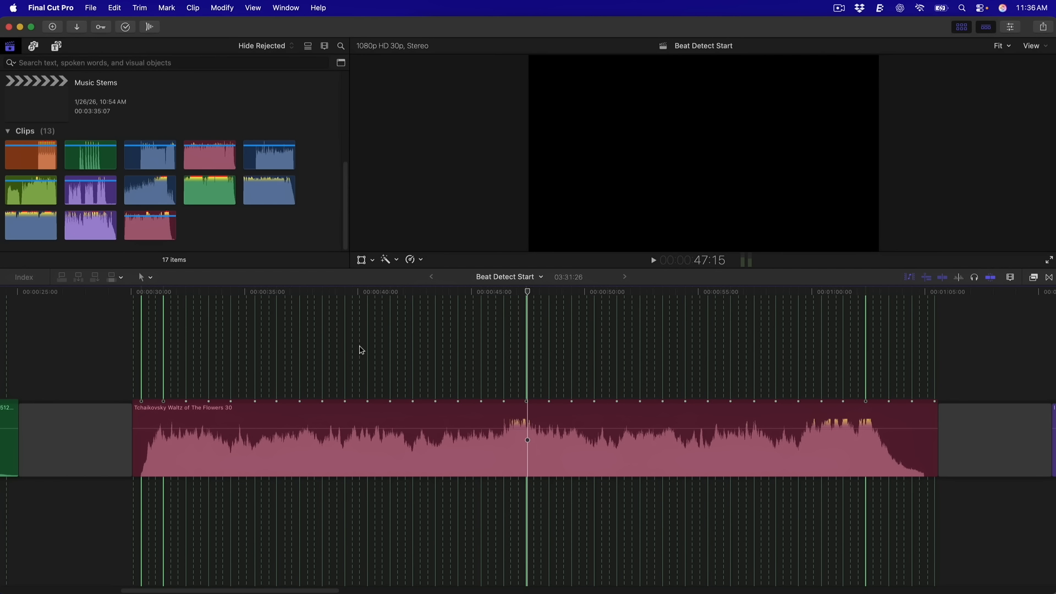
# Range-delete the 16-second stretch between two beat lines on the Tchaikovsky clip and play across the cut
pyautogui.press('r')
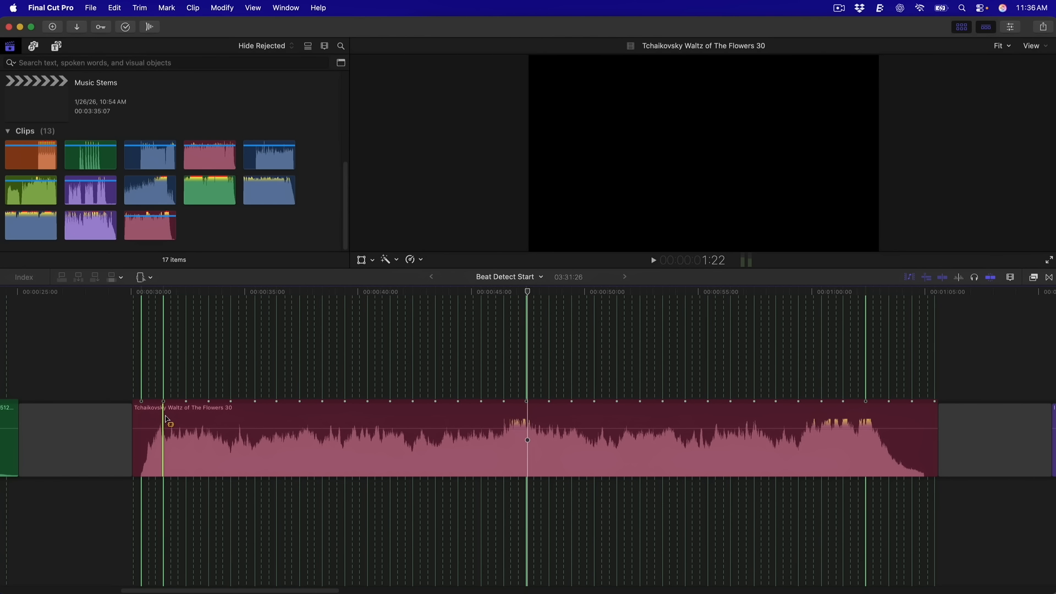
pyautogui.moveTo(166, 420); pyautogui.dragTo(524, 421)
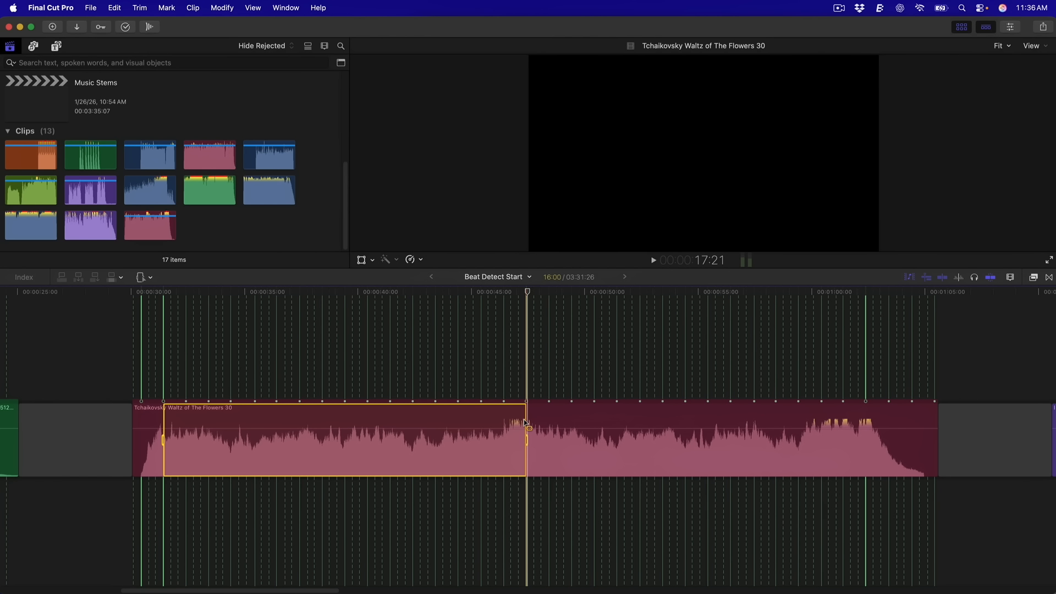
pyautogui.press('Delete')
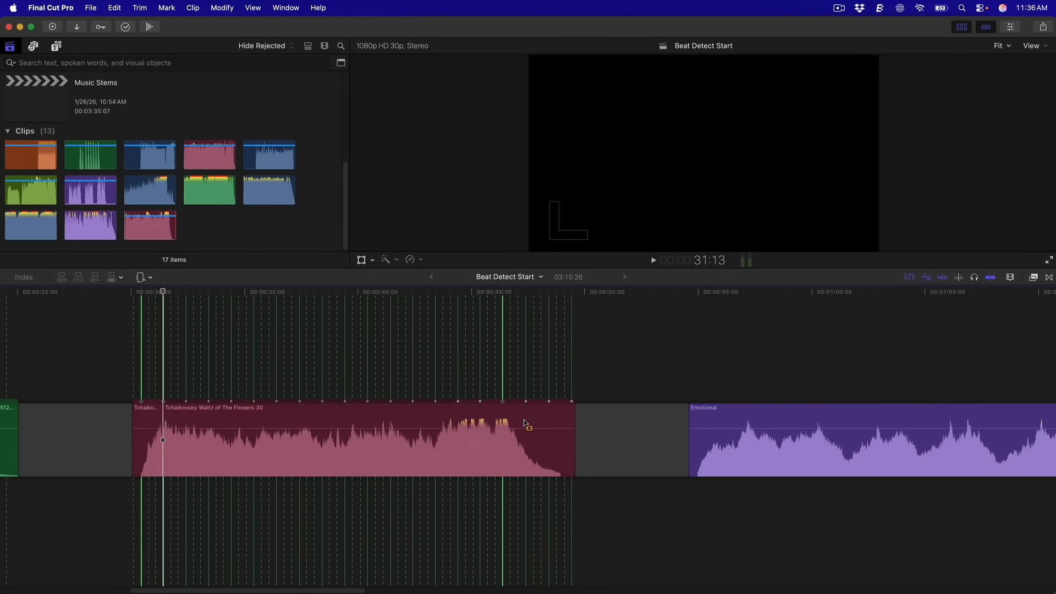
pyautogui.click(137, 365)
pyautogui.press('space')
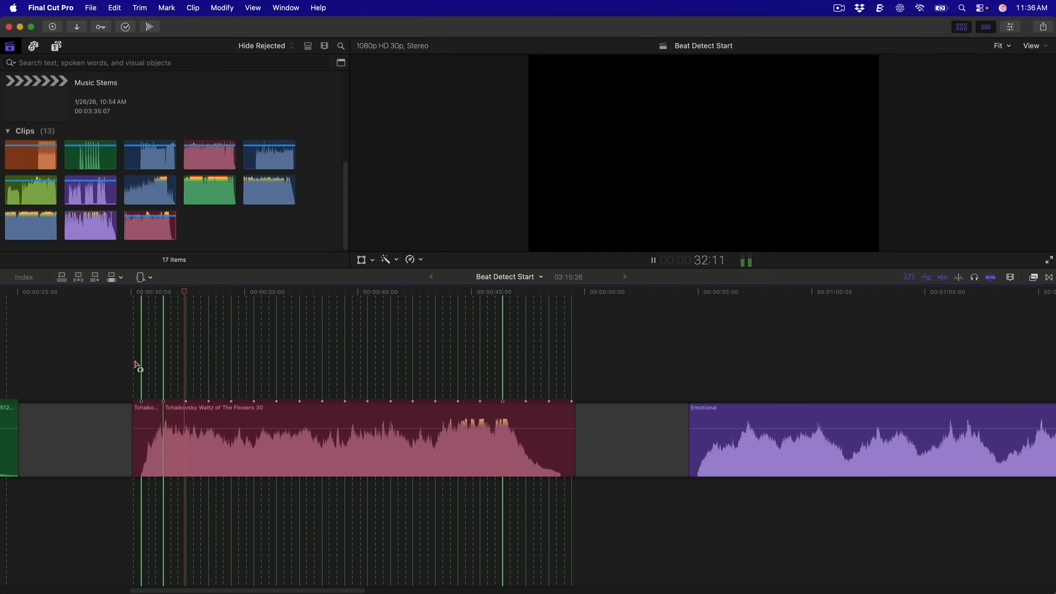
pyautogui.press('space')
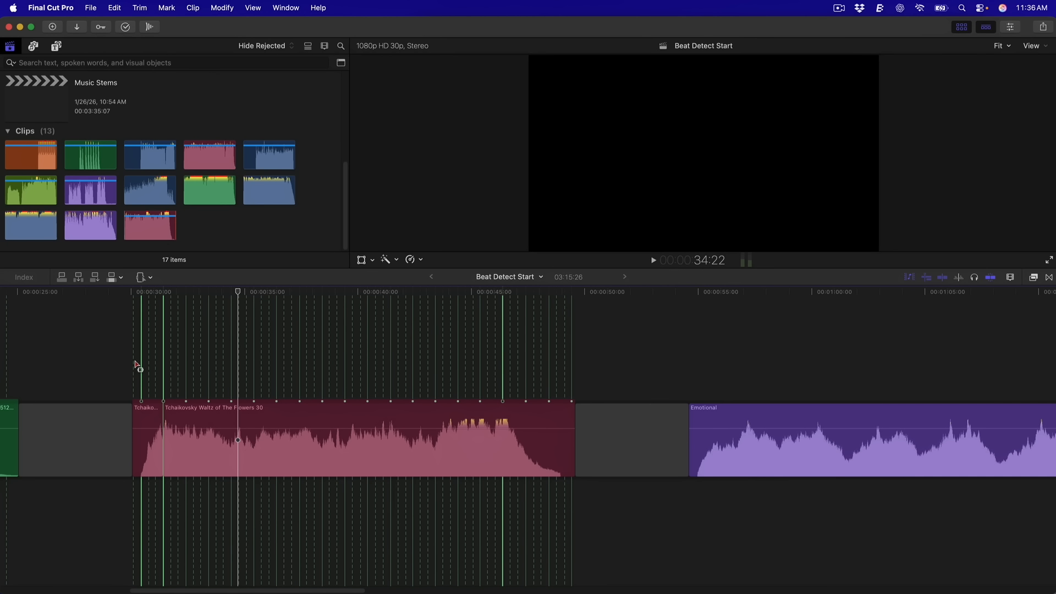
# Zoom in around the cut and select both Tchaikovsky pieces
pyautogui.click(156, 319)
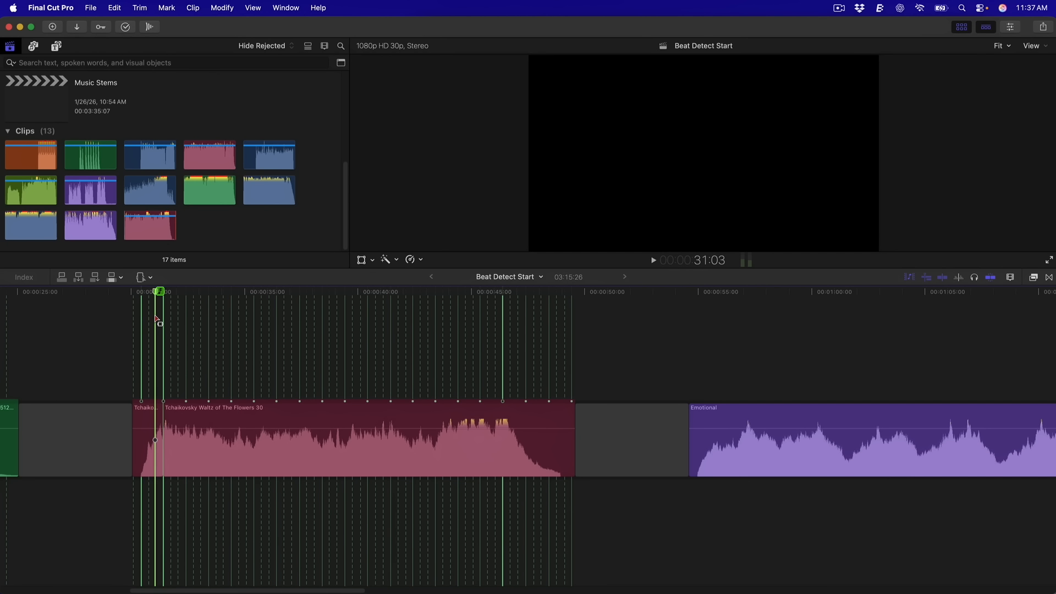
pyautogui.press('super+equal')
pyautogui.press('super+equal')
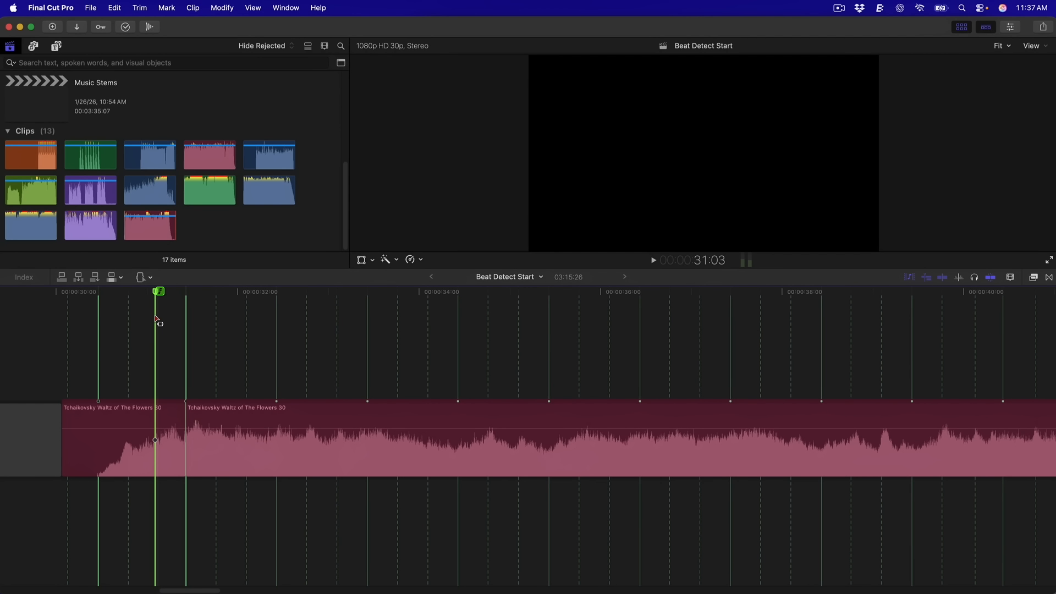
pyautogui.press('a')
pyautogui.moveTo(246, 501); pyautogui.dragTo(149, 462)
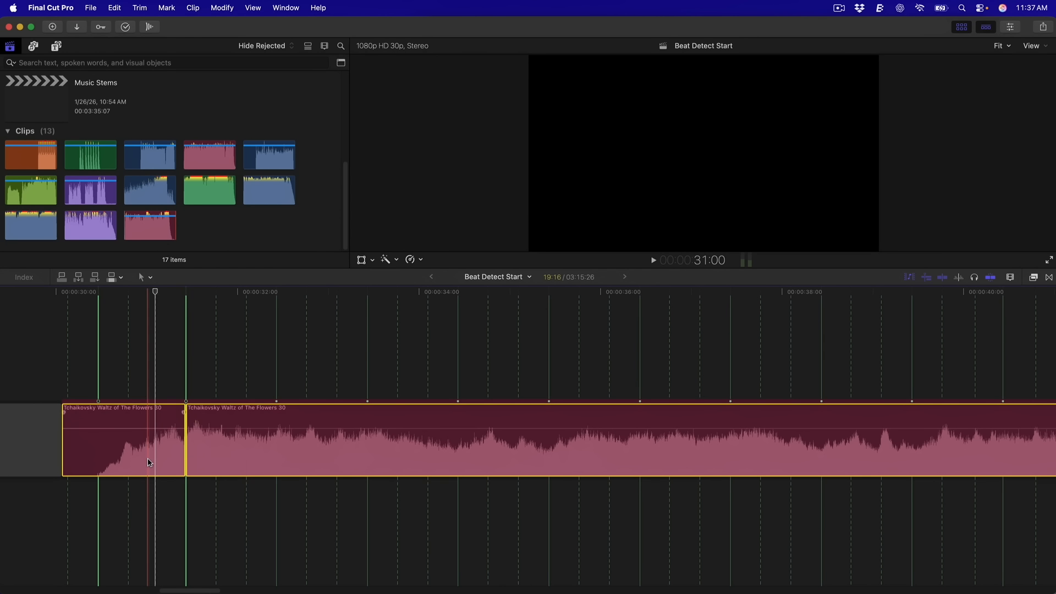
# Apply Modify > Adjust Audio Fades > Crossfade to the Tchaikovsky cut and play it back
pyautogui.click(218, 8)
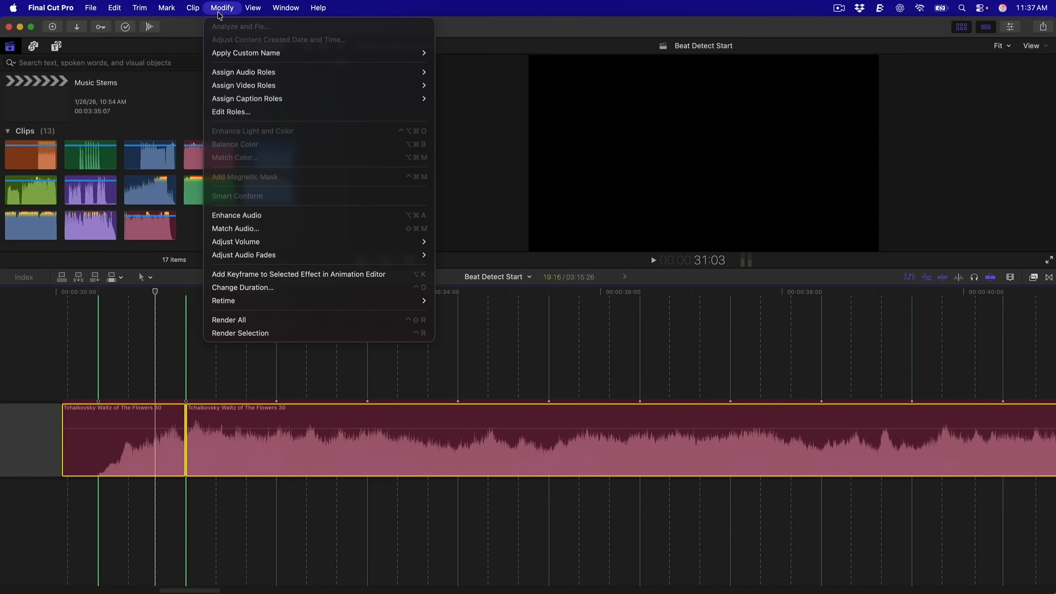
pyautogui.moveTo(250, 256)
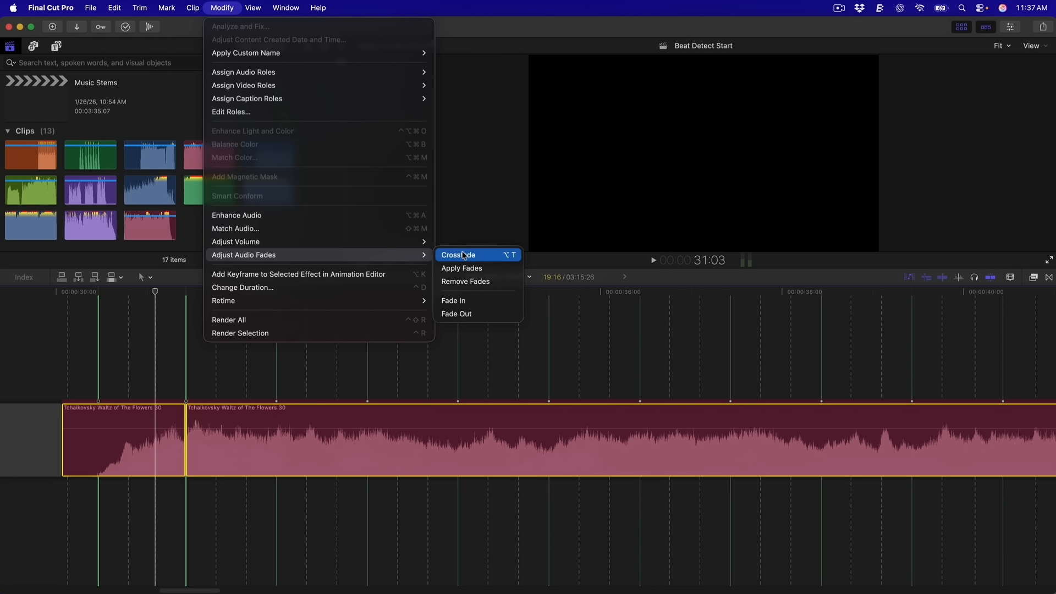
pyautogui.click(464, 256)
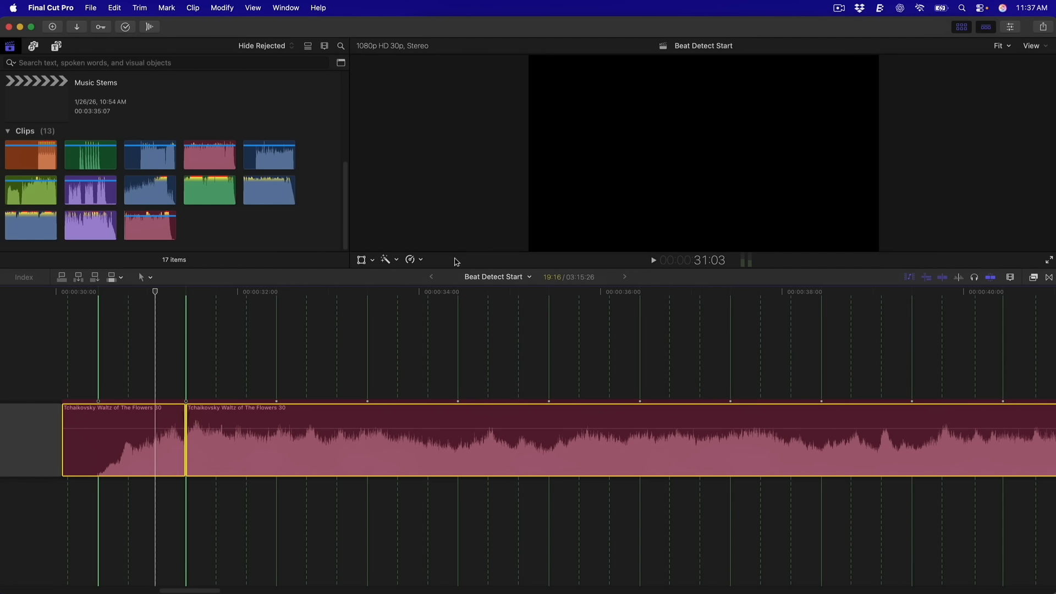
pyautogui.click(95, 294)
pyautogui.press('space')
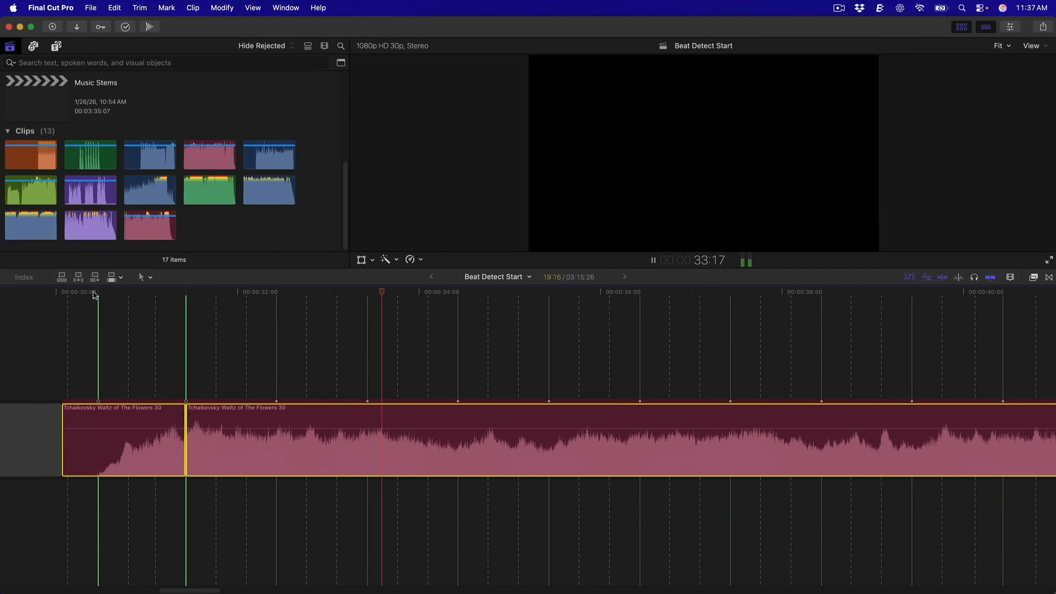
pyautogui.press('space')
pyautogui.hotkey('shift', 'z')
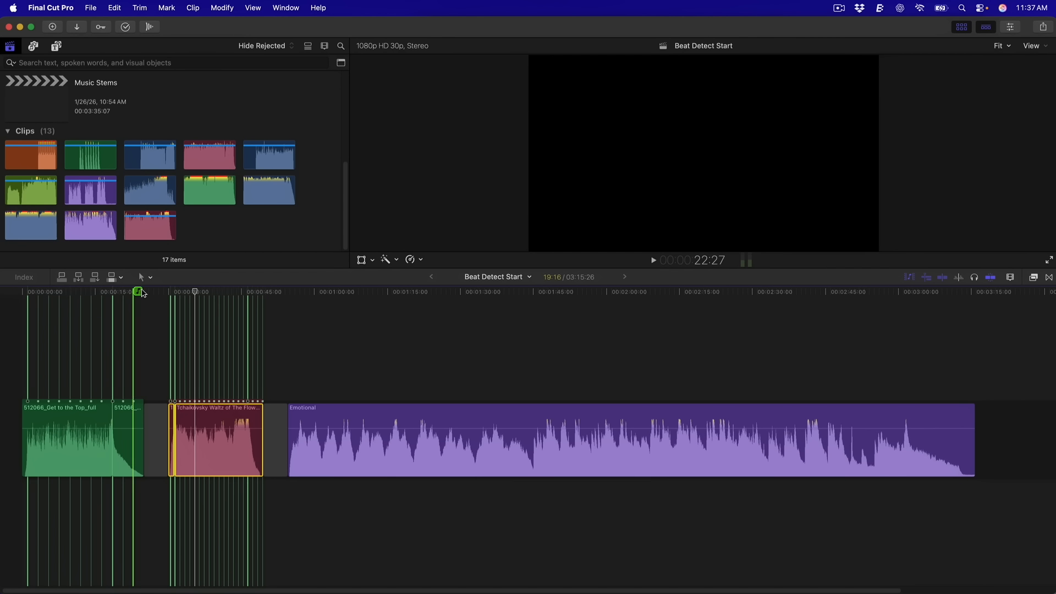
# Play the Emotional clip from about 0:53 and again near its ending to hear its beats
pyautogui.click(158, 308)
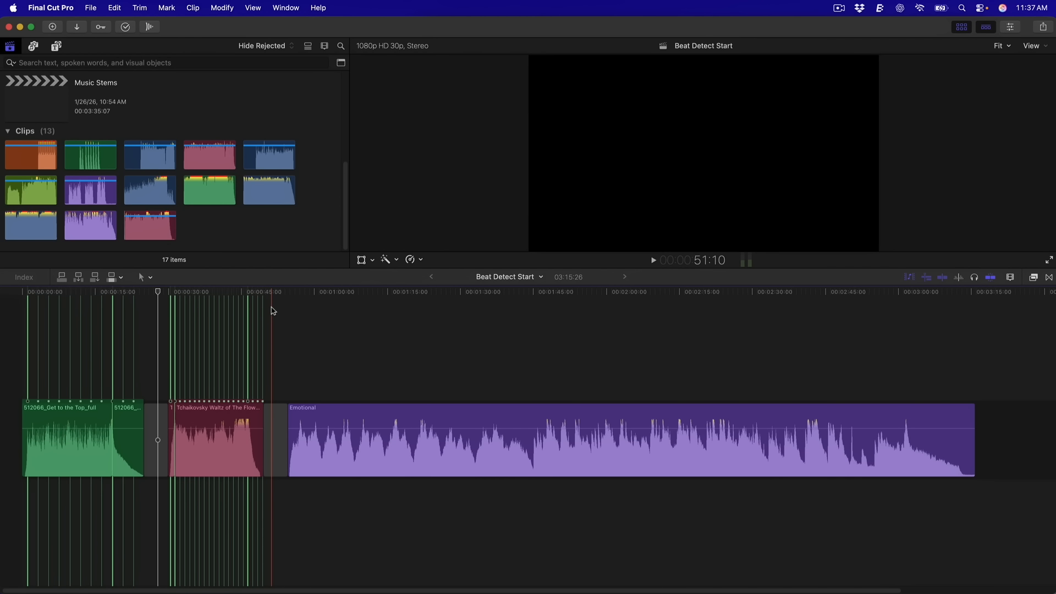
pyautogui.click(381, 319)
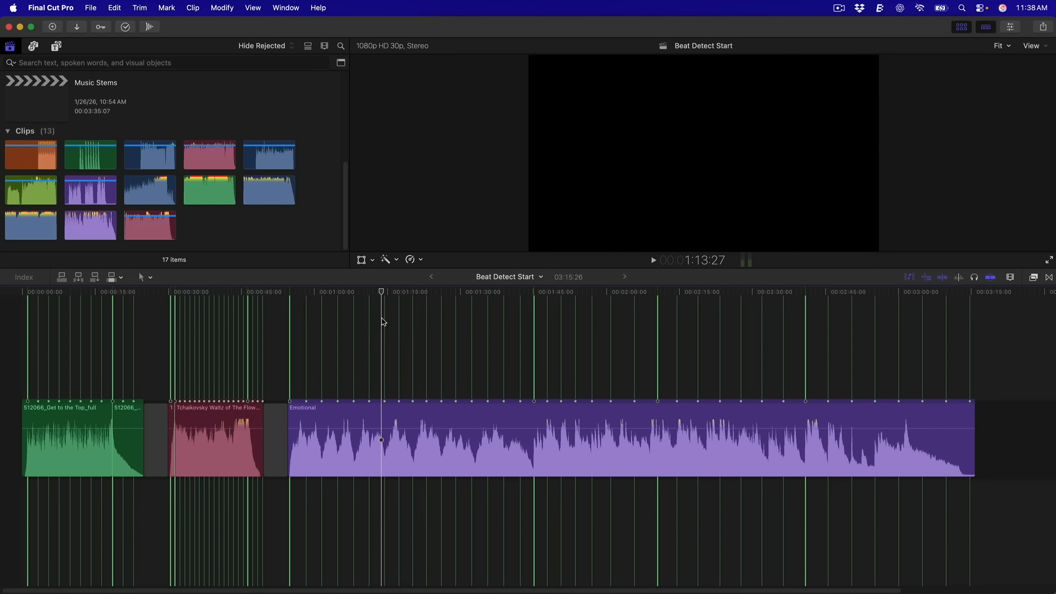
pyautogui.click(292, 309)
pyautogui.press('space')
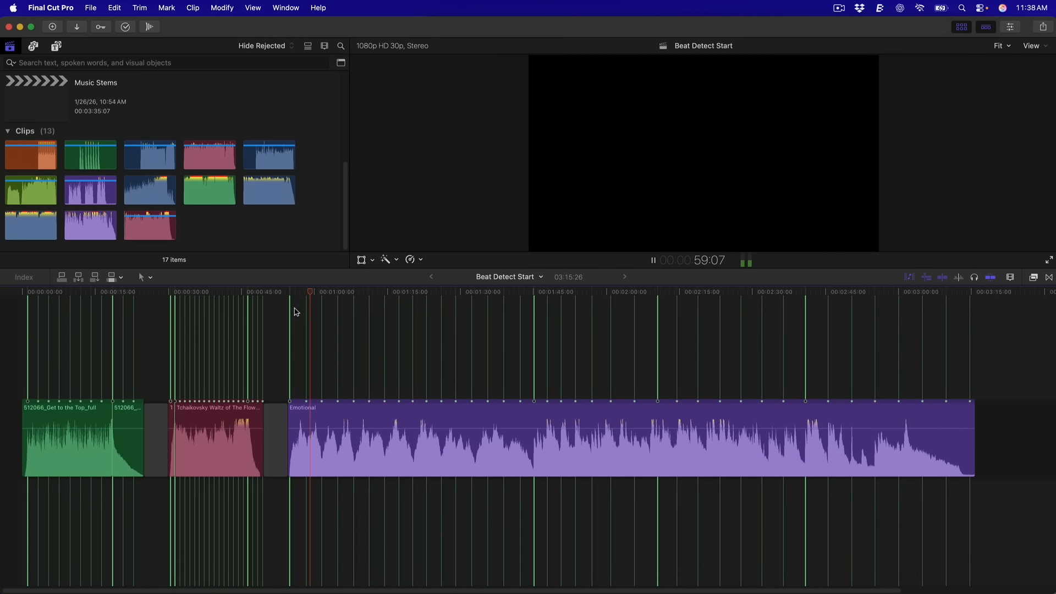
pyautogui.press('space')
pyautogui.click(871, 313)
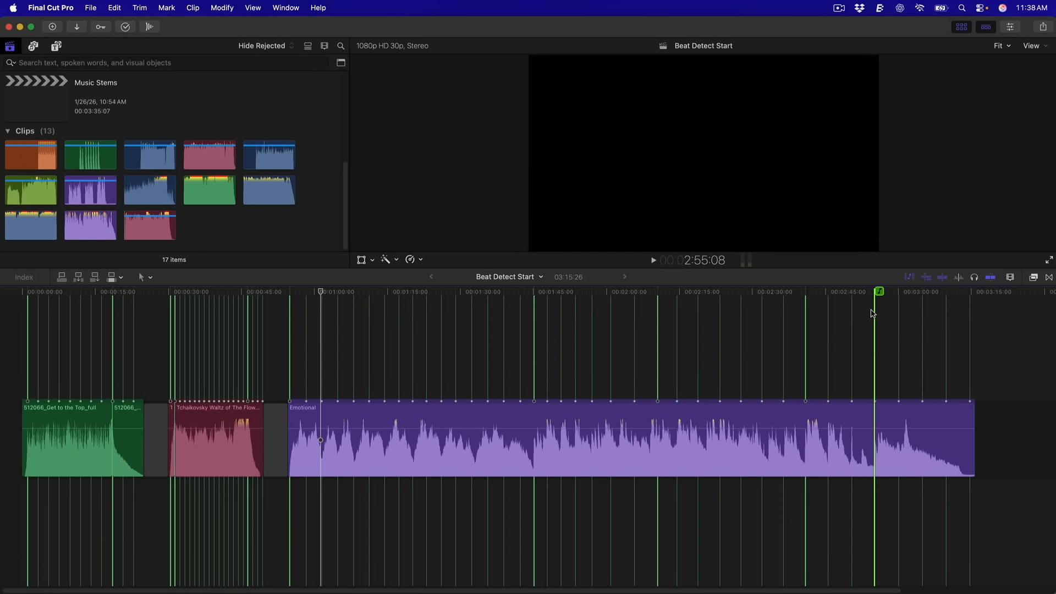
pyautogui.press('space')
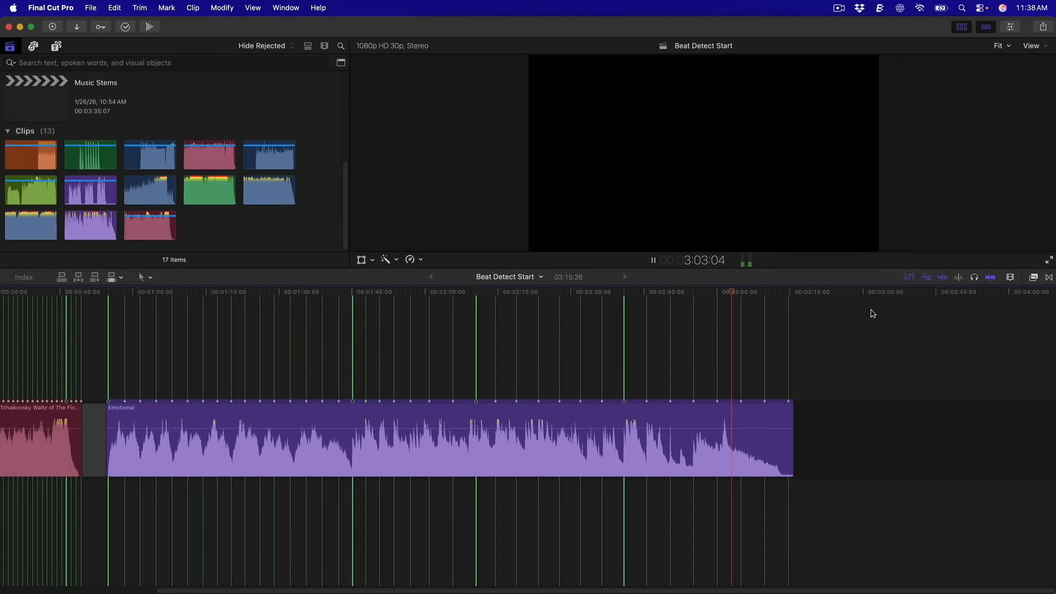
pyautogui.press('space')
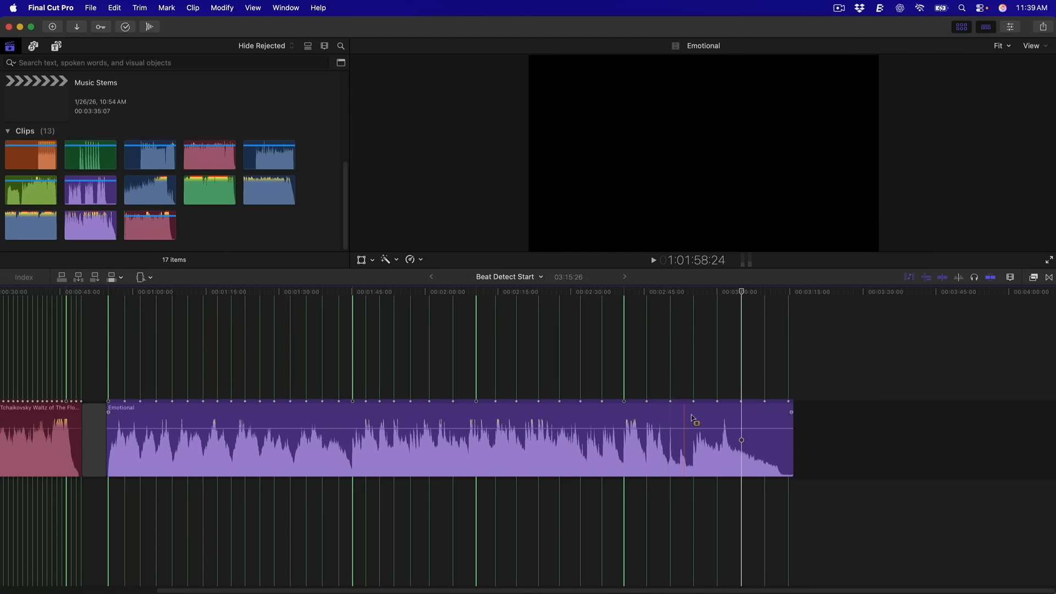
# Mark the Emotional track's last 9 seconds and place the ending copy at 54:15, trimming its start slightly
pyautogui.moveTo(694, 419); pyautogui.dragTo(739, 417)
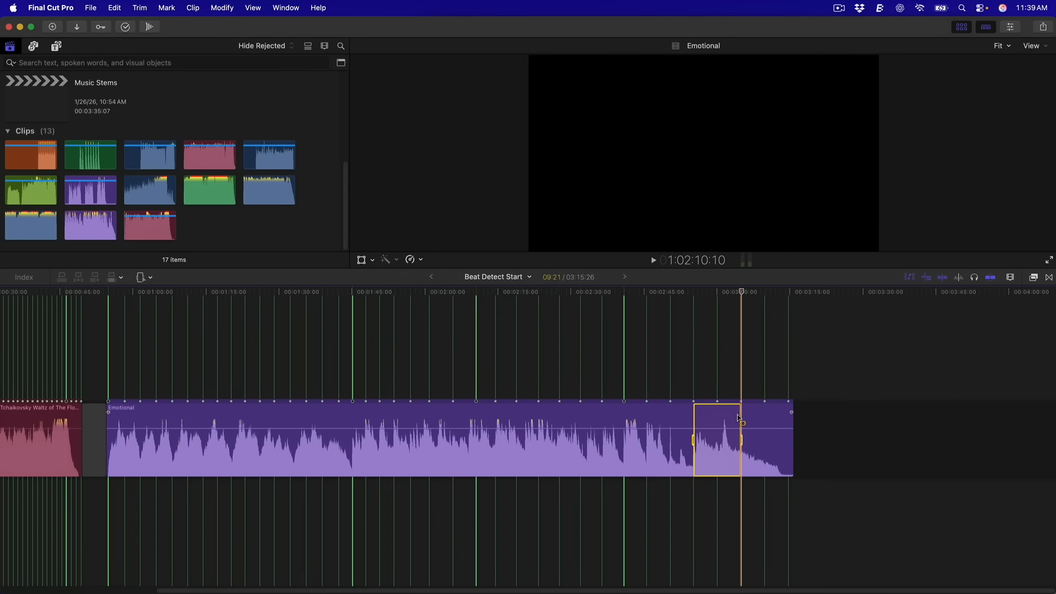
pyautogui.click(113, 329)
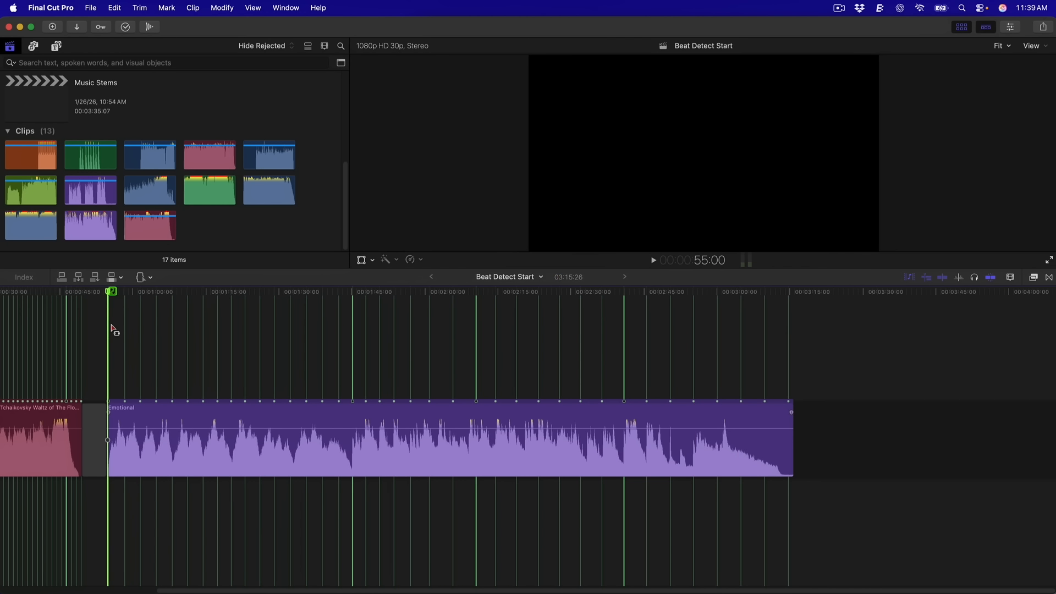
pyautogui.press('super+equal')
pyautogui.press('super+equal')
pyautogui.press('super+equal')
pyautogui.press('super+equal')
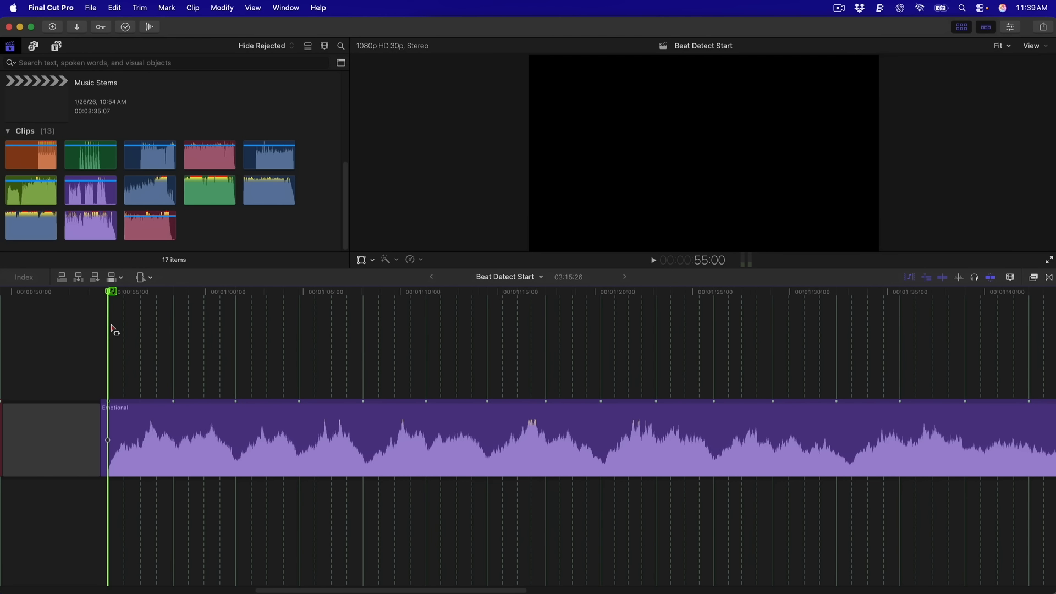
pyautogui.click(70, 329)
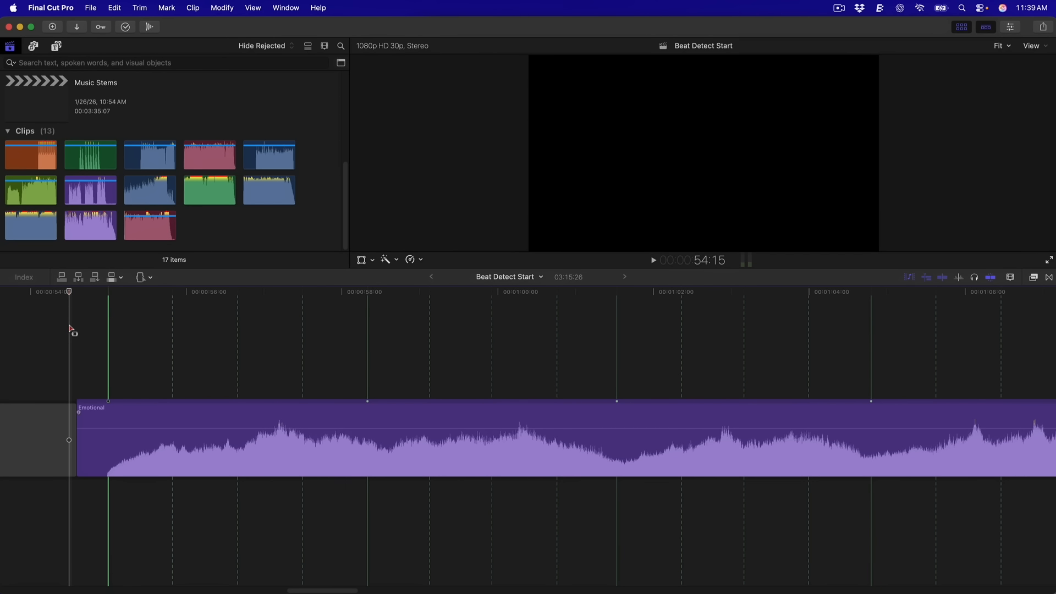
pyautogui.moveTo(77, 454); pyautogui.dragTo(109, 454)
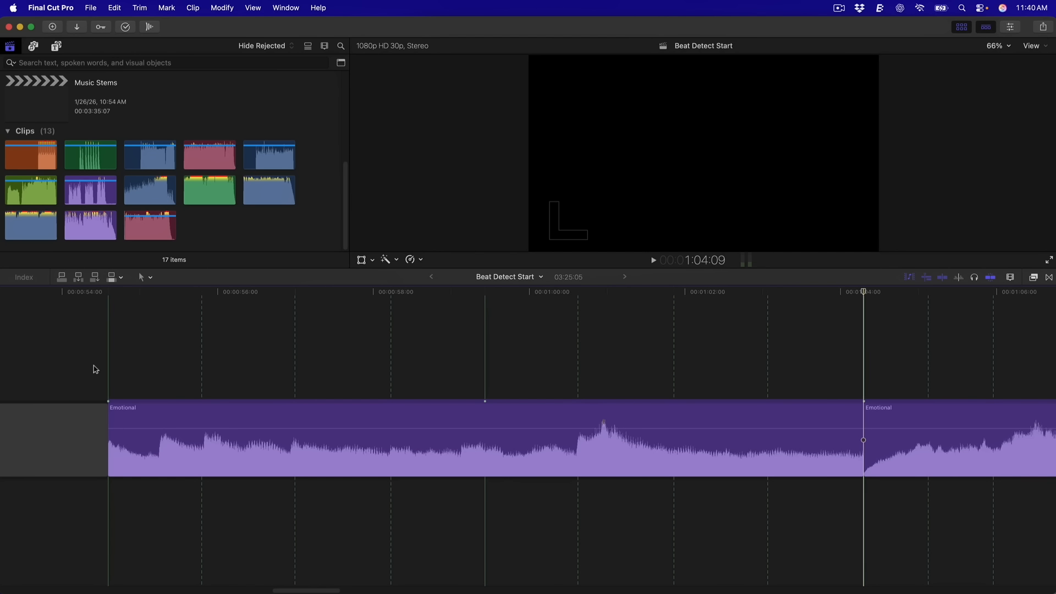
# Crossfade the new edit with Option-T, check it, and lift the ending piece onto a connected lane
pyautogui.moveTo(980, 507); pyautogui.dragTo(810, 453)
pyautogui.hotkey('alt', 't')
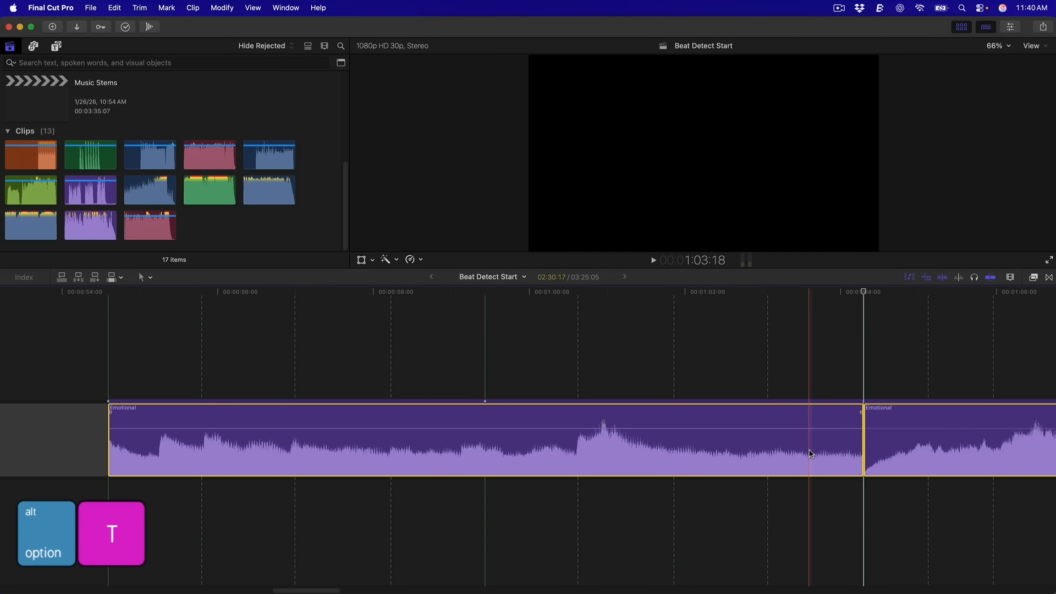
pyautogui.click(541, 520)
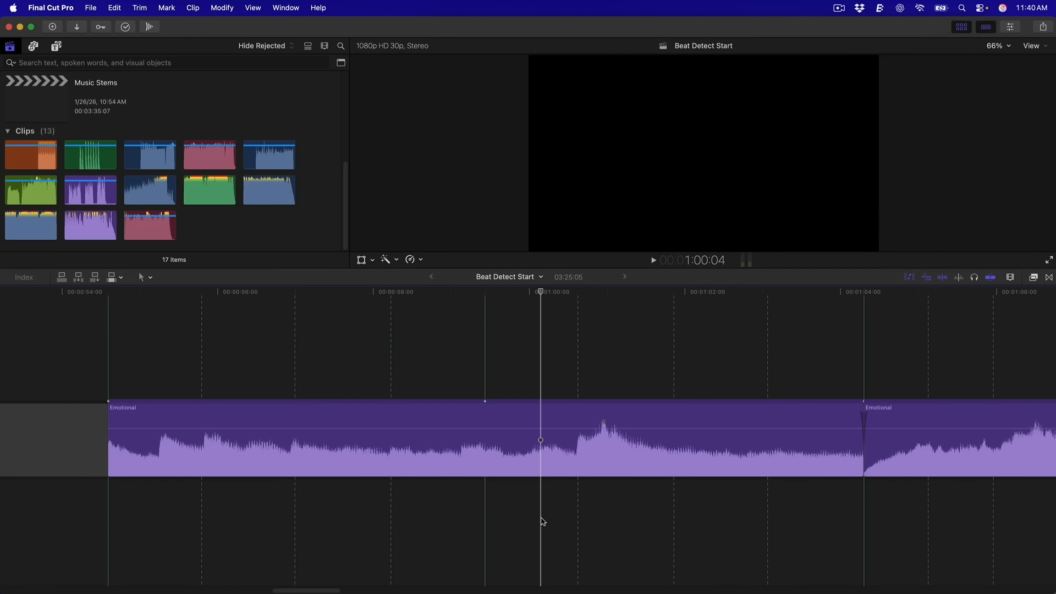
pyautogui.press('space')
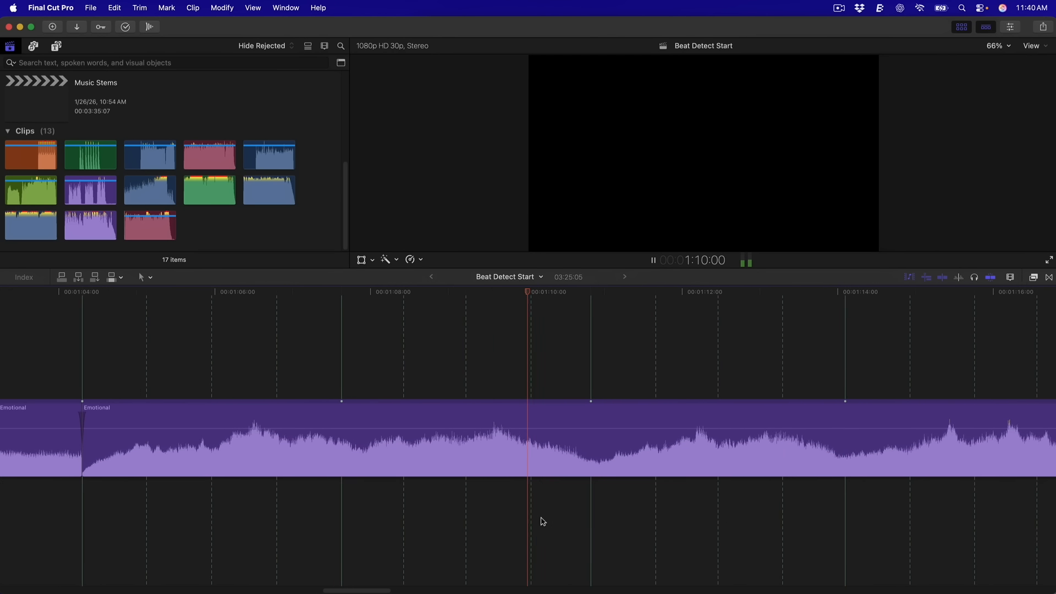
pyautogui.press('space')
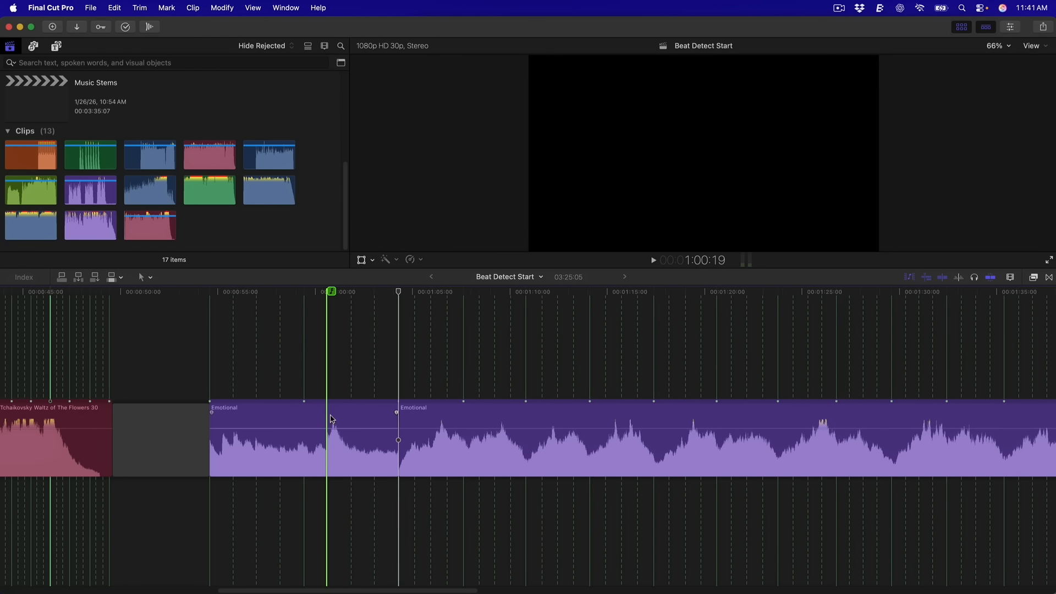
pyautogui.click(334, 414)
pyautogui.press('super+alt+Up')
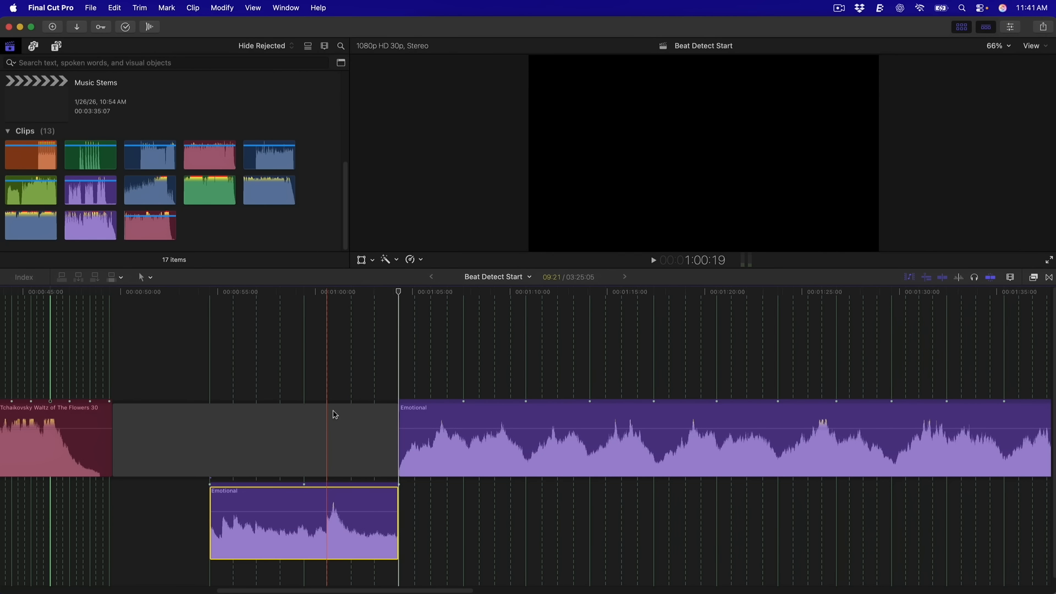
# Extend the connected Emotional ending about 3 seconds, add a fade-out, and play the overlap
pyautogui.moveTo(397, 537); pyautogui.dragTo(460, 540)
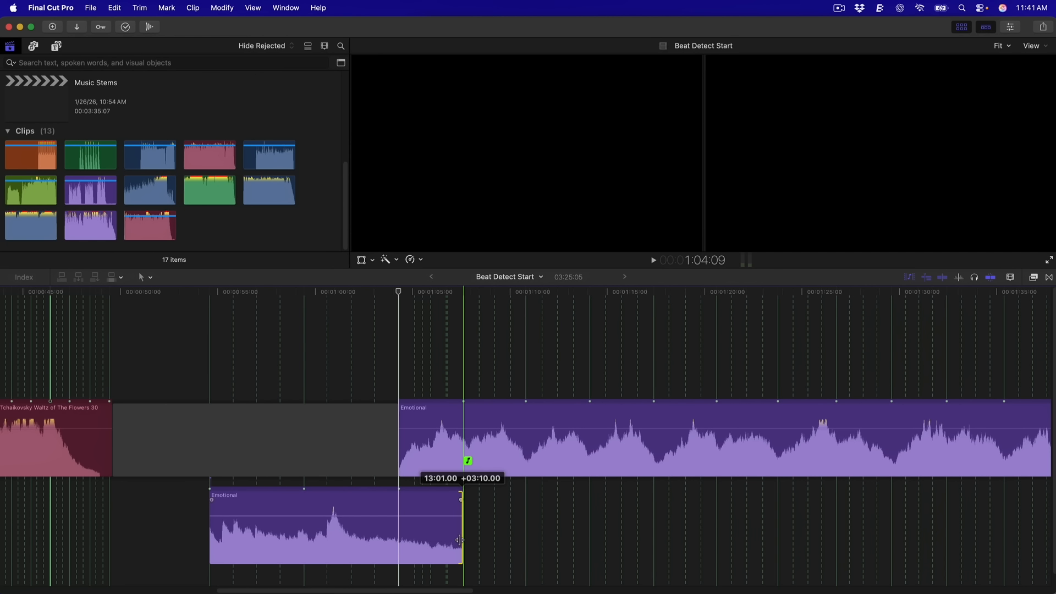
pyautogui.moveTo(460, 540); pyautogui.dragTo(460, 540)
pyautogui.moveTo(459, 496); pyautogui.dragTo(440, 496)
pyautogui.click(318, 378)
pyautogui.press('space')
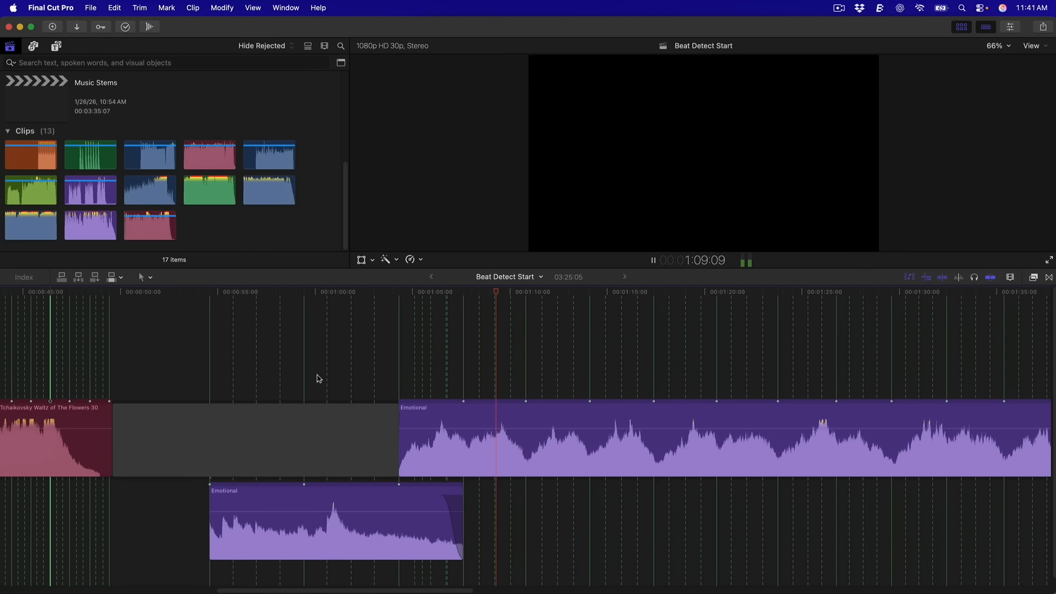
pyautogui.press('space')
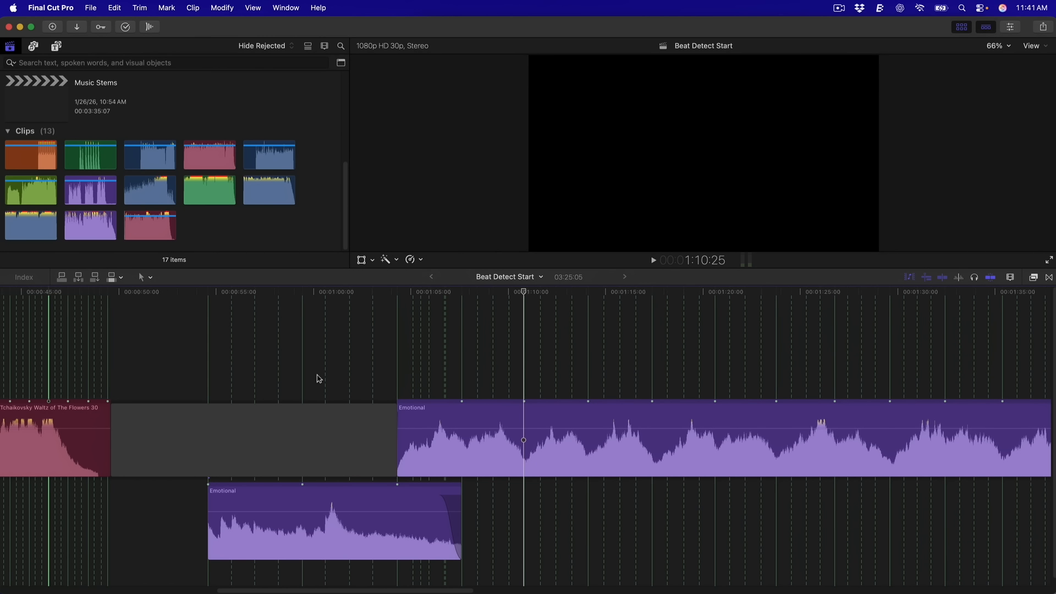
pyautogui.hotkey('shift', 'z')
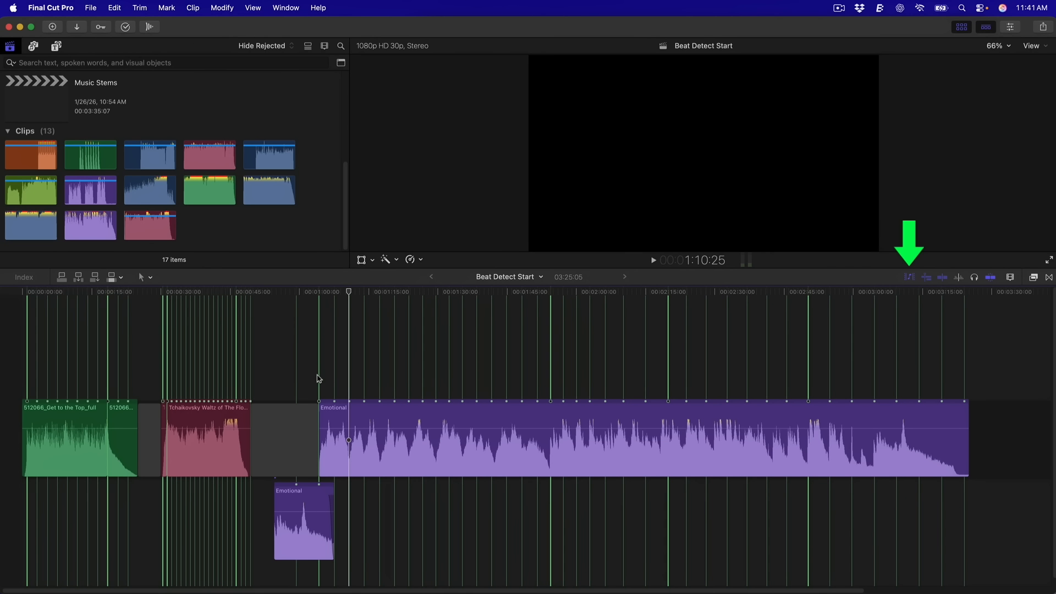
# Turn off beat detection on the Tchaikovsky clip and select the connected Emotional clip
pyautogui.click(909, 278)
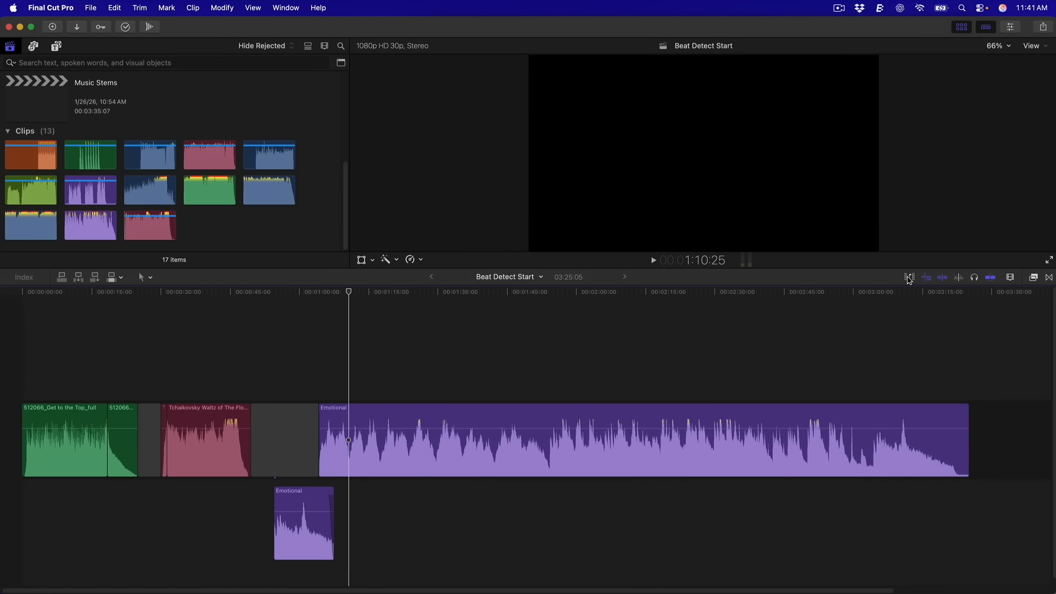
pyautogui.click(908, 277)
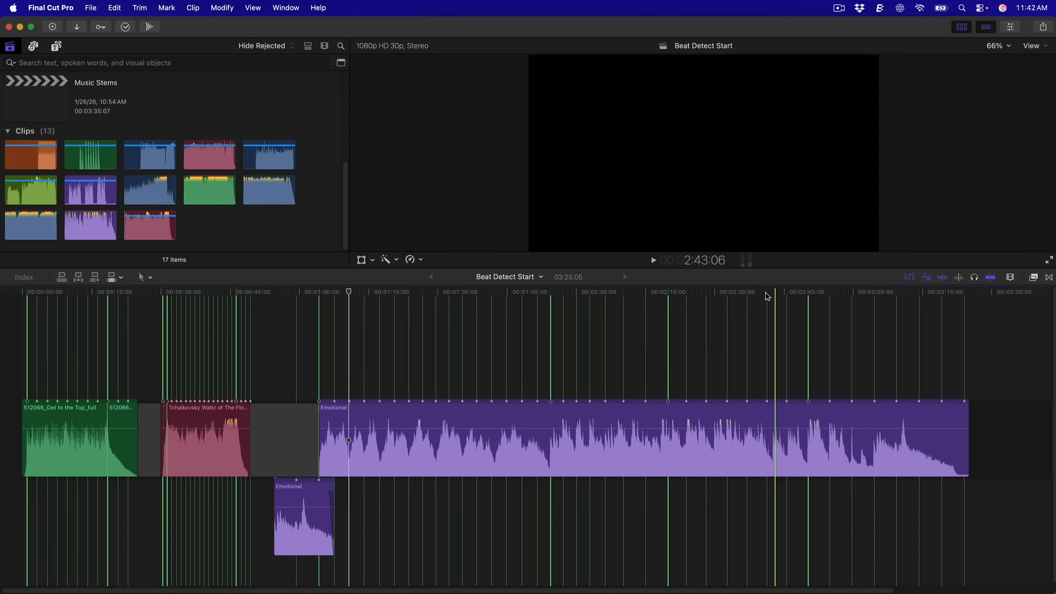
pyautogui.click(208, 293)
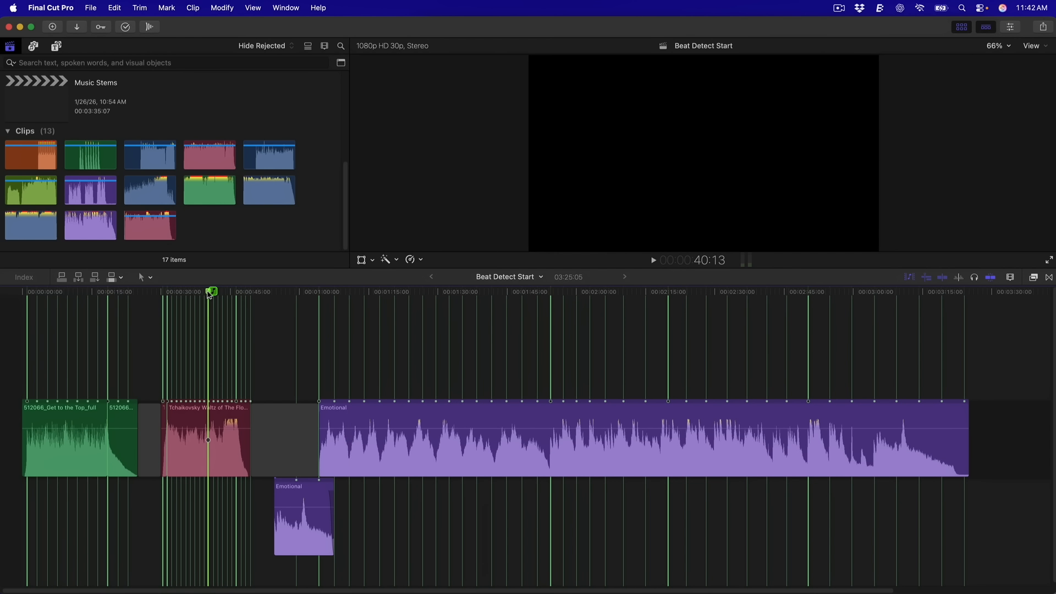
pyautogui.hotkey('ctrl', 'alt', 's')
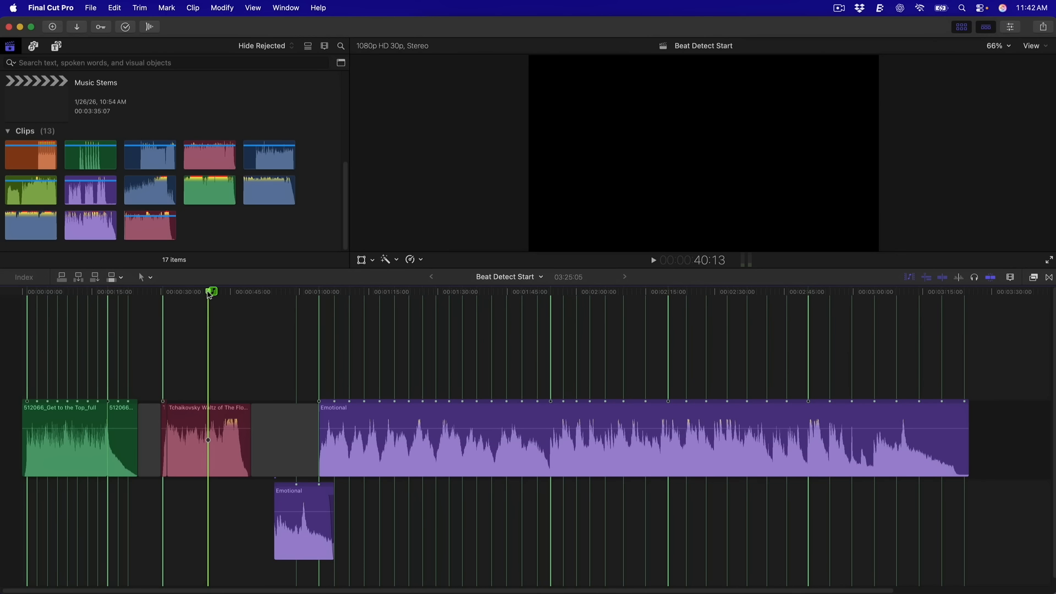
pyautogui.click(298, 545)
# Add the main Emotional clip to the selection and create compound clip 'Beat Detect Start Clip' with Option-G
pyautogui.click(348, 417)
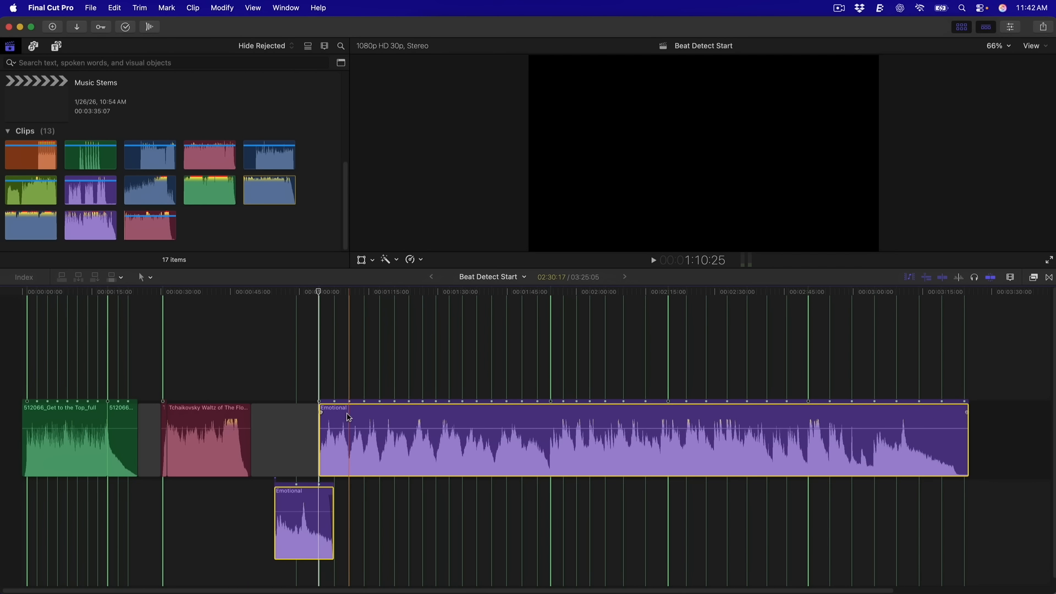
pyautogui.hotkey('alt', 'g')
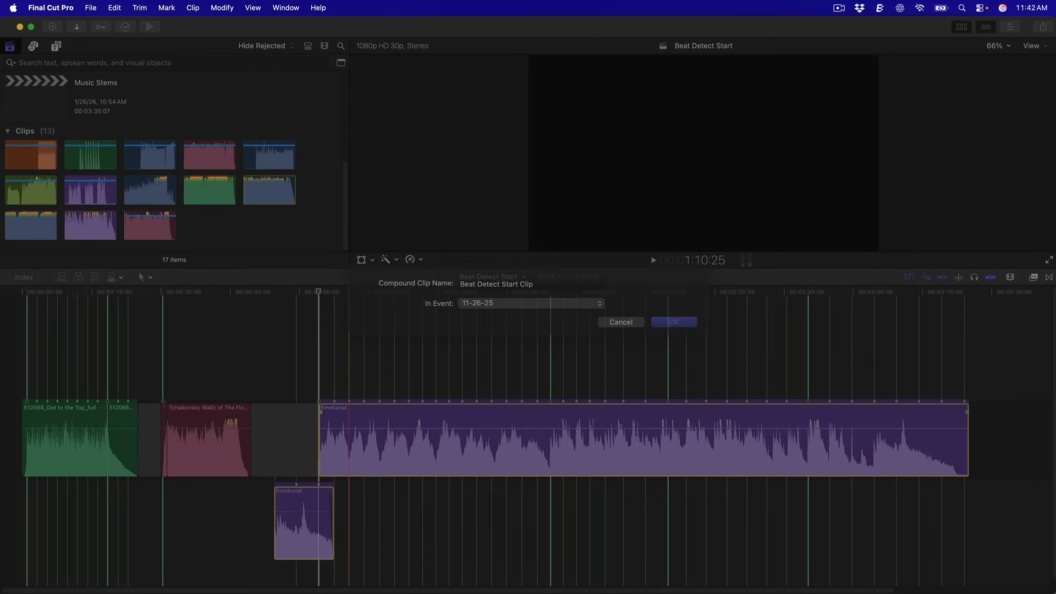
pyautogui.press('Return')
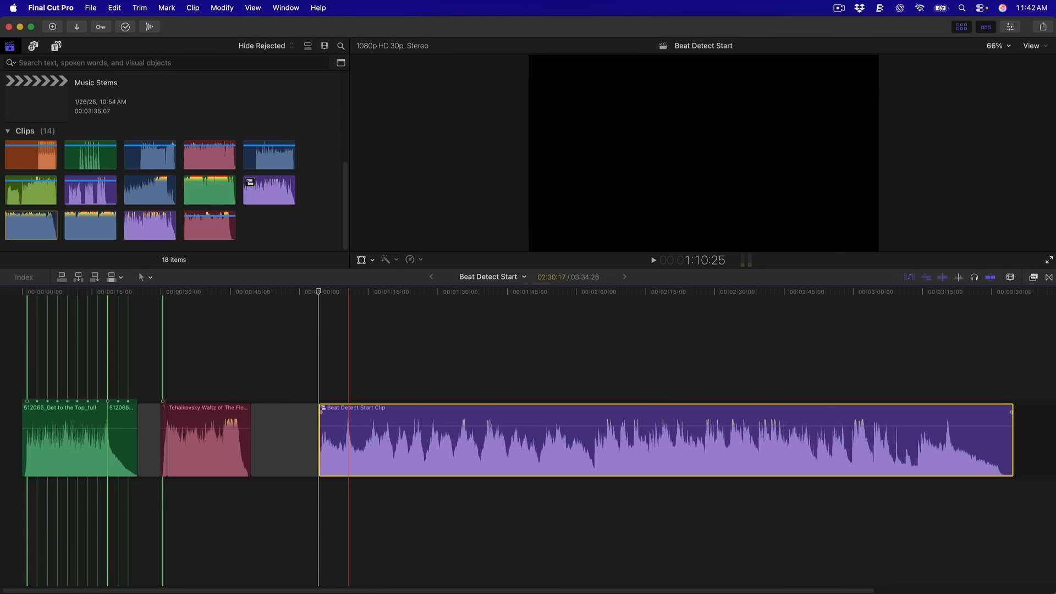
# Open the Beat Detect Start Clip and display beat lines and markers over its Emotional music
pyautogui.doubleClick(356, 413)
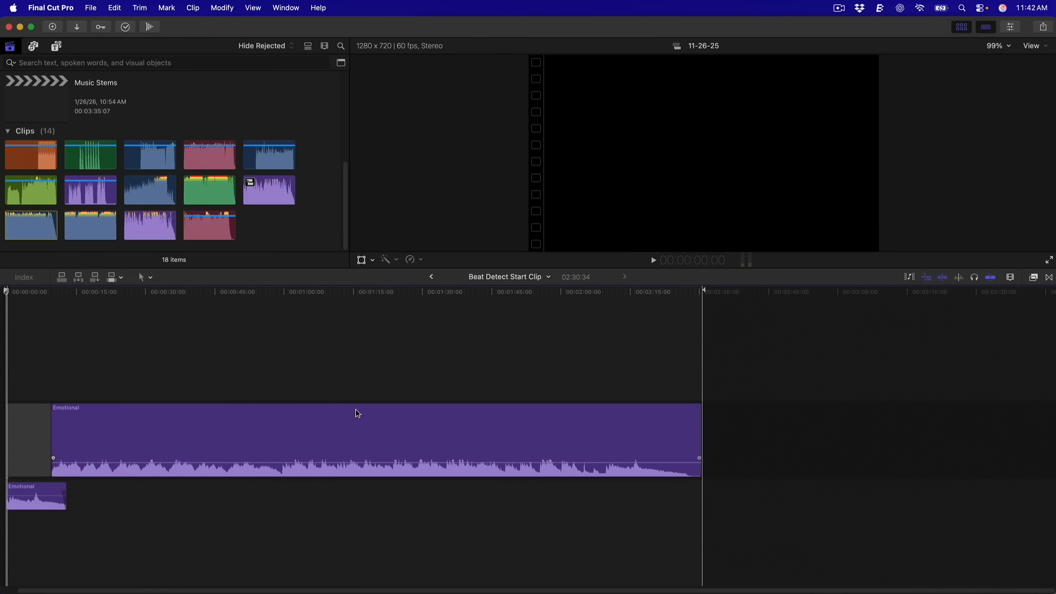
pyautogui.click(348, 386)
pyautogui.press('0')
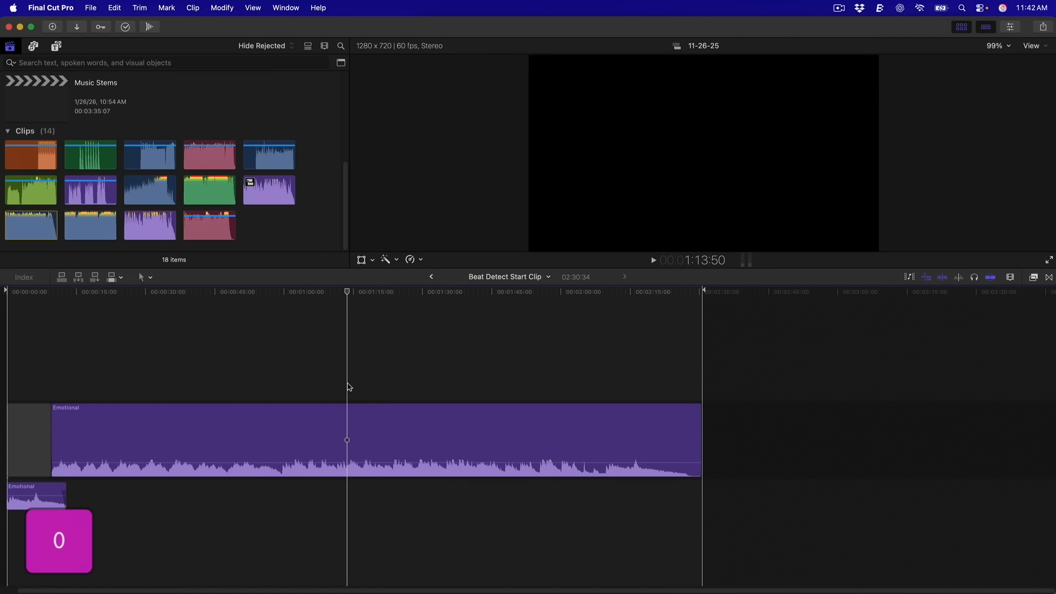
pyautogui.press('0')
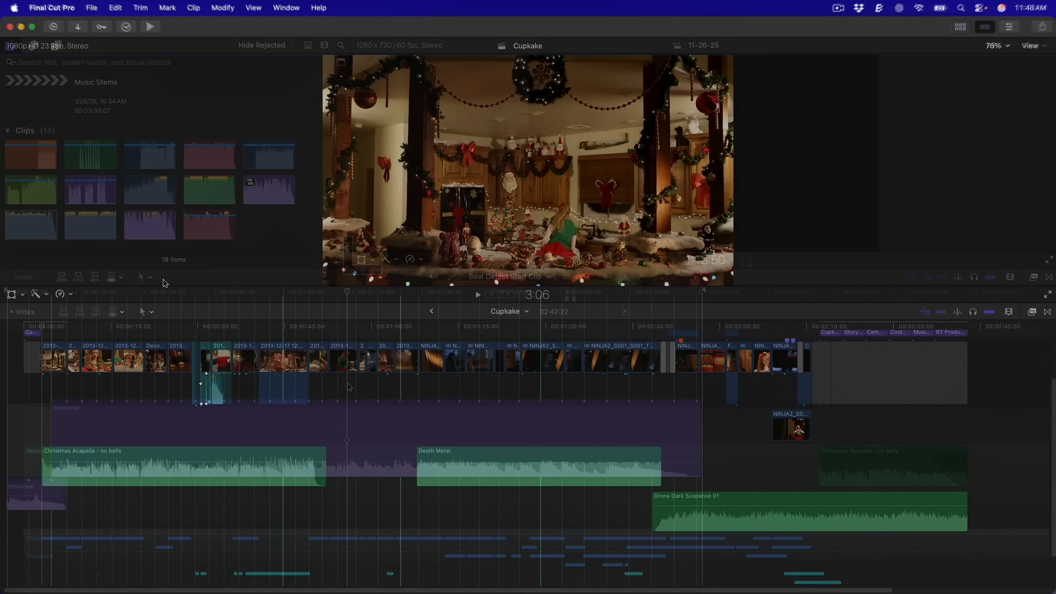
# Play back the Cupkake timeline, then detect beats on the Christmas Acapella - no bells clip
pyautogui.press('space')
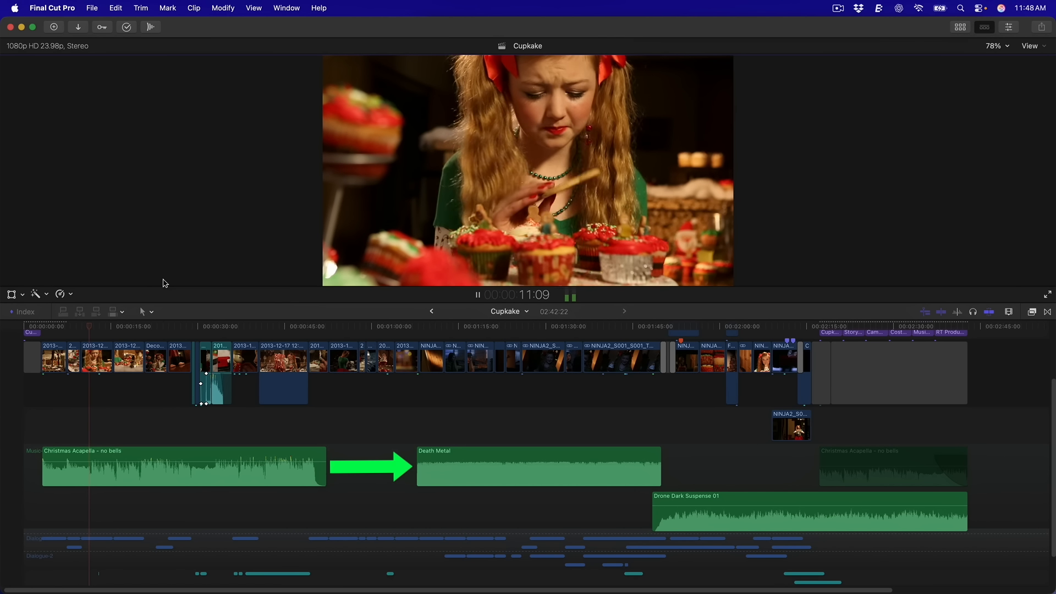
pyautogui.press('space')
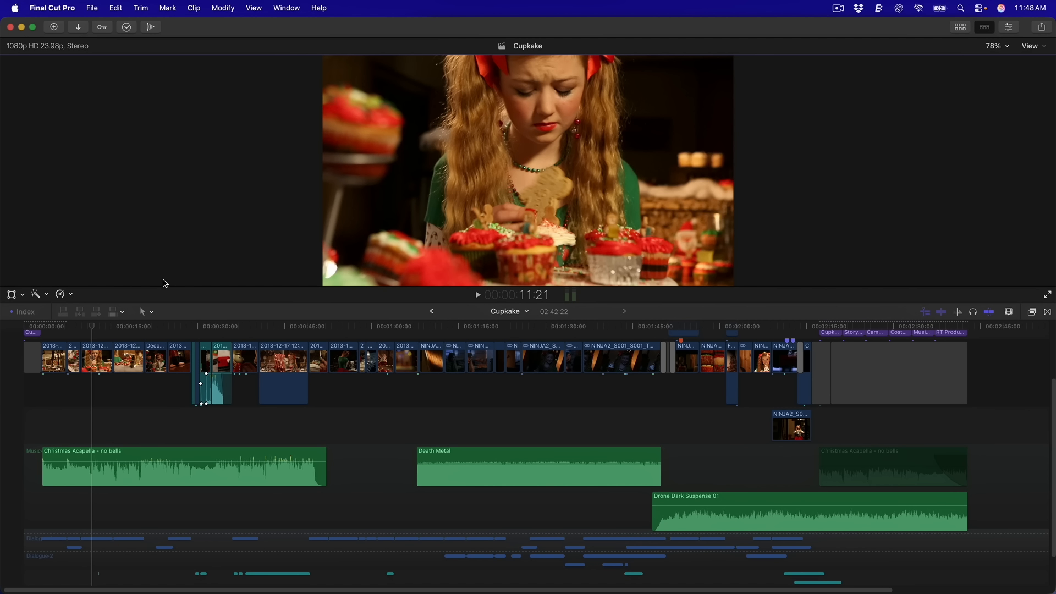
pyautogui.click(248, 481)
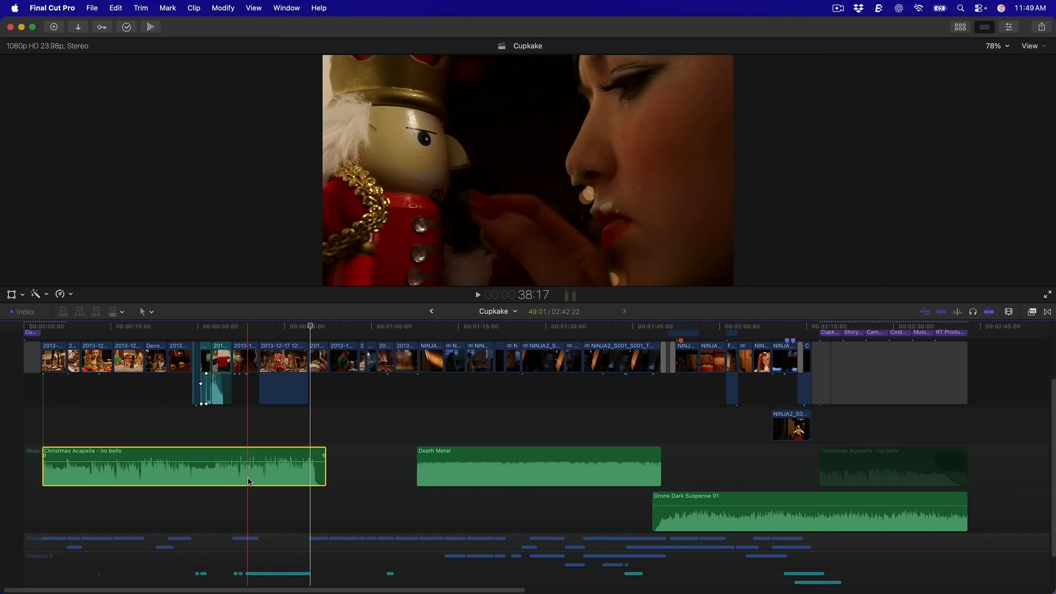
pyautogui.hotkey('shift', 'b')
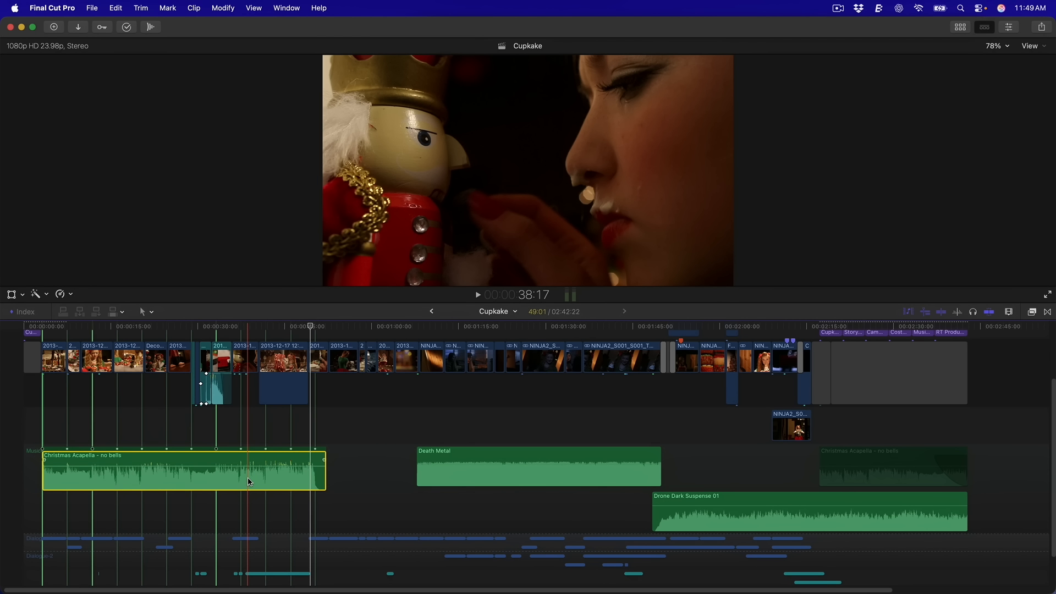
pyautogui.press('b')
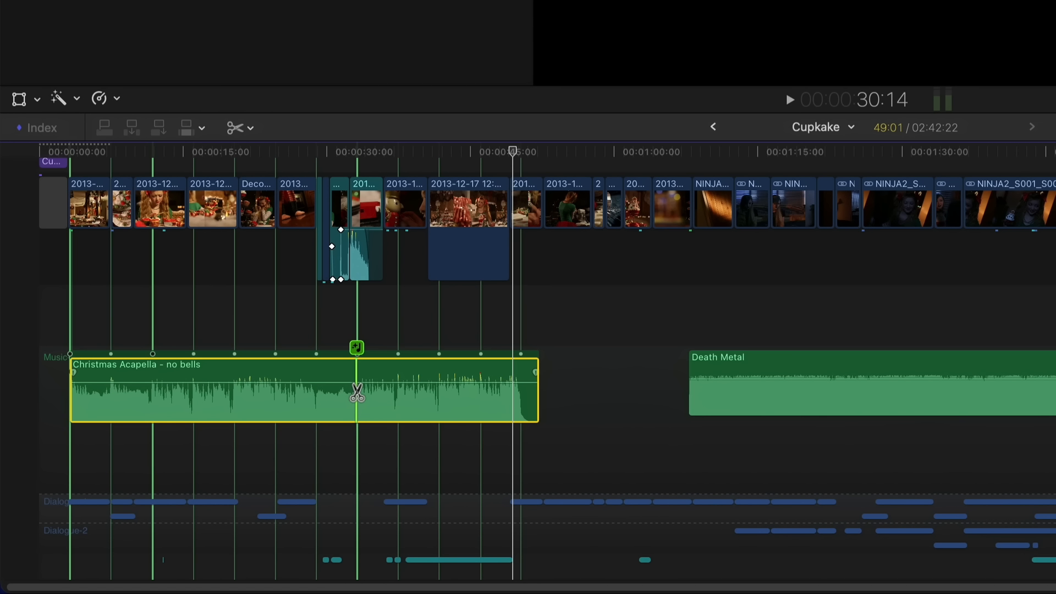
# Blade the Christmas Acapella clip on a beat line and move its ending piece later
pyautogui.click(357, 392)
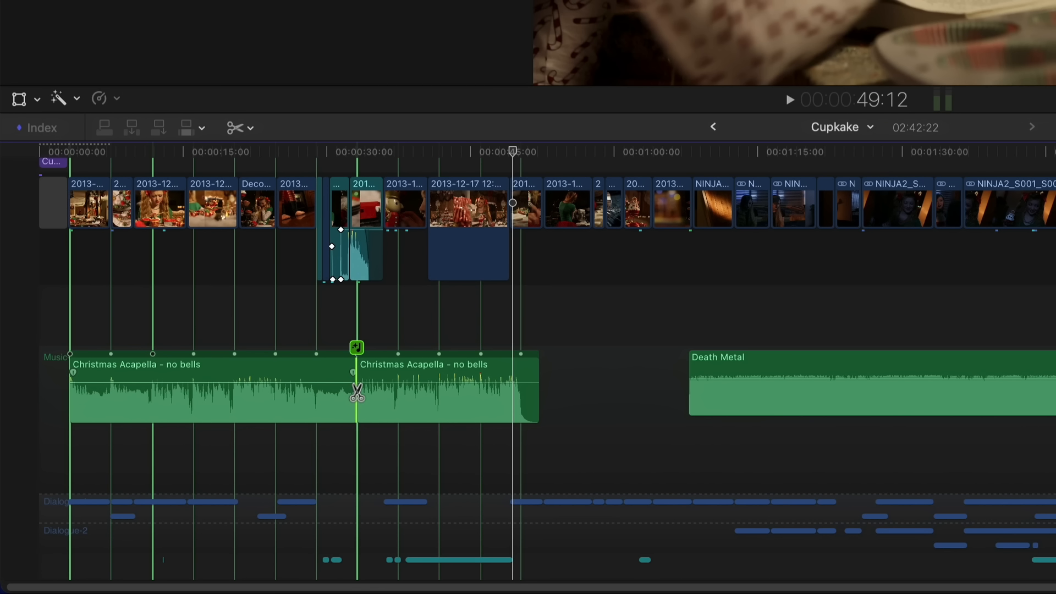
pyautogui.press('a')
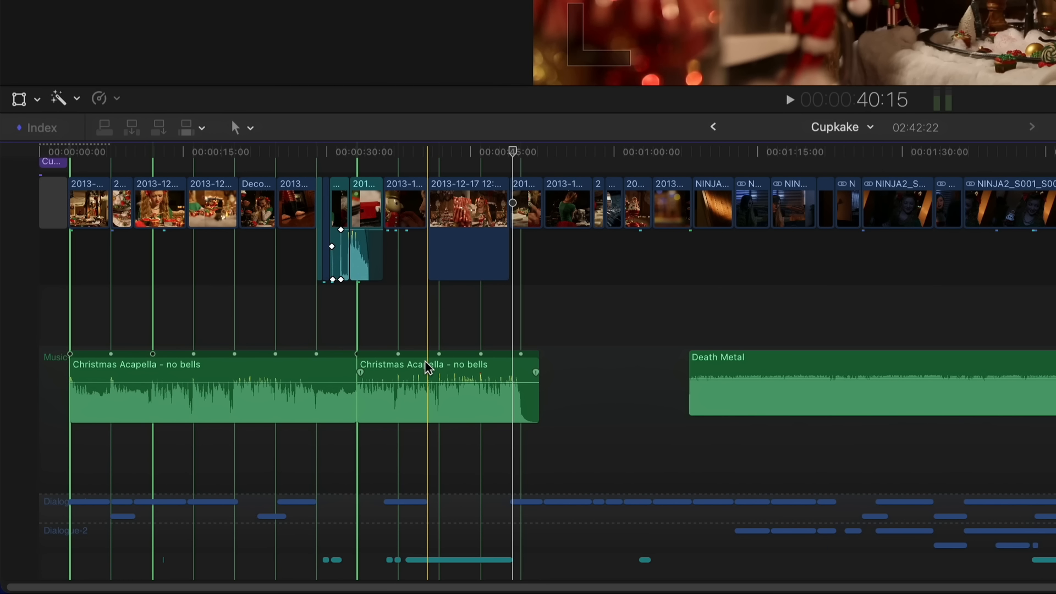
pyautogui.moveTo(431, 372); pyautogui.dragTo(638, 386)
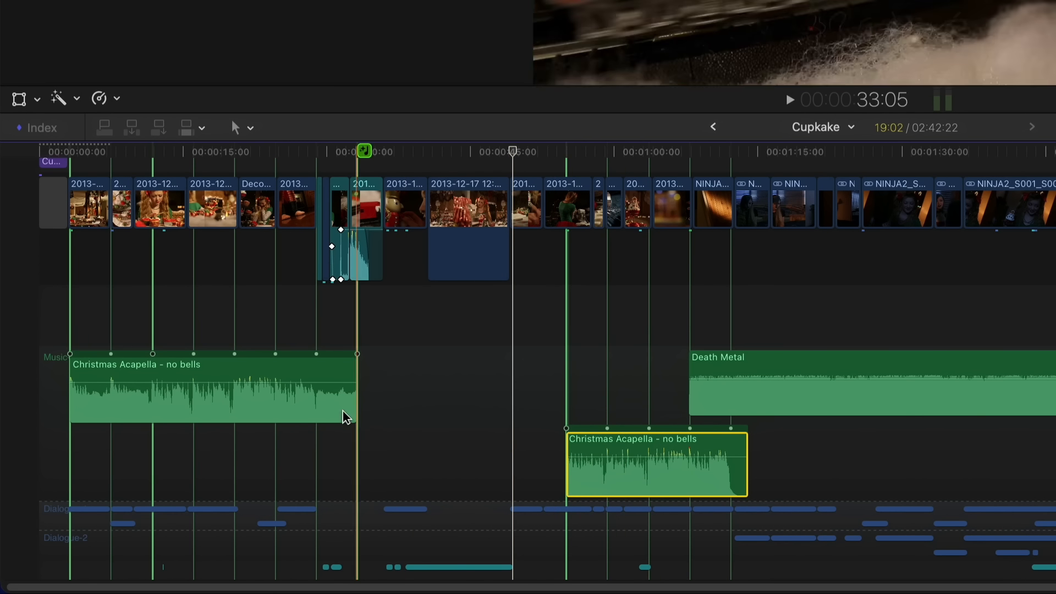
# Paste a copy of the first Acapella section at its end and play across the join
pyautogui.click(278, 418)
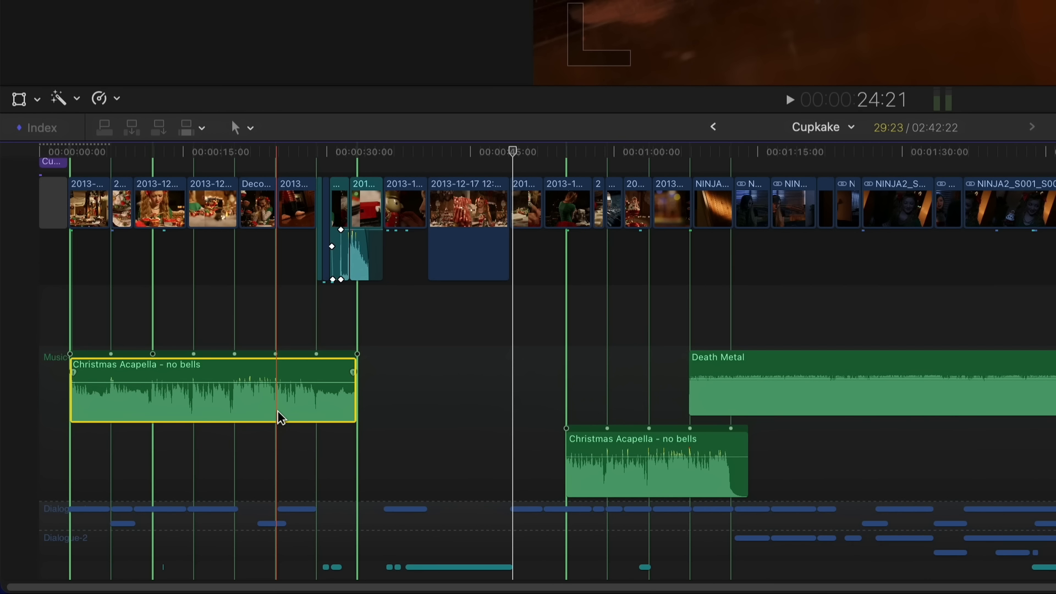
pyautogui.click(356, 456)
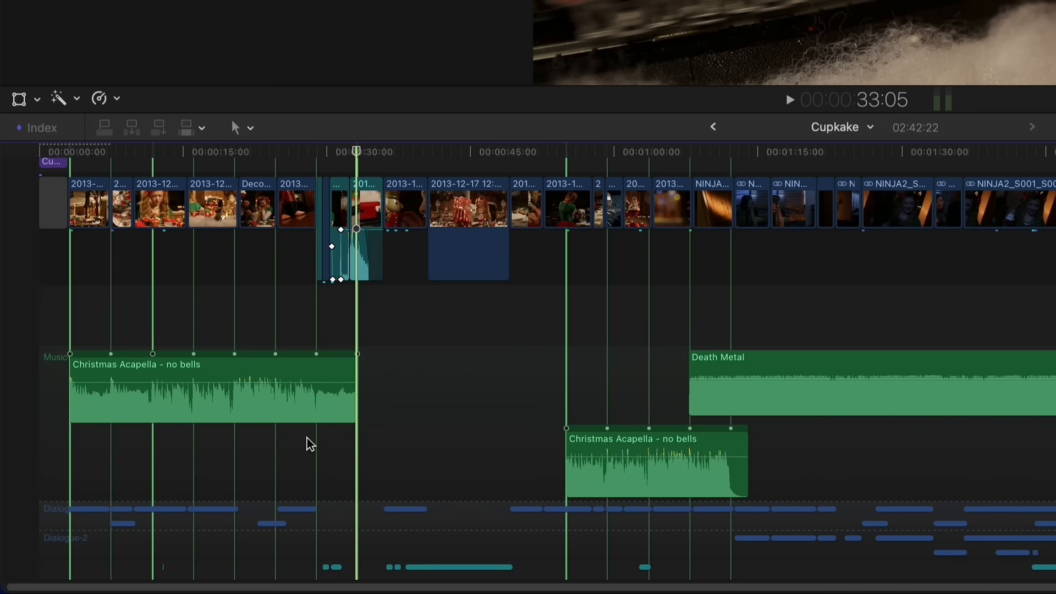
pyautogui.press('super+v')
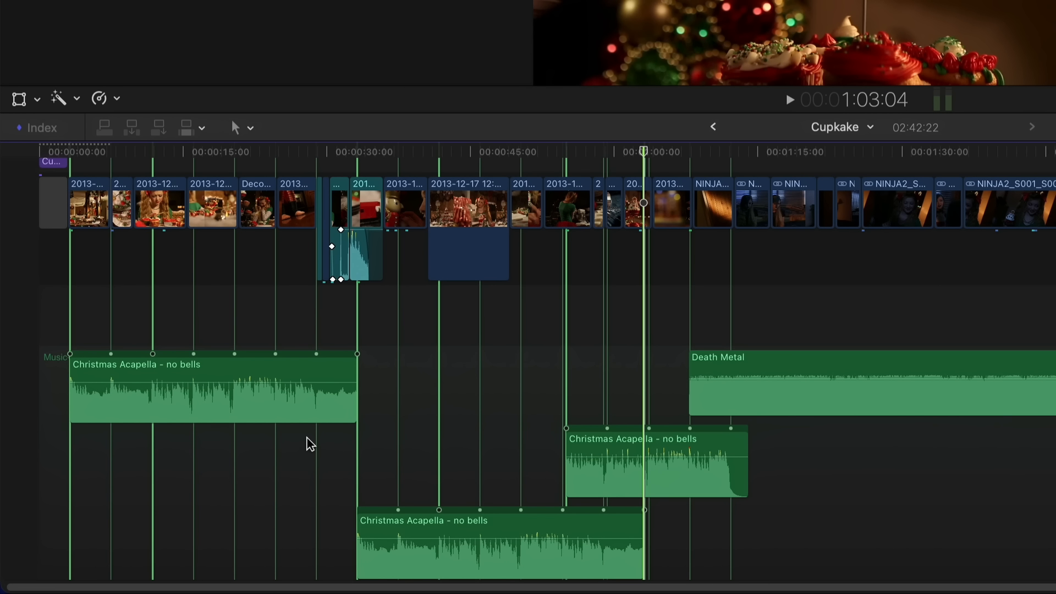
pyautogui.click(318, 156)
pyautogui.press('space')
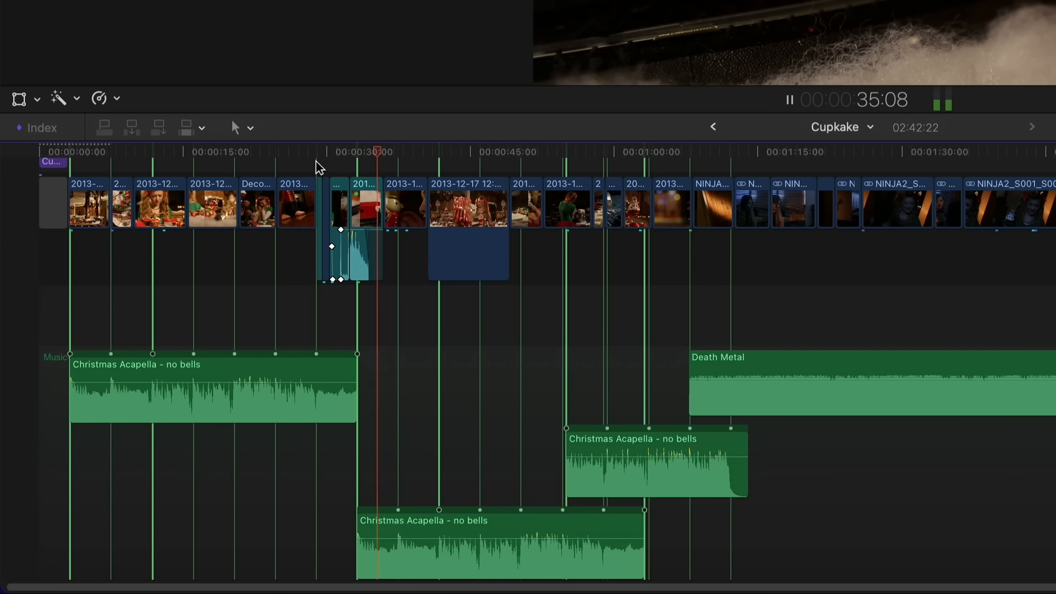
pyautogui.press('space')
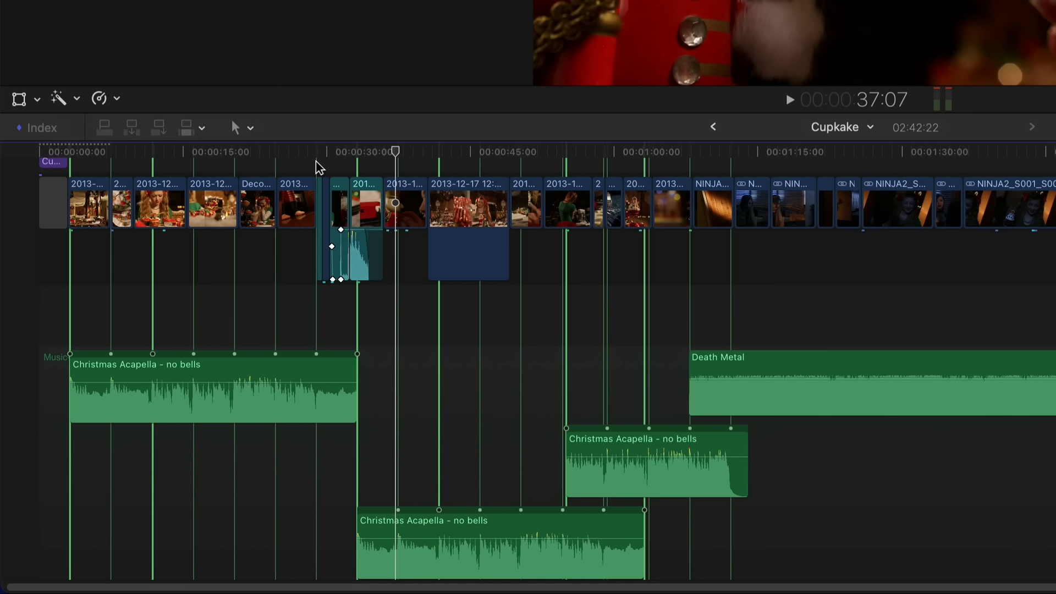
# Trim the start of the ending piece and butt it against the repeated music
pyautogui.click(381, 156)
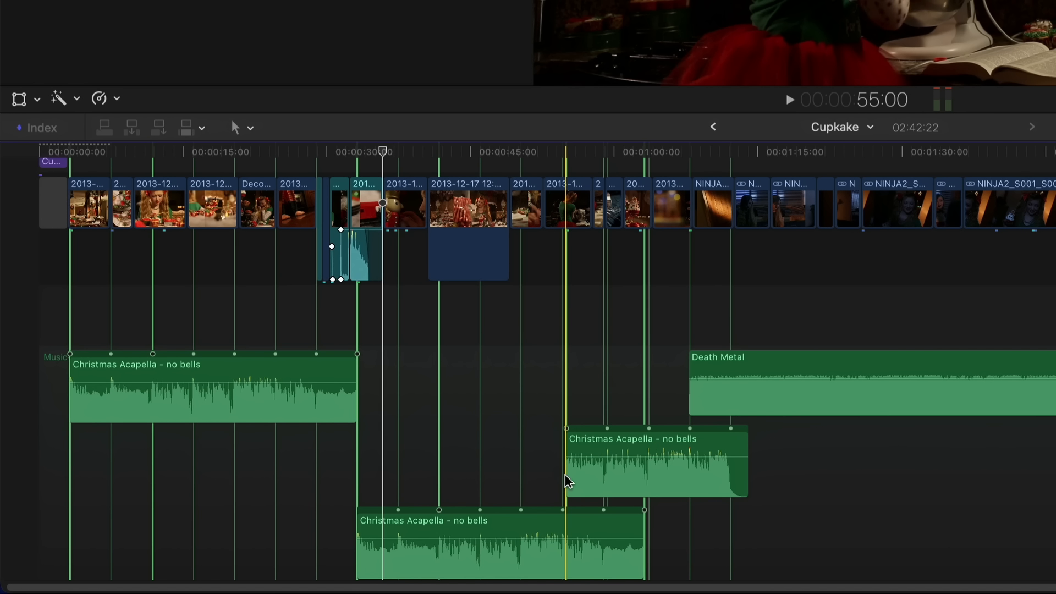
pyautogui.moveTo(569, 474); pyautogui.dragTo(684, 471)
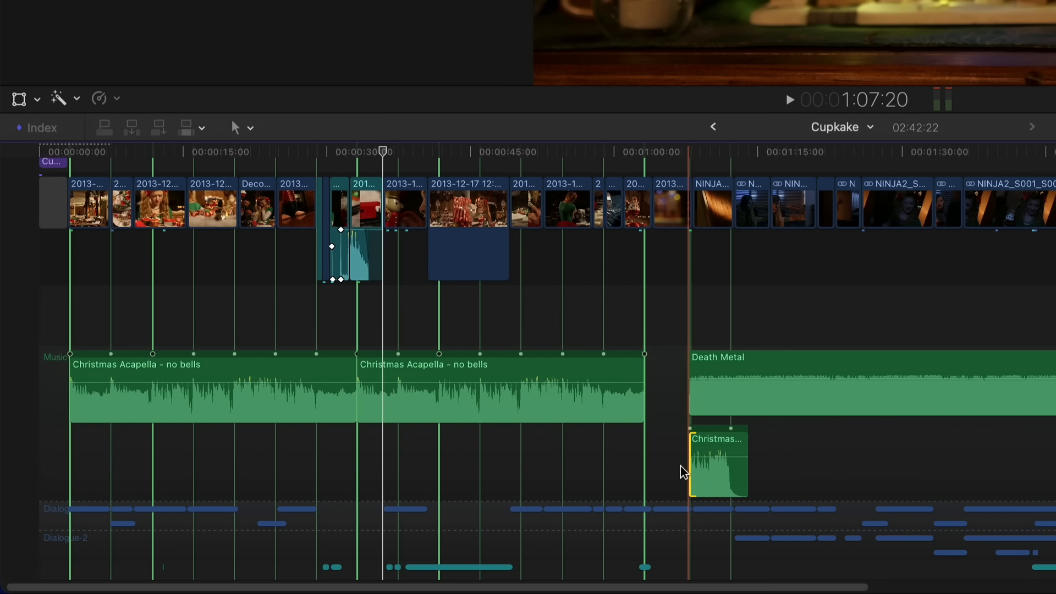
pyautogui.moveTo(719, 441); pyautogui.dragTo(676, 444)
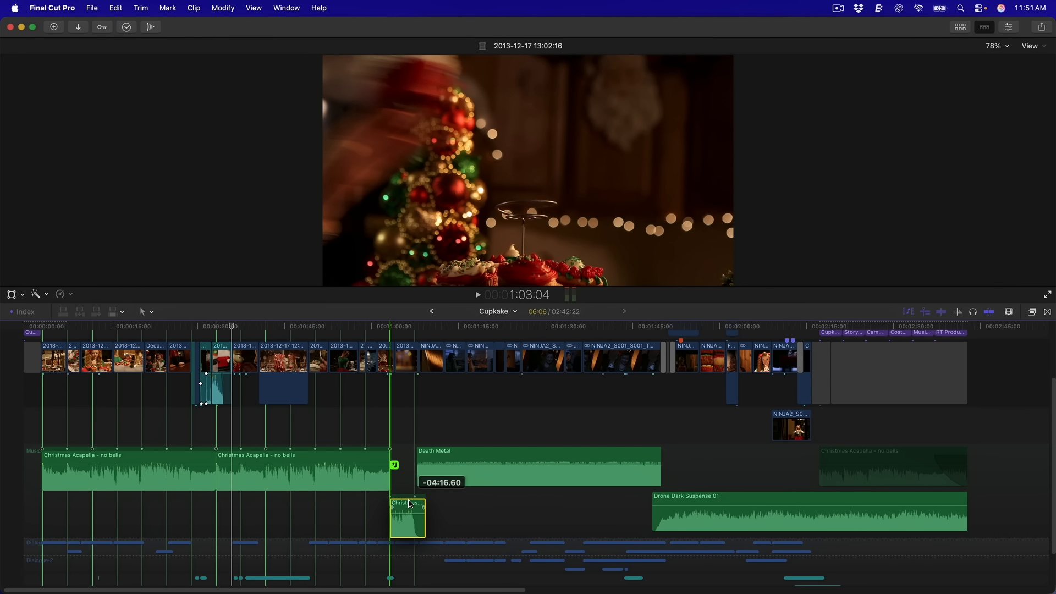
pyautogui.moveTo(409, 503); pyautogui.dragTo(409, 504)
pyautogui.press('space')
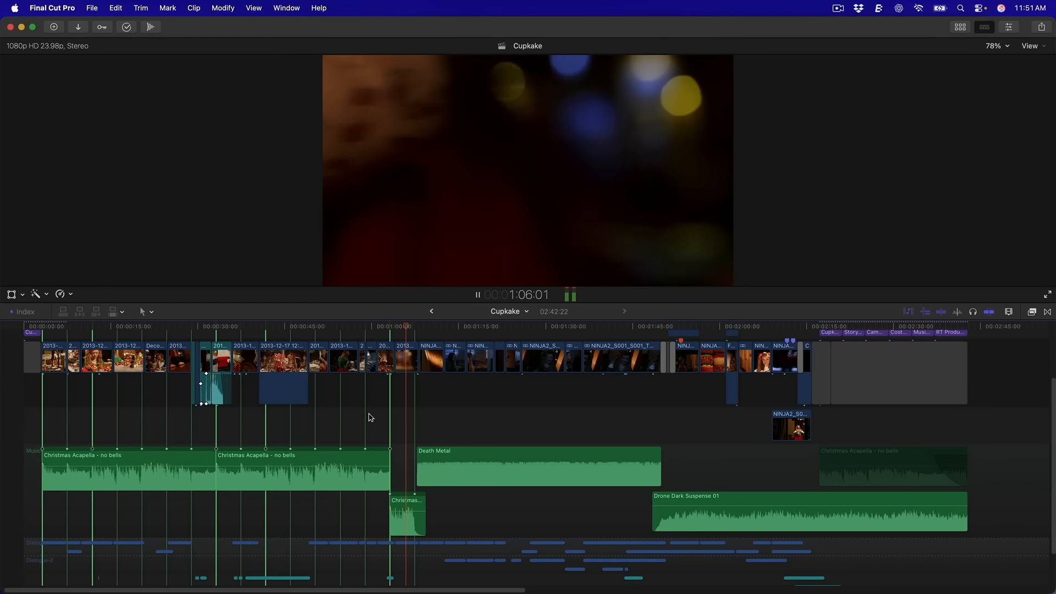
pyautogui.press('space')
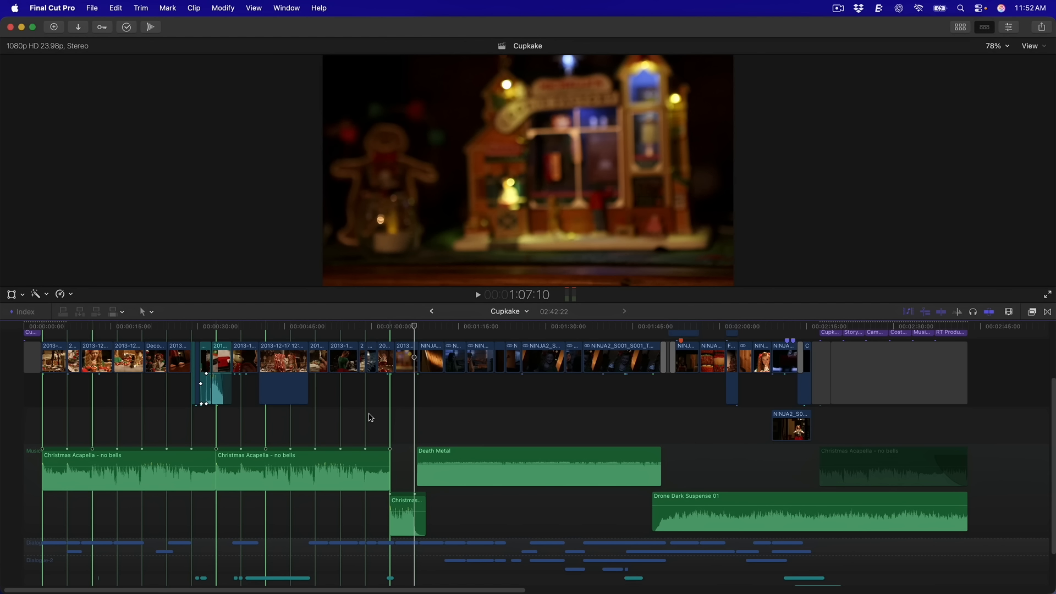
pyautogui.click(478, 455)
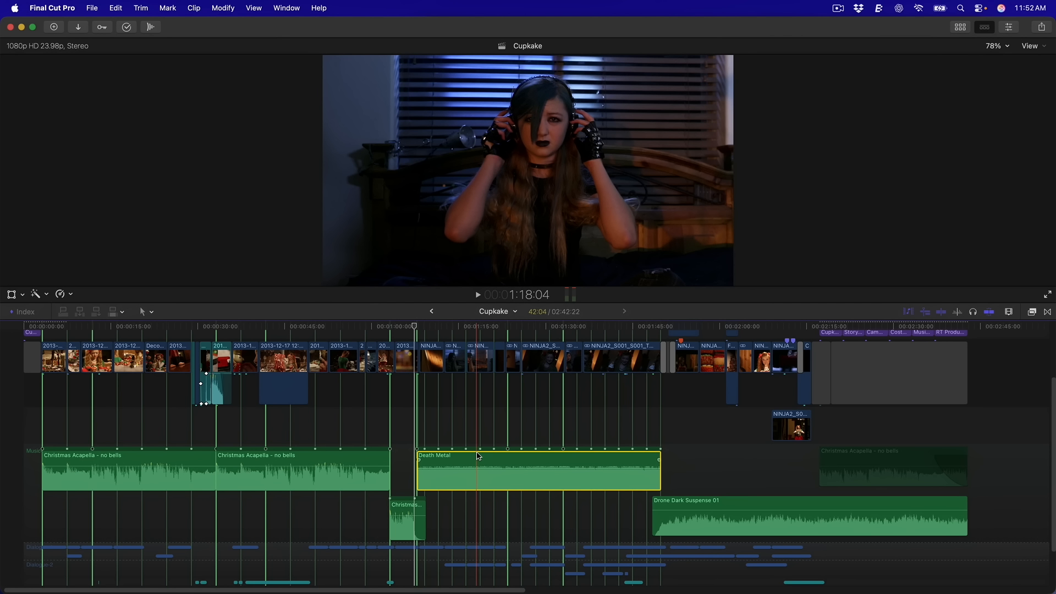
# Zoom in and snap the Death Metal clip onto a beat line over the Christmas Acapella ending
pyautogui.press('super+equal')
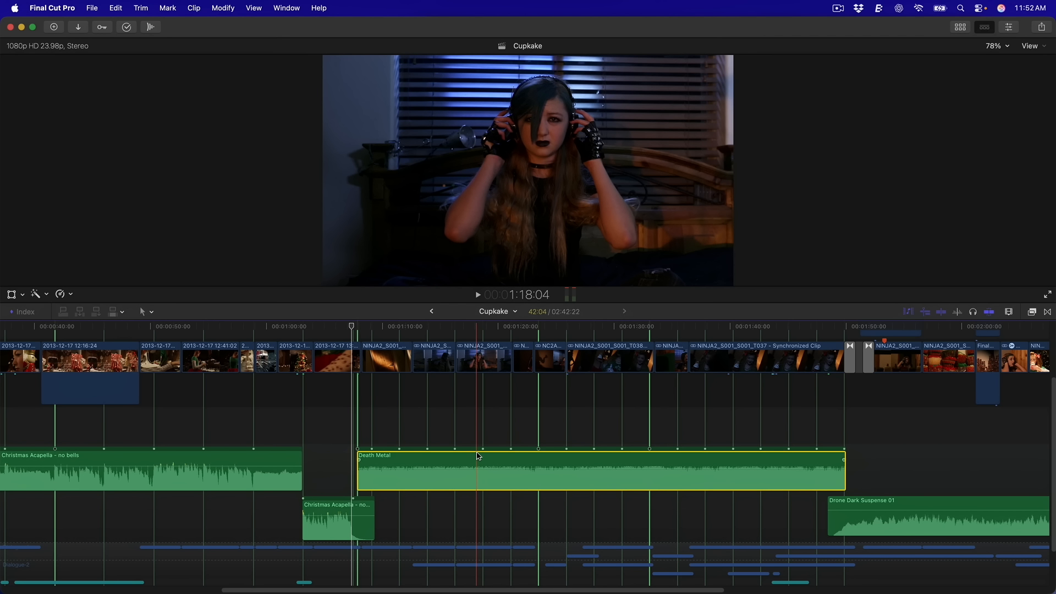
pyautogui.moveTo(477, 456)
pyautogui.mouseDown()
pyautogui.moveTo(527, 456)
pyautogui.moveTo(443, 460)
pyautogui.moveTo(526, 458)
pyautogui.moveTo(475, 452)
pyautogui.mouseUp()
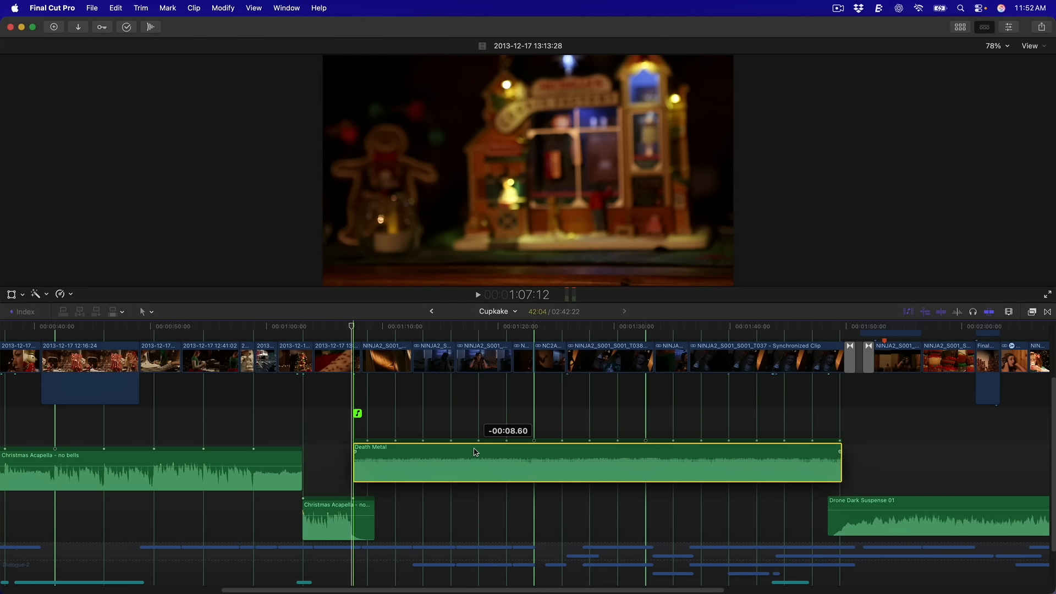
pyautogui.moveTo(475, 452); pyautogui.dragTo(474, 452)
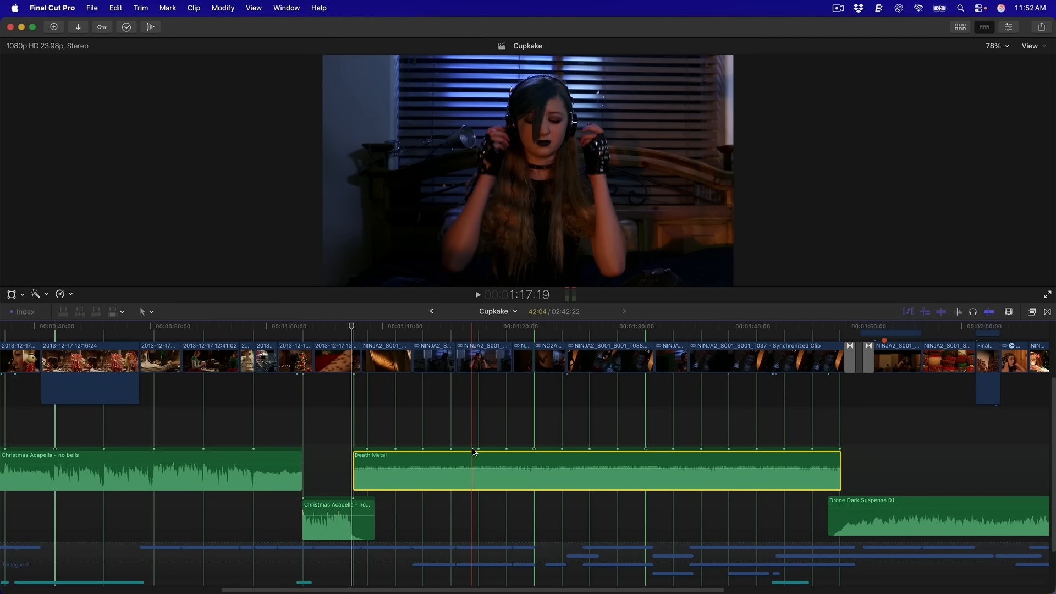
pyautogui.click(338, 535)
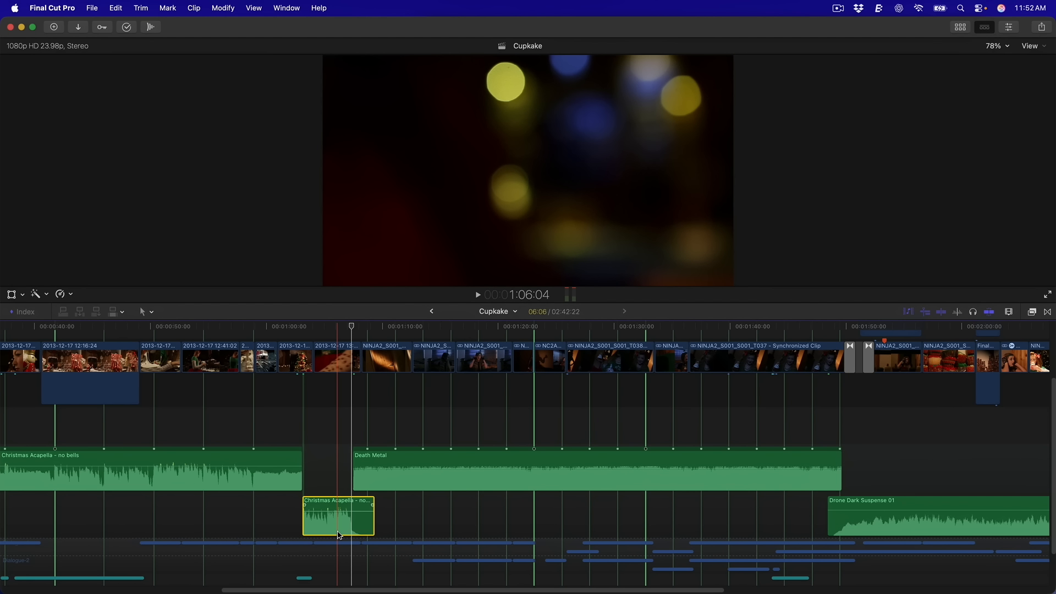
# Try trimming the edit points between the timeline clips with the Trim tool
pyautogui.press('t')
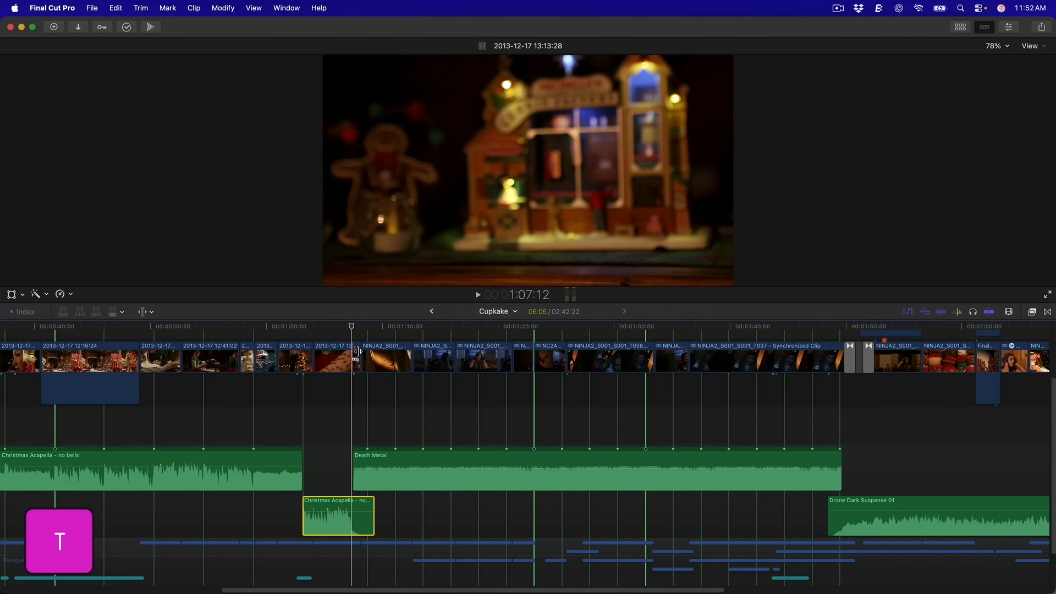
pyautogui.moveTo(360, 356); pyautogui.dragTo(367, 356)
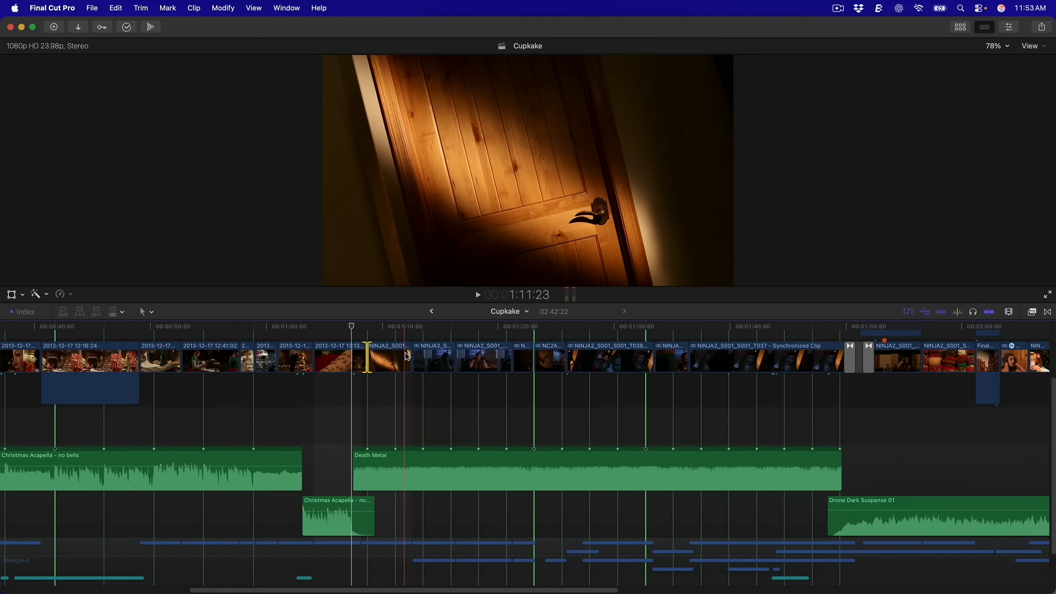
pyautogui.moveTo(408, 355); pyautogui.dragTo(394, 356)
# Play the timeline from about 1:04, then zoom out to fit the whole Cupkake project
pyautogui.click(314, 339)
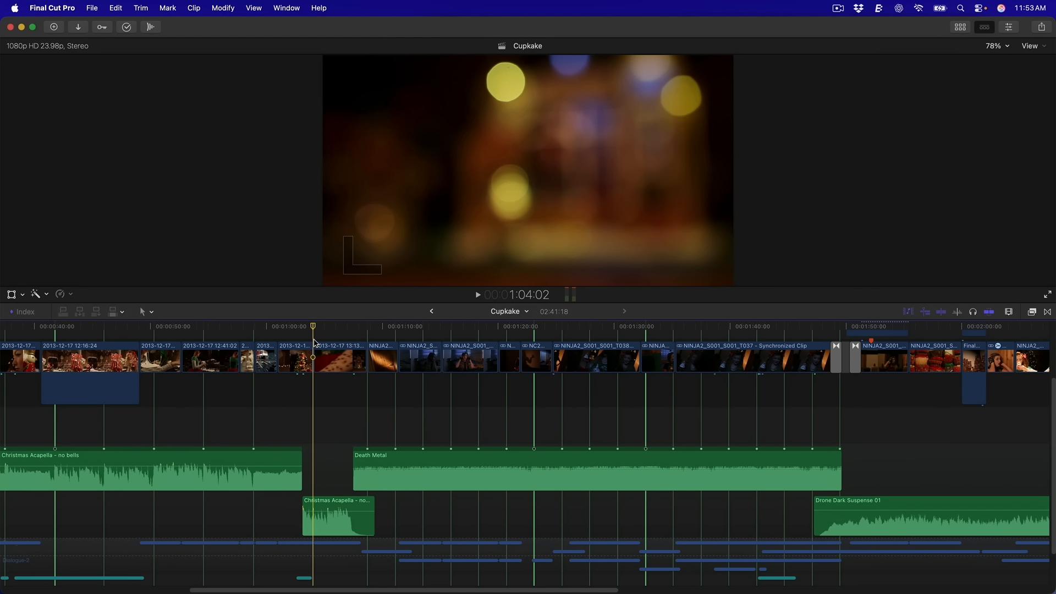
pyautogui.press('space')
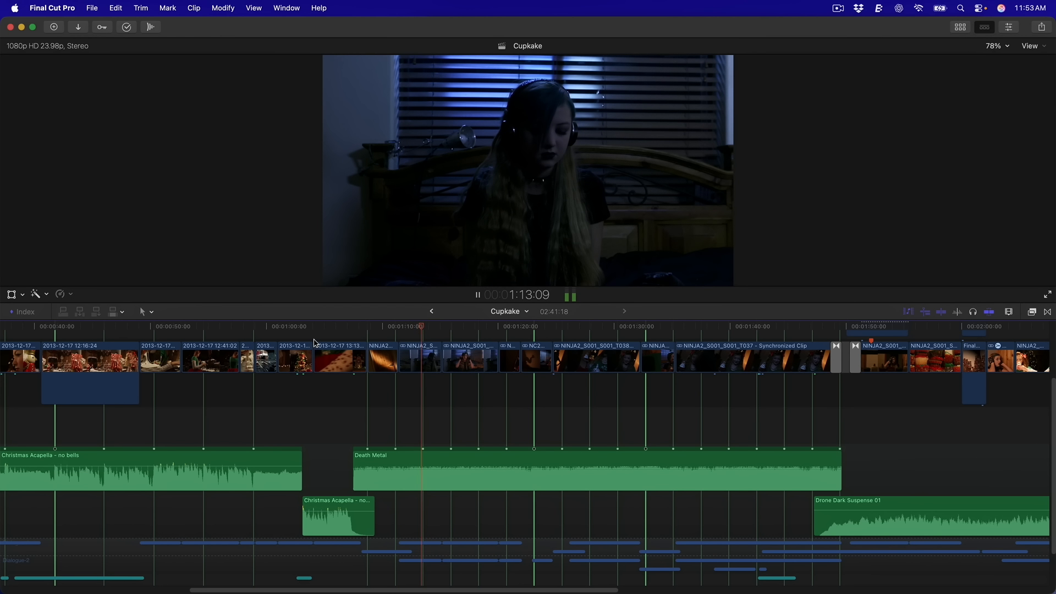
pyautogui.press('space')
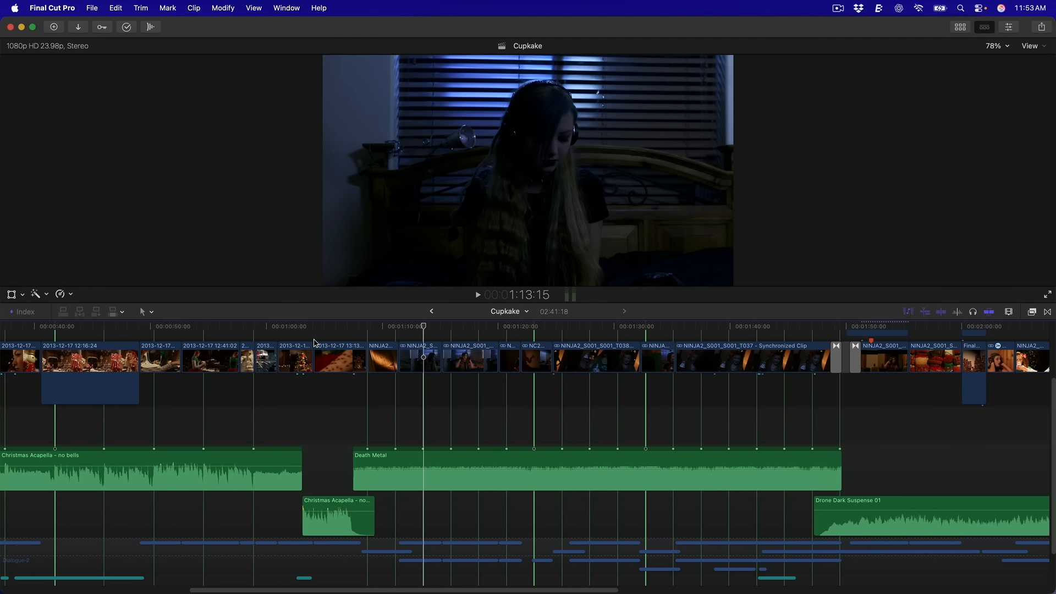
pyautogui.press('super+minus')
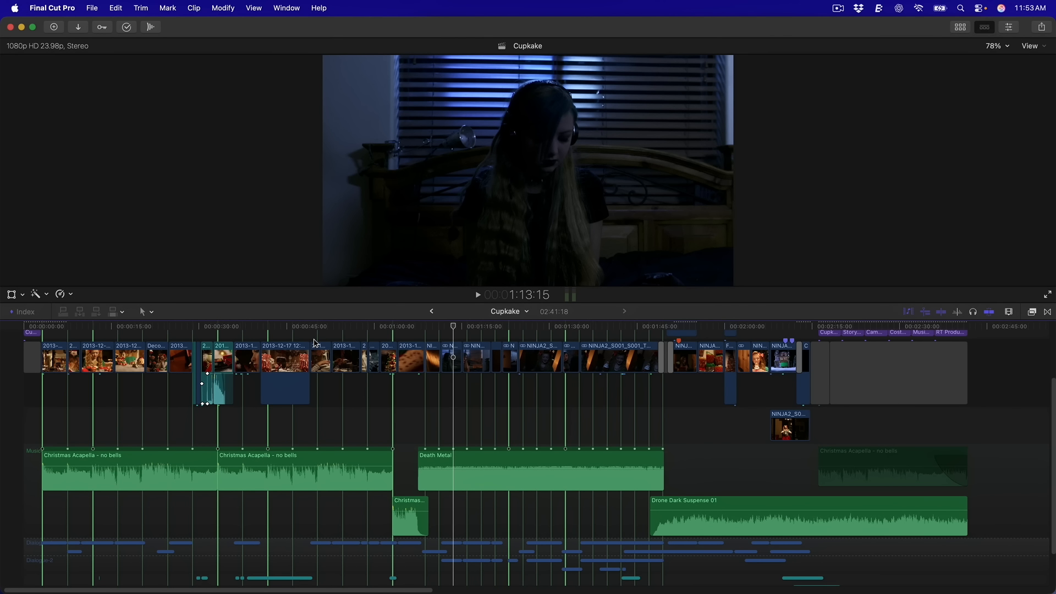
# Group the two Christmas Acapella clips into a connected storyline and attach the short Christmas clip
pyautogui.click(259, 475)
pyautogui.click(167, 478)
pyautogui.keyDown('super'); pyautogui.click(259, 481); pyautogui.keyUp('super')
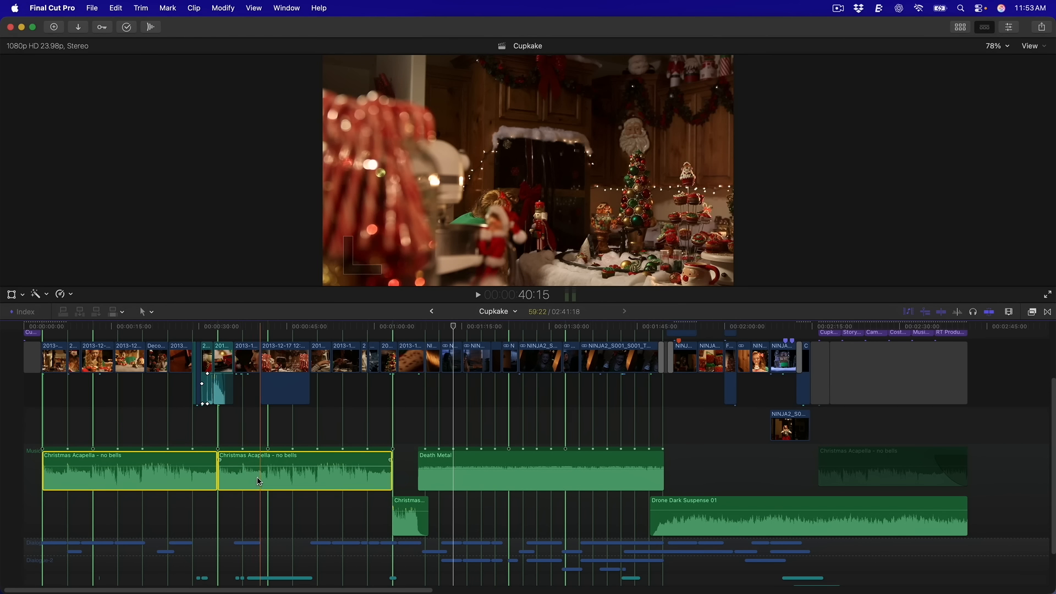
pyautogui.press('super+g')
pyautogui.moveTo(410, 514); pyautogui.dragTo(415, 518)
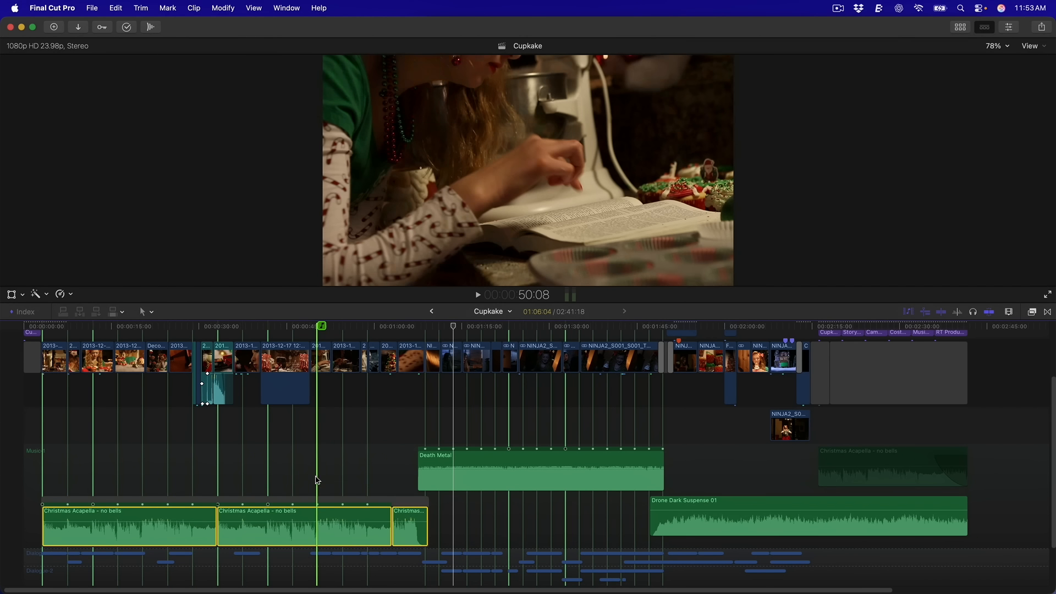
# Select the middle Acapella clip and test-shift the storyline later and back
pyautogui.click(332, 478)
pyautogui.click(316, 518)
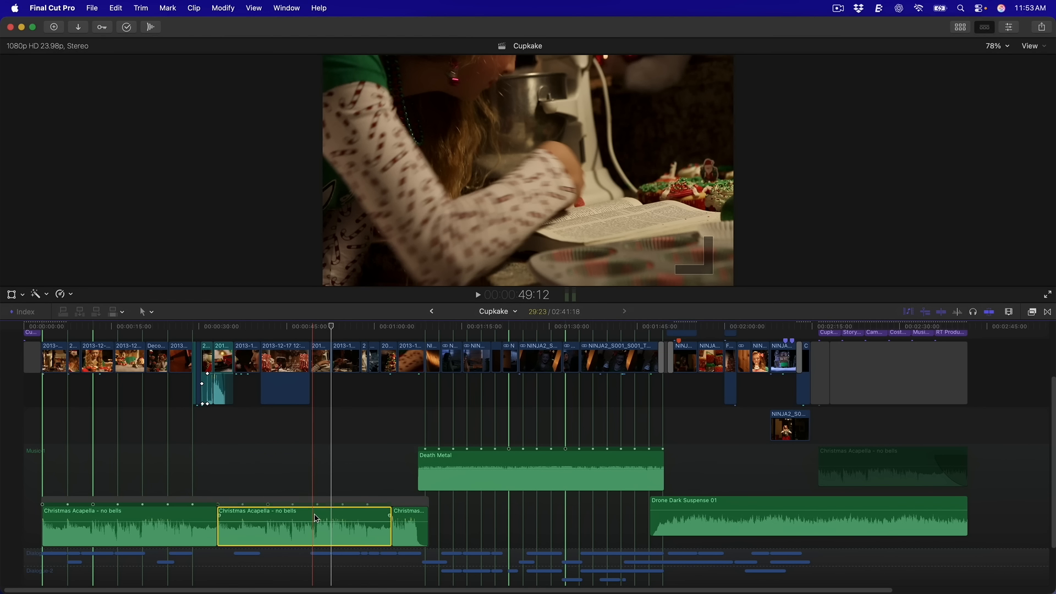
pyautogui.moveTo(303, 502)
pyautogui.mouseDown()
pyautogui.moveTo(363, 500)
pyautogui.moveTo(292, 501)
pyautogui.mouseUp()
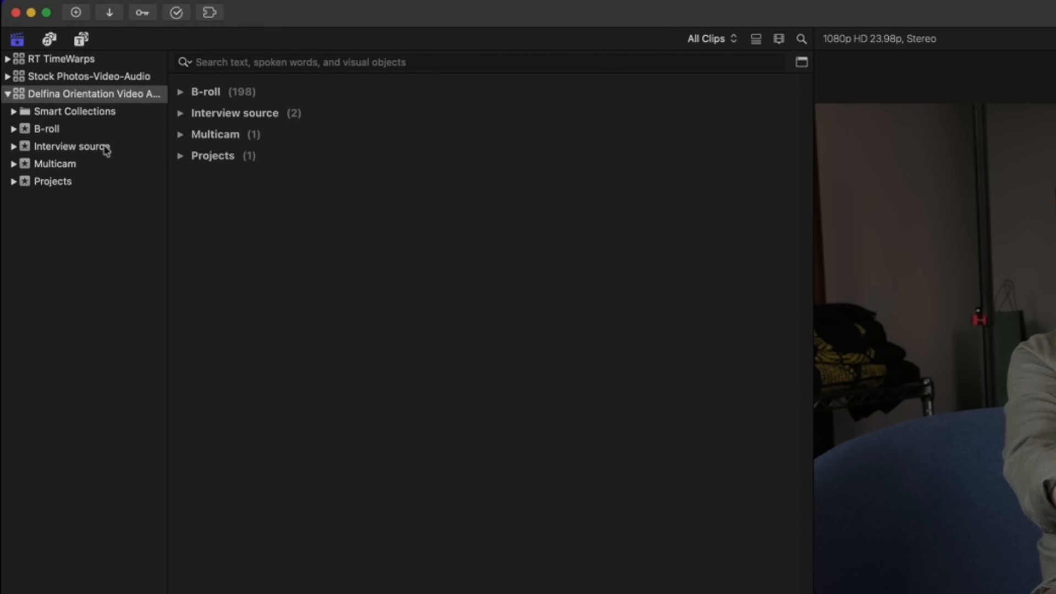
# Browse the Interview source, B-roll, Projects and Multicam events, ending on the single MC Clip
pyautogui.click(57, 94)
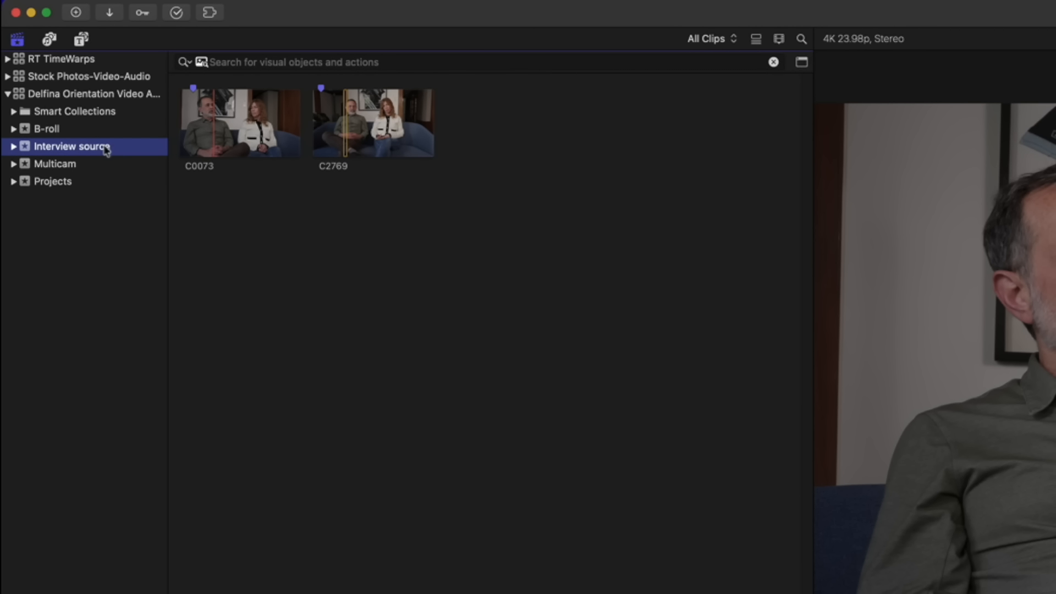
pyautogui.click(72, 168)
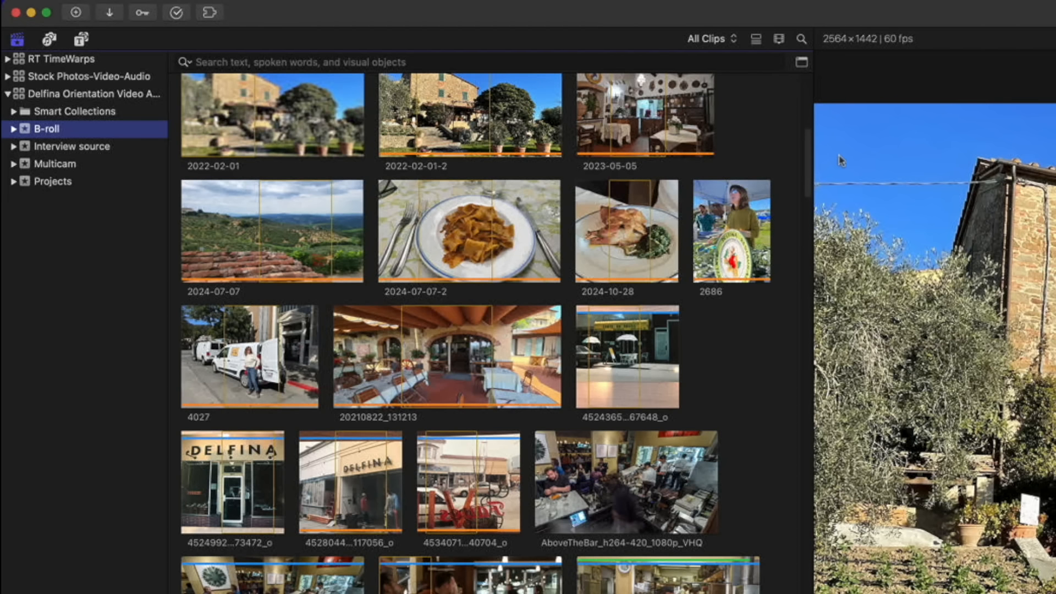
pyautogui.moveTo(808, 149); pyautogui.dragTo(849, 59)
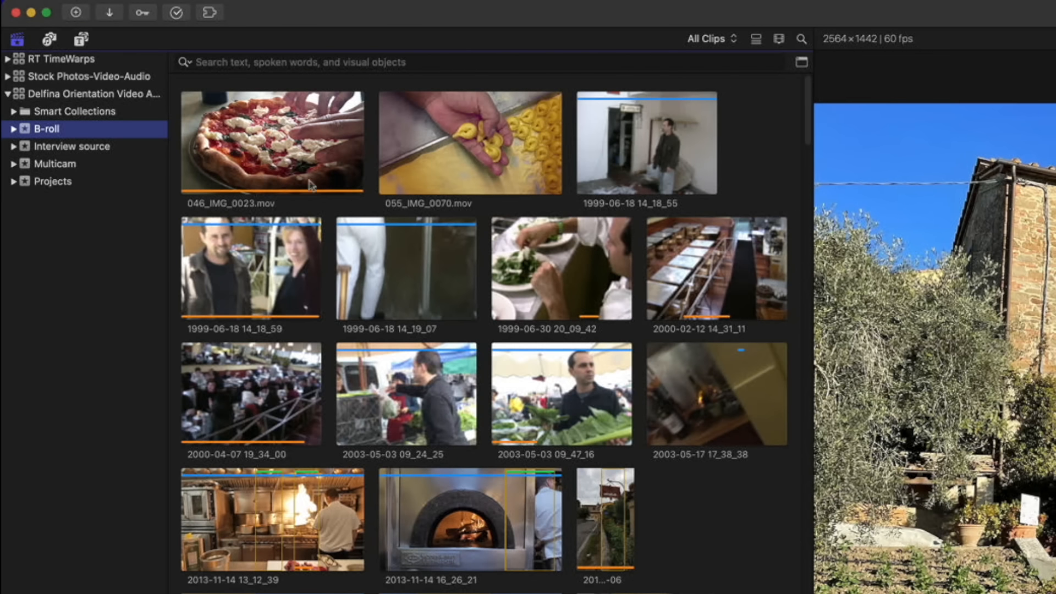
pyautogui.click(66, 183)
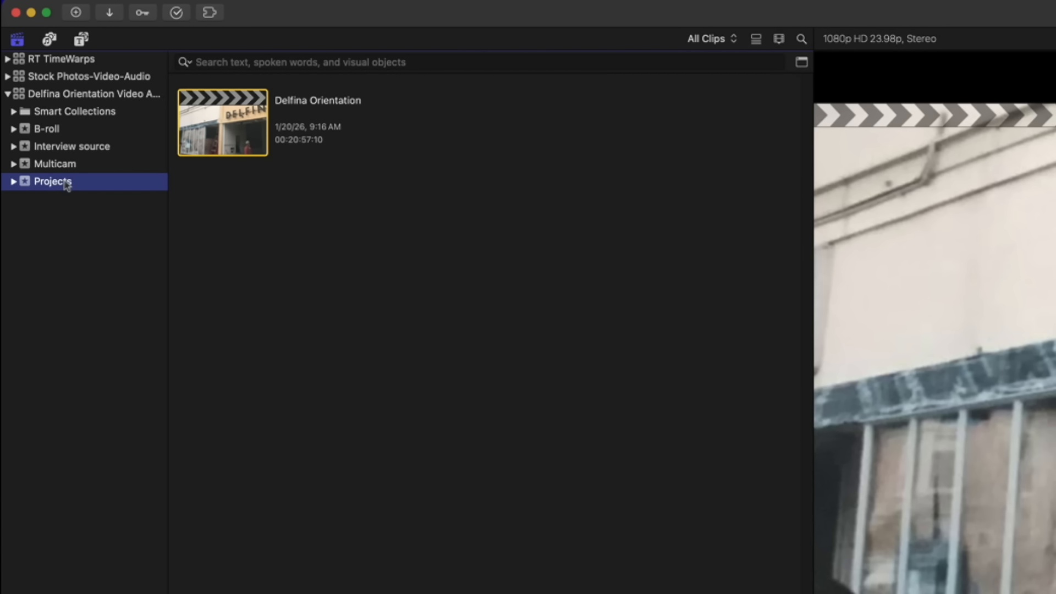
pyautogui.click(70, 165)
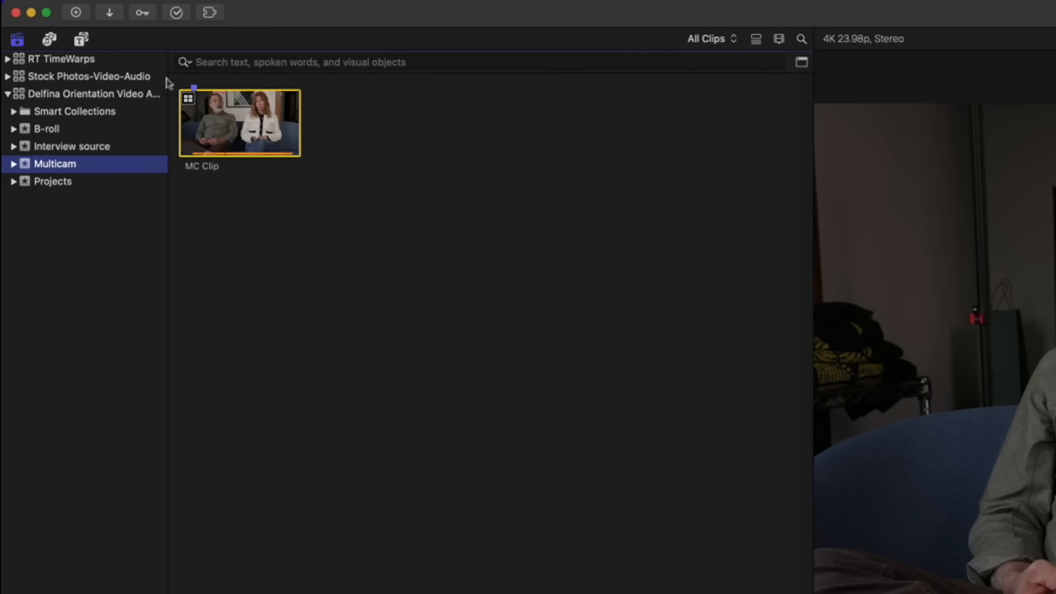
pyautogui.click(186, 62)
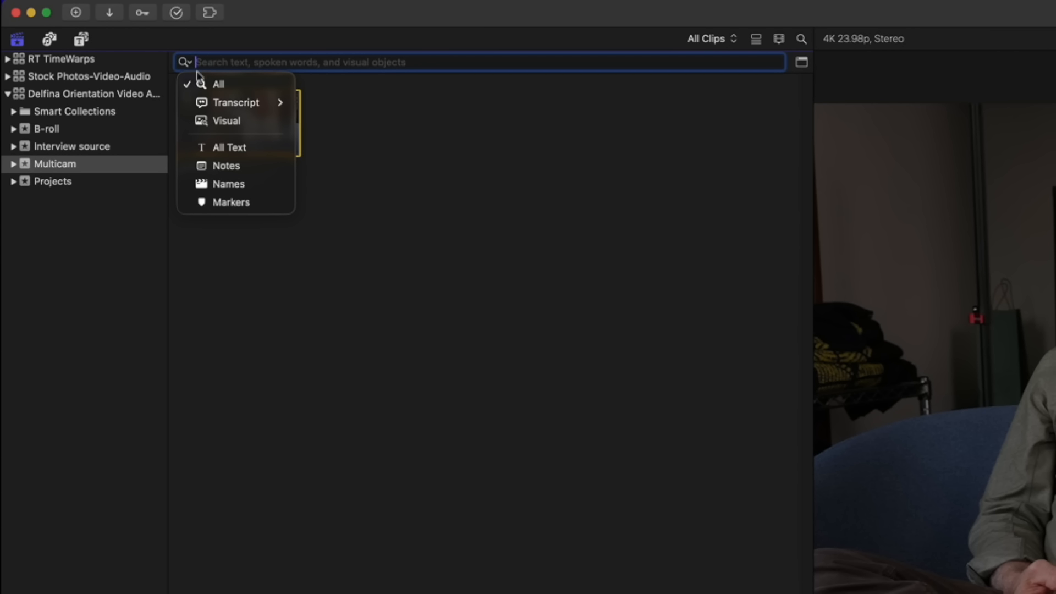
# Run a Transcript Includes search for 'Italy' and switch the browser to list view
pyautogui.moveTo(224, 97)
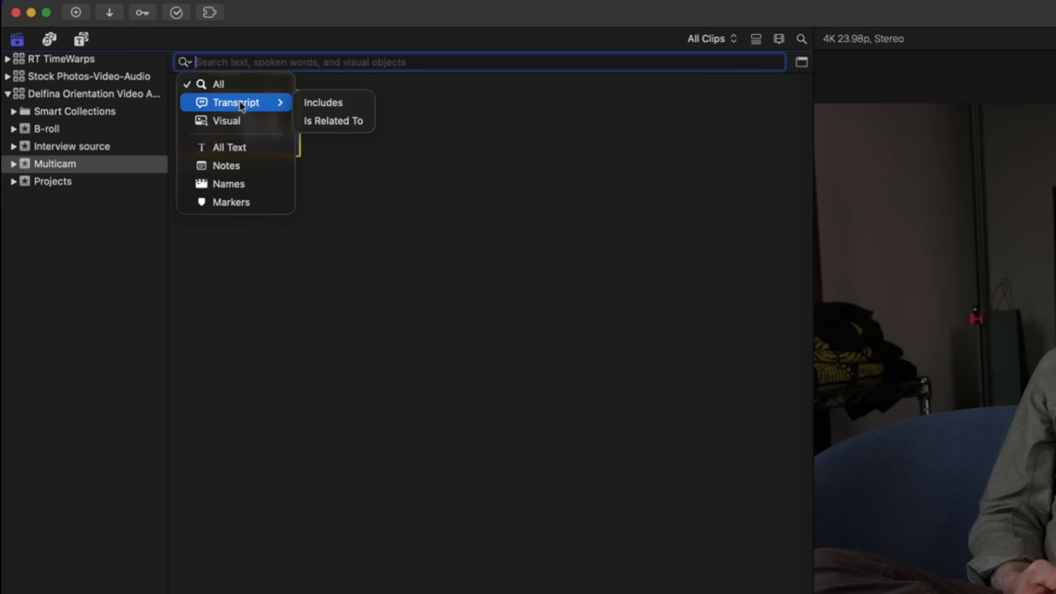
pyautogui.click(326, 104)
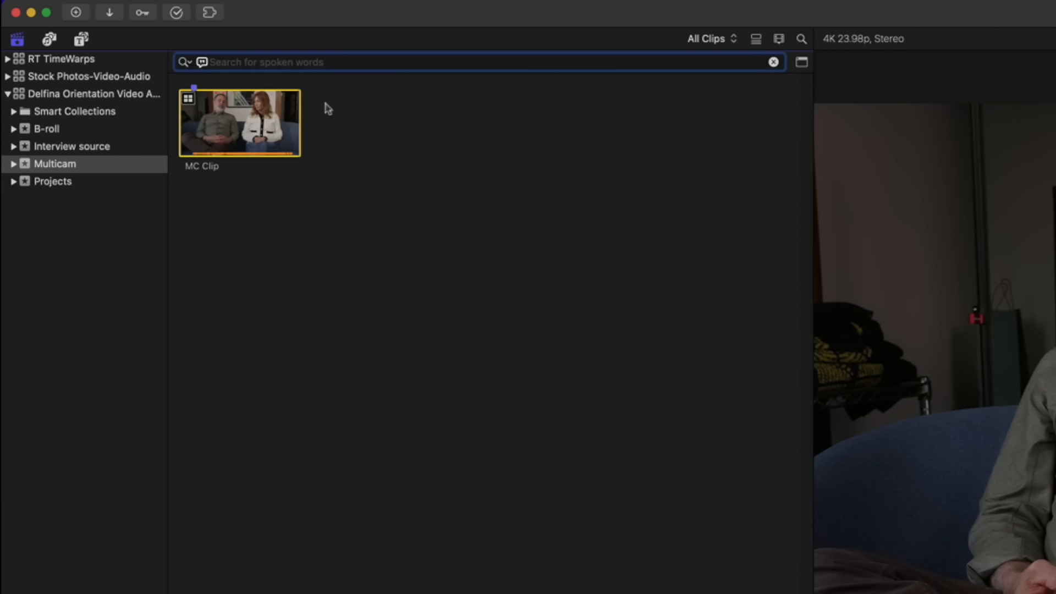
pyautogui.write('Italy')
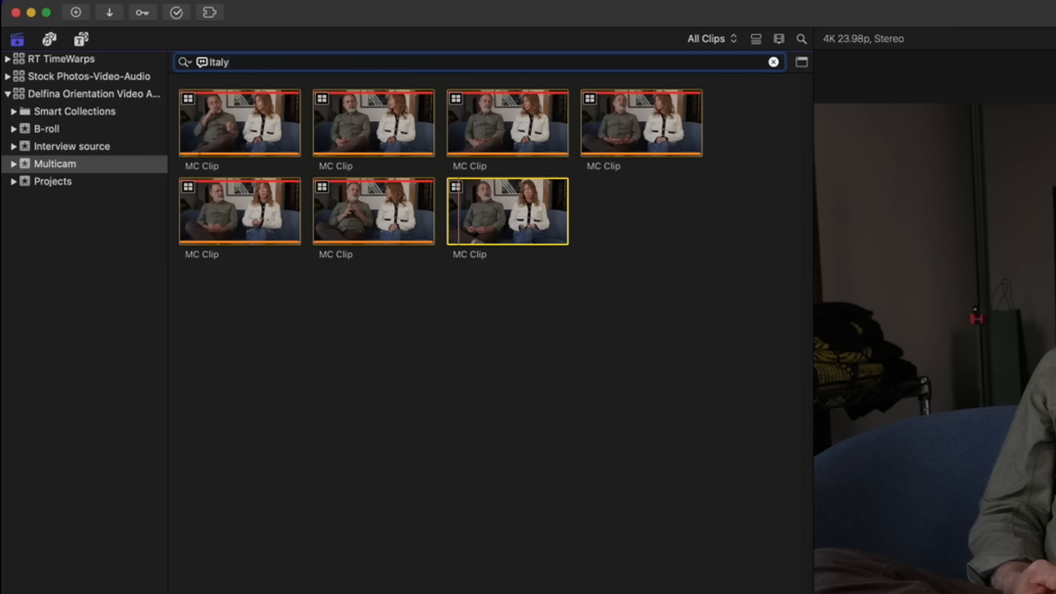
pyautogui.press('alt+super+2')
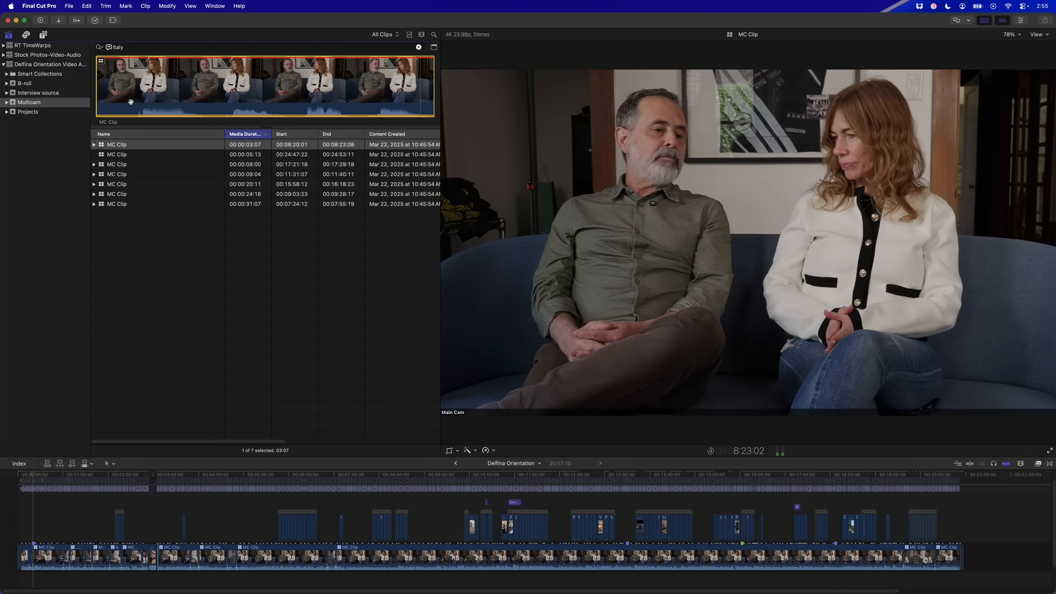
# Preview the second through fifth Italy MC Clip matches one by one in the viewer
pyautogui.press('Down')
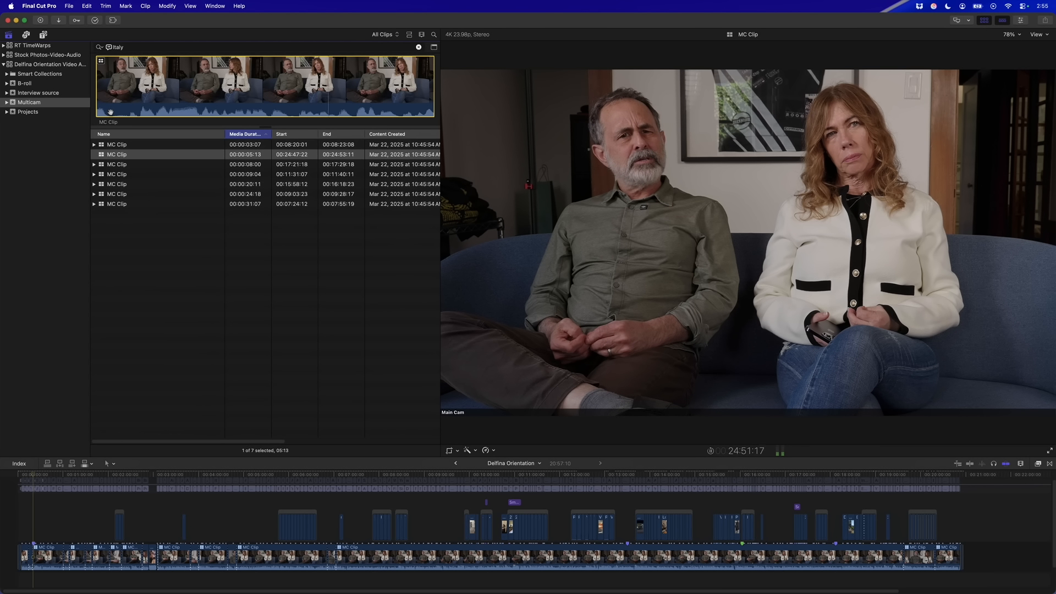
pyautogui.press('Down')
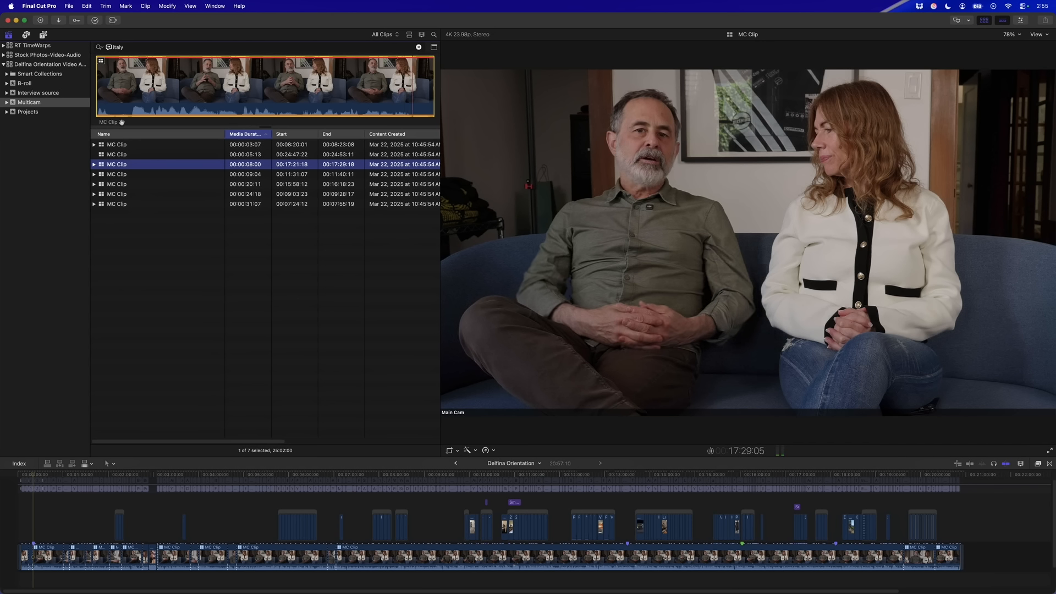
pyautogui.click(116, 175)
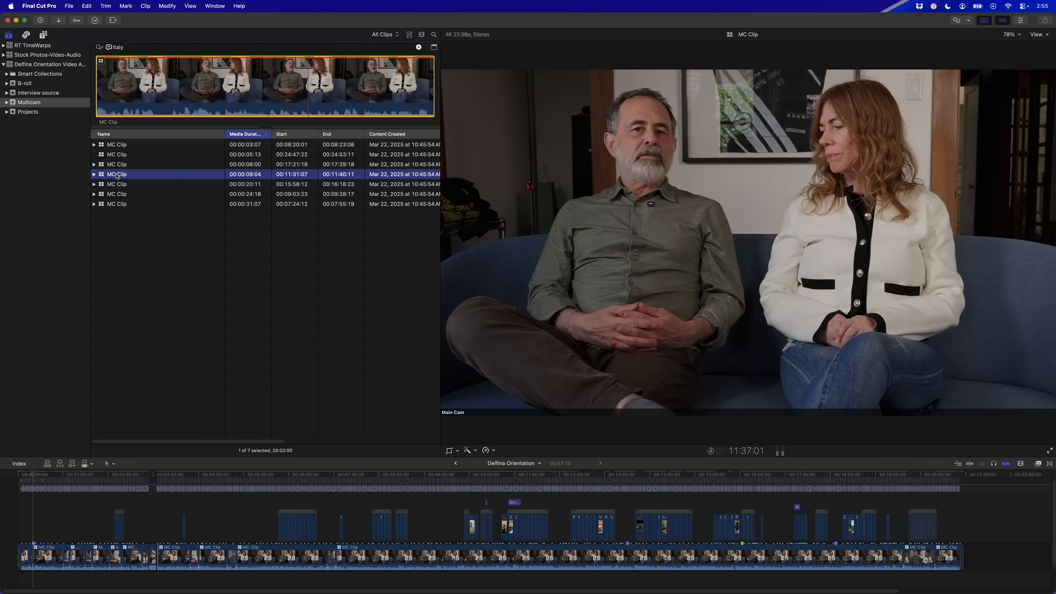
pyautogui.click(119, 185)
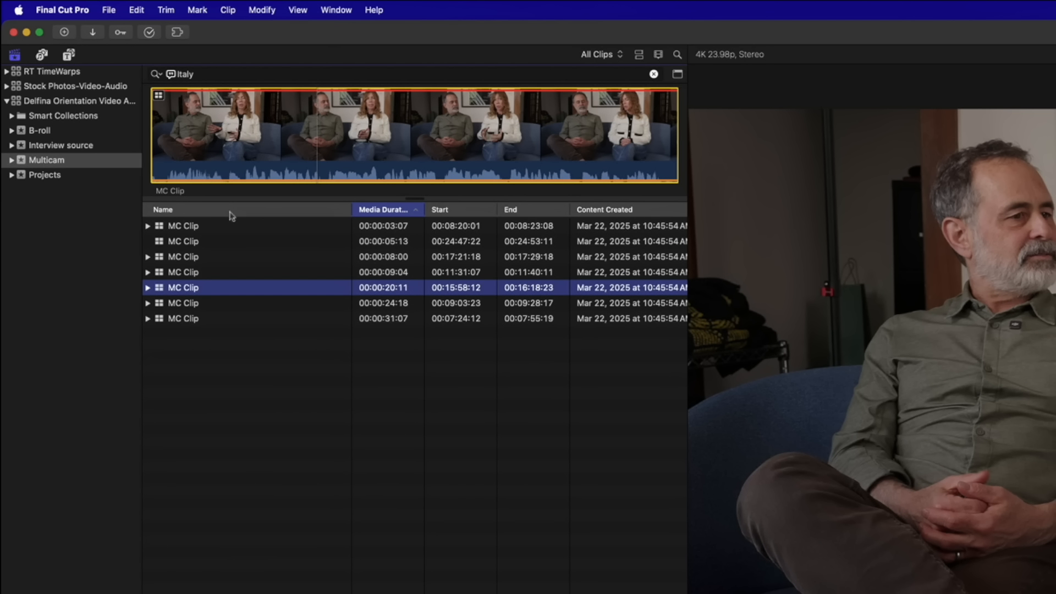
# Turn on the Relevance column in the list's column editor
pyautogui.rightClick(236, 212)
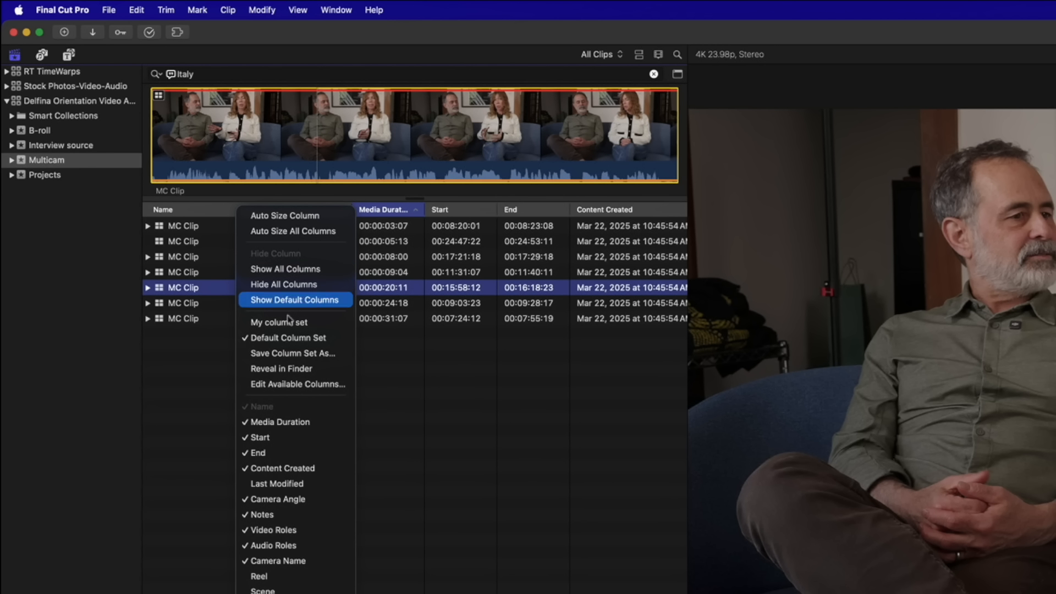
pyautogui.click(328, 386)
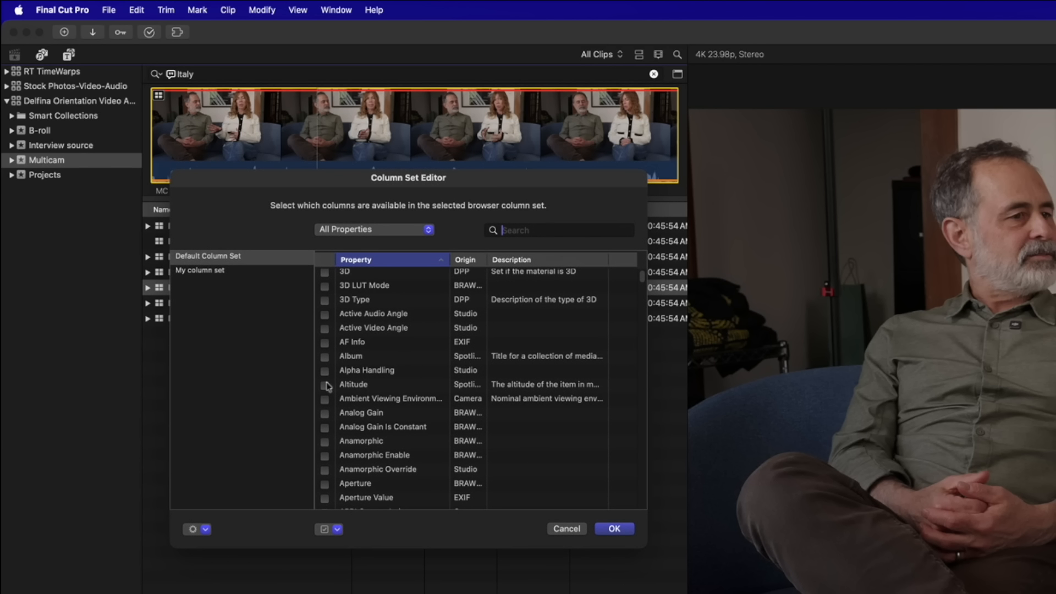
pyautogui.write('rel')
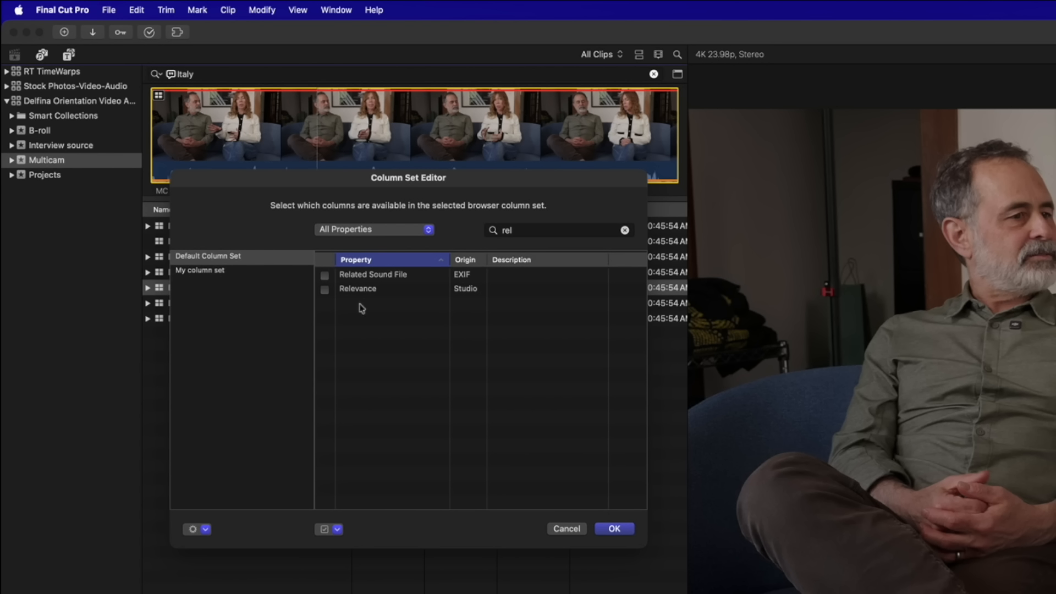
pyautogui.click(324, 289)
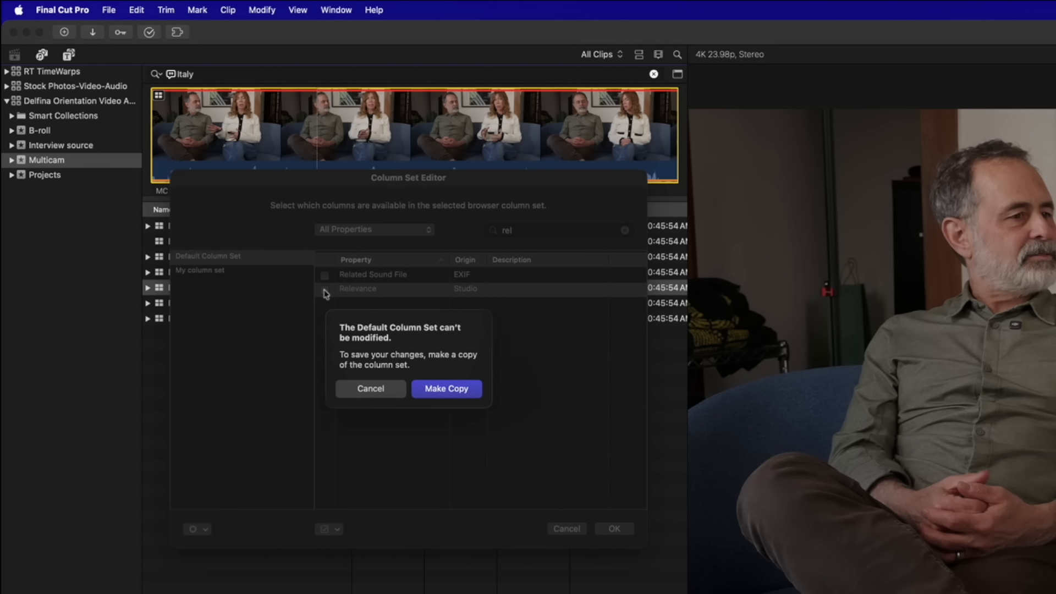
# Save the column set as 'Default with Relevance', apply it, and adjust the list columns
pyautogui.click(446, 390)
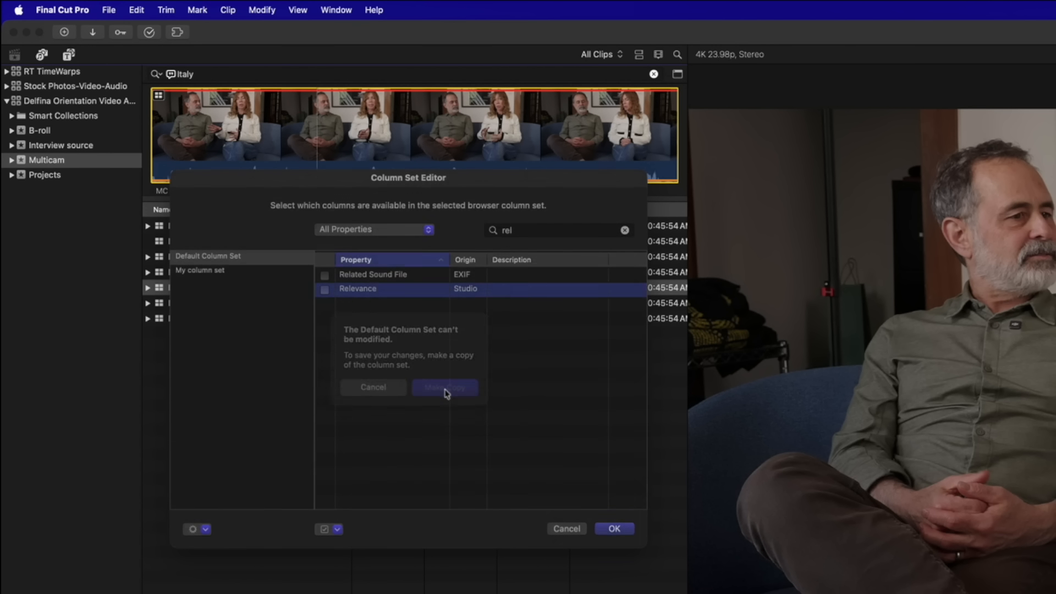
pyautogui.write('D')
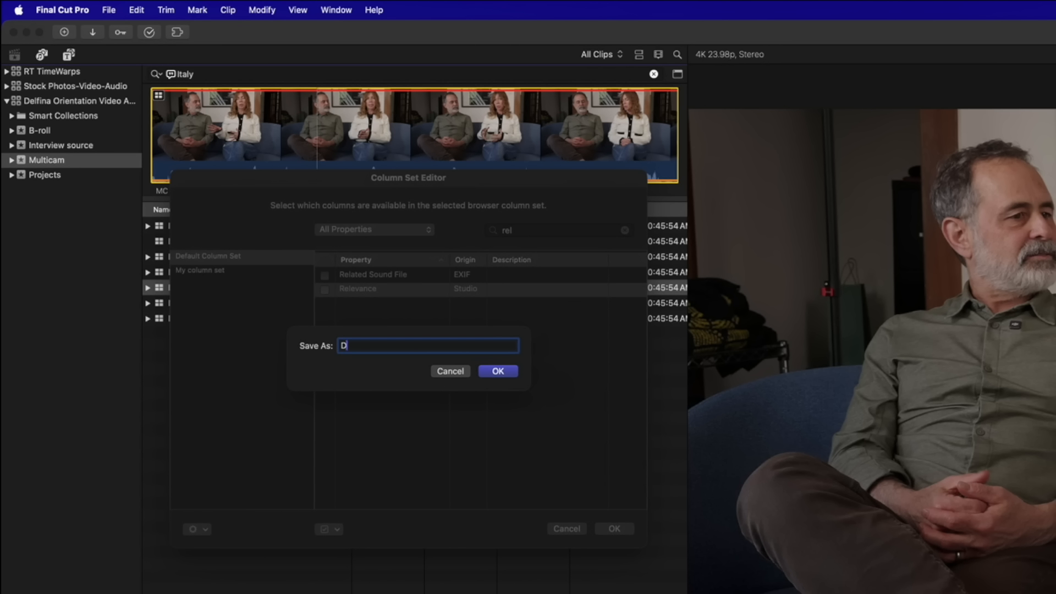
pyautogui.write('efault with Relevance')
pyautogui.click(496, 372)
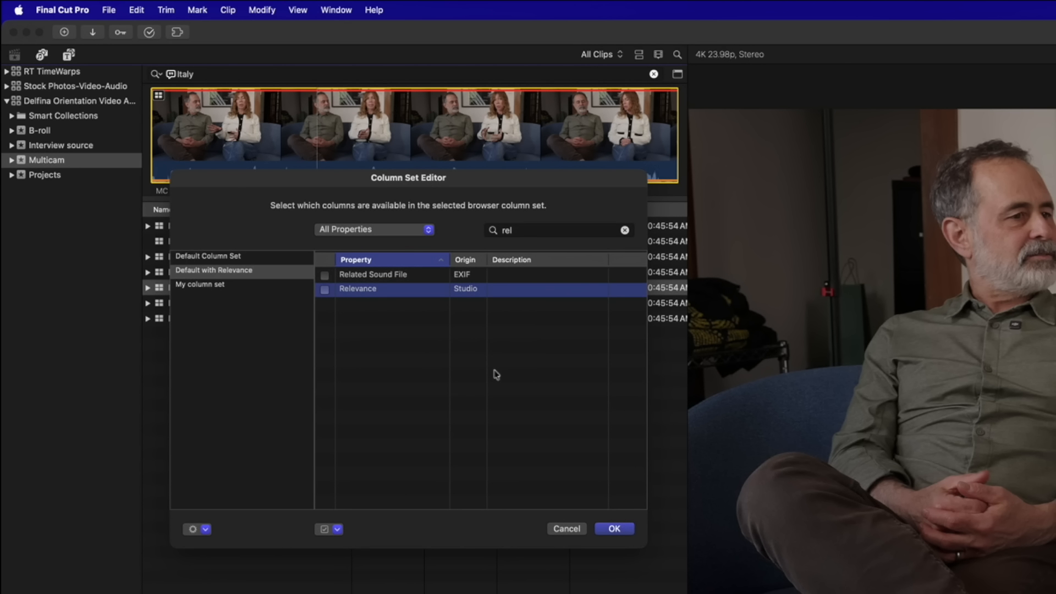
pyautogui.click(615, 529)
pyautogui.hscroll(10, 415, 262)
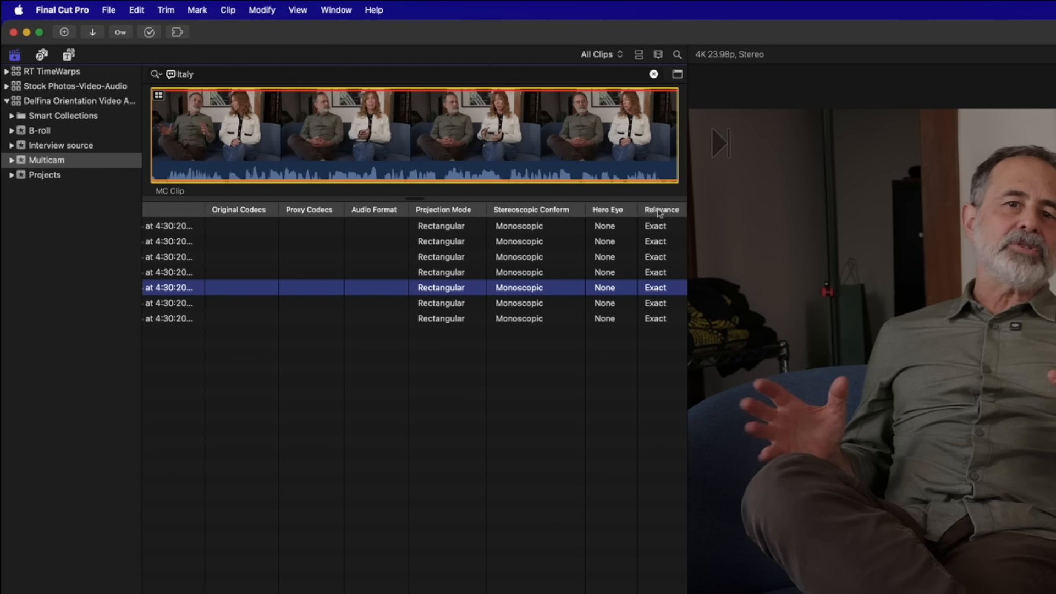
pyautogui.hscroll(-8, 415, 263)
pyautogui.hscroll(-10, 414, 263)
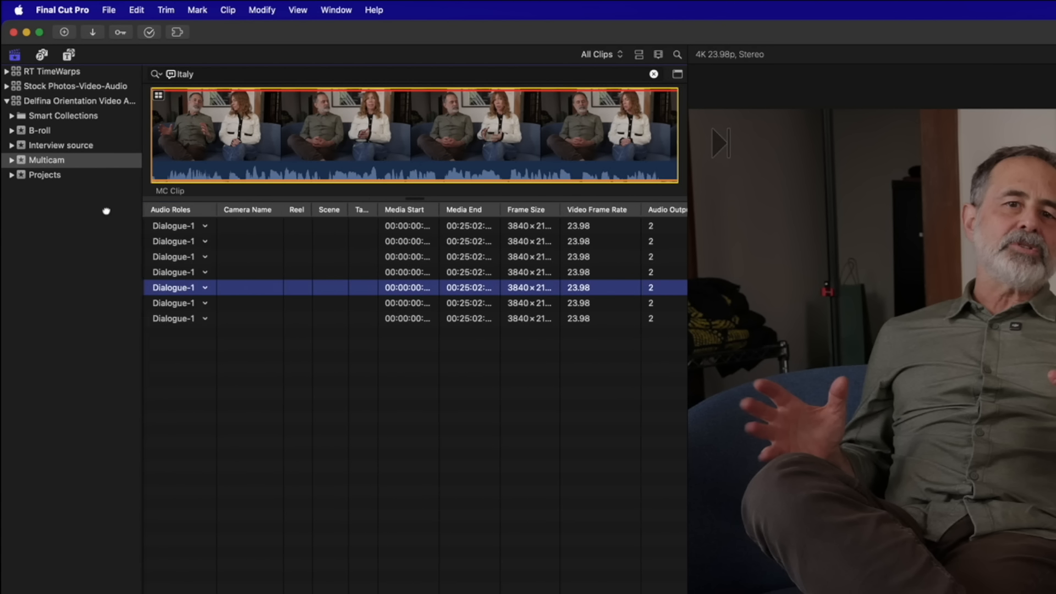
pyautogui.moveTo(106, 212); pyautogui.dragTo(239, 213)
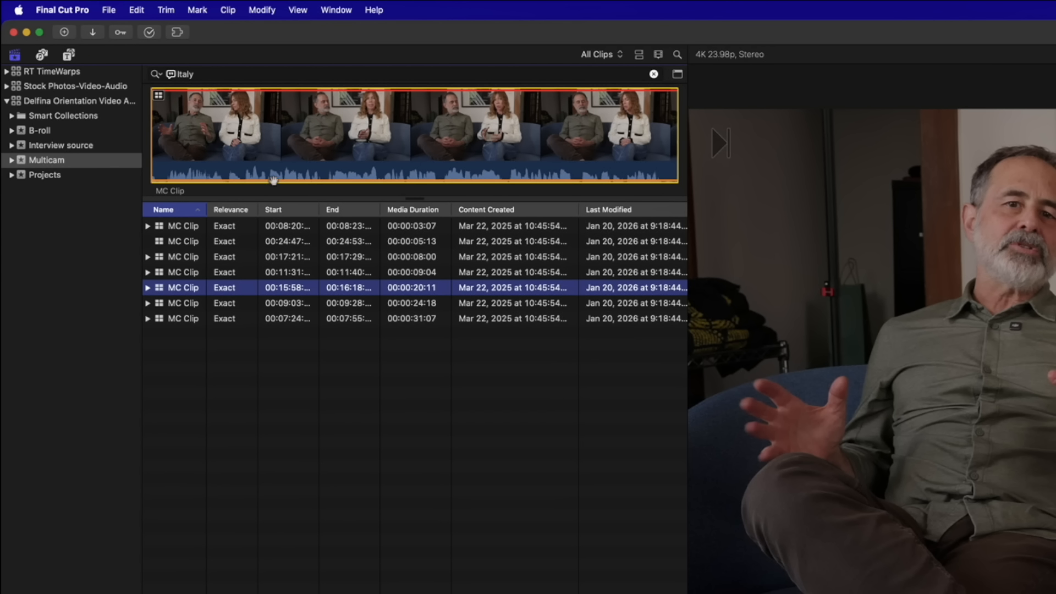
# Switch the Italy transcript search to Is Related To and play the Low-relevance 00:08:34 MC Clip
pyautogui.click(162, 76)
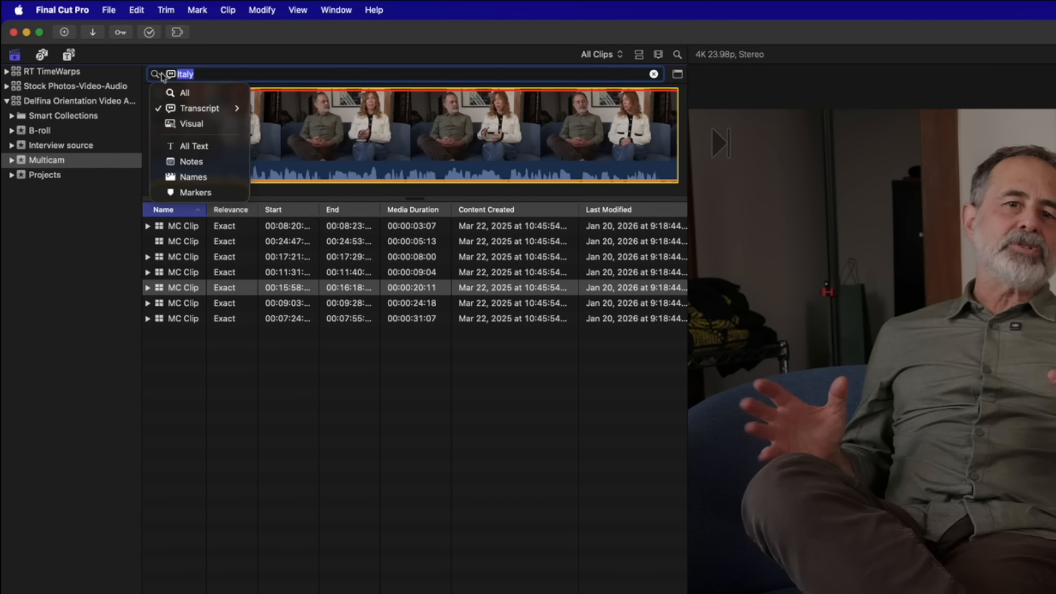
pyautogui.moveTo(187, 108)
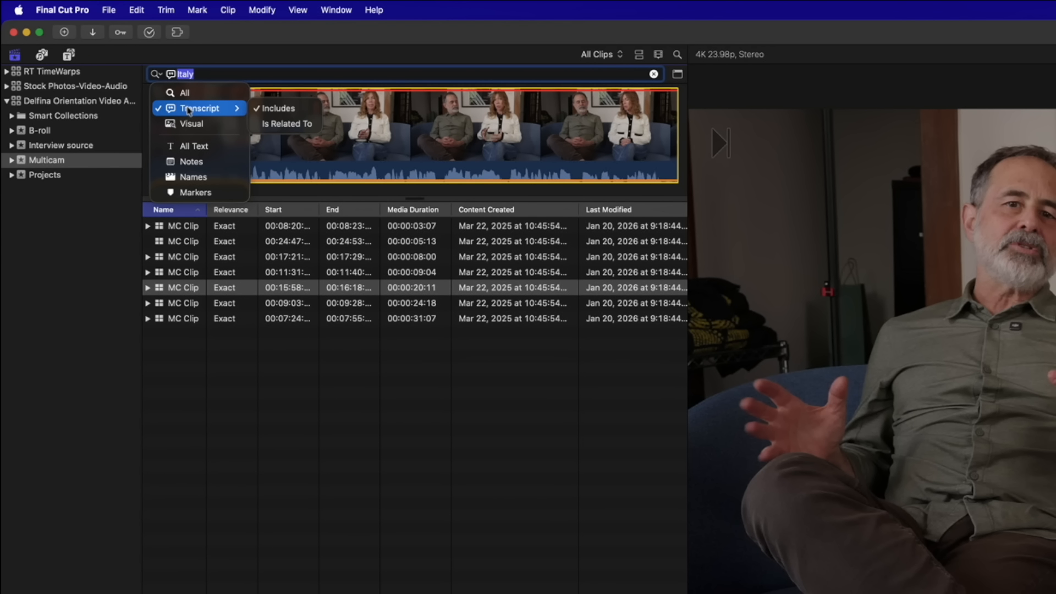
pyautogui.click(287, 124)
pyautogui.click(170, 73)
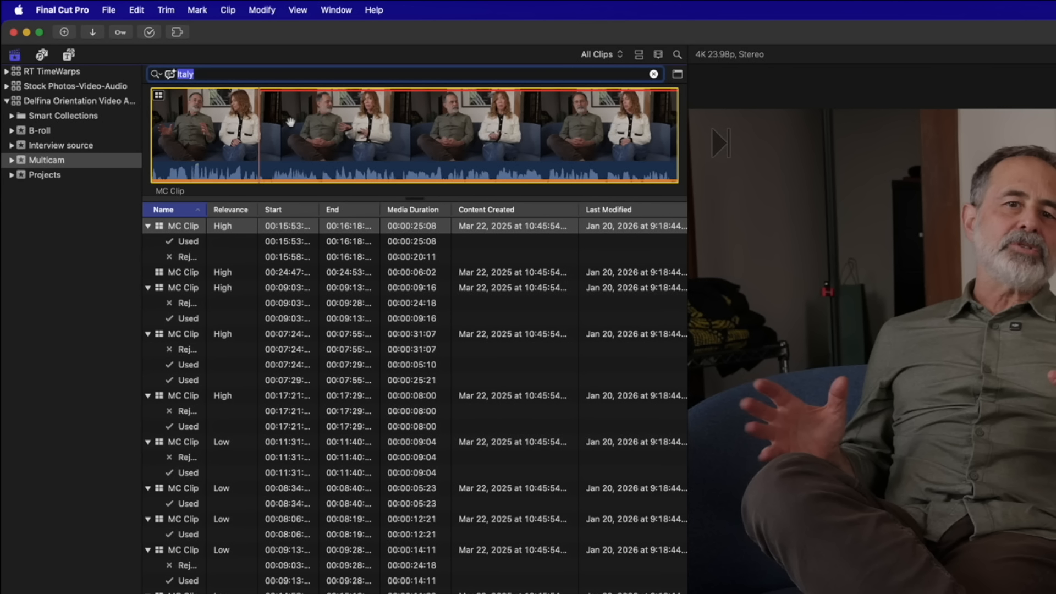
pyautogui.click(187, 490)
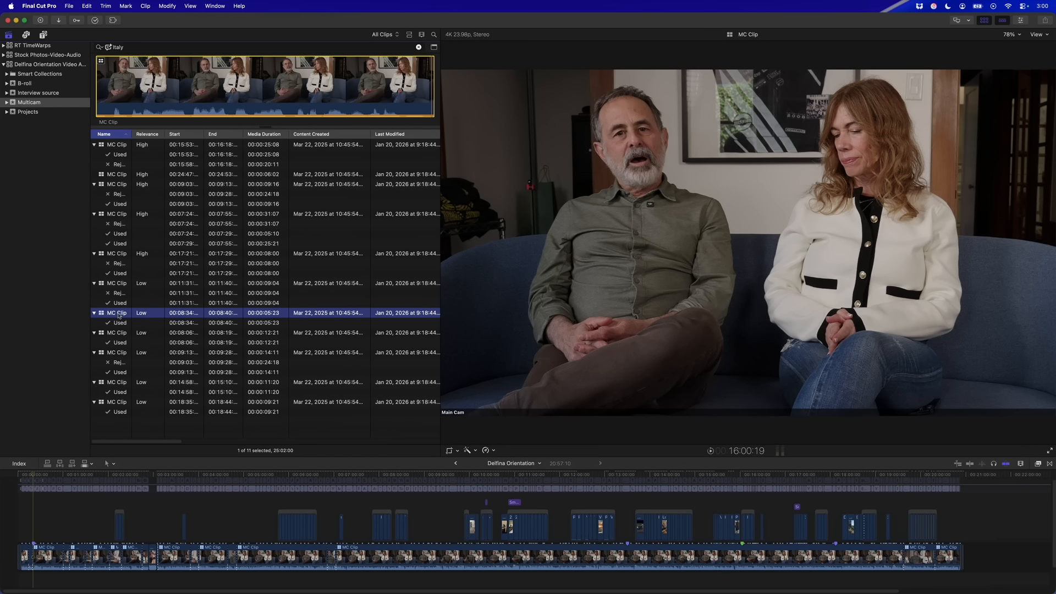
pyautogui.press('space')
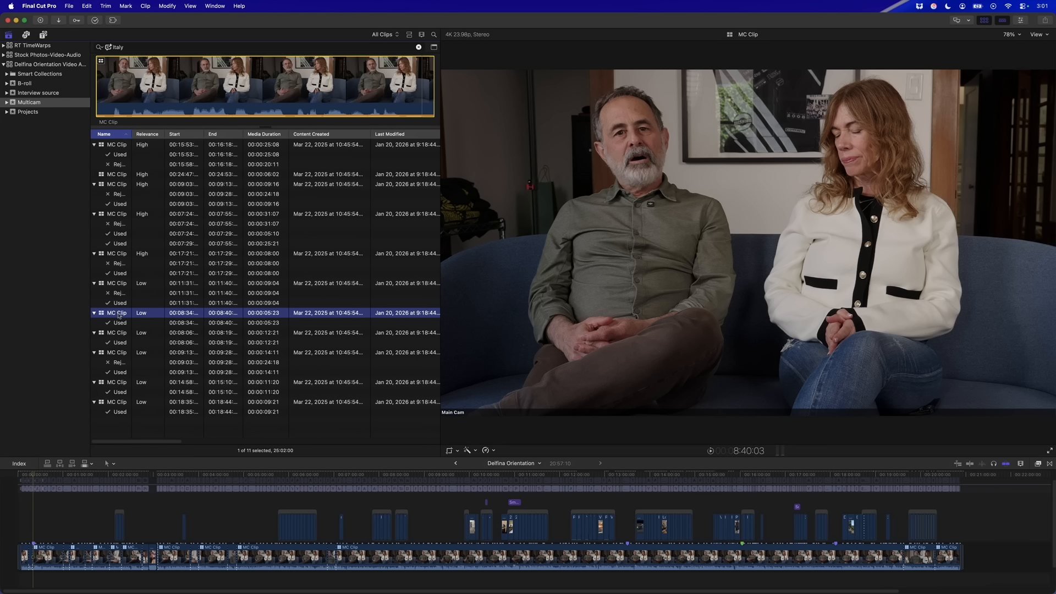
# Play and stop the Low-relevance 00:08:06 MC Clip, then load the 00:09:13 match
pyautogui.click(117, 332)
pyautogui.press('space')
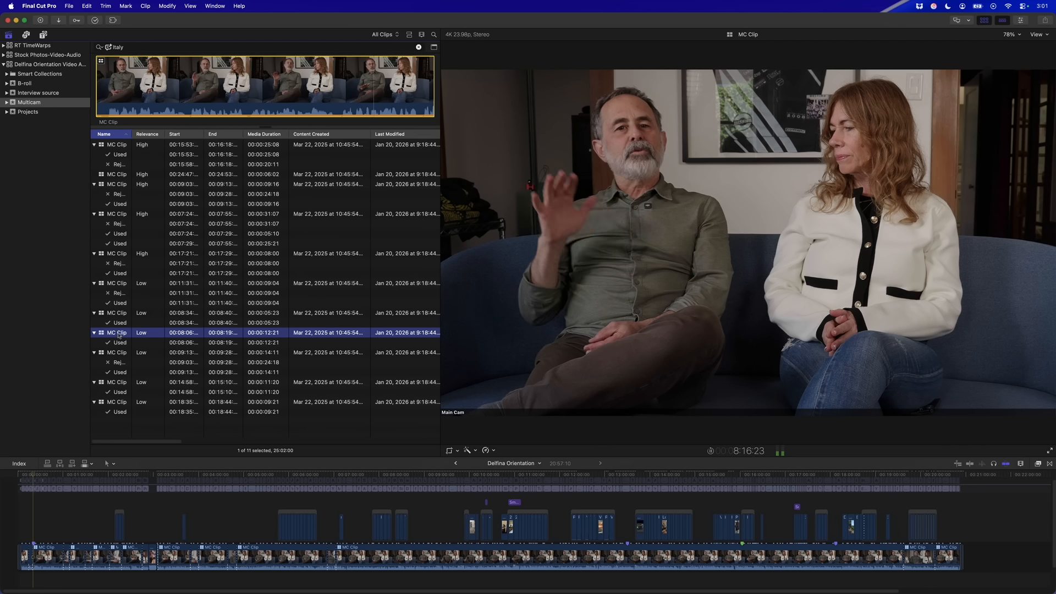
pyautogui.press('space')
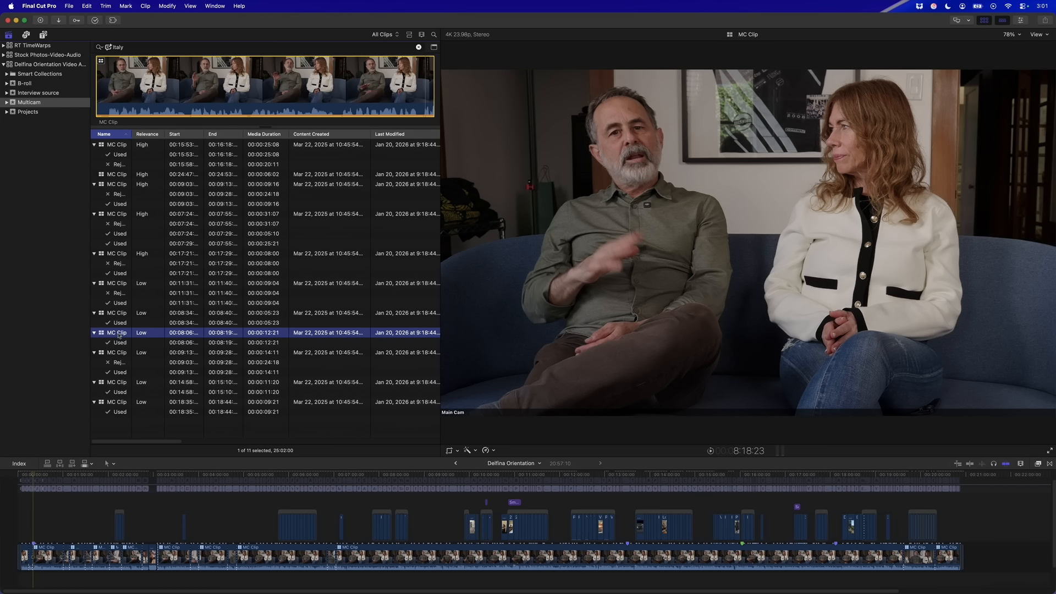
pyautogui.click(117, 353)
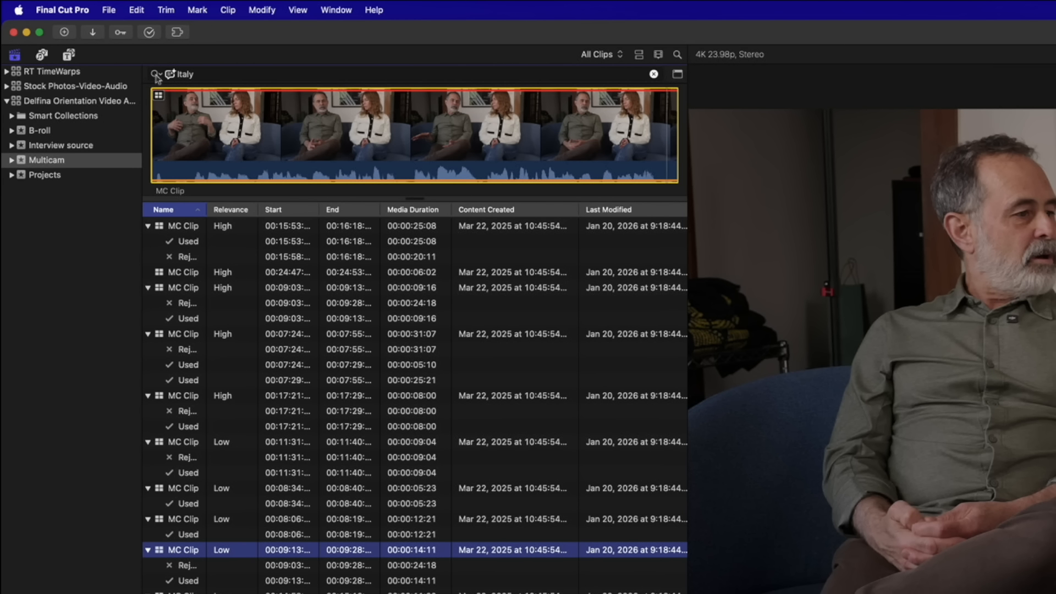
# Search transcripts with Includes for 'how to make handmade pasta', stopping playback of the match
pyautogui.click(156, 75)
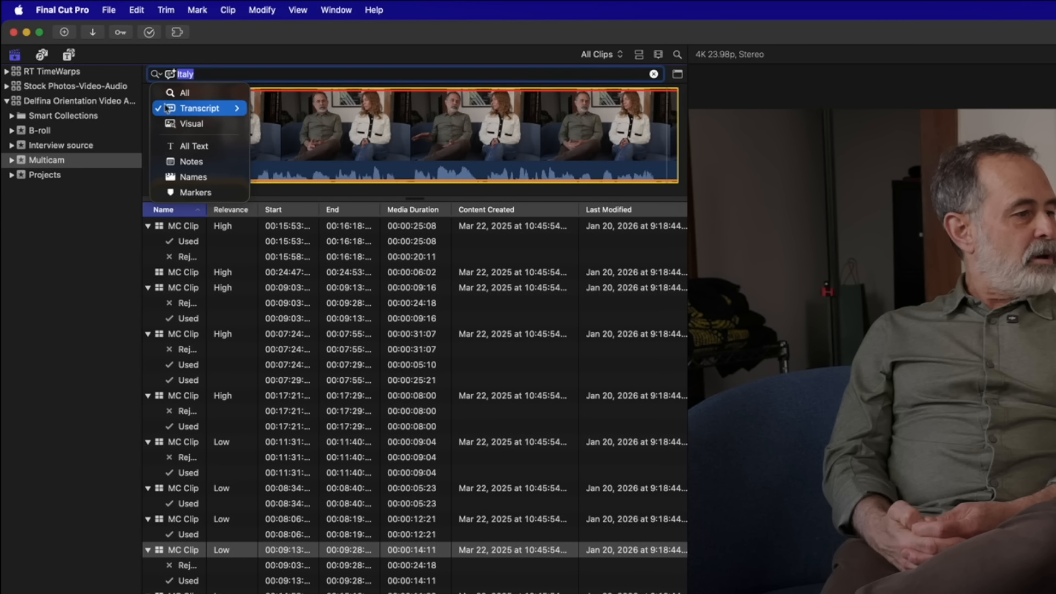
pyautogui.moveTo(220, 108)
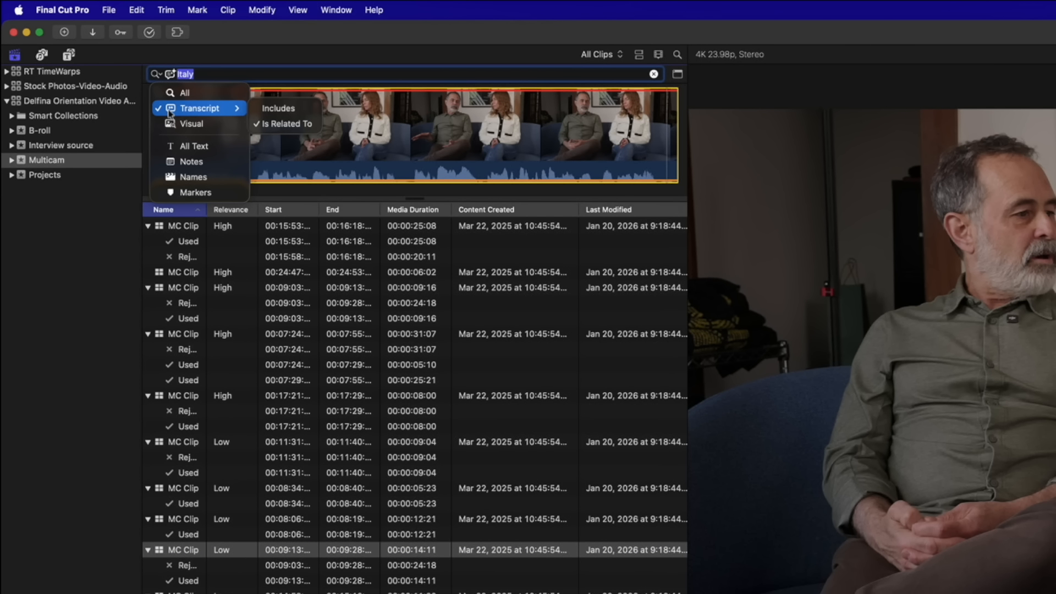
pyautogui.click(265, 109)
pyautogui.write('how tom')
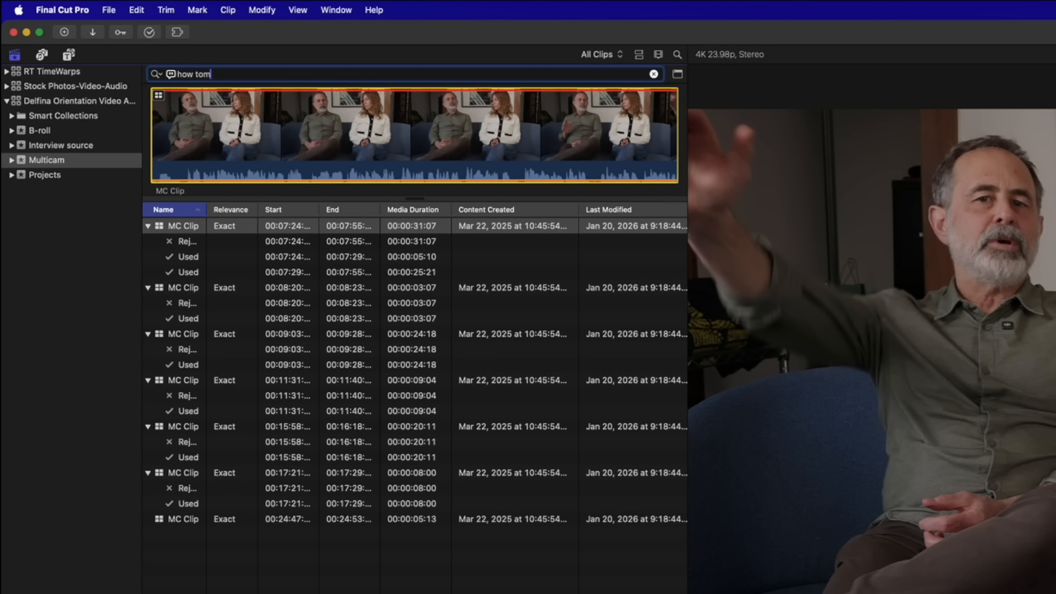
pyautogui.press('BackSpace')
pyautogui.write('make ')
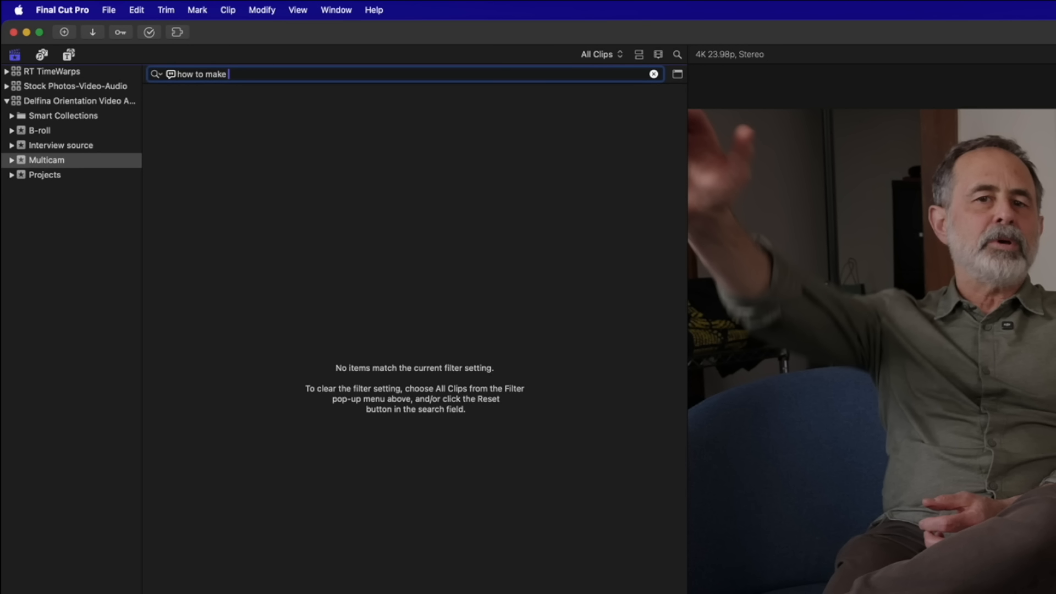
pyautogui.write('handmade pa')
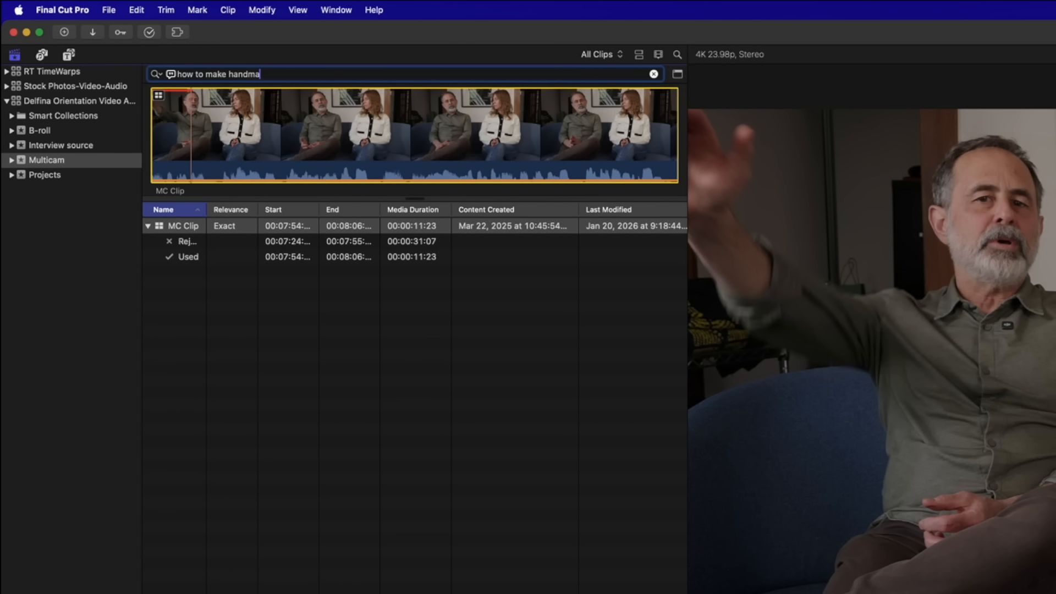
pyautogui.write('sta')
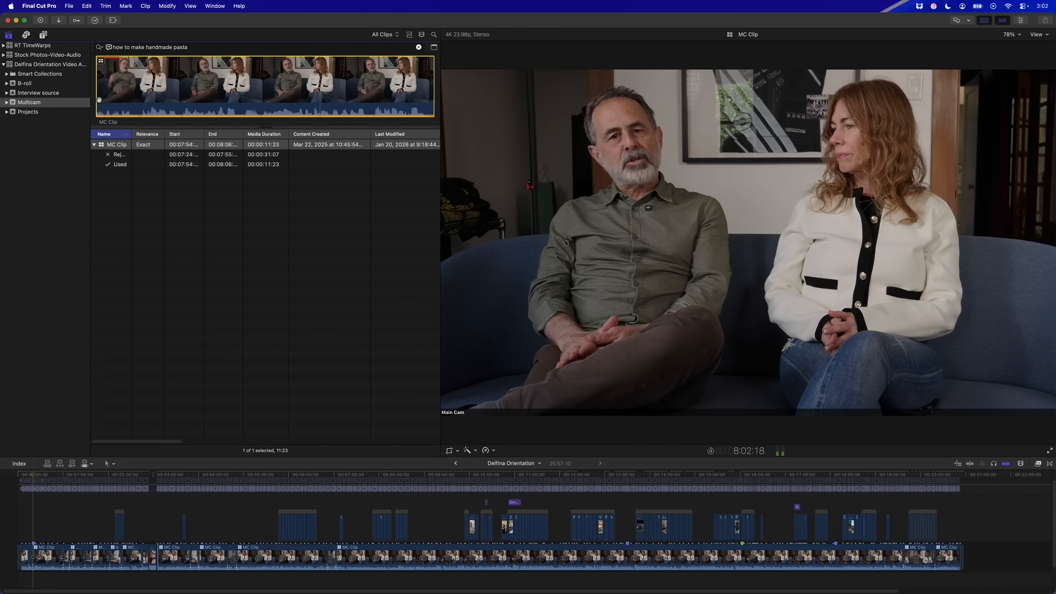
pyautogui.press('space')
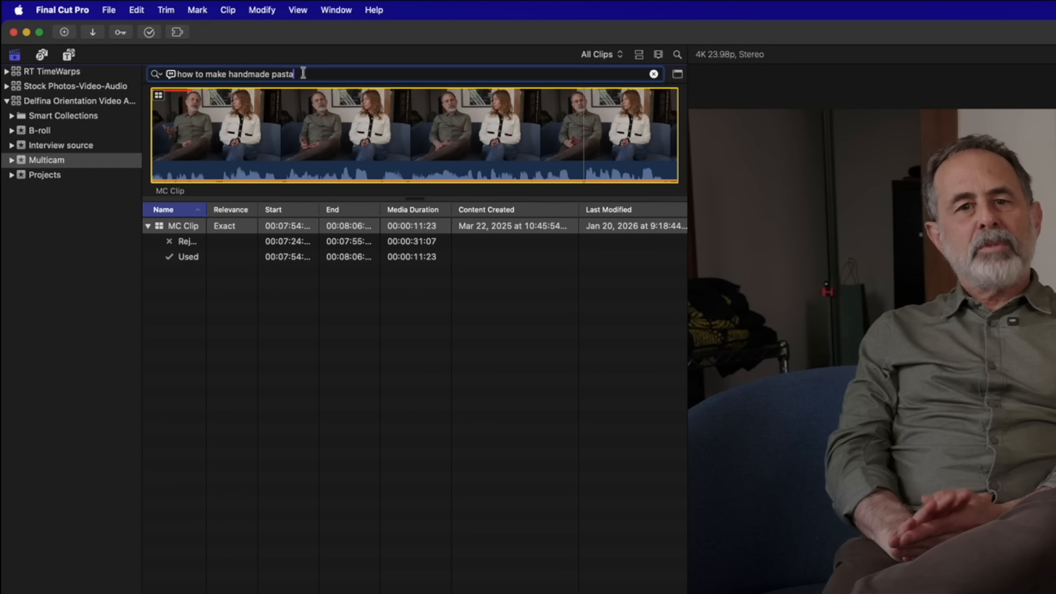
pyautogui.moveTo(189, 47); pyautogui.dragTo(119, 48)
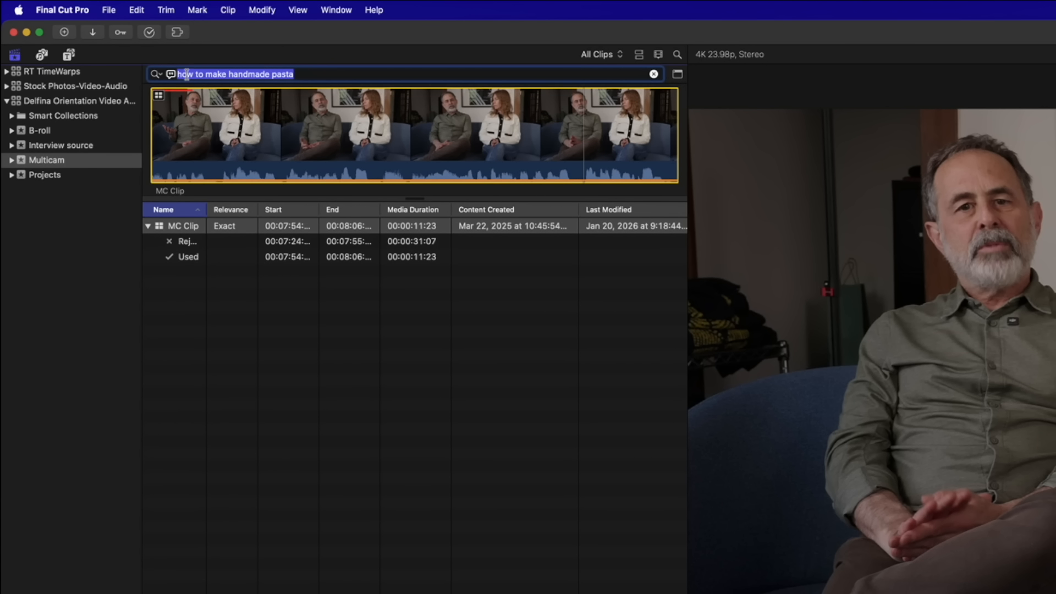
# Search transcripts for 'pizza' and open that search as a Filter window rule
pyautogui.write('pizza')
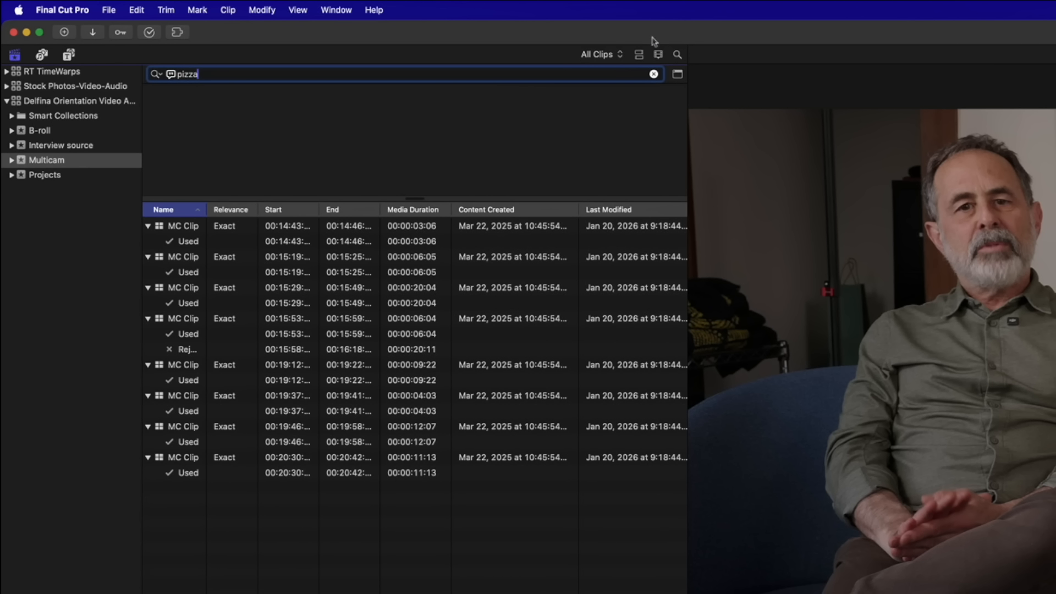
pyautogui.click(677, 75)
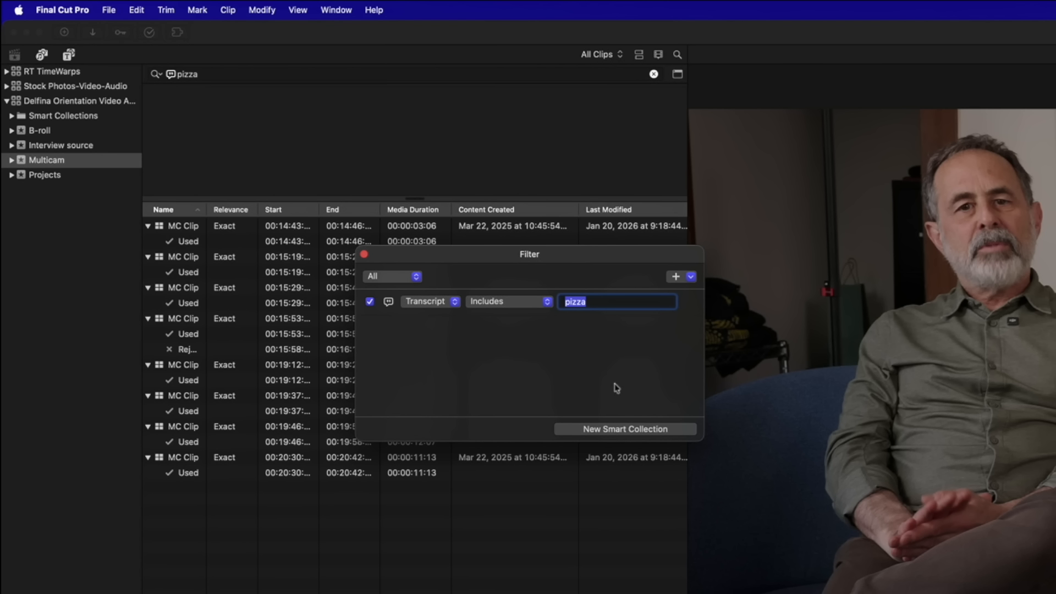
# Add a second filter rule: Text, Transcript Includes 'oven'
pyautogui.click(691, 276)
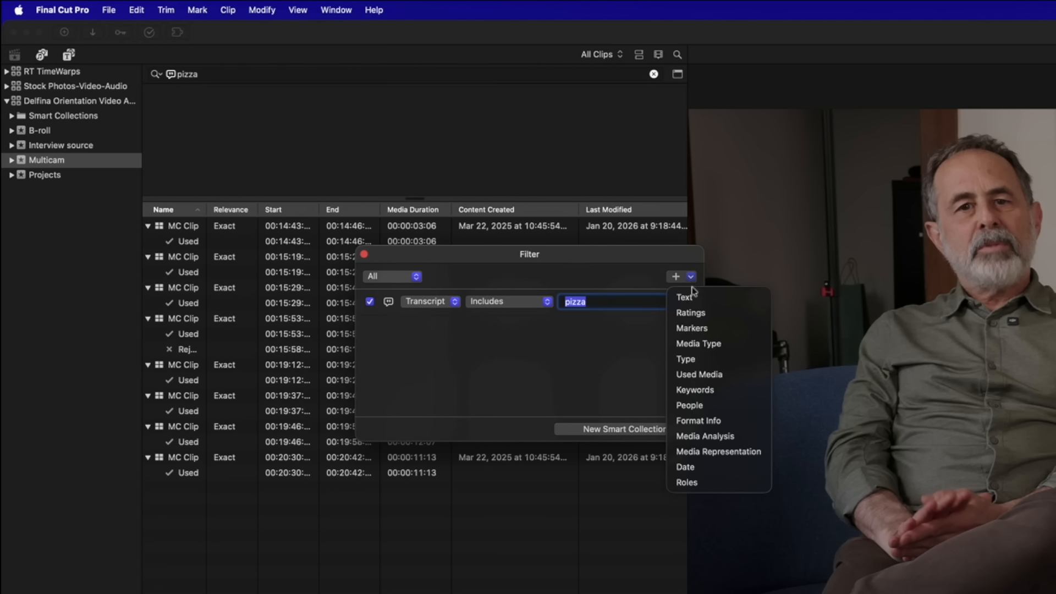
pyautogui.click(696, 302)
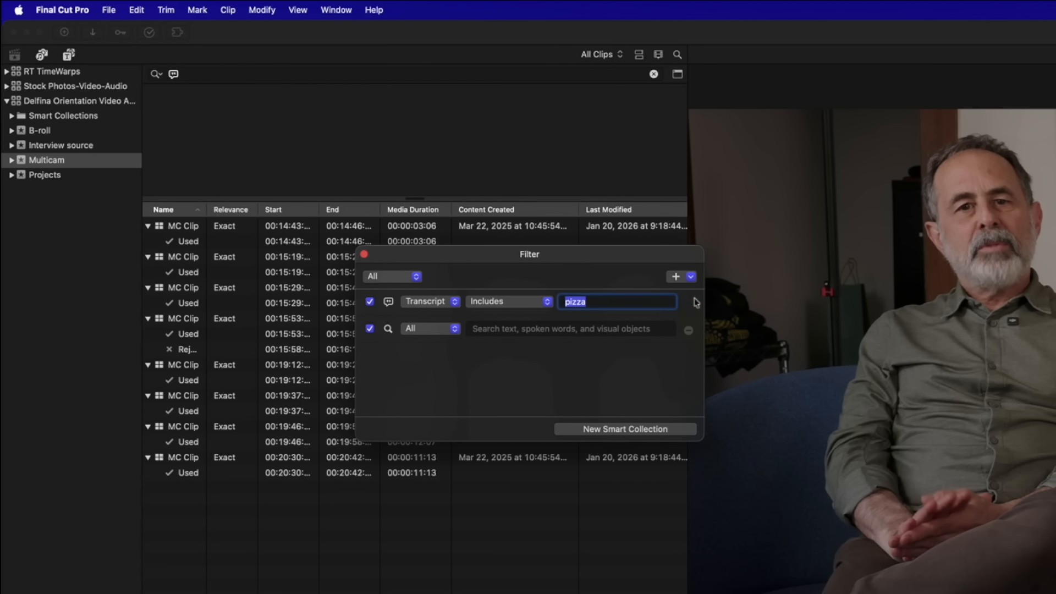
pyautogui.click(440, 336)
pyautogui.click(439, 346)
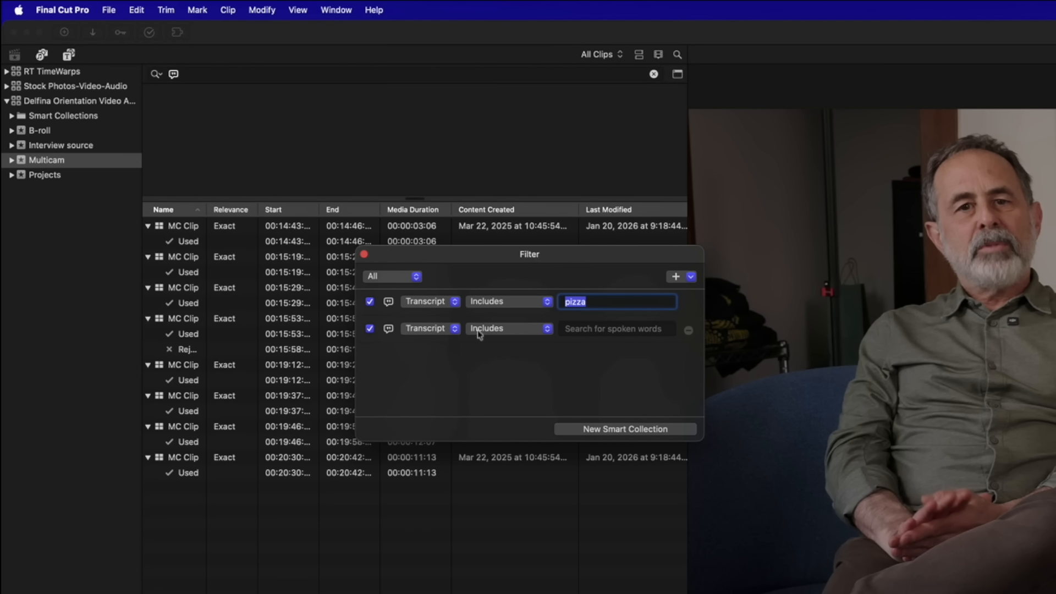
pyautogui.click(596, 329)
pyautogui.write('oven')
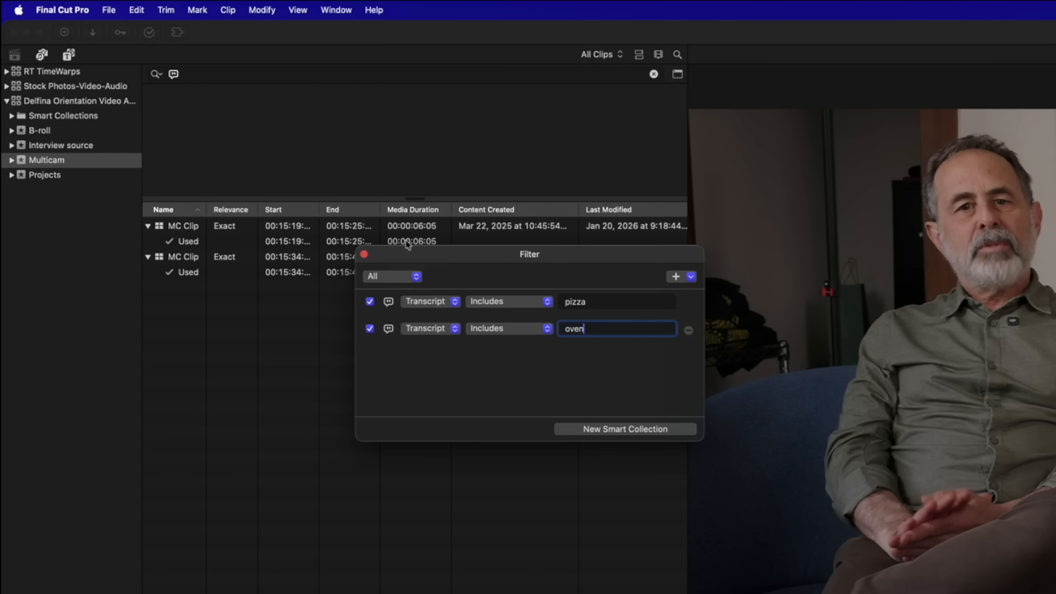
# Preview the first match, keep matching All rules, and save as a New Smart Collection
pyautogui.click(169, 230)
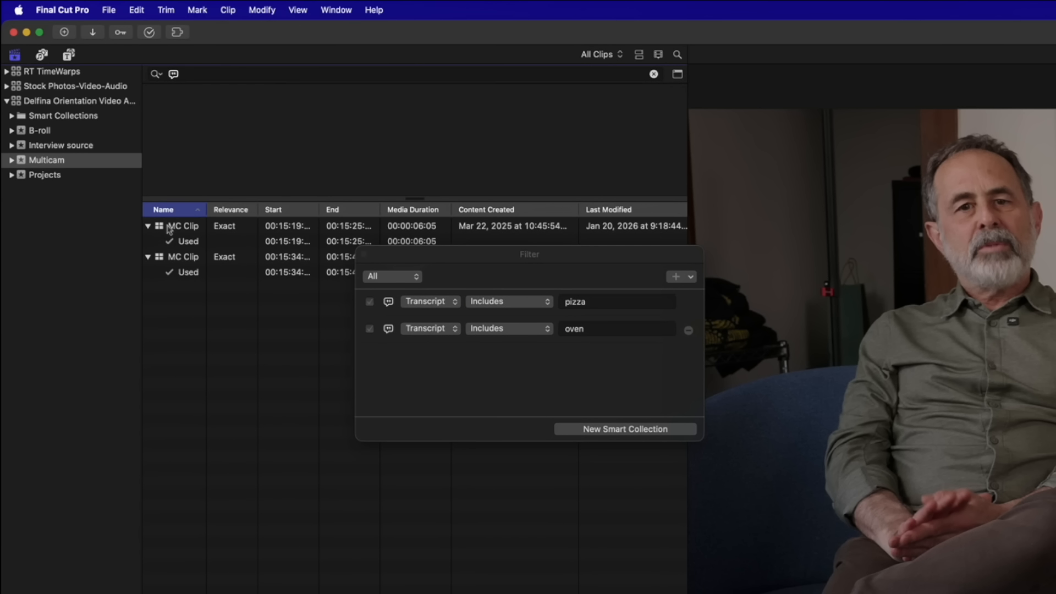
pyautogui.click(170, 230)
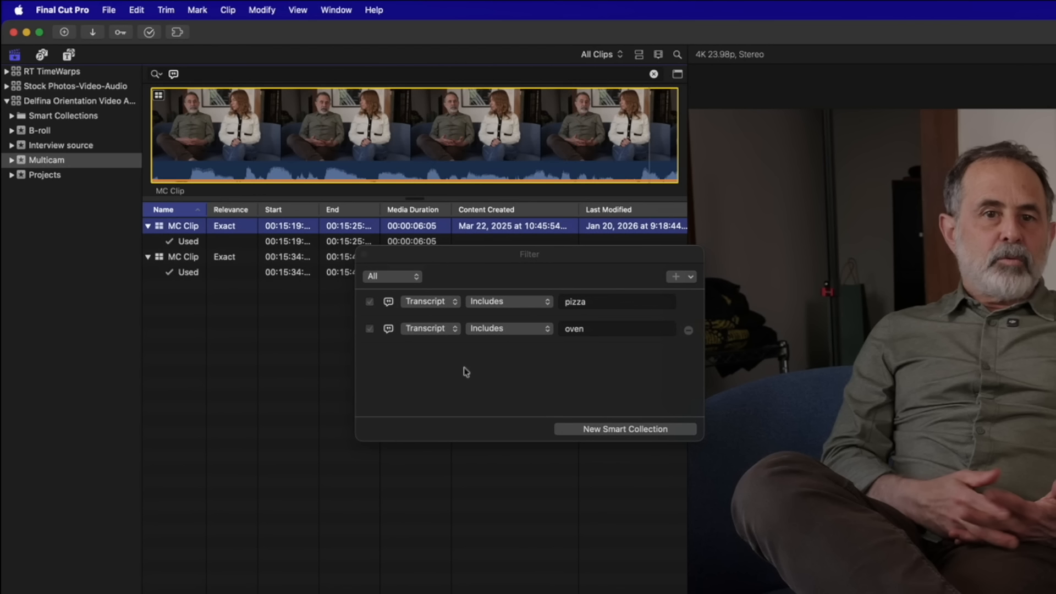
pyautogui.click(299, 238)
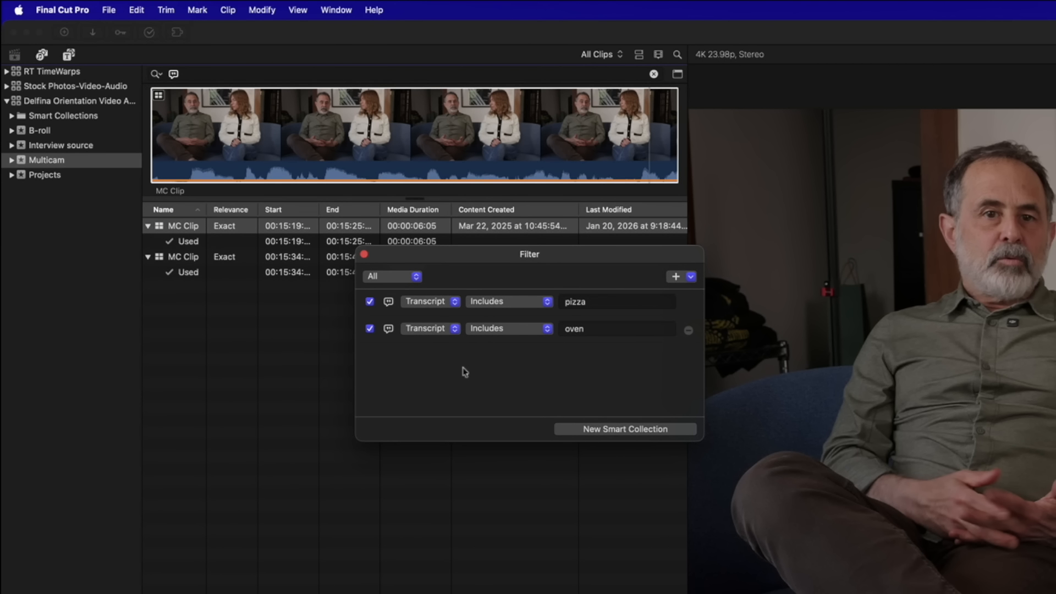
pyautogui.click(417, 283)
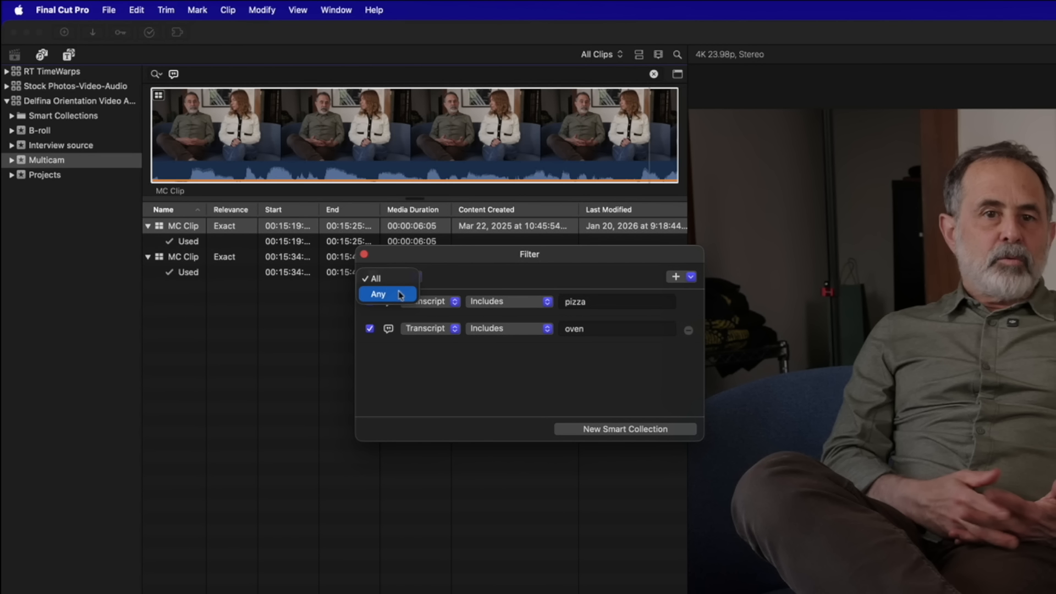
pyautogui.click(490, 283)
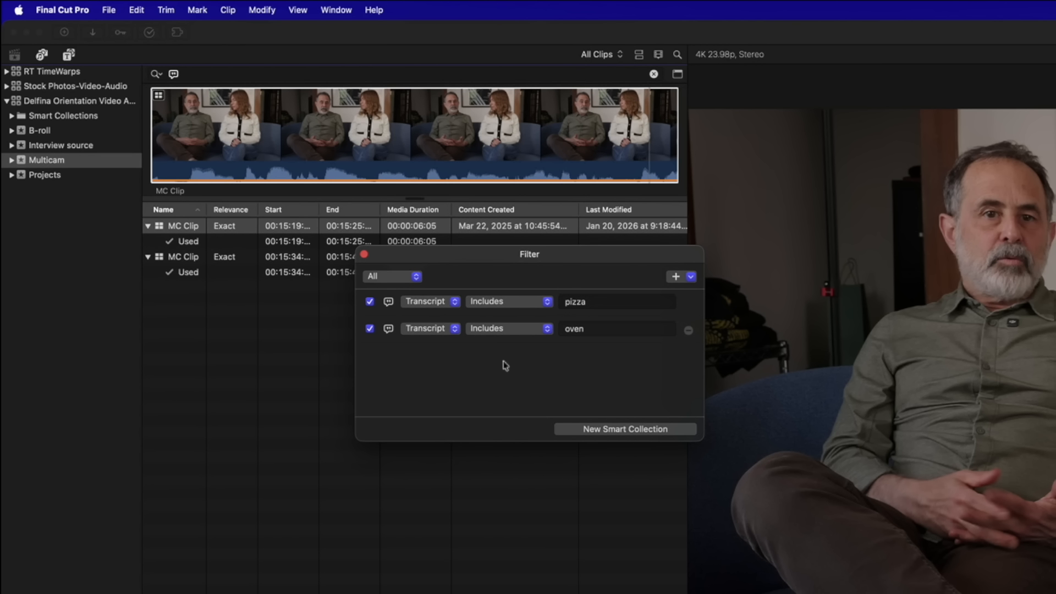
pyautogui.click(610, 430)
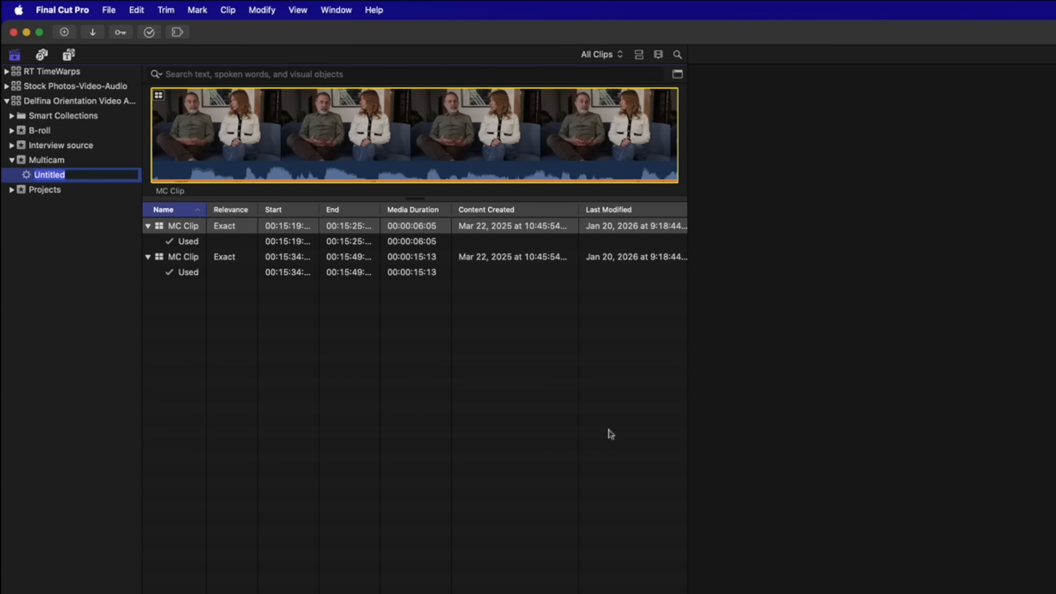
# Name the new smart collection 'Pizza and Oven'
pyautogui.write('Pizza and Ov')
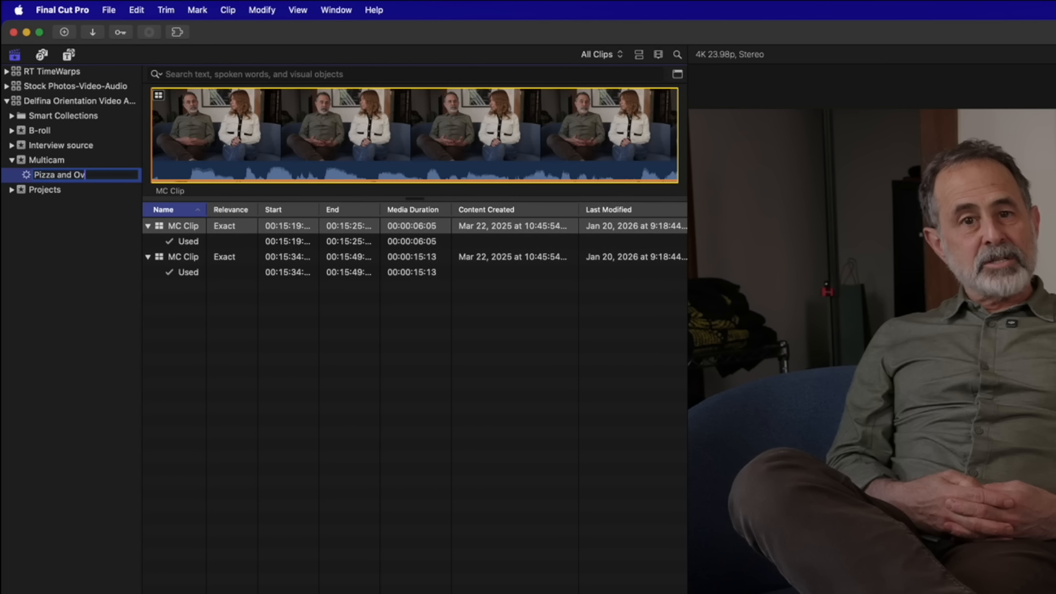
pyautogui.write('en')
pyautogui.press('Return')
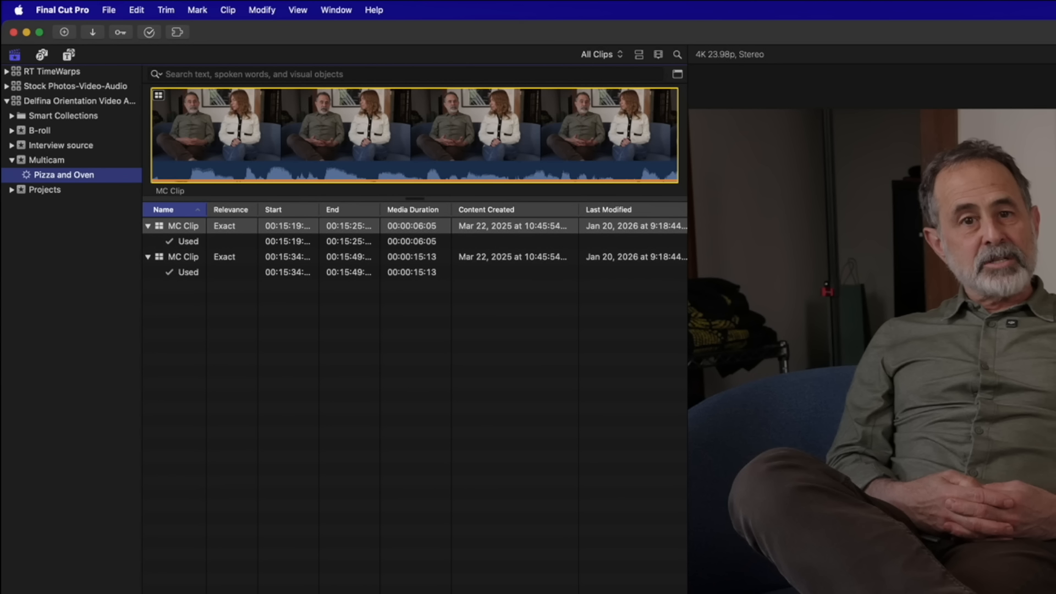
# Show the Multicam event in filmstrip view and drag the MC Clip onto Interview source
pyautogui.click(55, 161)
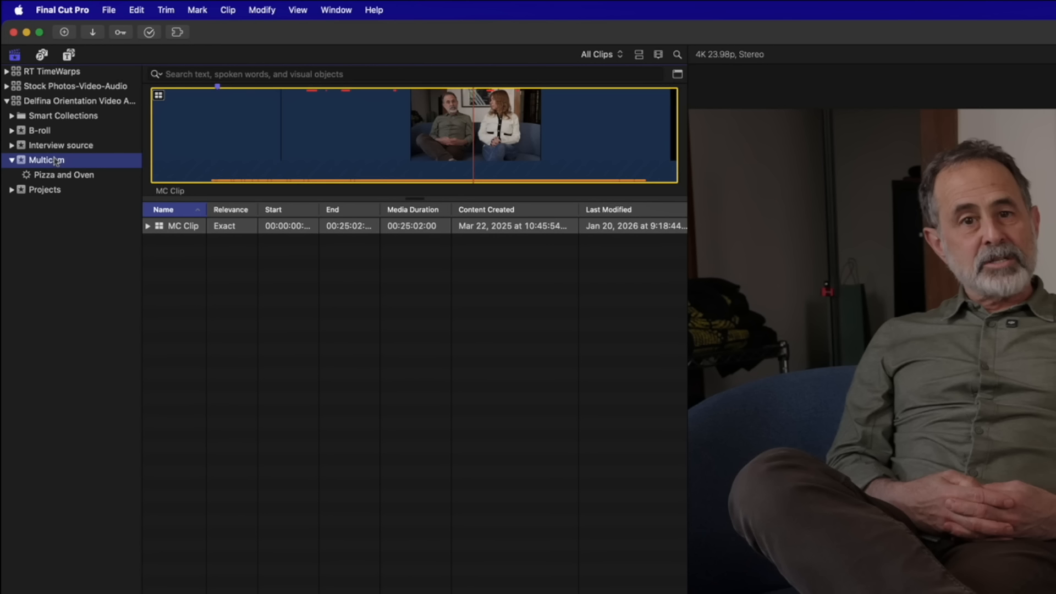
pyautogui.press('alt+super+2')
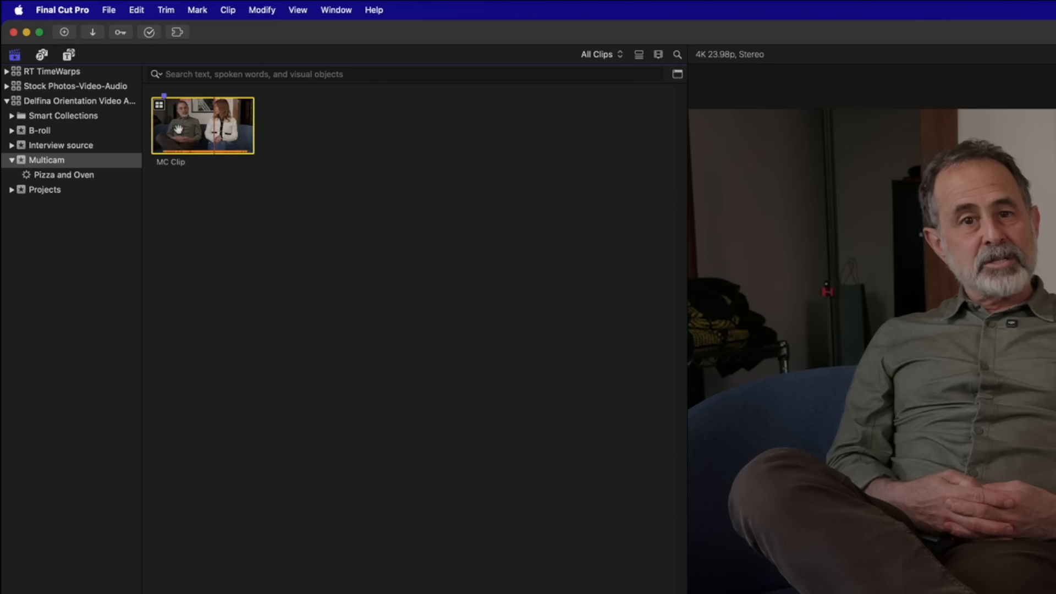
pyautogui.moveTo(215, 126); pyautogui.dragTo(88, 145)
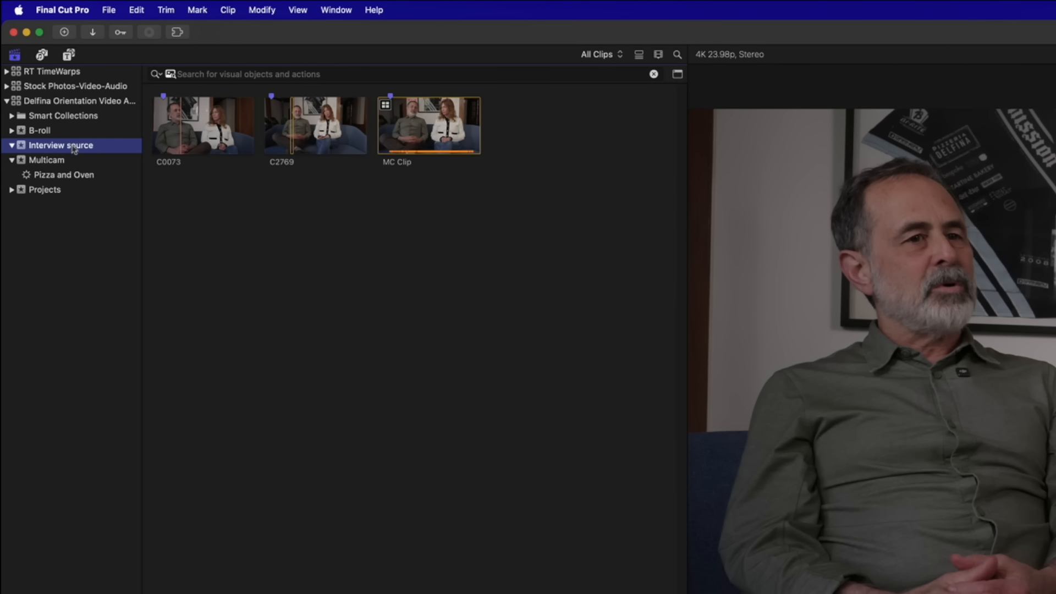
pyautogui.press('super+f')
pyautogui.write('Italy')
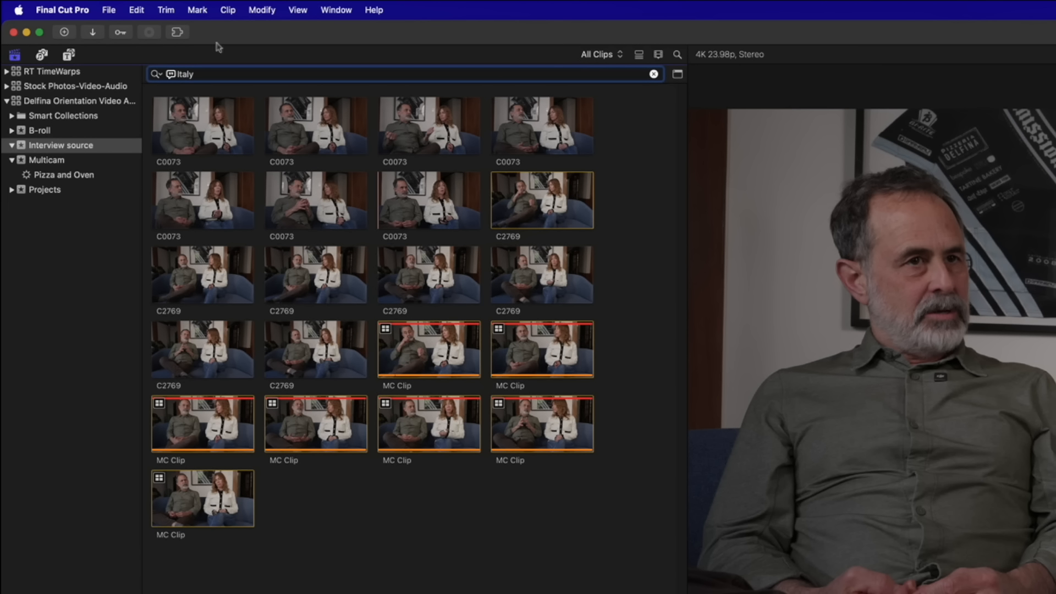
pyautogui.click(654, 75)
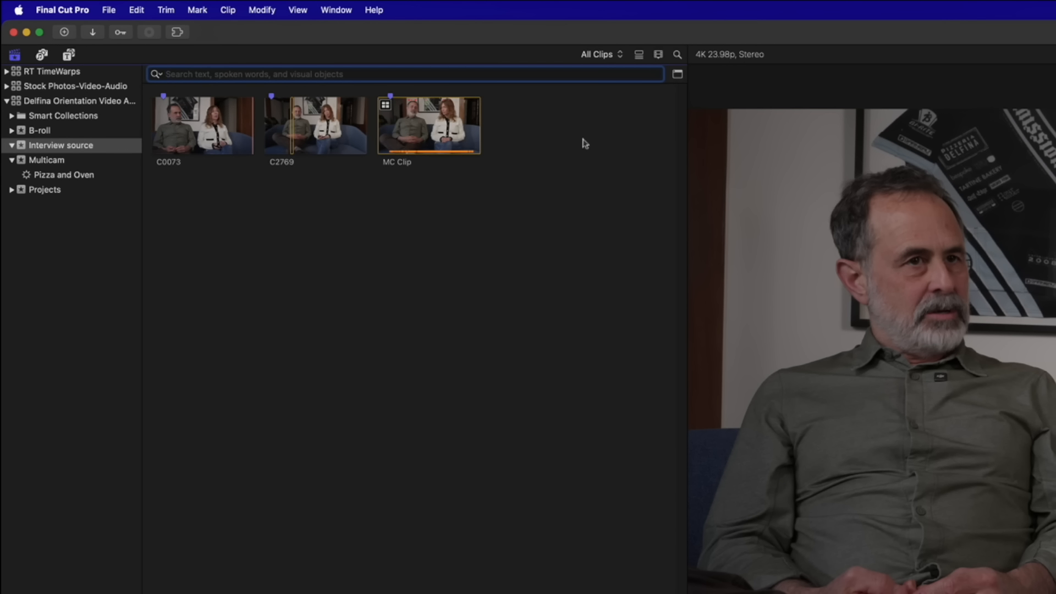
pyautogui.click(440, 123)
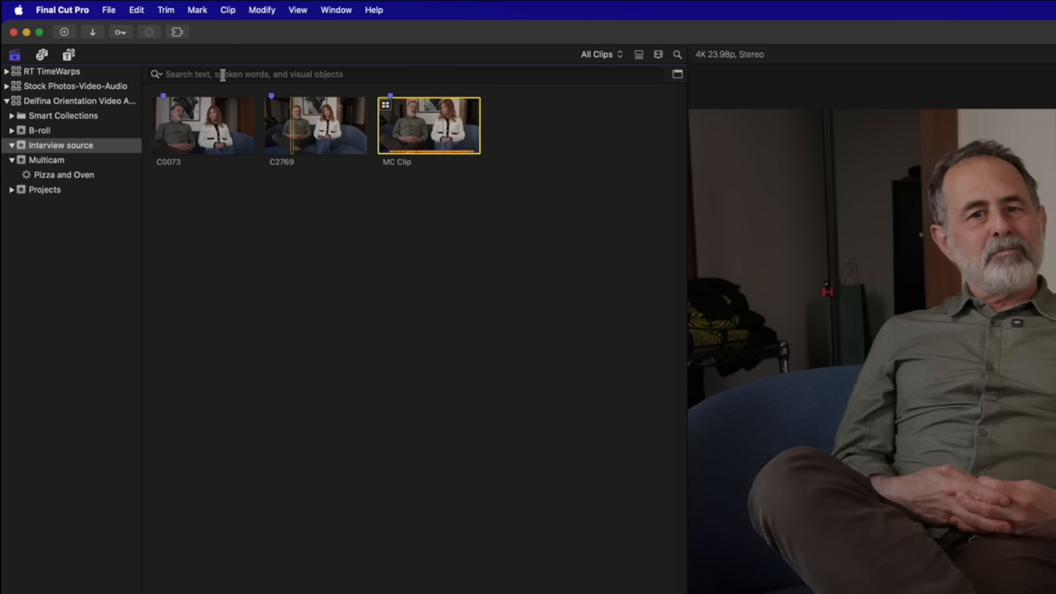
pyautogui.click(223, 74)
pyautogui.write('pizza')
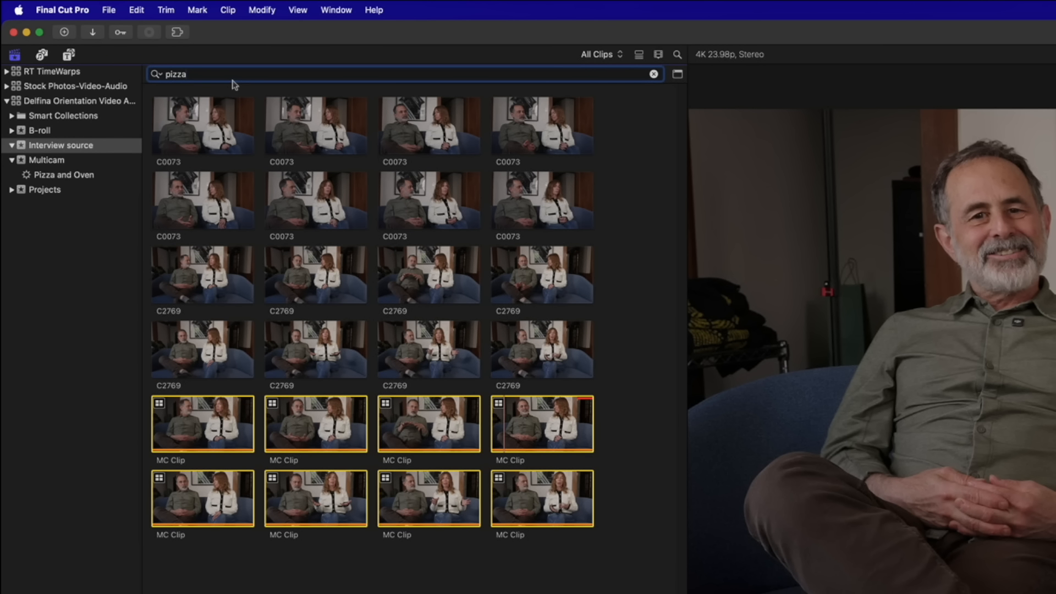
pyautogui.click(653, 75)
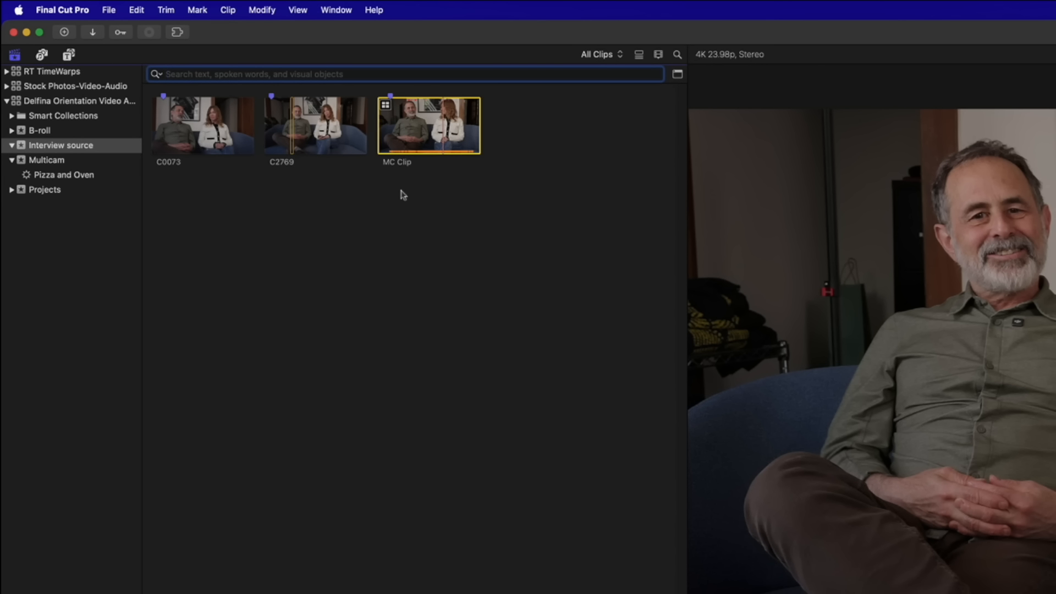
# Tag the MC Clip with the keyword 'mc' and show the mc keyword collection
pyautogui.click(436, 131)
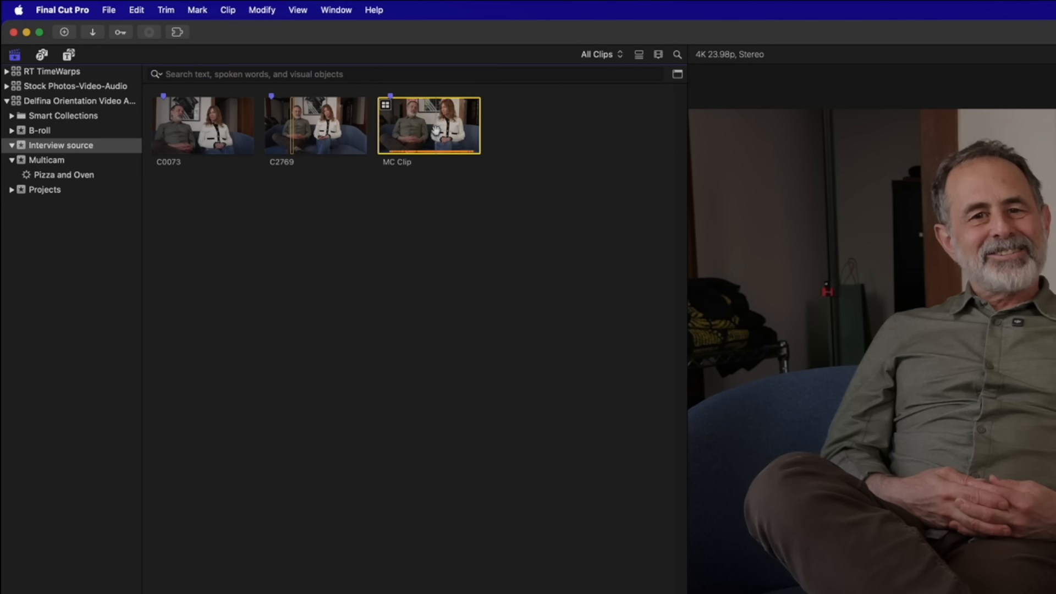
pyautogui.press('super+k')
pyautogui.write('mc')
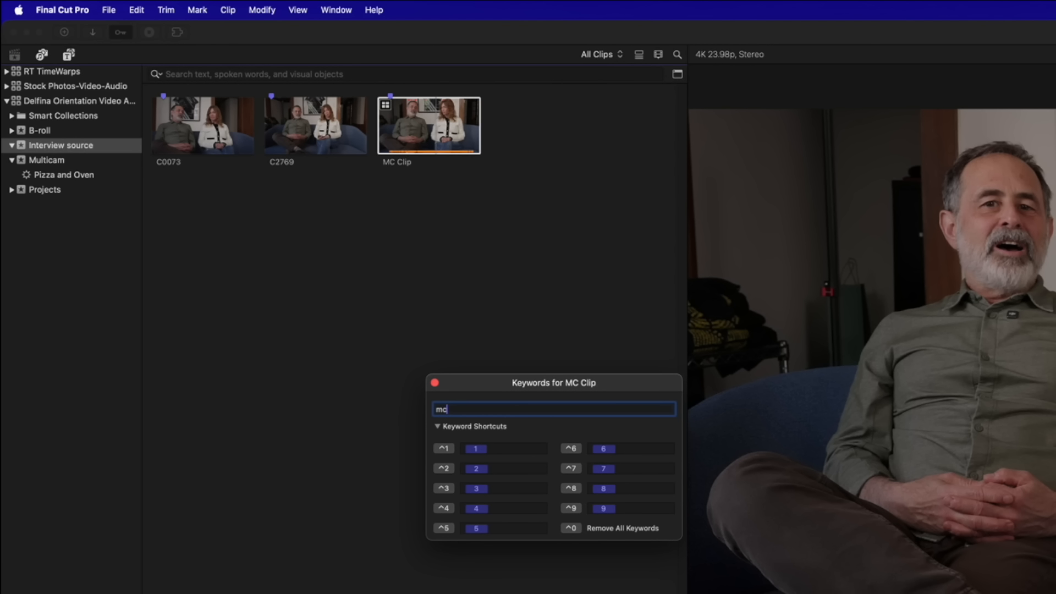
pyautogui.press('Return')
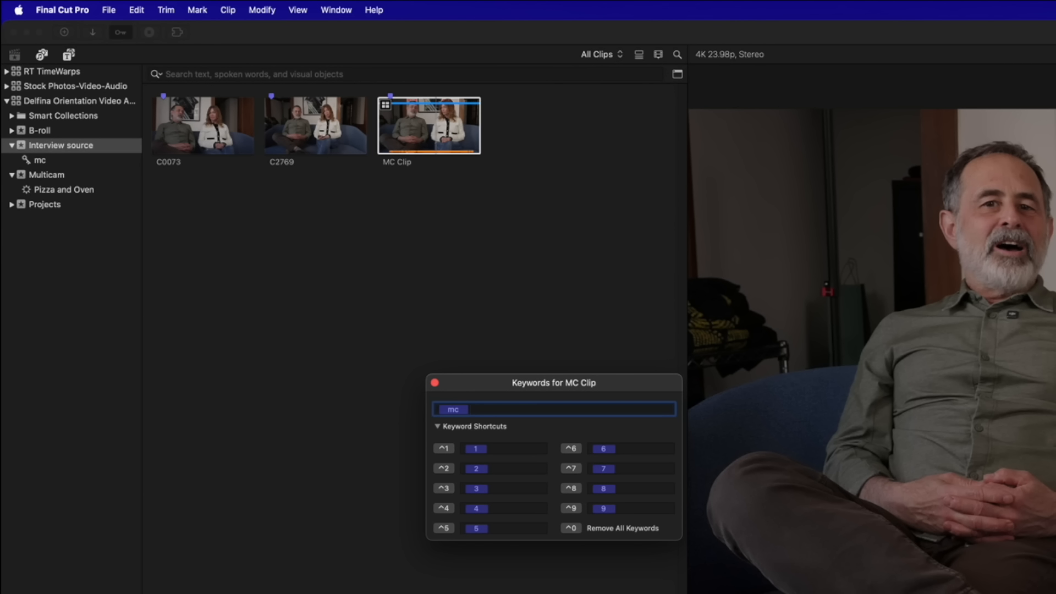
pyautogui.click(41, 160)
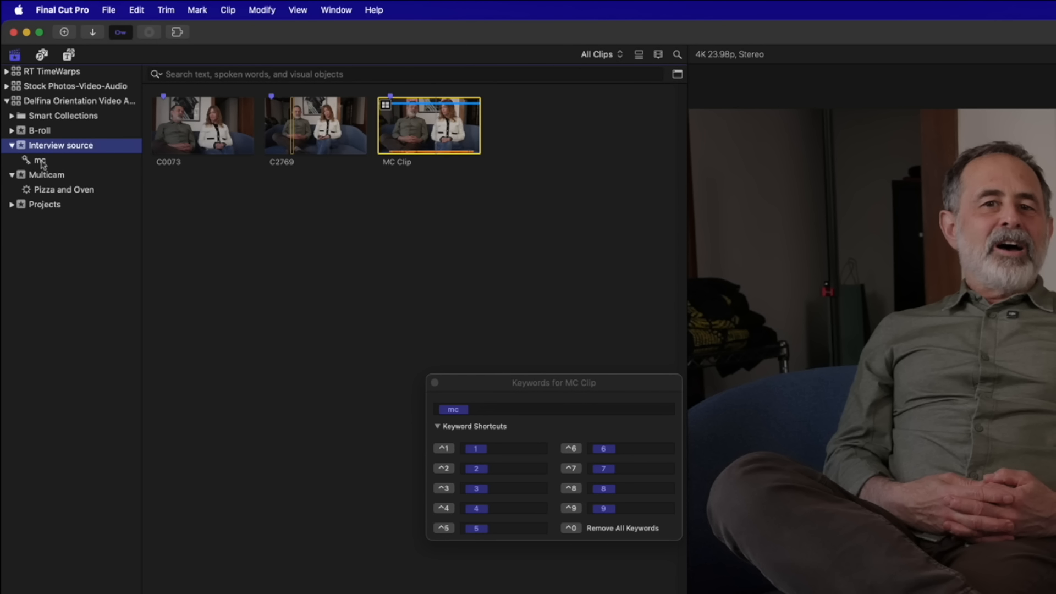
# Test a 'pizza' search in the mc collection, clear it, and close the Keywords window
pyautogui.press('super+f')
pyautogui.write('pizza')
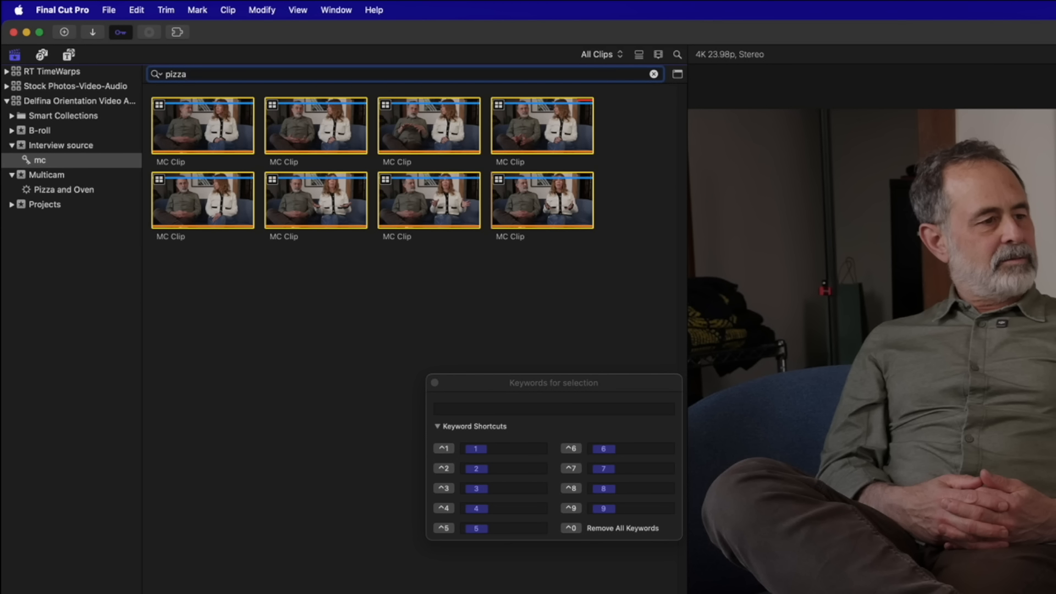
pyautogui.click(654, 74)
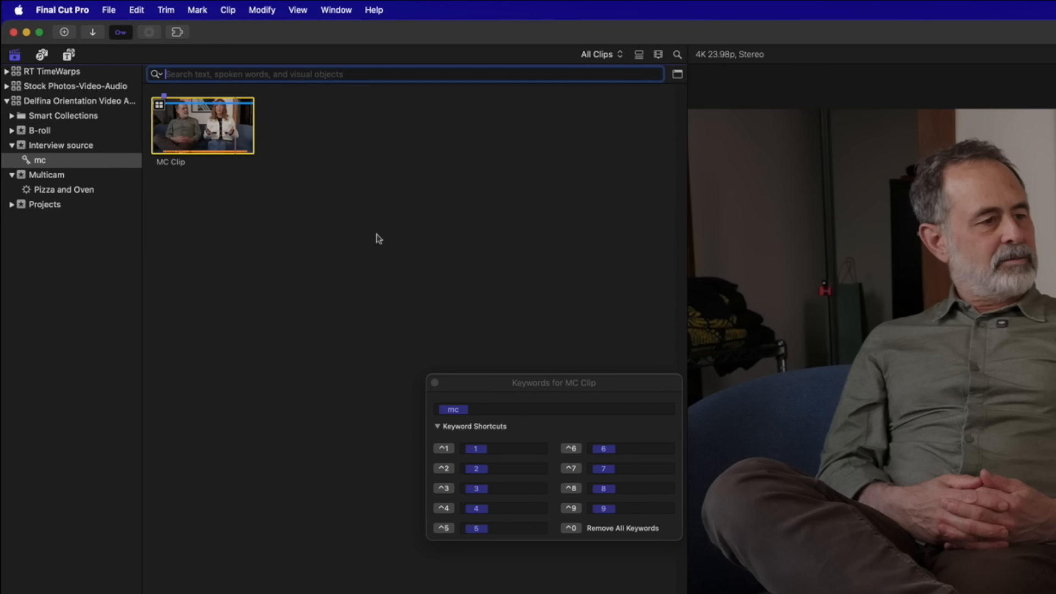
pyautogui.click(435, 382)
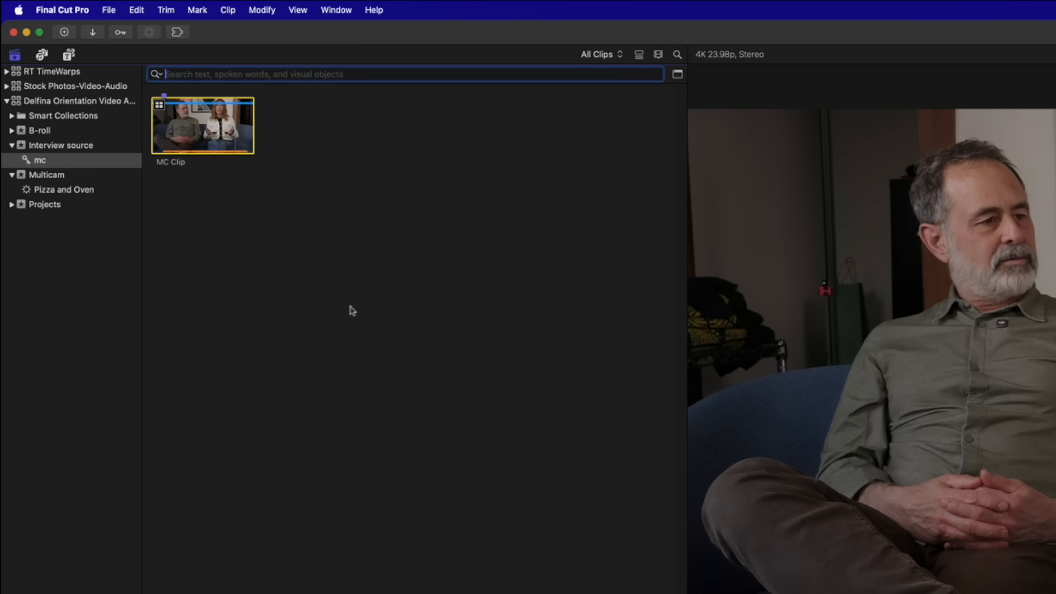
# Select C0073 and C2769 in Interview source and hide them, after cancelling a New Multicam Clip
pyautogui.click(65, 149)
pyautogui.moveTo(337, 187); pyautogui.dragTo(147, 96)
pyautogui.rightClick(197, 126)
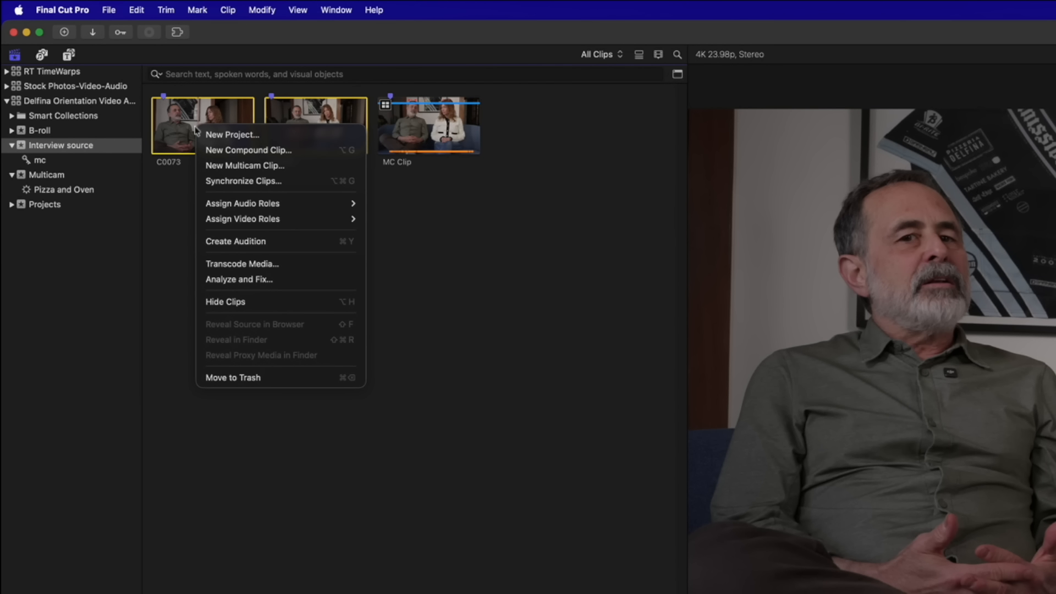
pyautogui.click(241, 165)
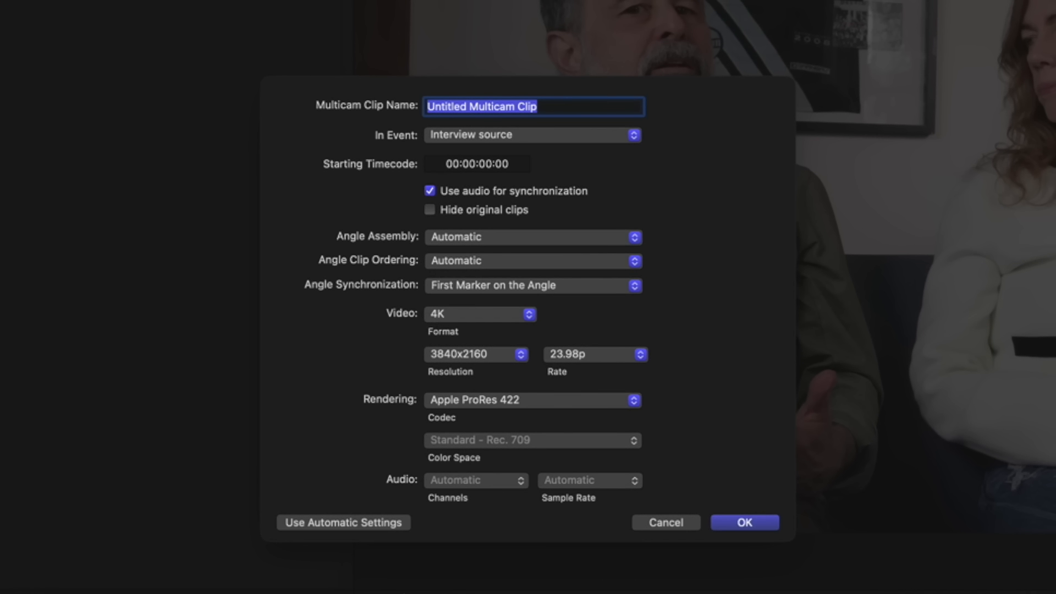
pyautogui.click(432, 211)
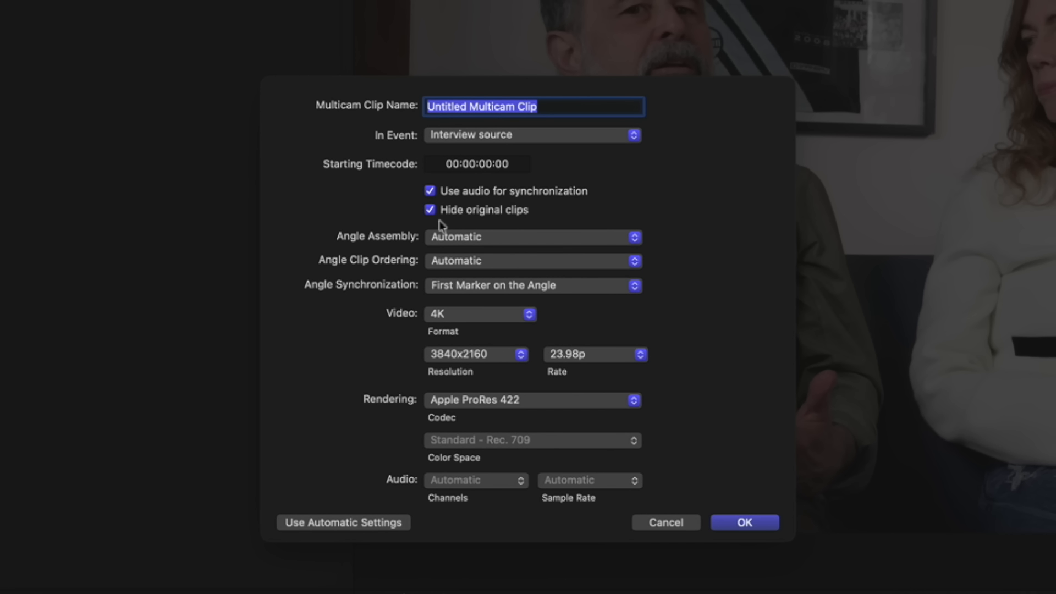
pyautogui.click(657, 519)
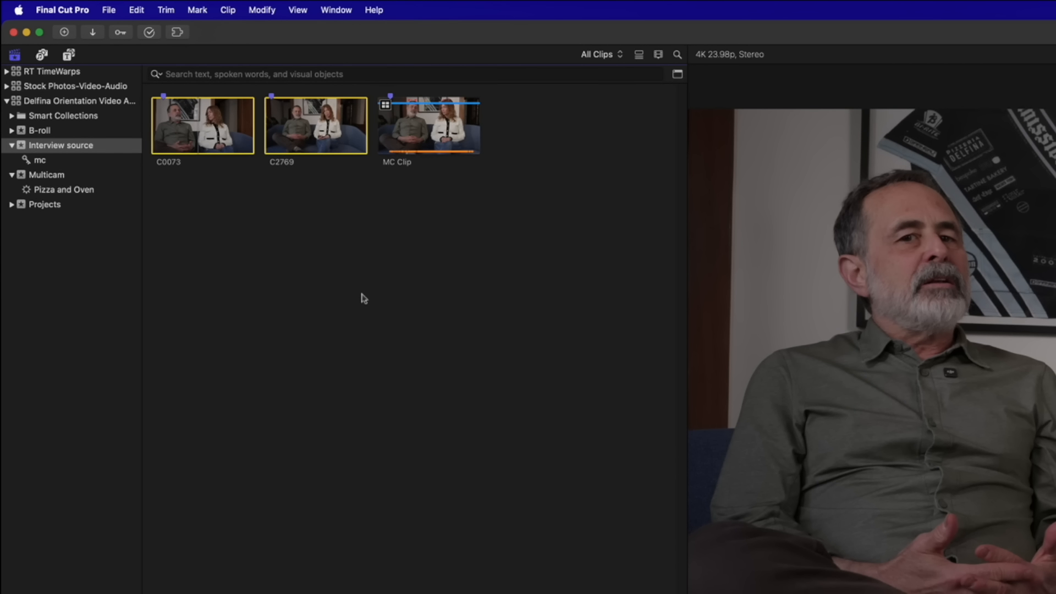
pyautogui.rightClick(215, 126)
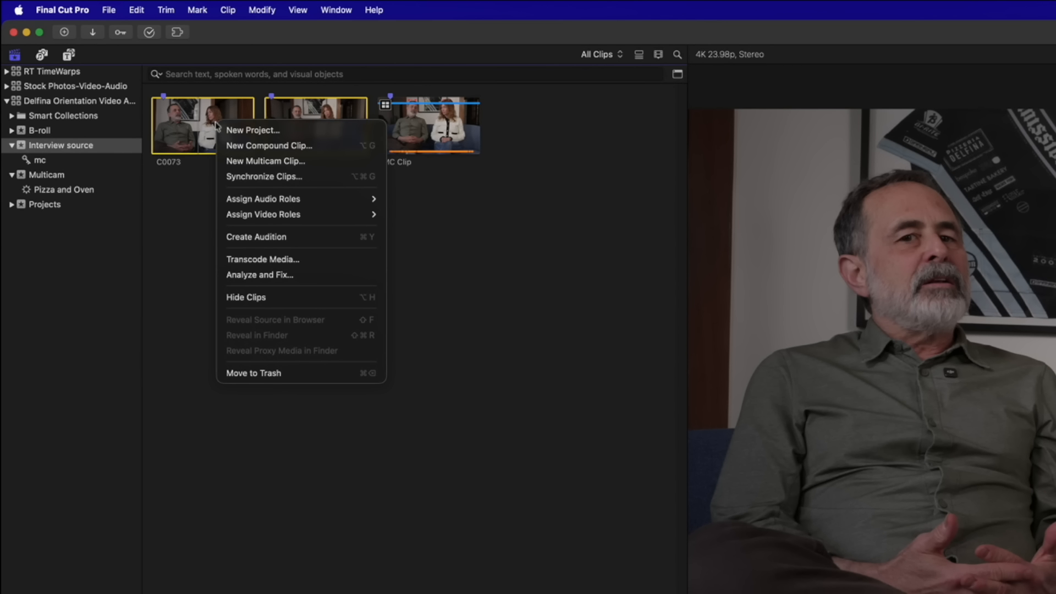
pyautogui.click(282, 299)
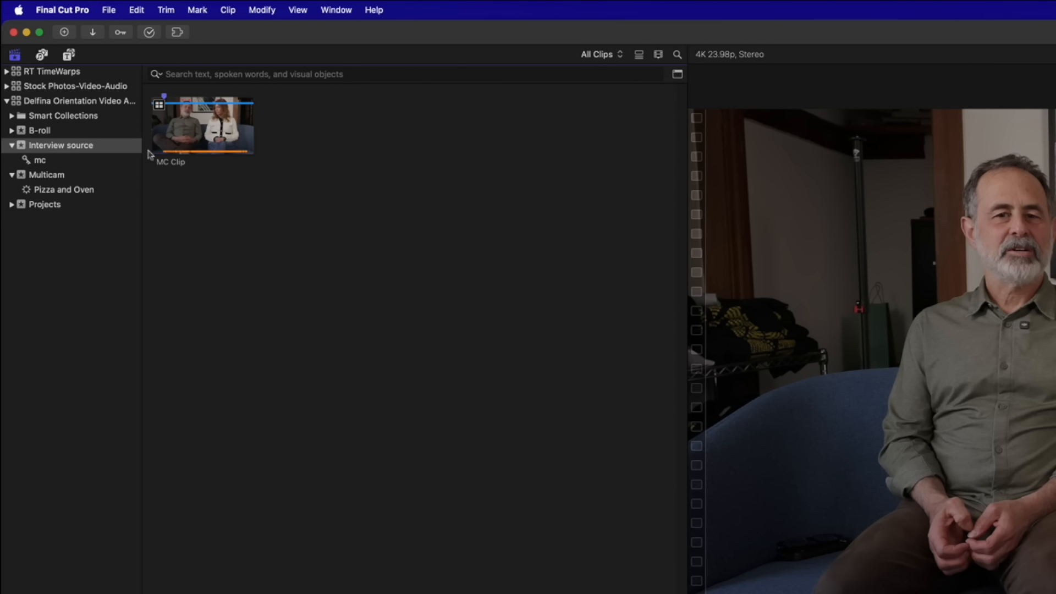
pyautogui.click(227, 73)
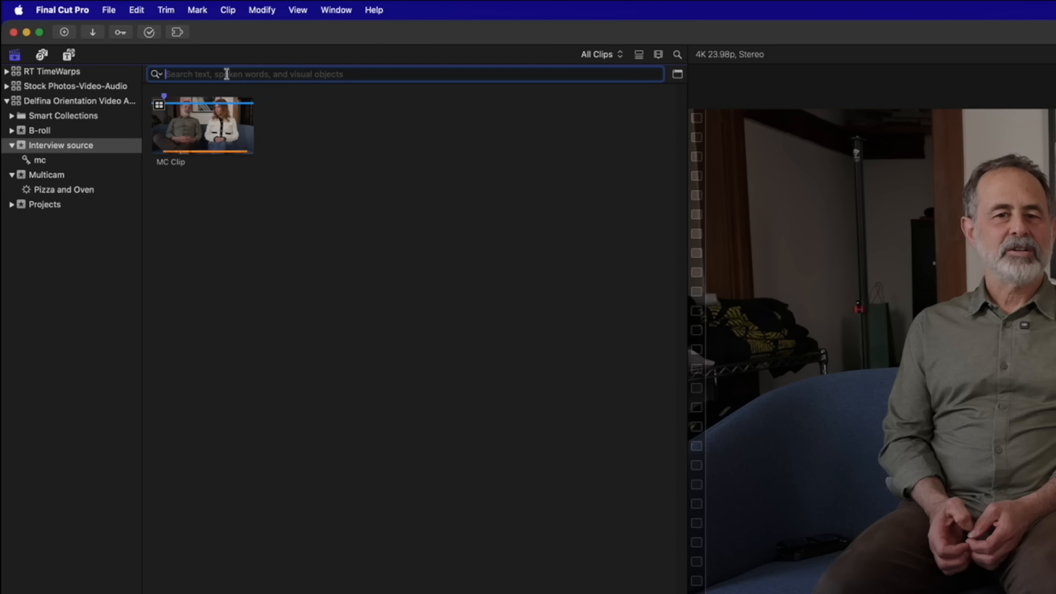
pyautogui.write('pizza')
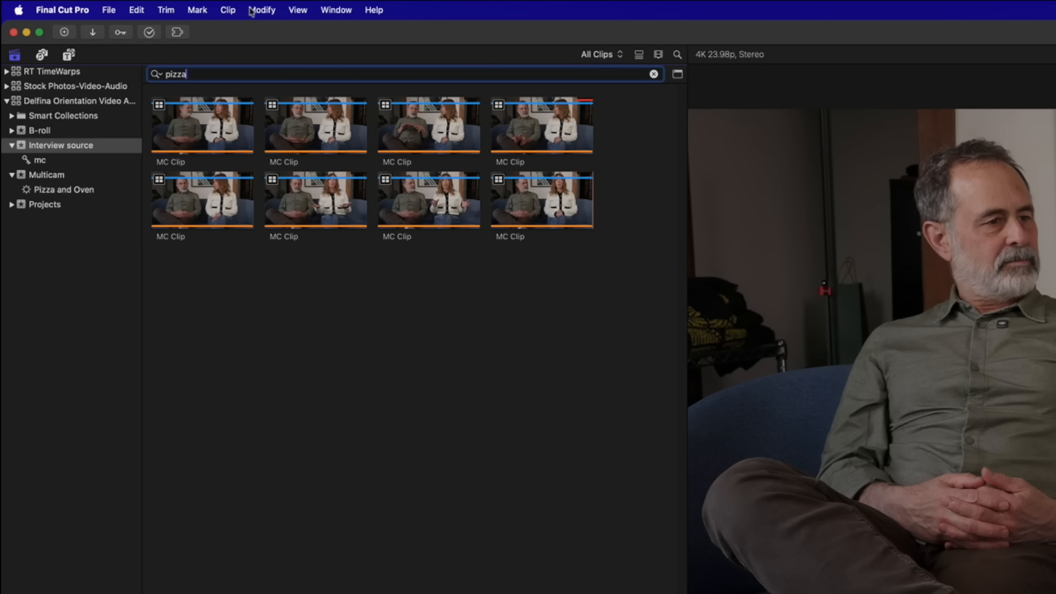
pyautogui.click(157, 74)
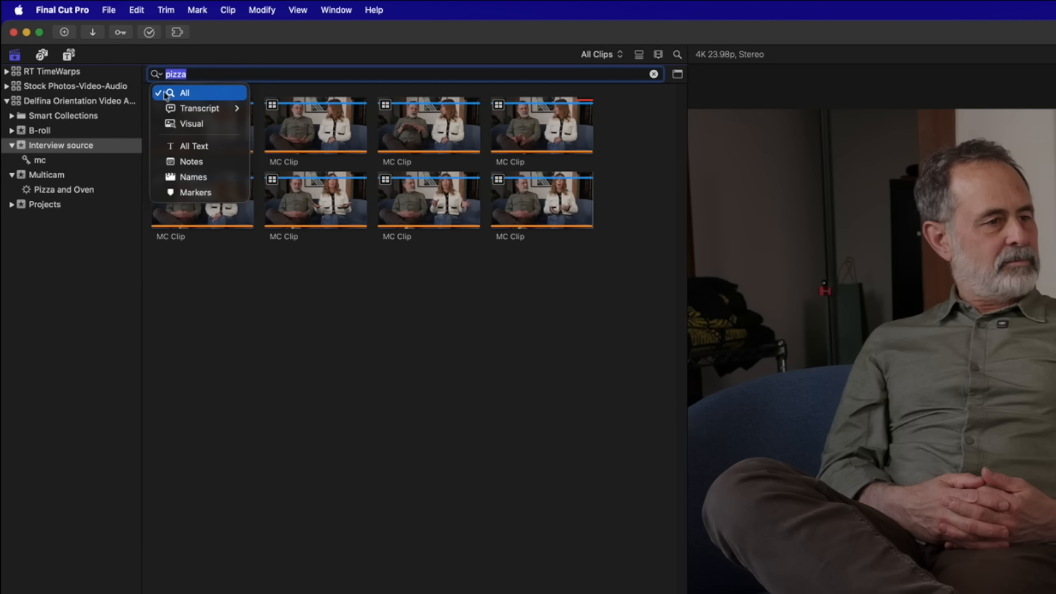
pyautogui.moveTo(183, 113)
pyautogui.click(206, 75)
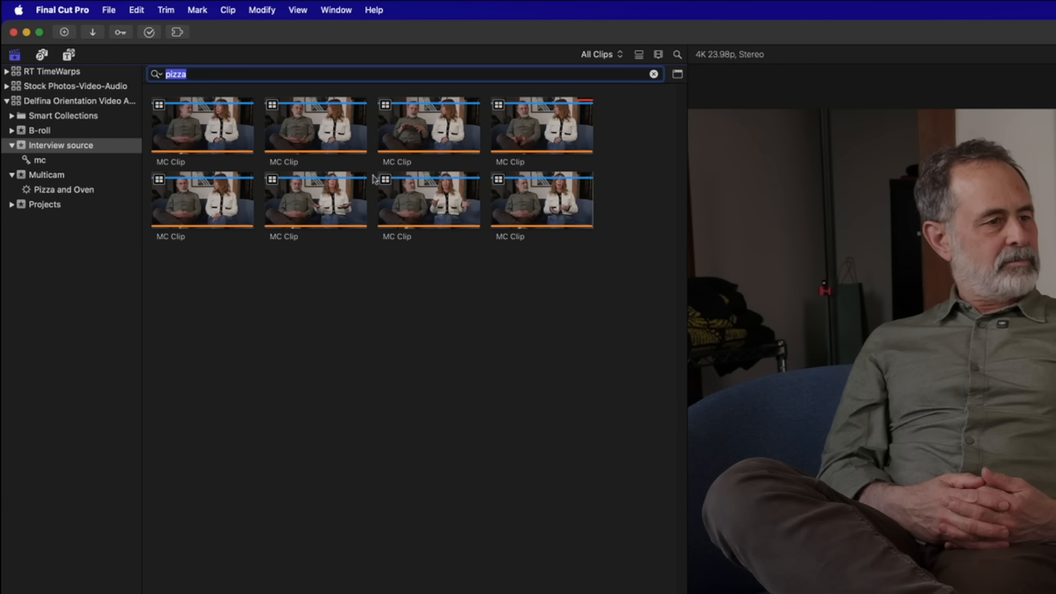
pyautogui.click(653, 74)
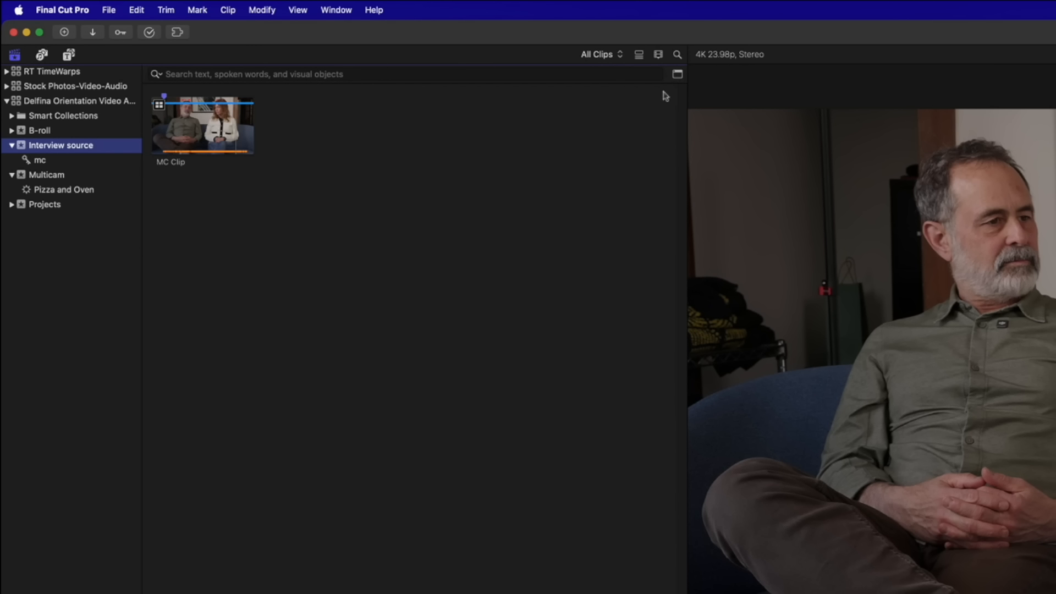
# Turn on Show Hidden Clips in the browser's clip display options
pyautogui.click(659, 54)
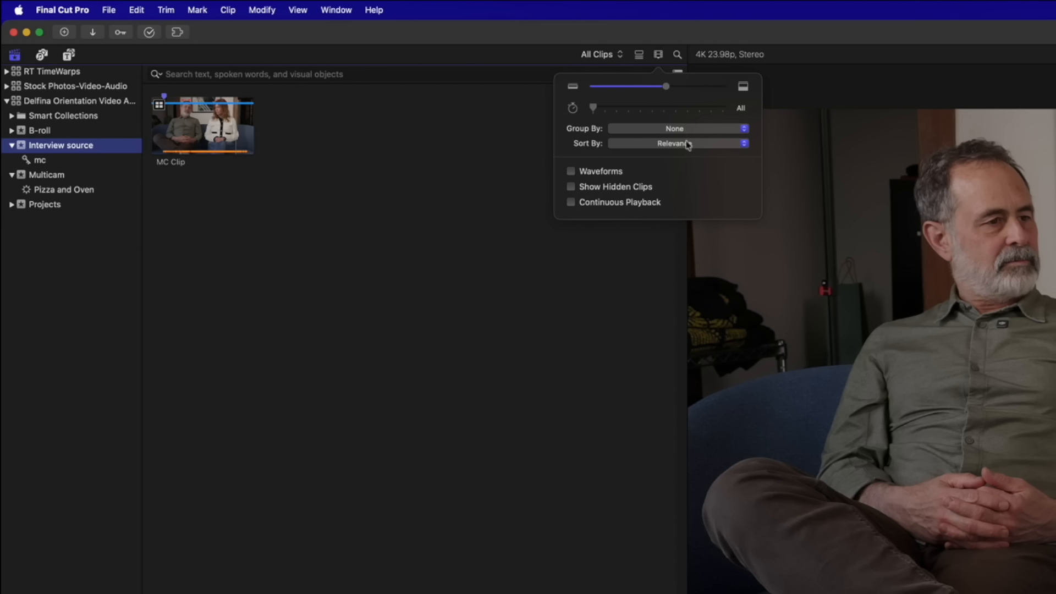
pyautogui.click(570, 187)
pyautogui.click(344, 198)
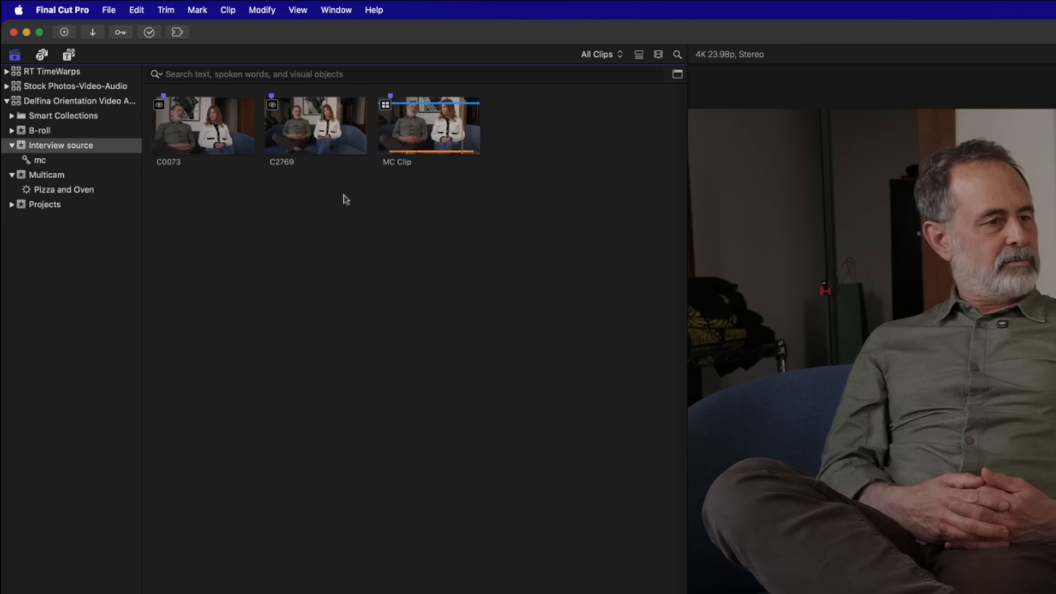
# Unhide C0073 and C2769, then show the mc keyword collection
pyautogui.moveTo(344, 198); pyautogui.dragTo(154, 93)
pyautogui.rightClick(197, 126)
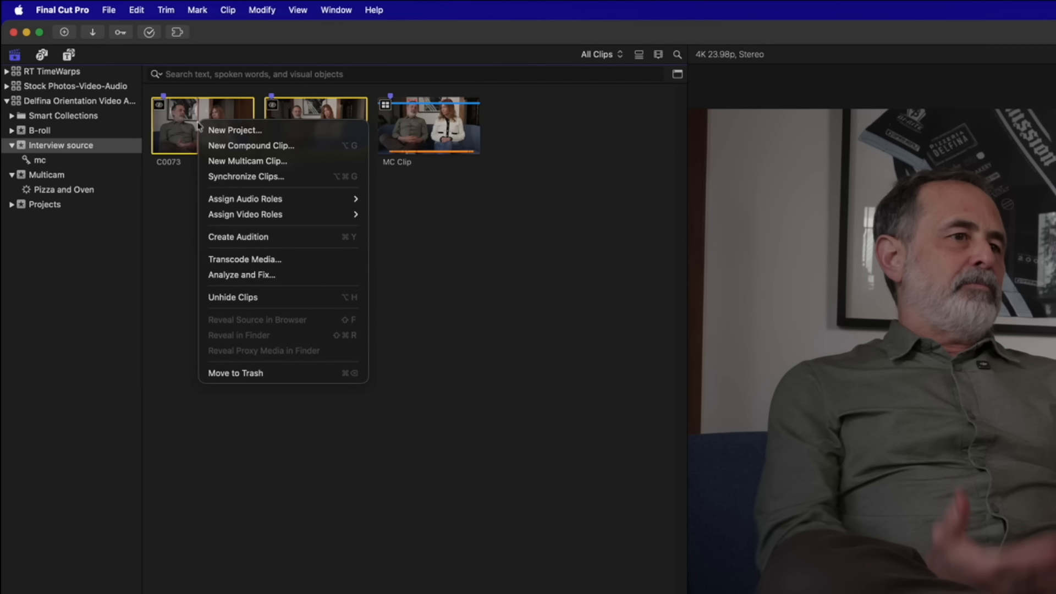
pyautogui.click(266, 298)
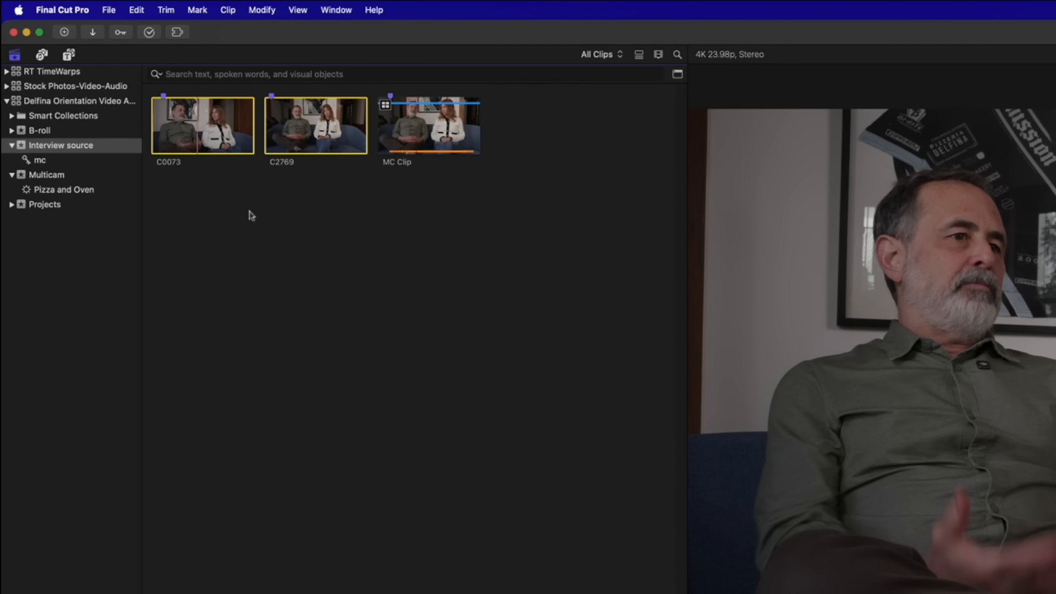
pyautogui.click(37, 161)
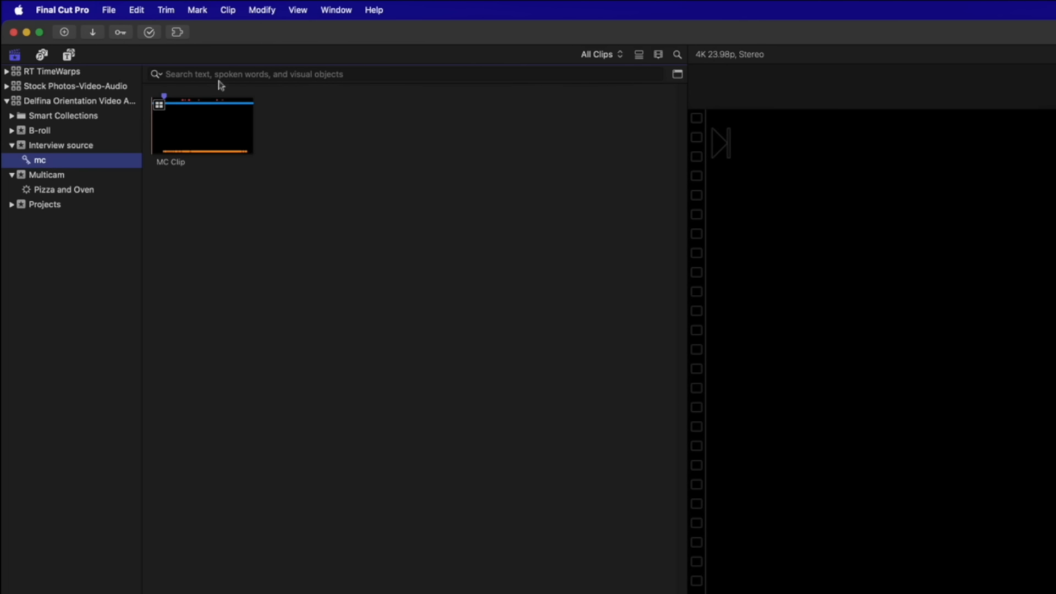
# Search the MC Clips for 'pizza' and reveal the first result's source in the library browser
pyautogui.click(221, 75)
pyautogui.write('pi')
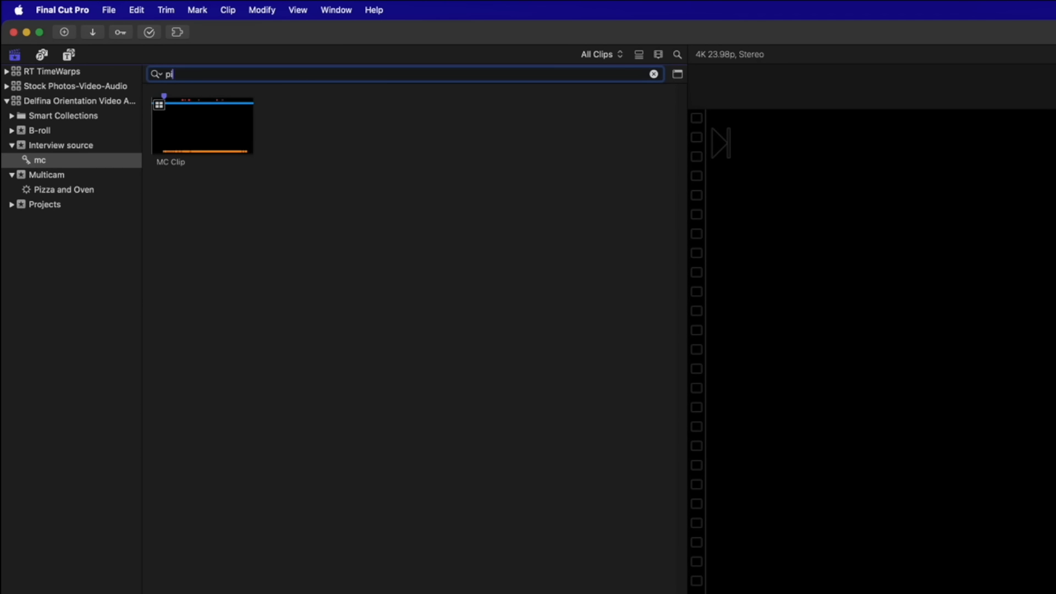
pyautogui.write('zza')
pyautogui.click(232, 122)
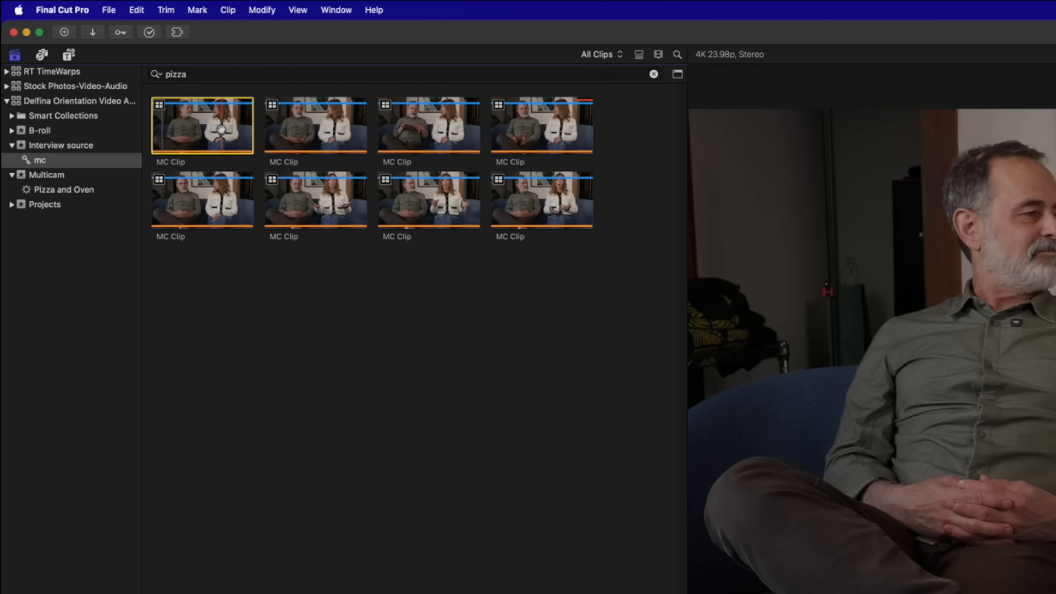
pyautogui.rightClick(221, 129)
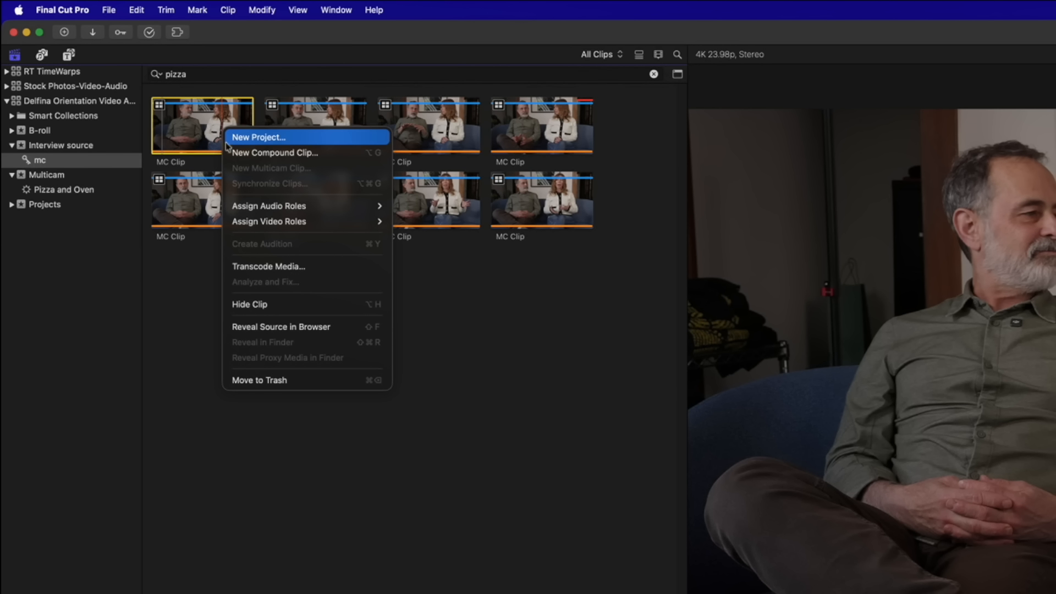
pyautogui.click(335, 328)
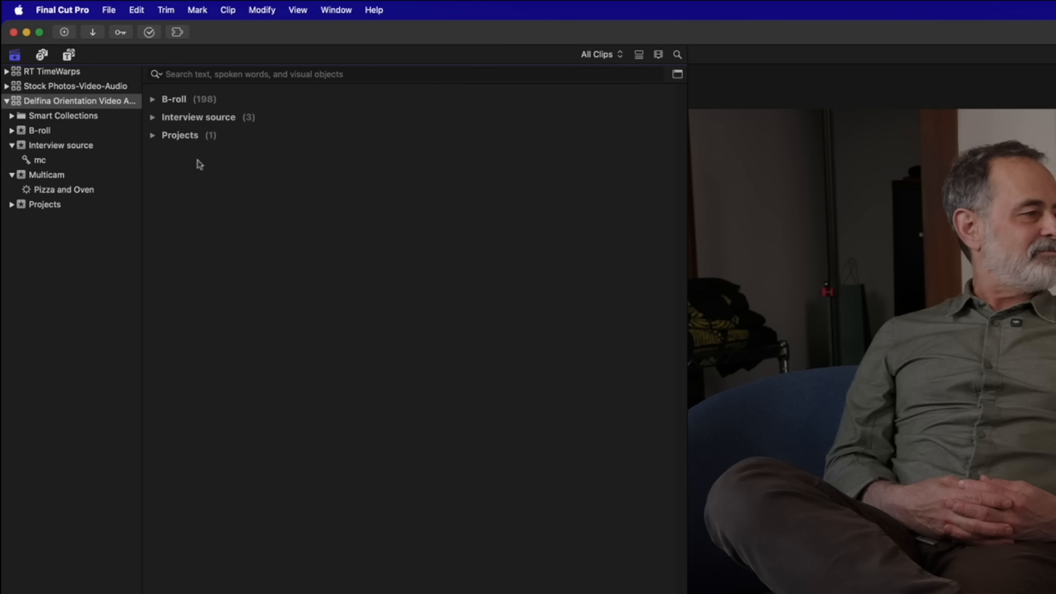
# Expand the Interview source group in list view and select its MC Clip
pyautogui.click(152, 117)
pyautogui.press('alt+super+2')
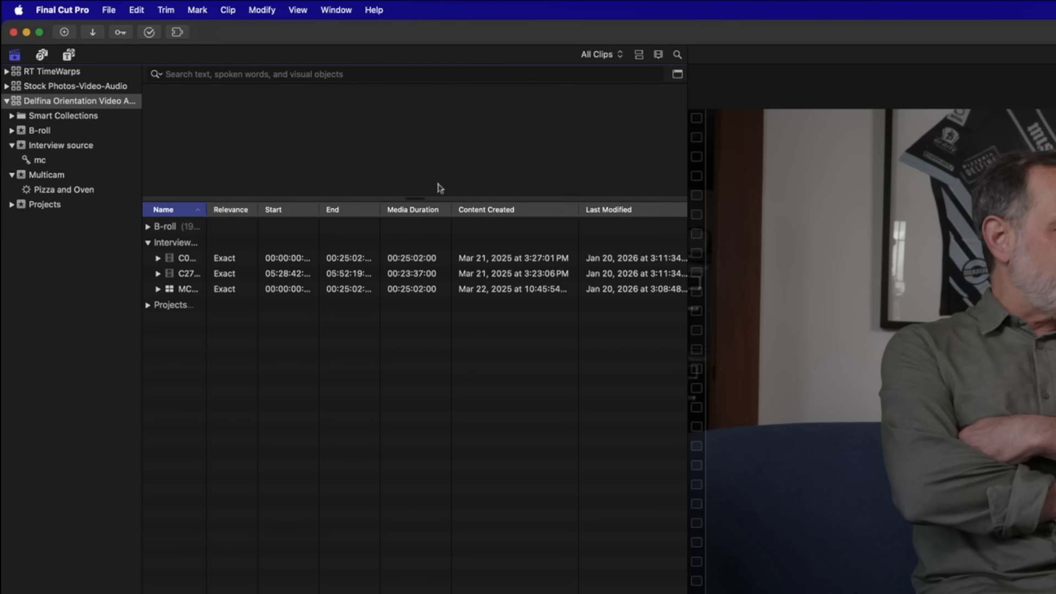
pyautogui.click(229, 290)
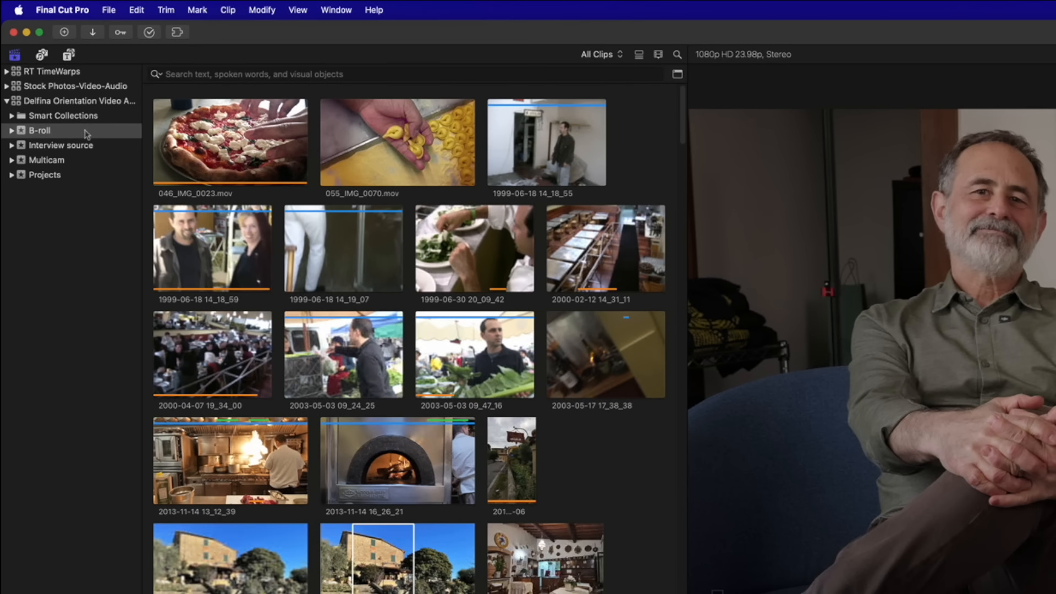
# Open the B-roll event and set the browser search to Visual
pyautogui.click(62, 85)
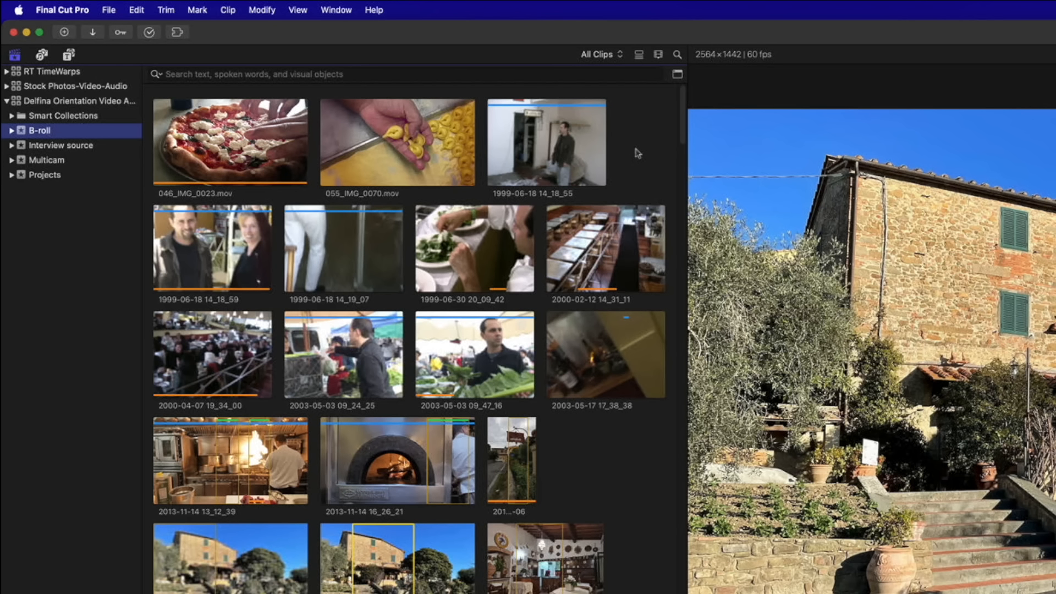
pyautogui.click(161, 74)
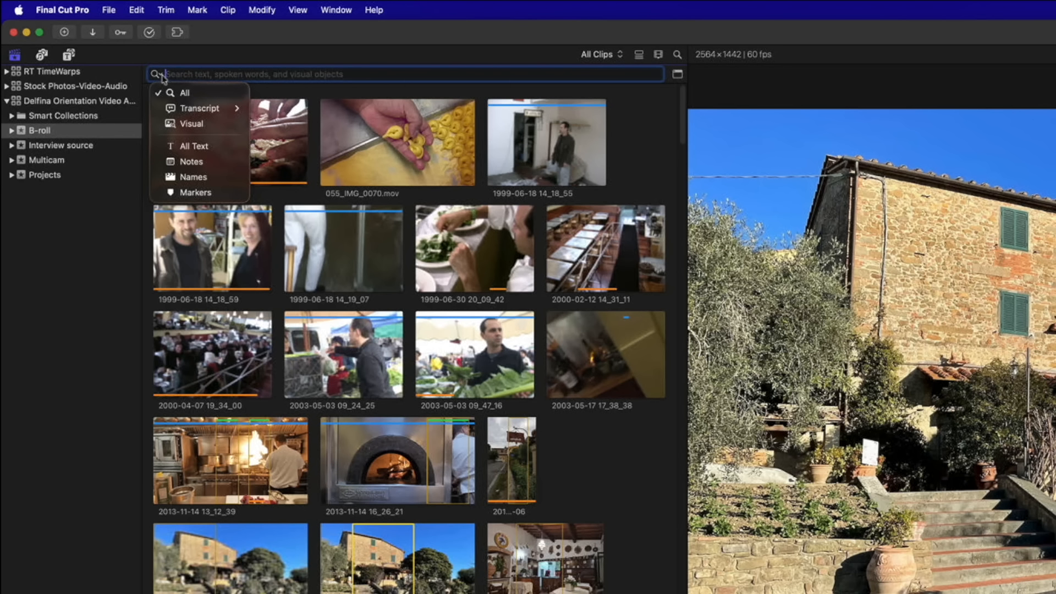
pyautogui.click(214, 125)
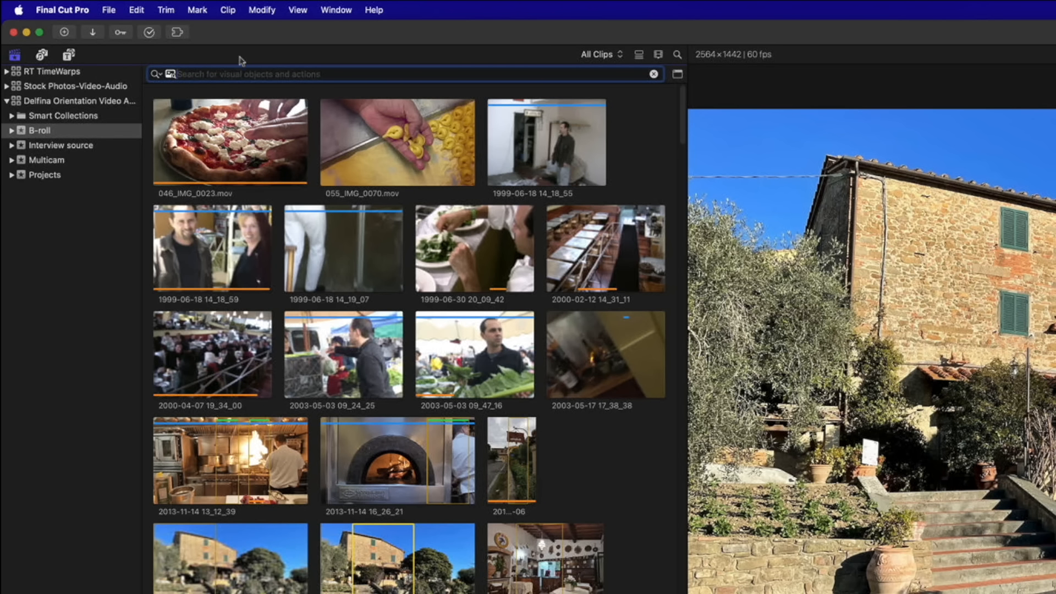
# Visually search for 'pasta' and review the results' Relevance ratings in list view
pyautogui.write('pasta')
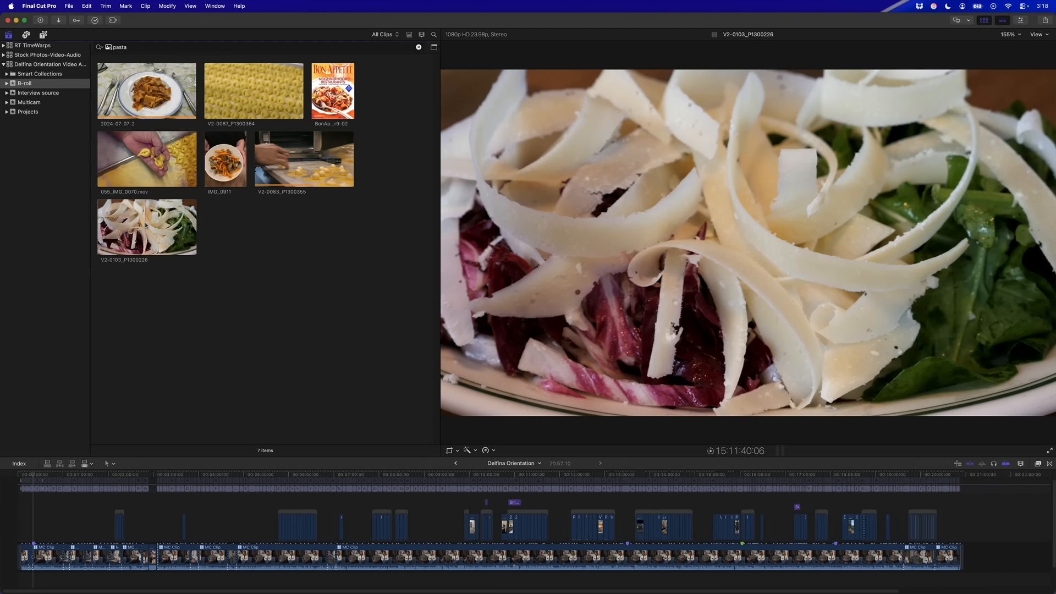
pyautogui.press('alt+super+2')
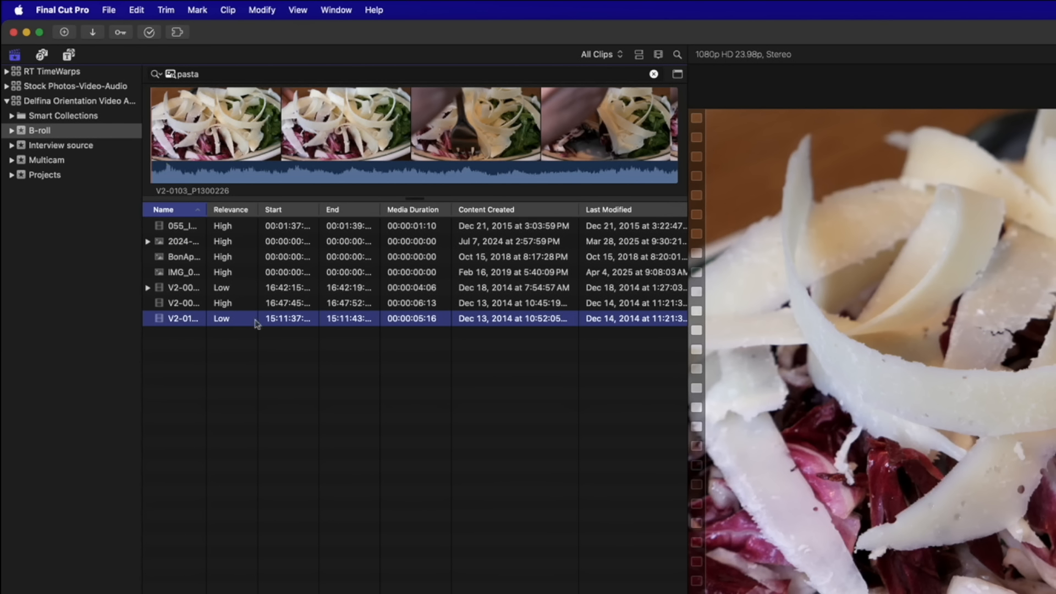
pyautogui.moveTo(258, 209); pyautogui.dragTo(275, 209)
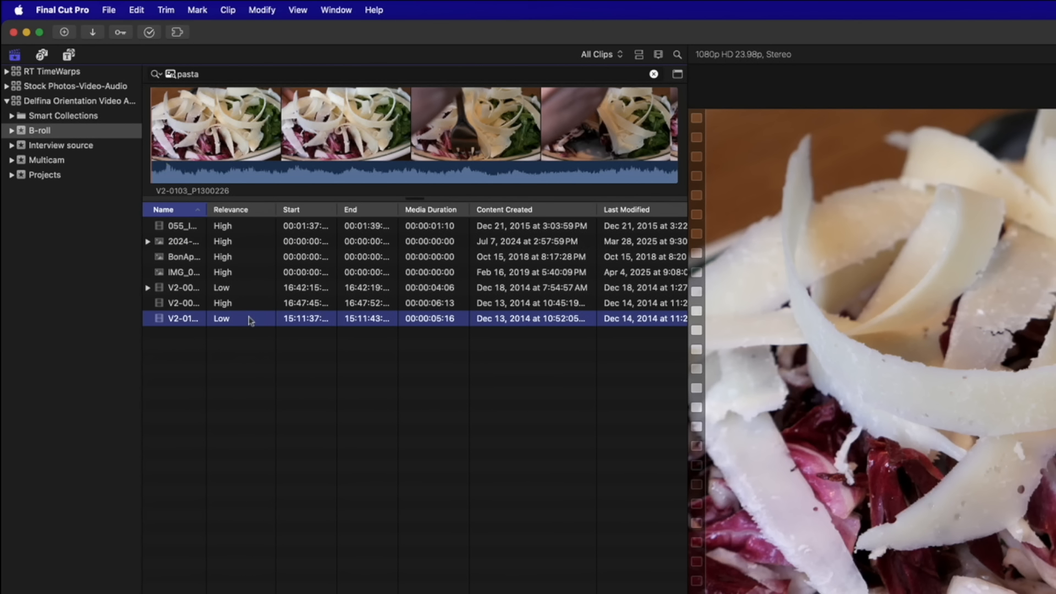
pyautogui.click(226, 288)
pyautogui.press('Up')
pyautogui.press('Up')
pyautogui.press('Up')
pyautogui.press('Up')
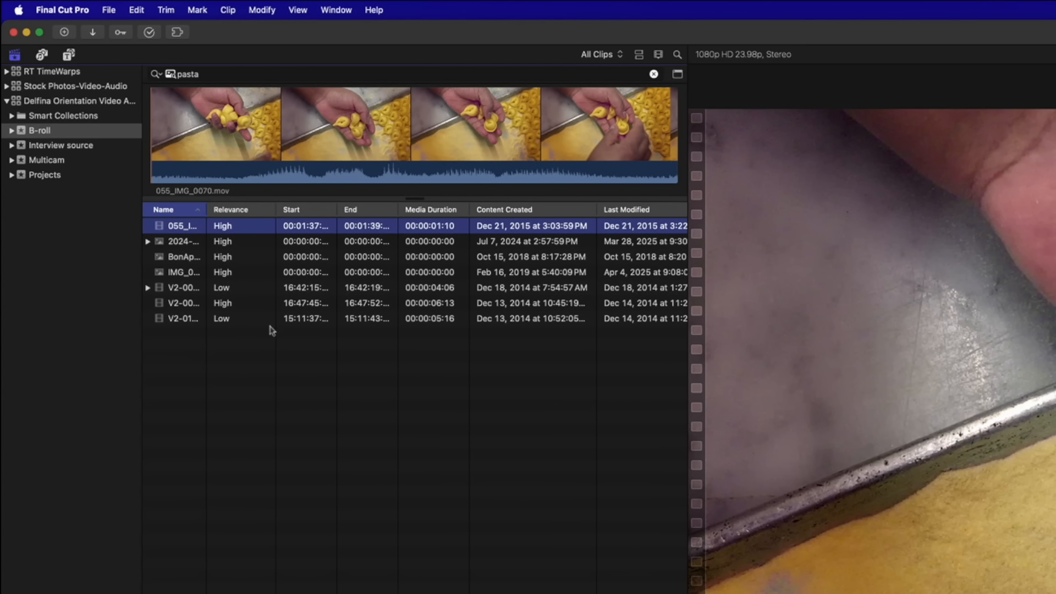
pyautogui.press('alt+super+2')
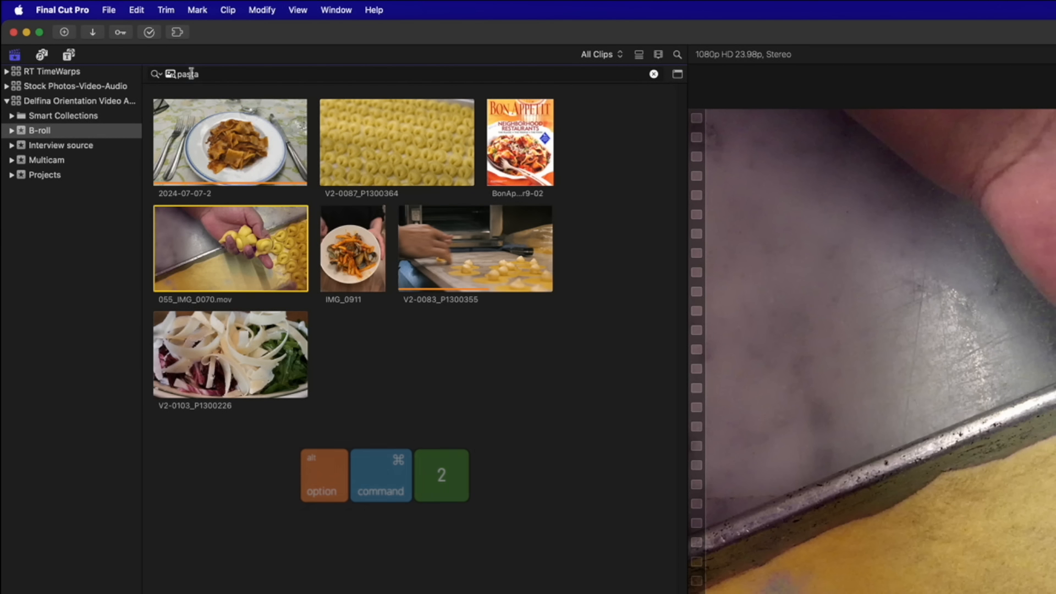
pyautogui.doubleClick(191, 74)
# Search 'fire', then 'farm', checking relevance of IMG_6004 and 2686 in list view
pyautogui.write('fire')
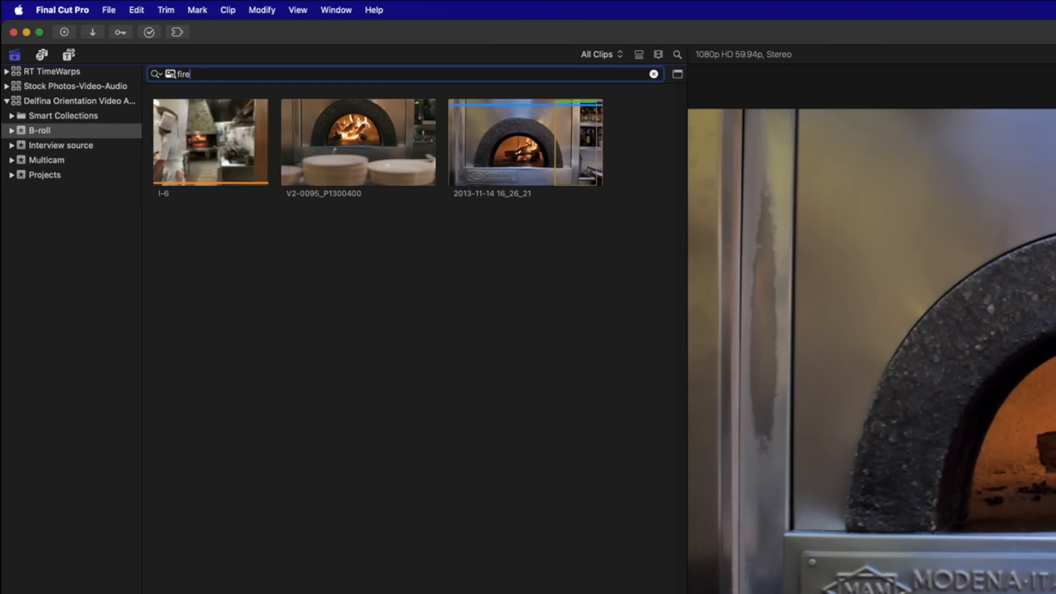
pyautogui.press('BackSpace')
pyautogui.press('BackSpace')
pyautogui.press('BackSpace')
pyautogui.press('BackSpace')
pyautogui.write('farm')
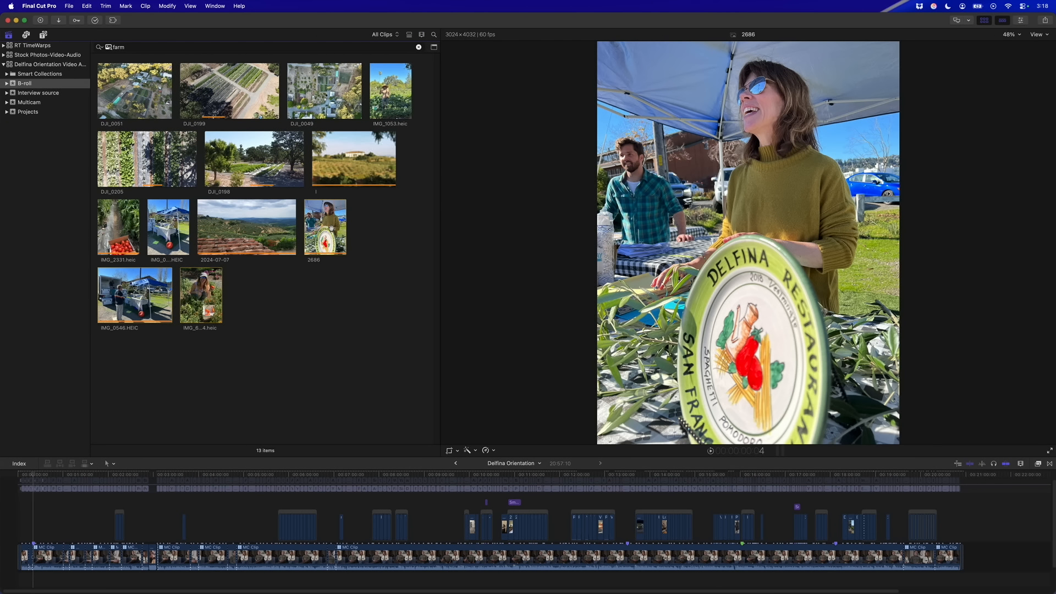
pyautogui.press('super+alt+2')
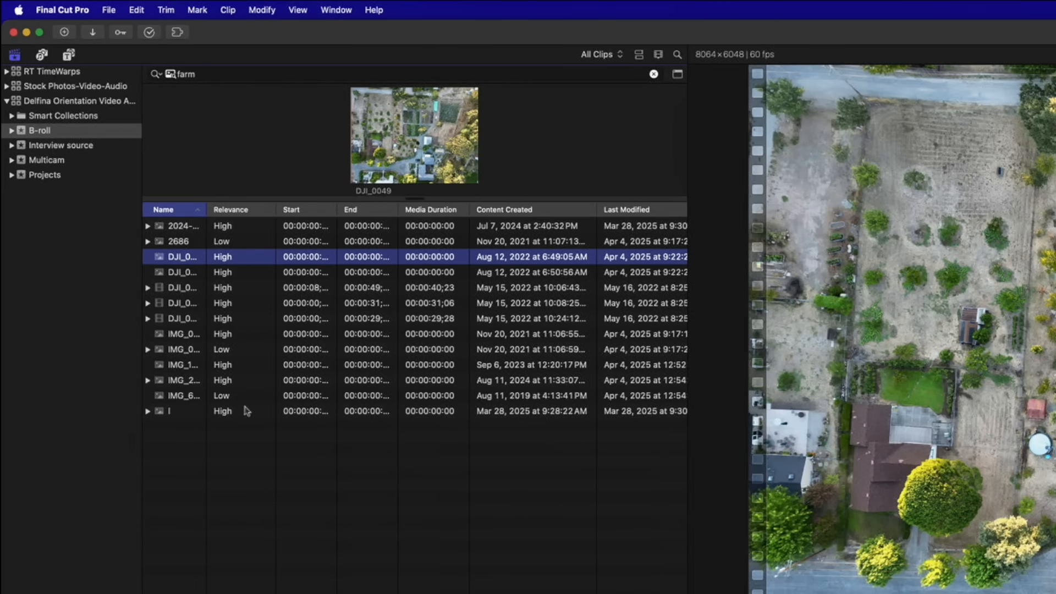
pyautogui.click(152, 254)
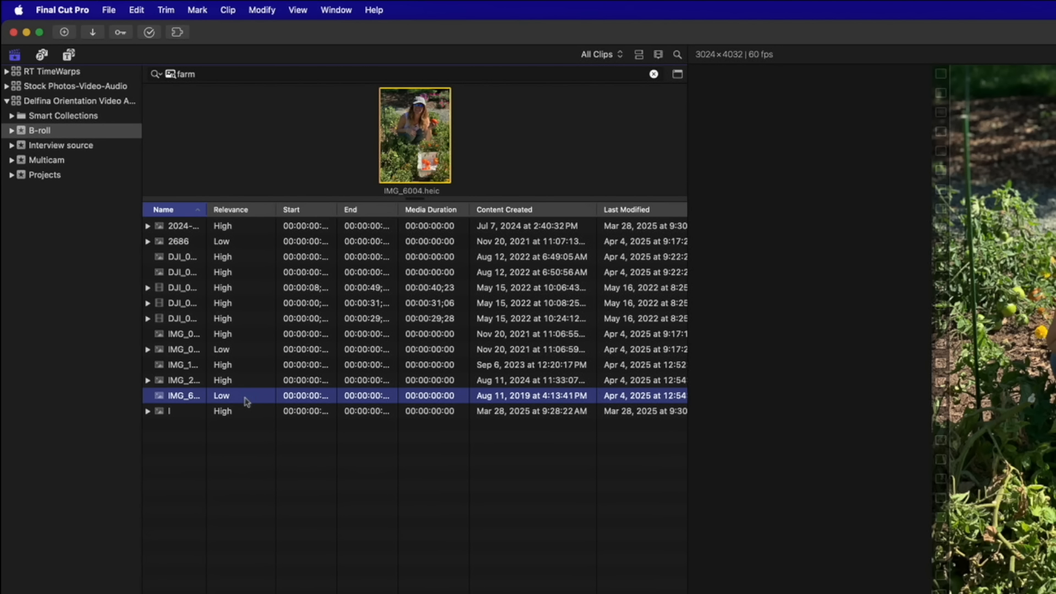
pyautogui.click(240, 246)
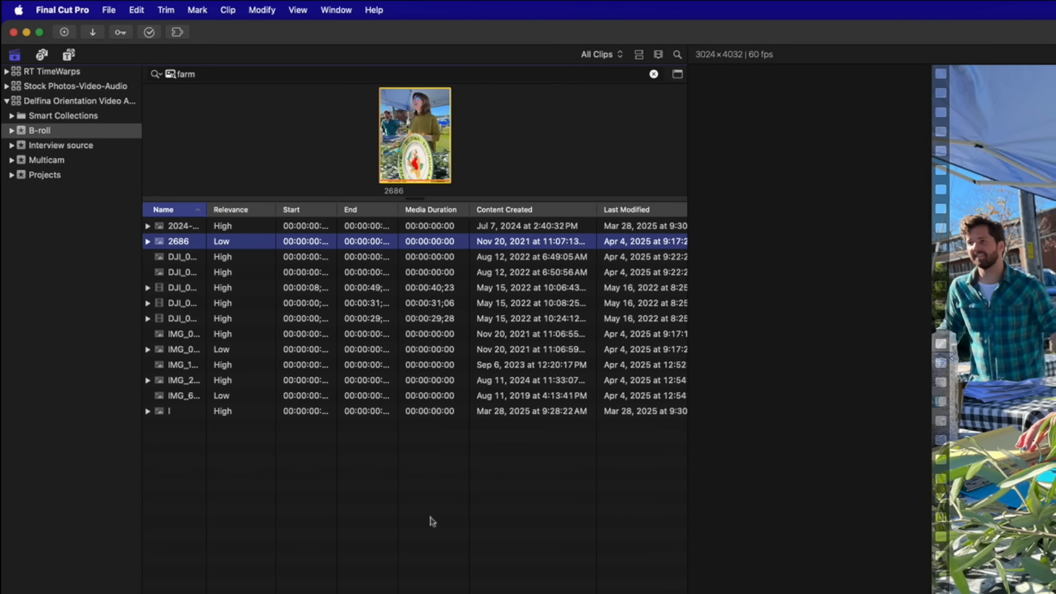
pyautogui.press('alt+super+1')
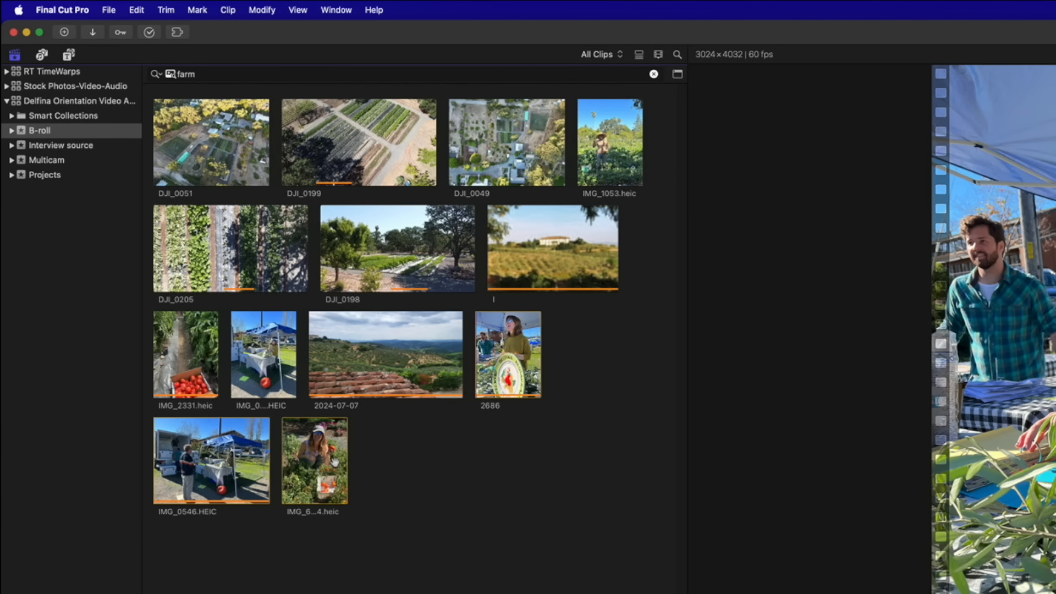
# Search for 'vegetables' and preview a kitchen clip and the IMG_3604.heic photo
pyautogui.doubleClick(184, 74)
pyautogui.write('vegetables')
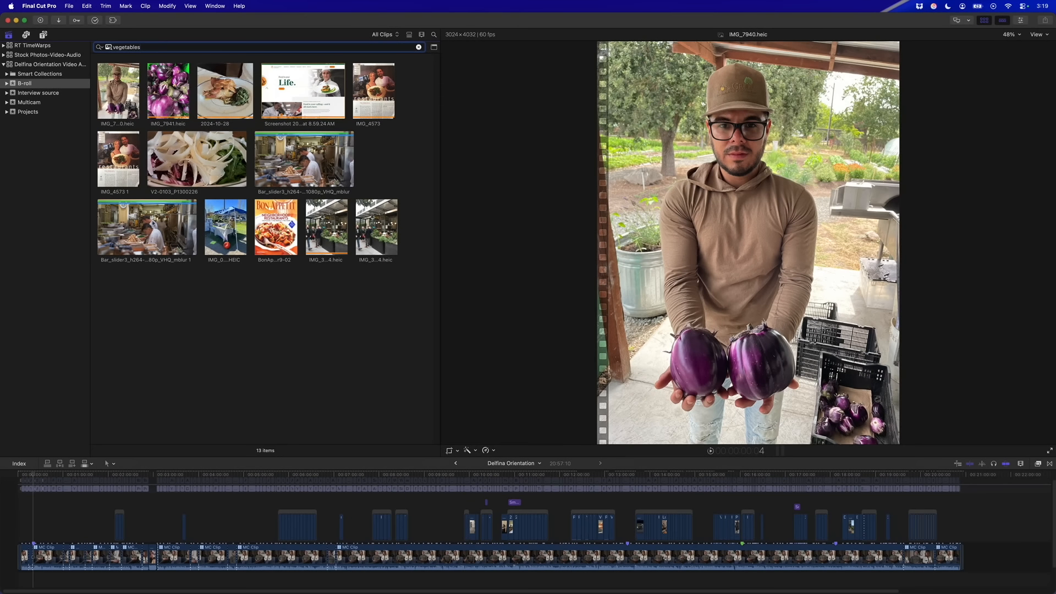
pyautogui.click(144, 237)
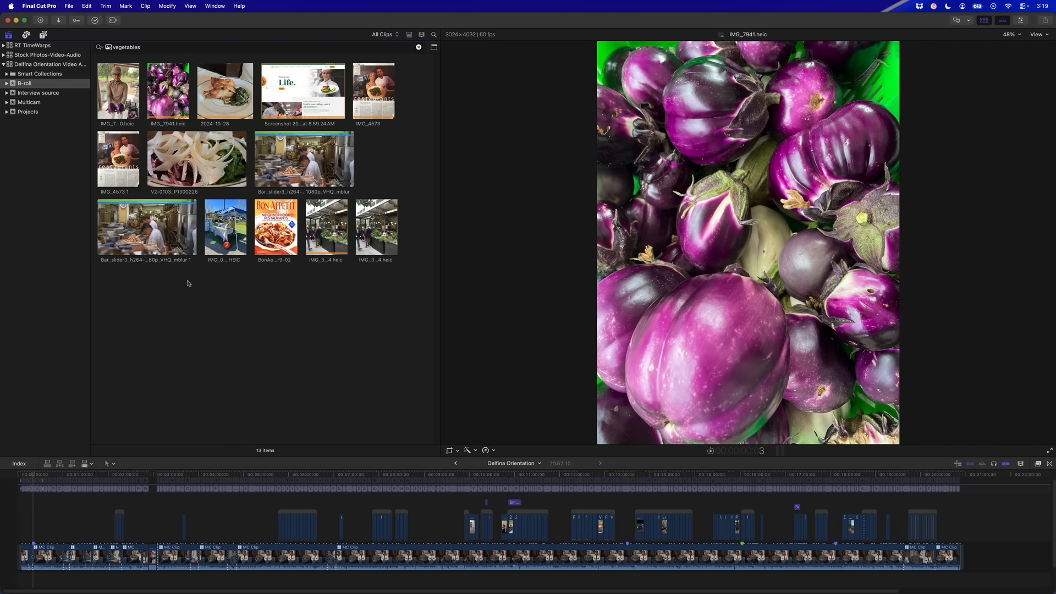
pyautogui.click(328, 226)
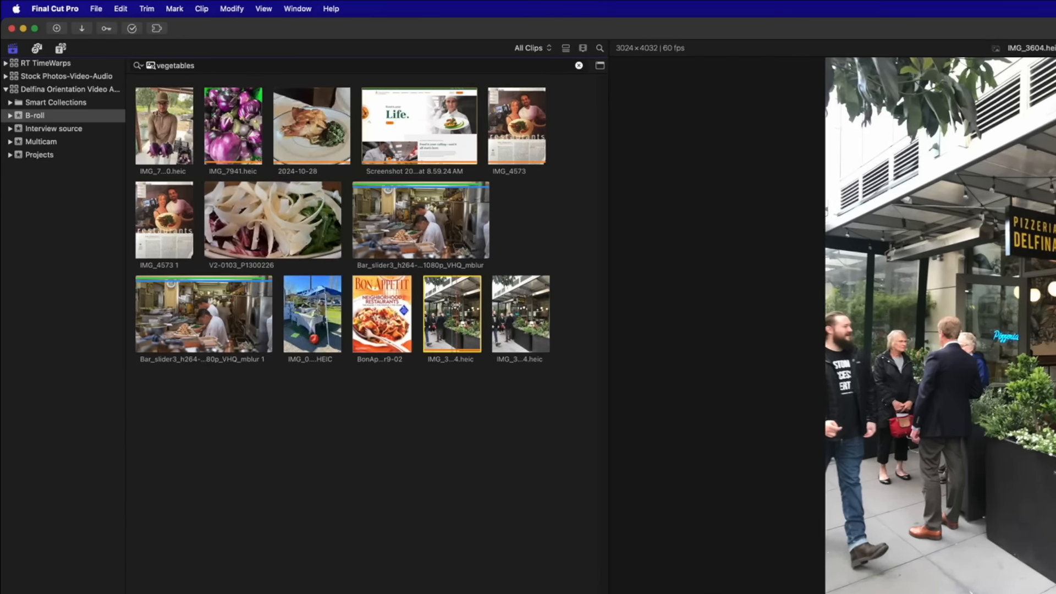
# Sort the vegetables results by relevance in list view, preview the top clip, return to thumbnails
pyautogui.press('alt+super+2')
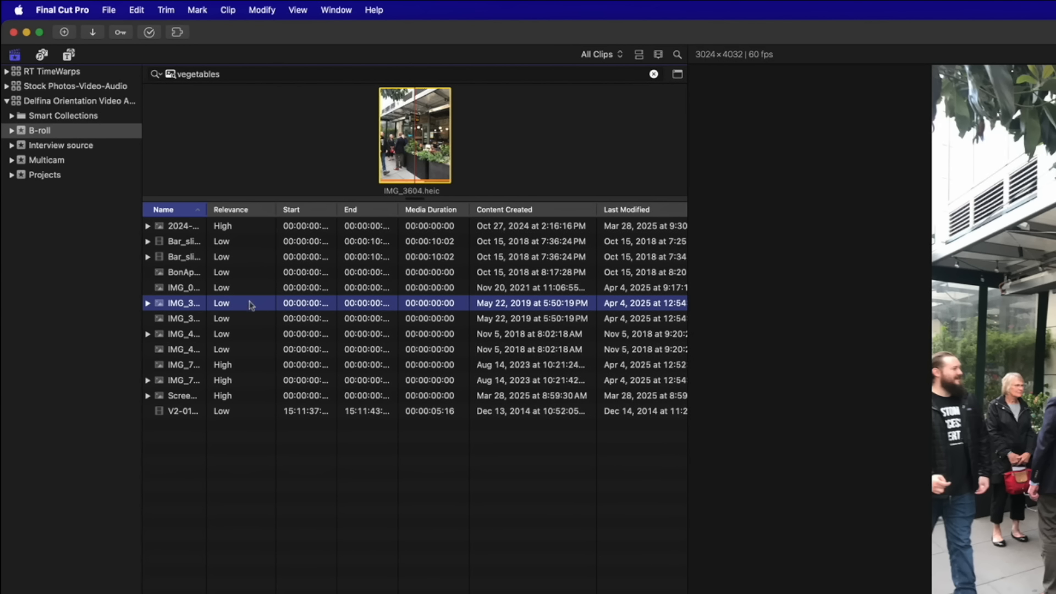
pyautogui.click(254, 210)
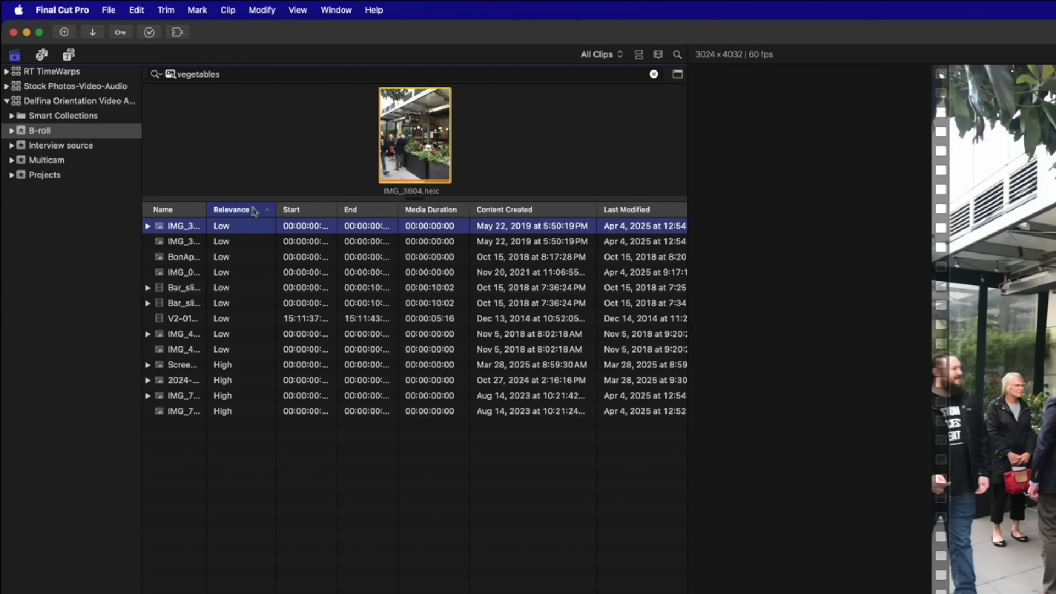
pyautogui.click(254, 210)
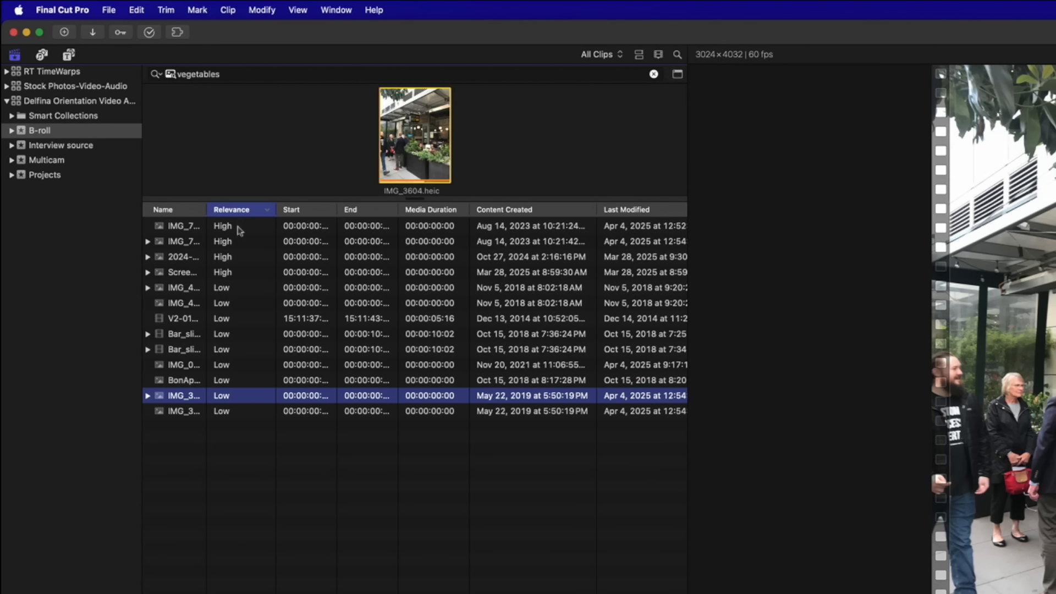
pyautogui.click(240, 230)
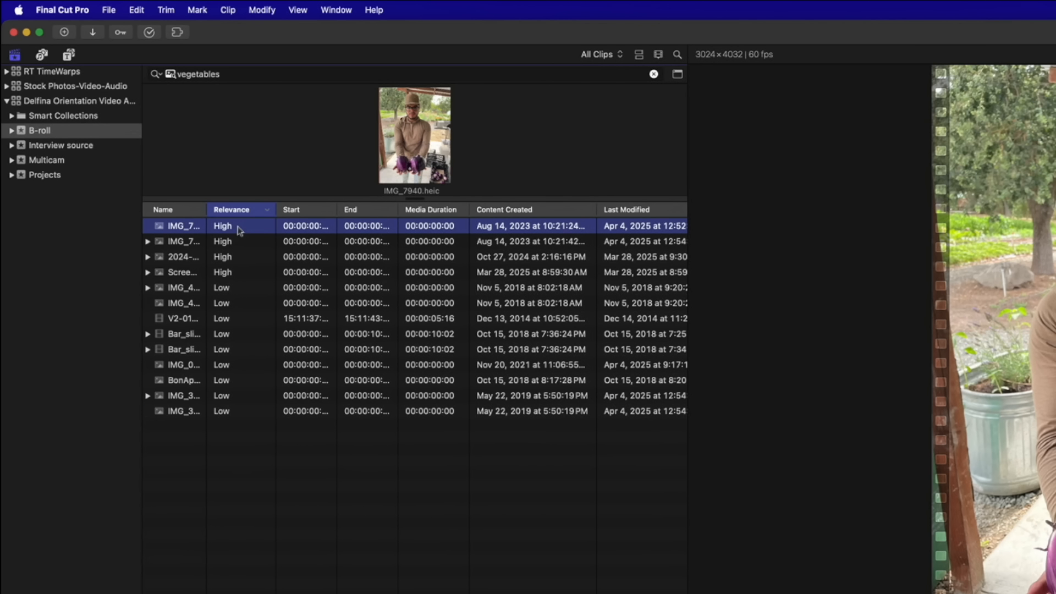
pyautogui.press('Down')
pyautogui.press('Down')
pyautogui.press('Down')
pyautogui.press('Up')
pyautogui.press('Up')
pyautogui.press('Up')
pyautogui.press('alt+super+1')
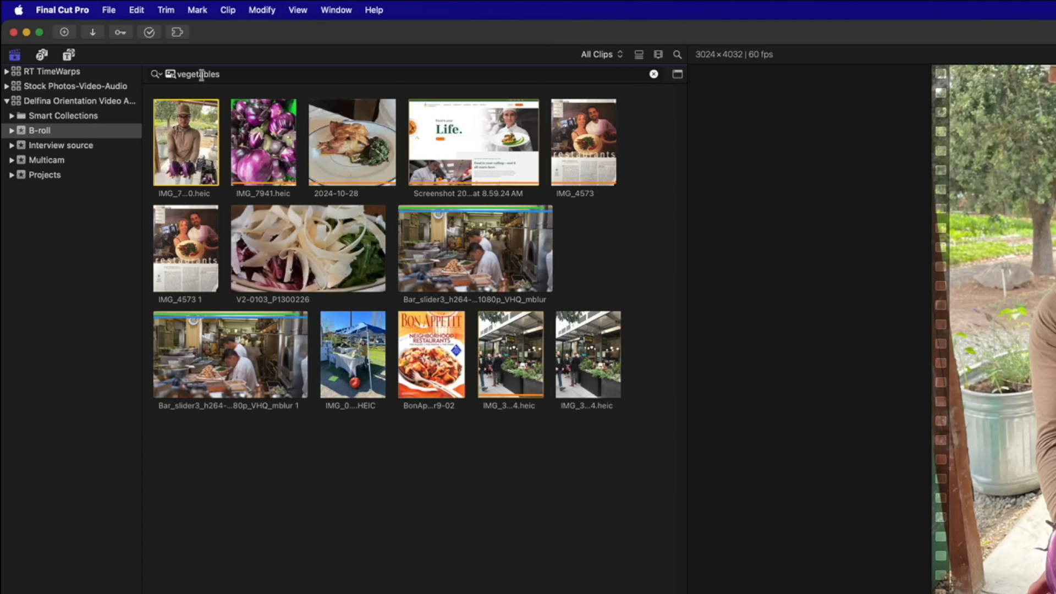
# Change the visual search to 'food', scroll the results, then refine it to 'plated food'
pyautogui.doubleClick(201, 75)
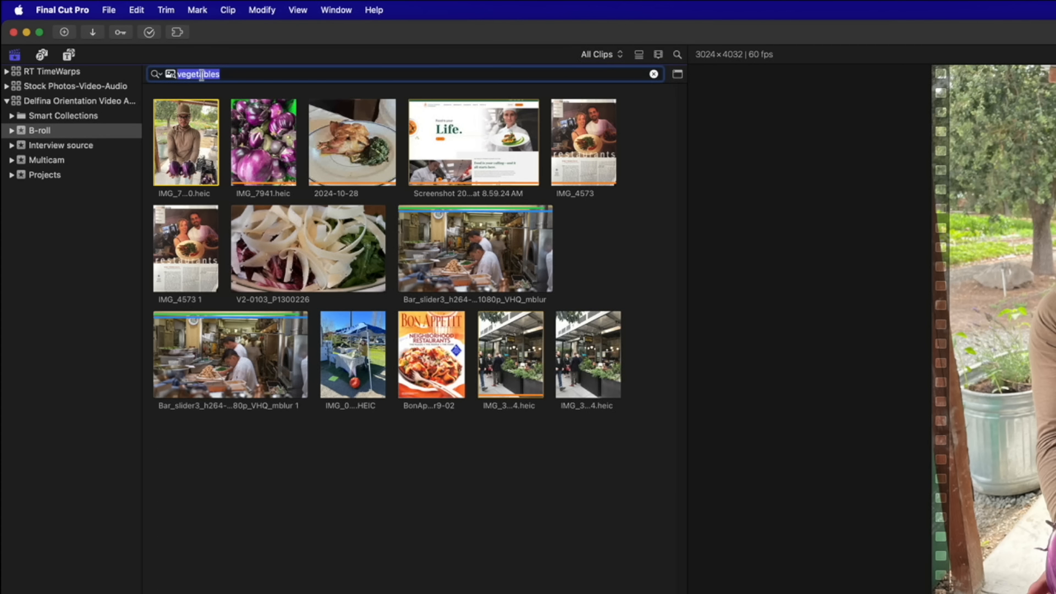
pyautogui.write('food')
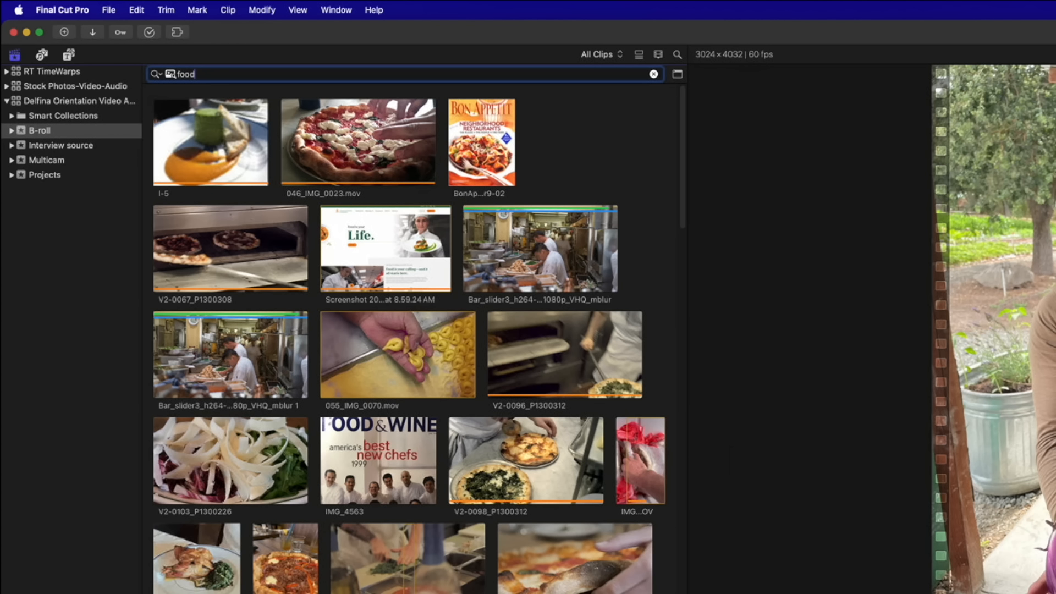
pyautogui.scroll(-10, 422, 333)
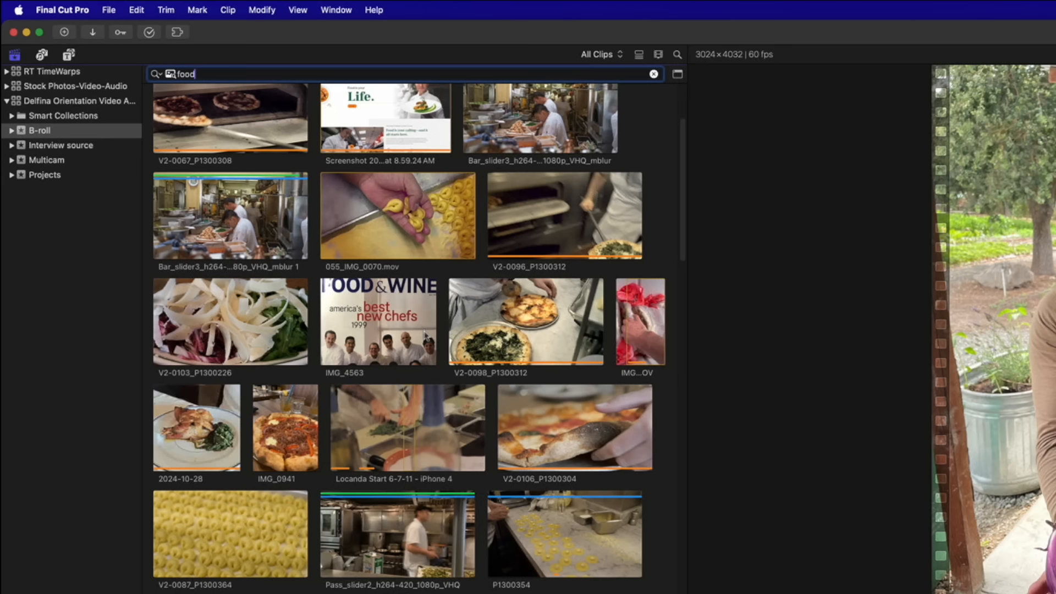
pyautogui.scroll(-20, 424, 335)
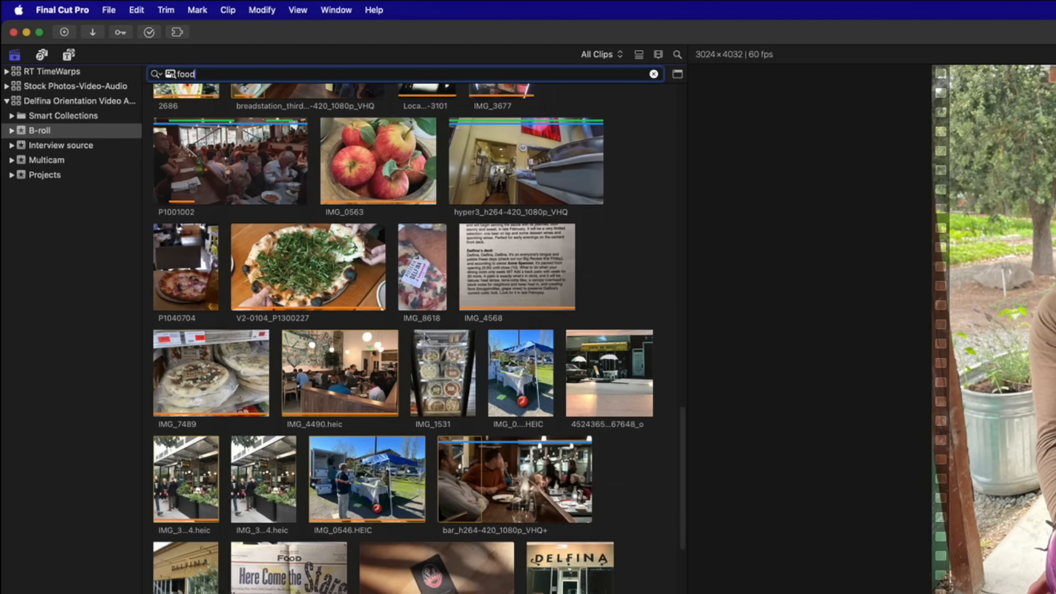
pyautogui.scroll(20, 426, 337)
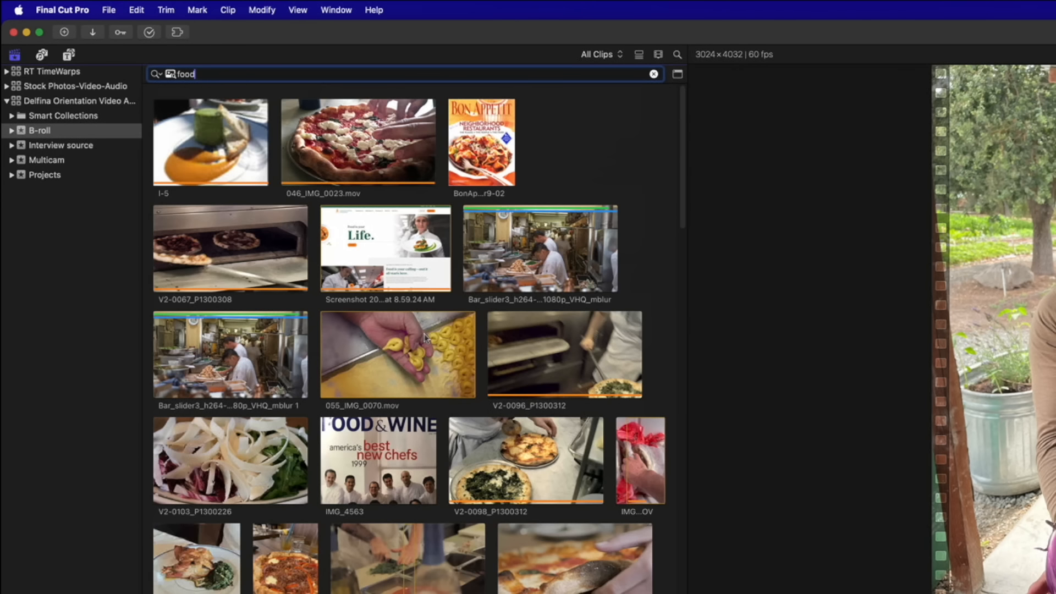
pyautogui.doubleClick(187, 74)
pyautogui.write('plated food')
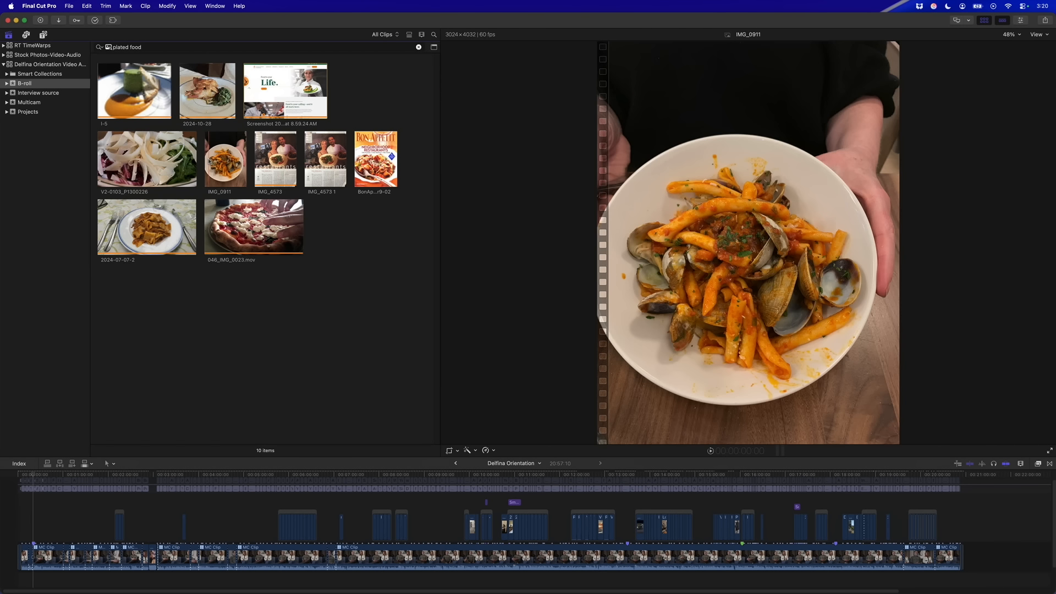
# Search the B-roll for 'glasses', then 'spectacles', and finally 'sunglasses'
pyautogui.click(108, 48)
pyautogui.write('glasses')
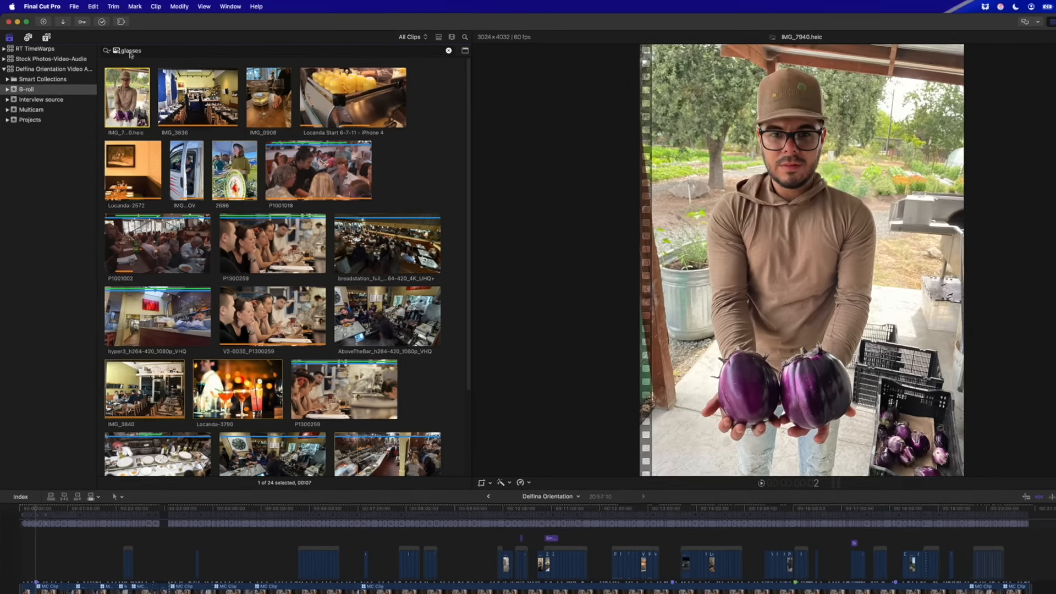
pyautogui.doubleClick(123, 47)
pyautogui.write('spectacles')
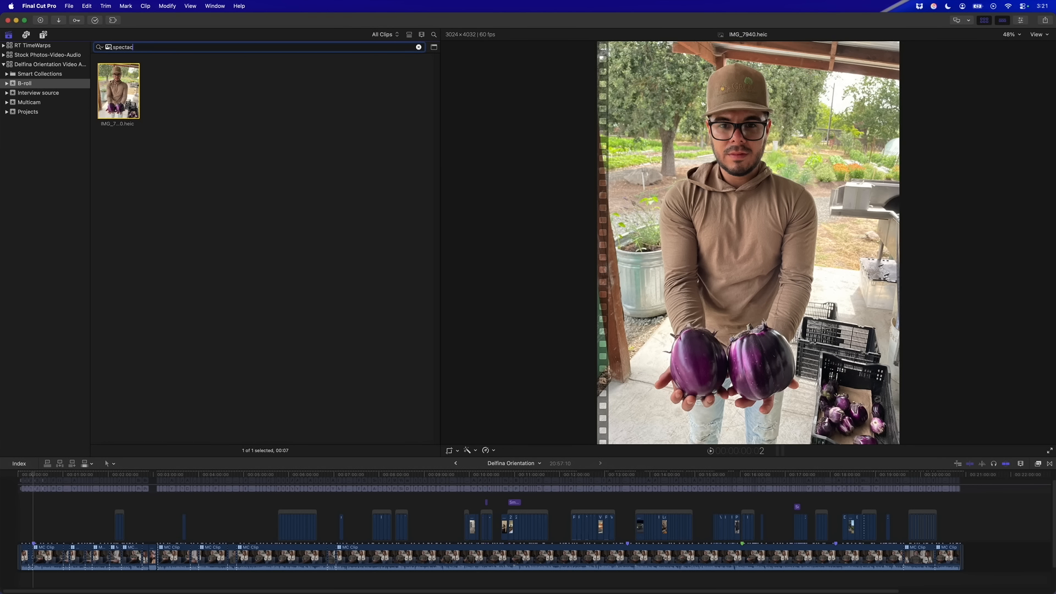
pyautogui.press('BackSpace')
pyautogui.press('BackSpace')
pyautogui.press('BackSpace')
pyautogui.press('BackSpace')
pyautogui.press('BackSpace')
pyautogui.press('BackSpace')
pyautogui.press('BackSpace')
pyautogui.write('sun')
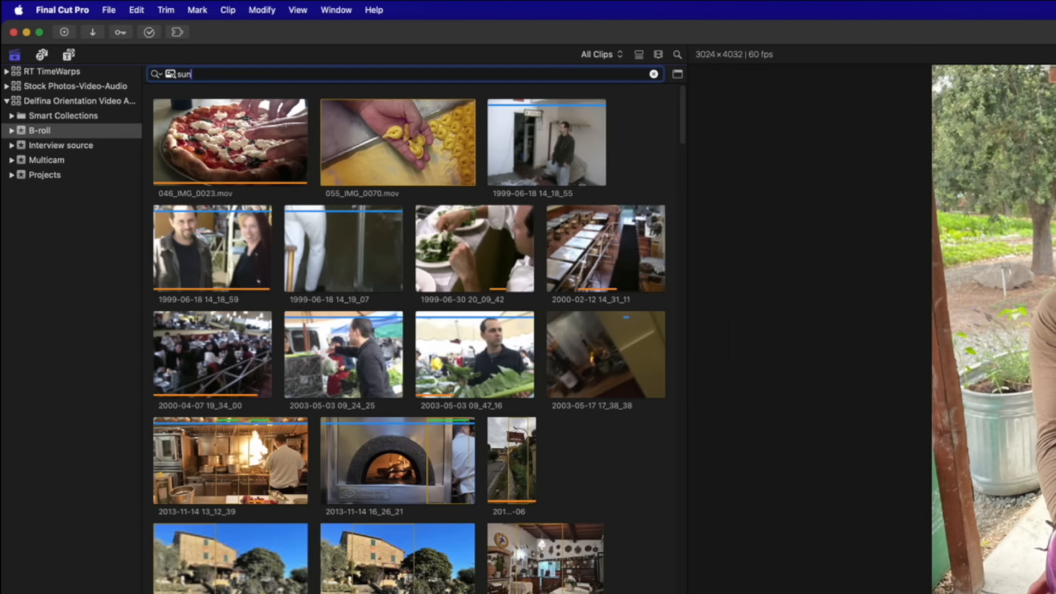
pyautogui.write('glasses')
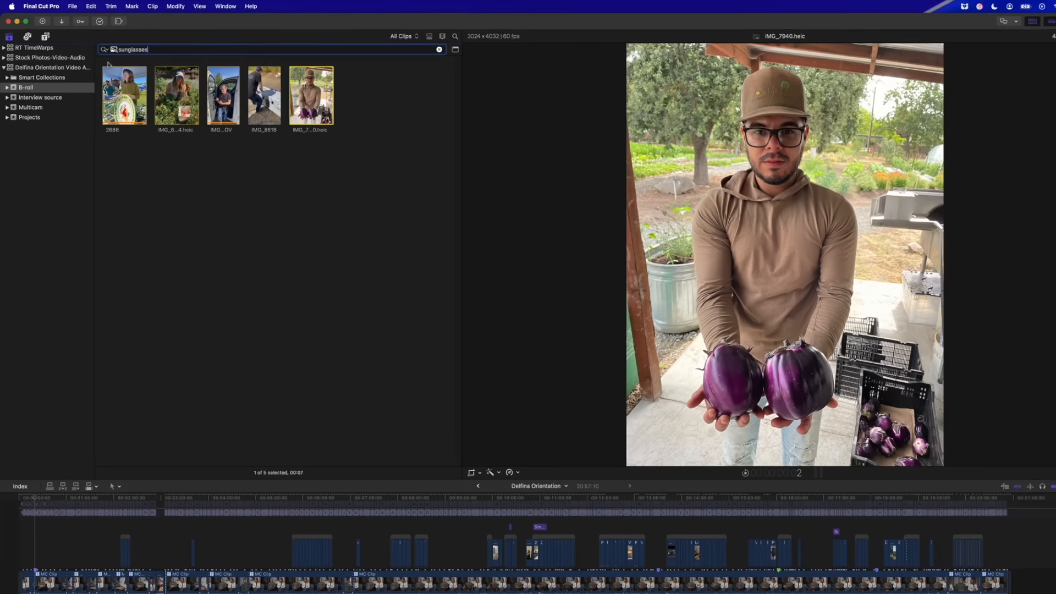
# Preview sunglasses clips 2686, IMG_6004, IMG_8598 and IMG_8618, ending back on 2686
pyautogui.click(122, 94)
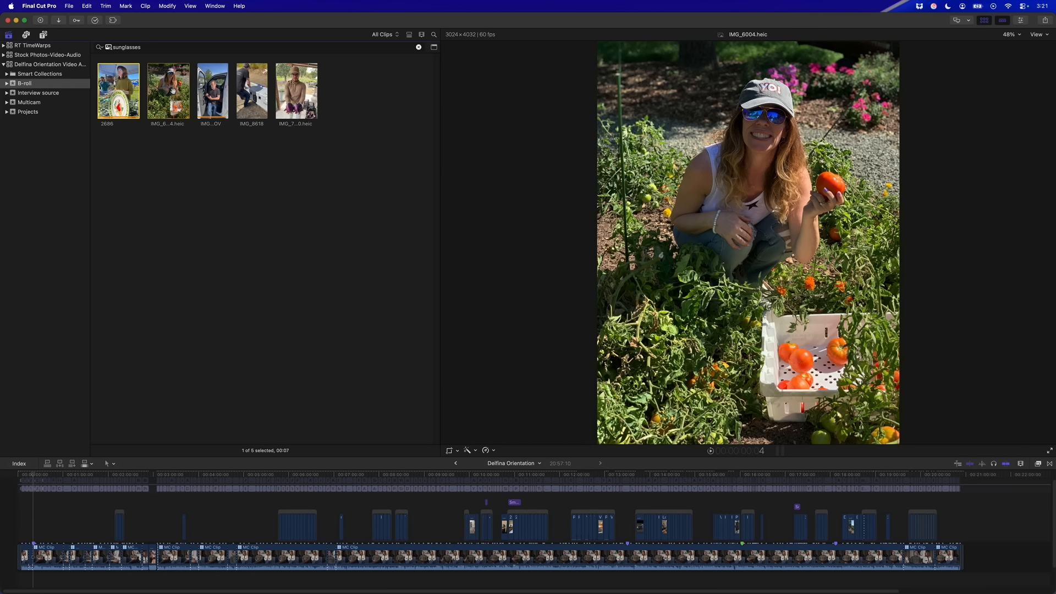
pyautogui.click(173, 90)
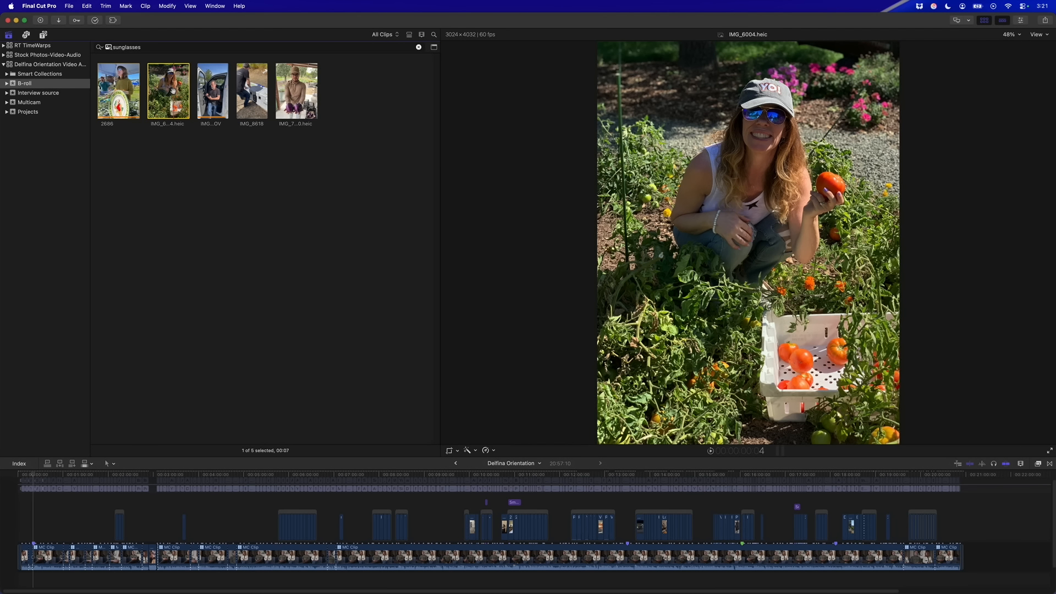
pyautogui.click(212, 107)
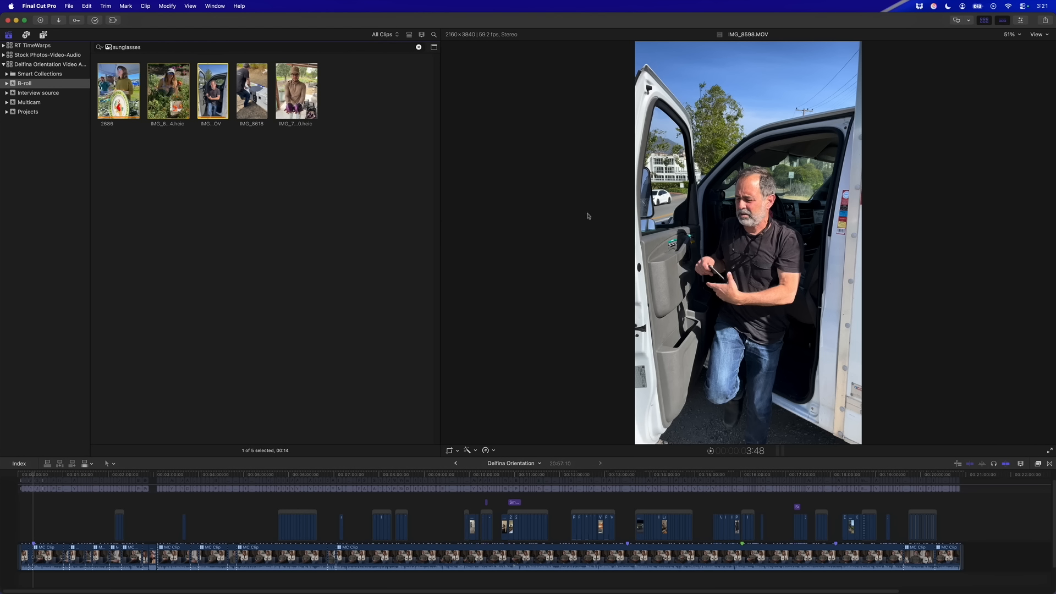
pyautogui.click(254, 102)
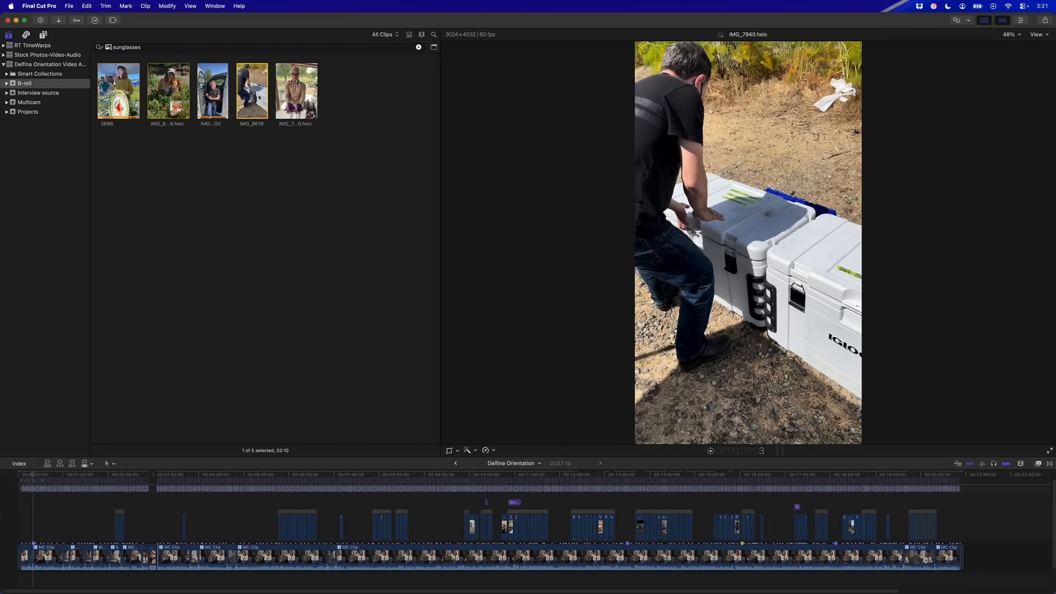
pyautogui.click(297, 91)
pyautogui.click(119, 97)
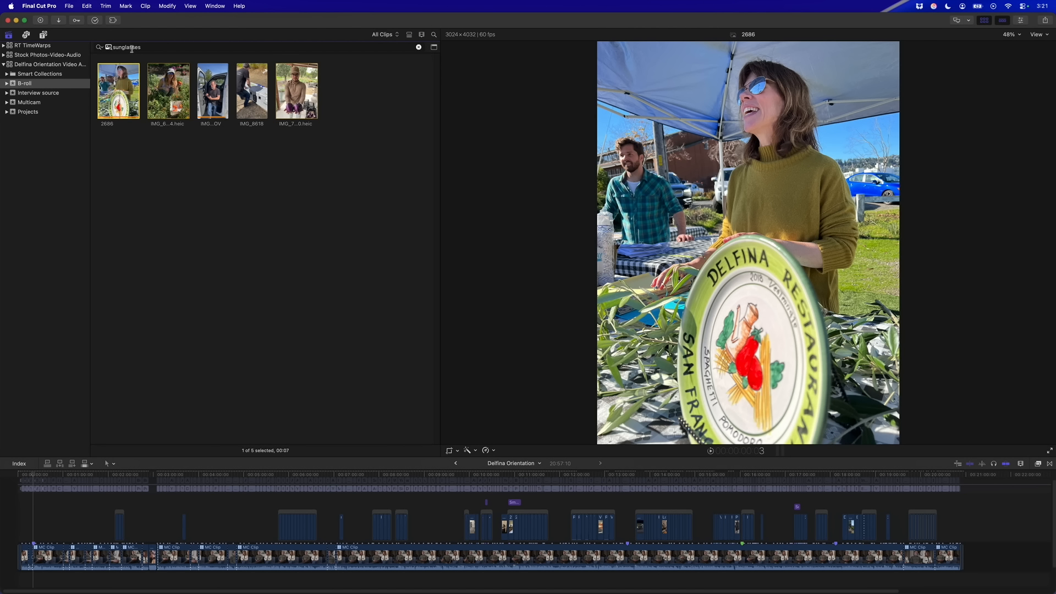
pyautogui.doubleClick(130, 46)
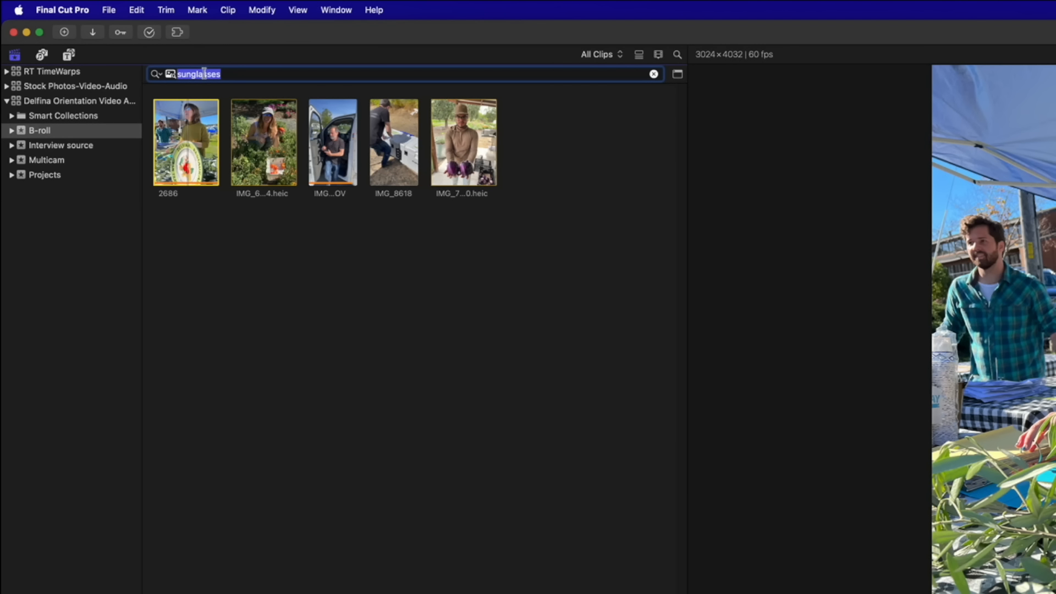
# Search the B-roll for 'car' and scroll through the results
pyautogui.write('car')
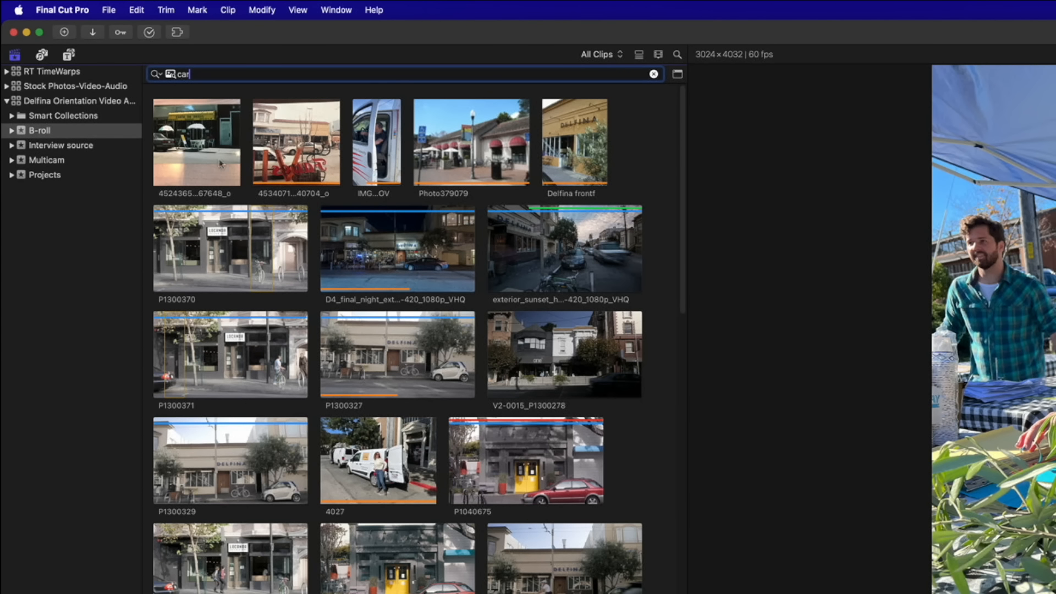
pyautogui.scroll(-10, 380, 464)
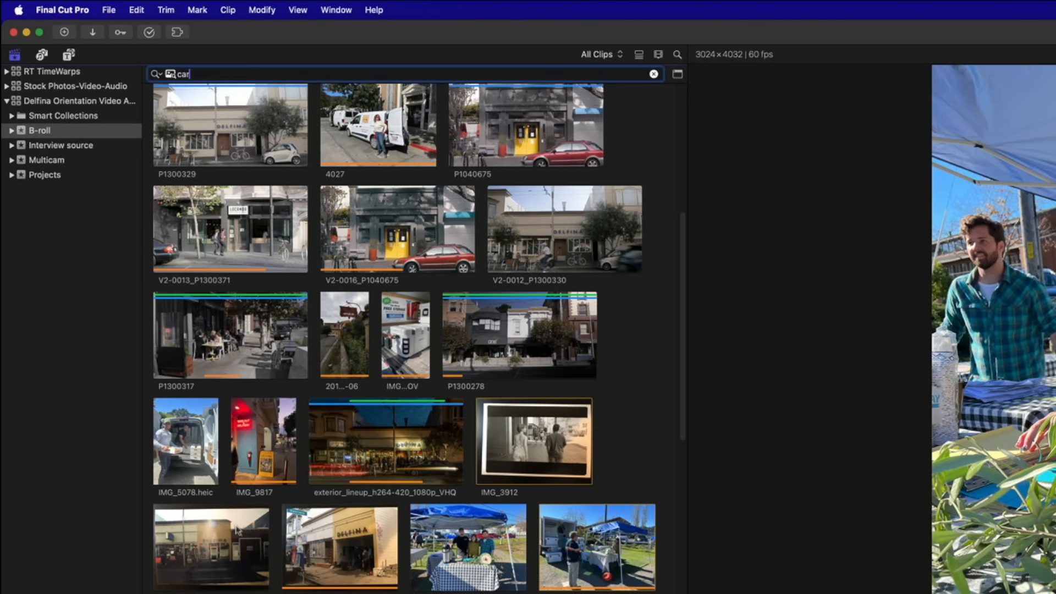
pyautogui.scroll(-15, 237, 531)
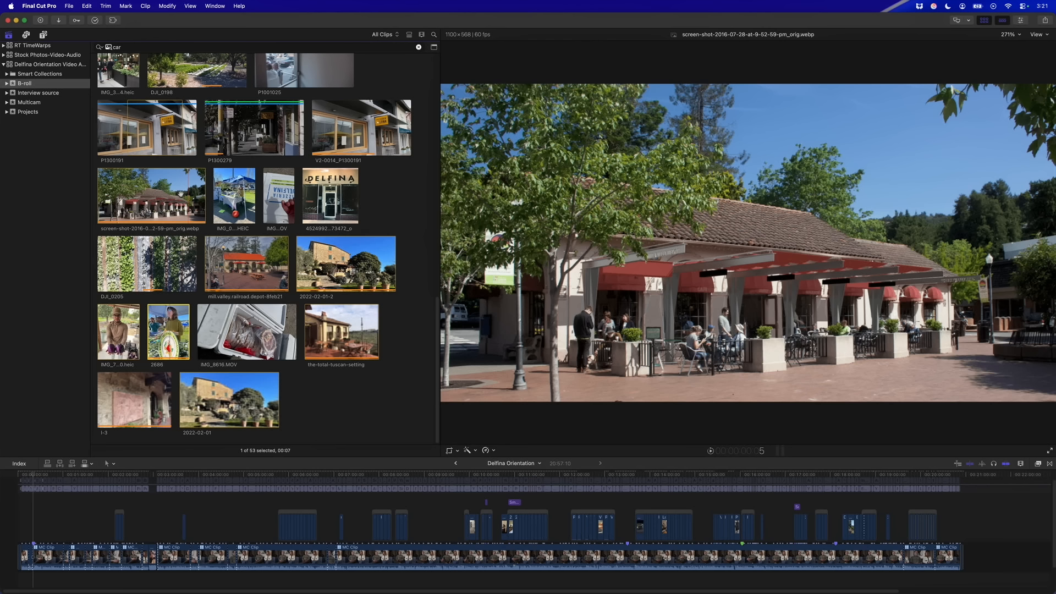
pyautogui.scroll(15, 215, 296)
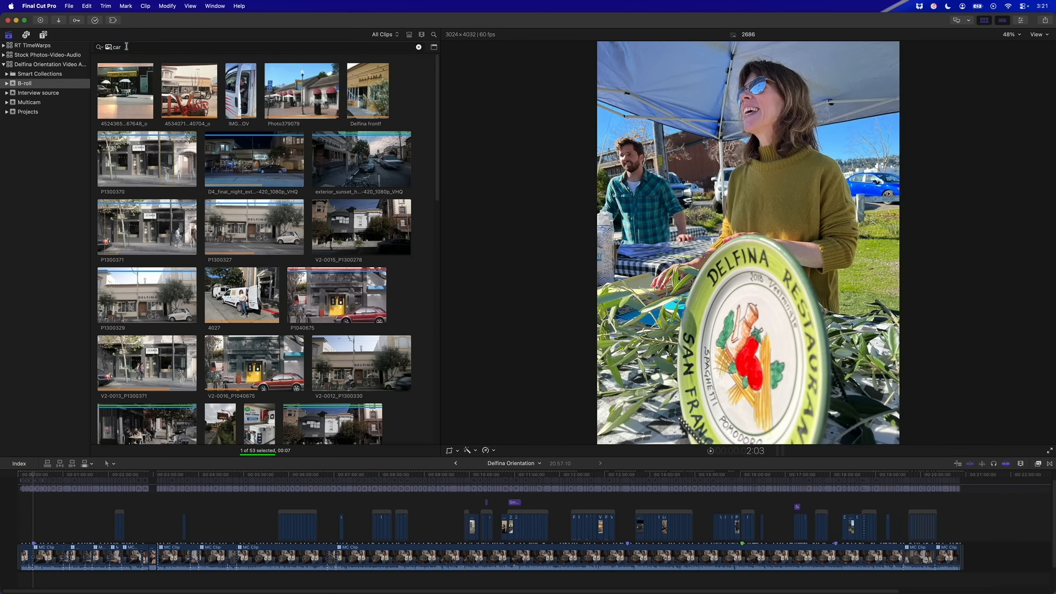
# Try 'auto', then search 'vehicle' and preview the exterior sunset street clip
pyautogui.doubleClick(126, 47)
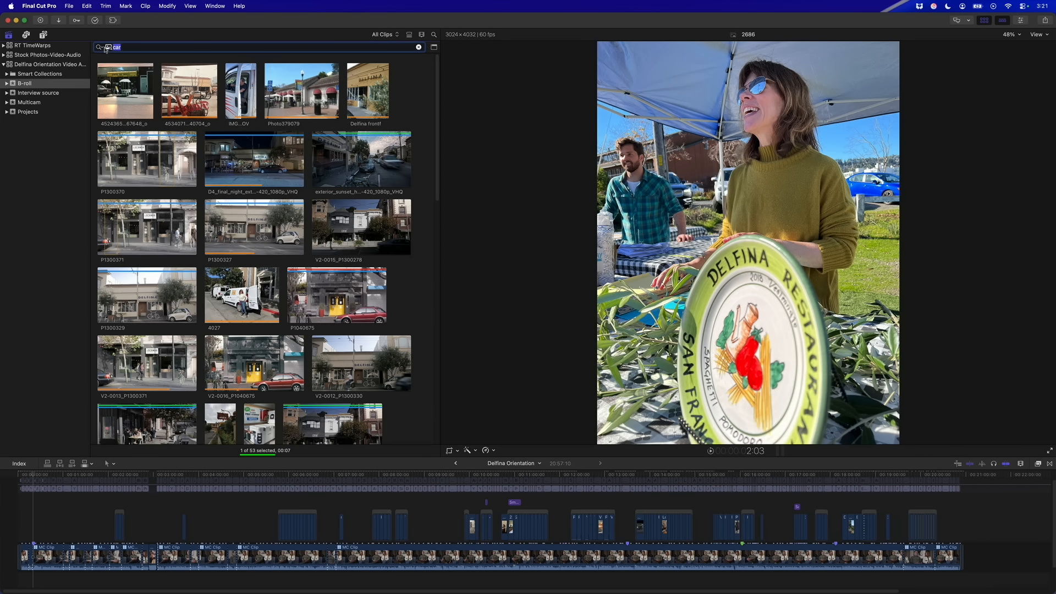
pyautogui.write('auto')
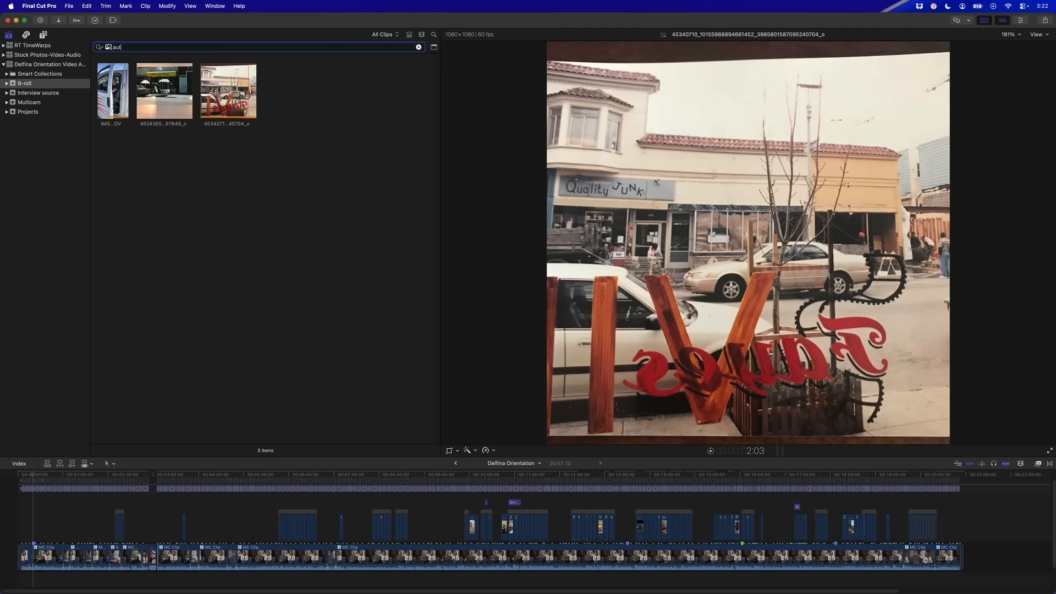
pyautogui.press('BackSpace')
pyautogui.press('BackSpace')
pyautogui.press('BackSpace')
pyautogui.write('vehicle')
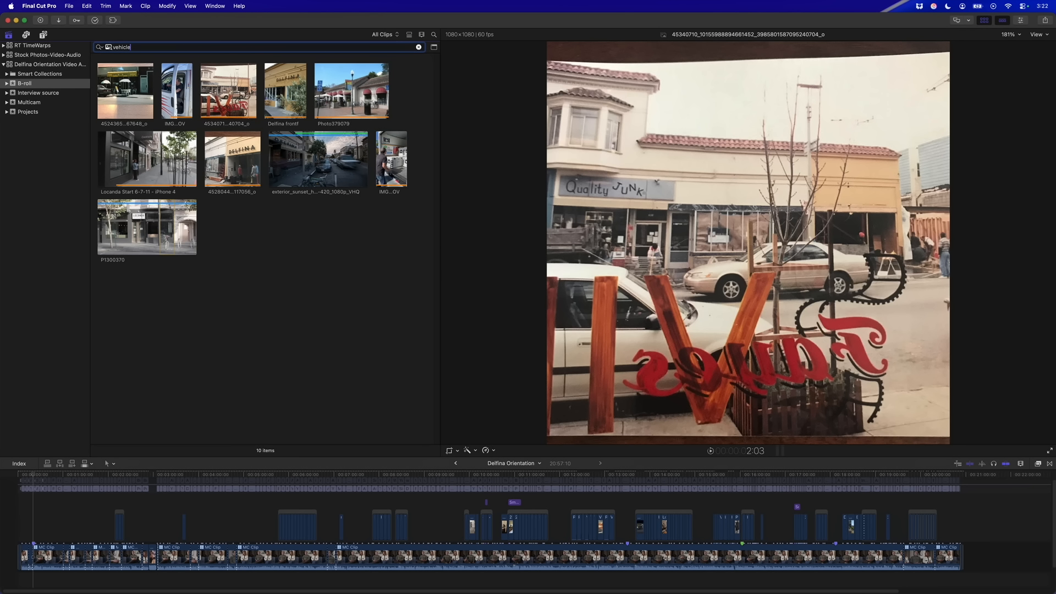
pyautogui.click(323, 171)
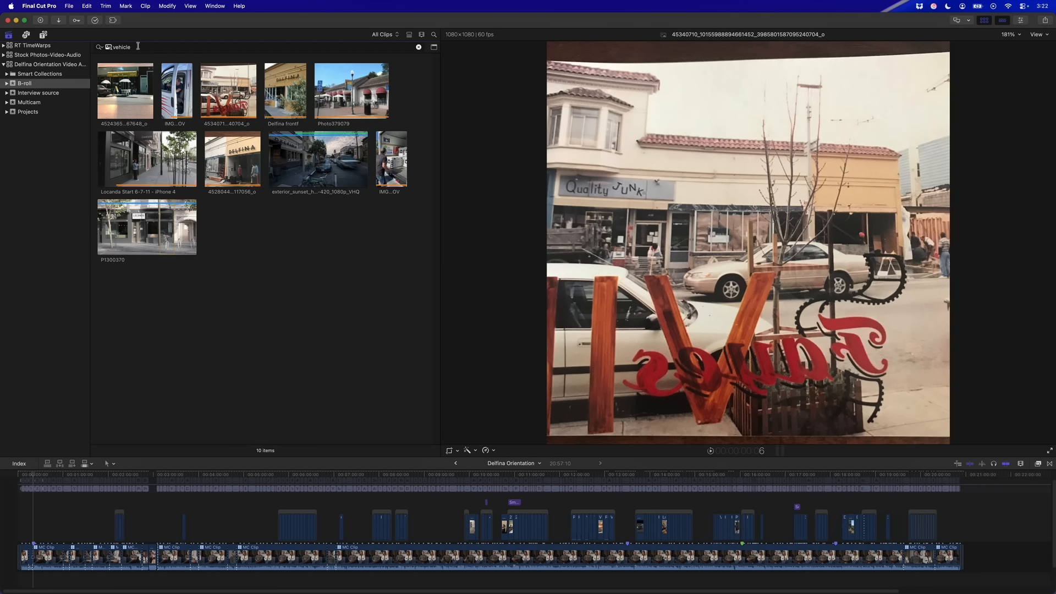
pyautogui.click(141, 47)
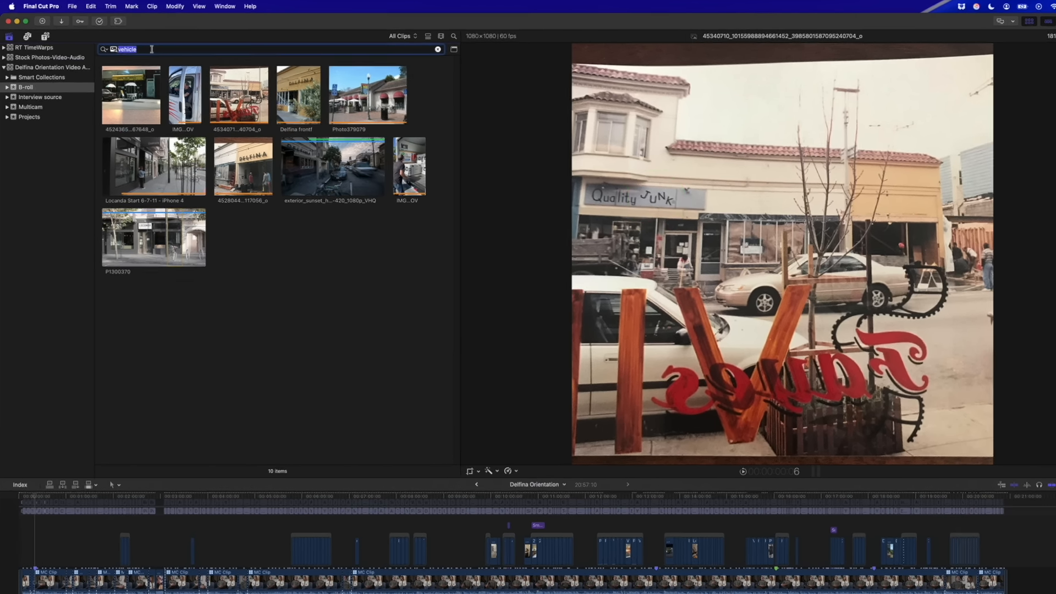
# Try a visual search for 'delfina', then change the search term to 'text'
pyautogui.write('junk')
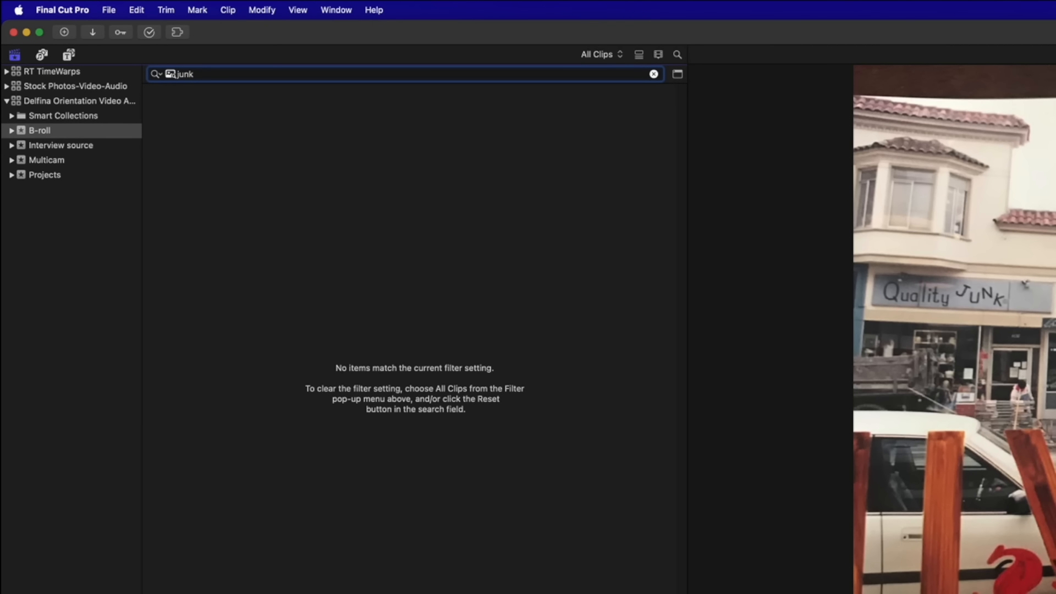
pyautogui.press('BackSpace')
pyautogui.press('BackSpace')
pyautogui.press('BackSpace')
pyautogui.press('BackSpace')
pyautogui.write('deli')
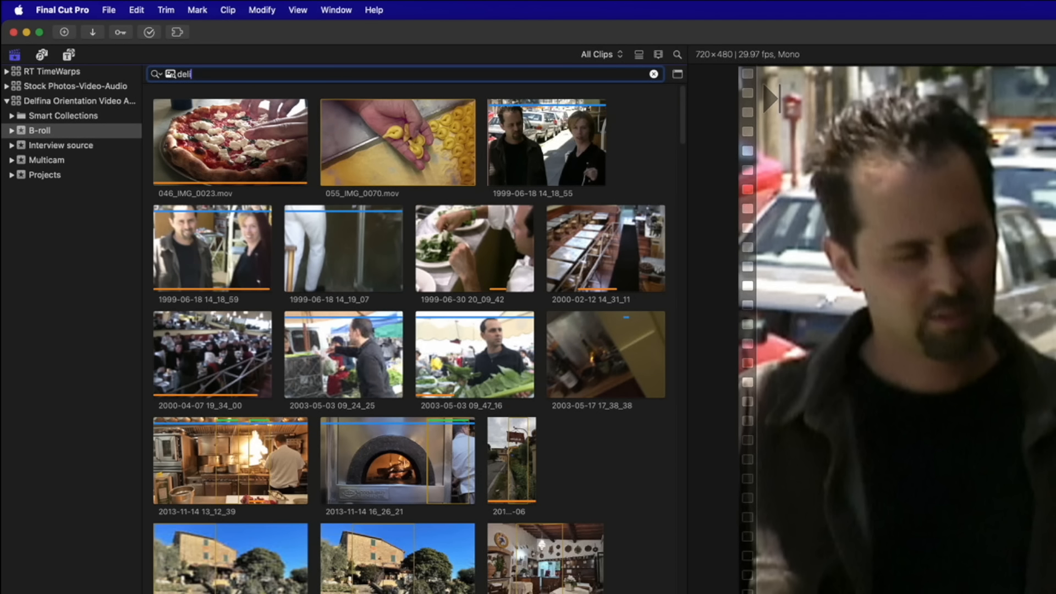
pyautogui.press('BackSpace')
pyautogui.write('fina')
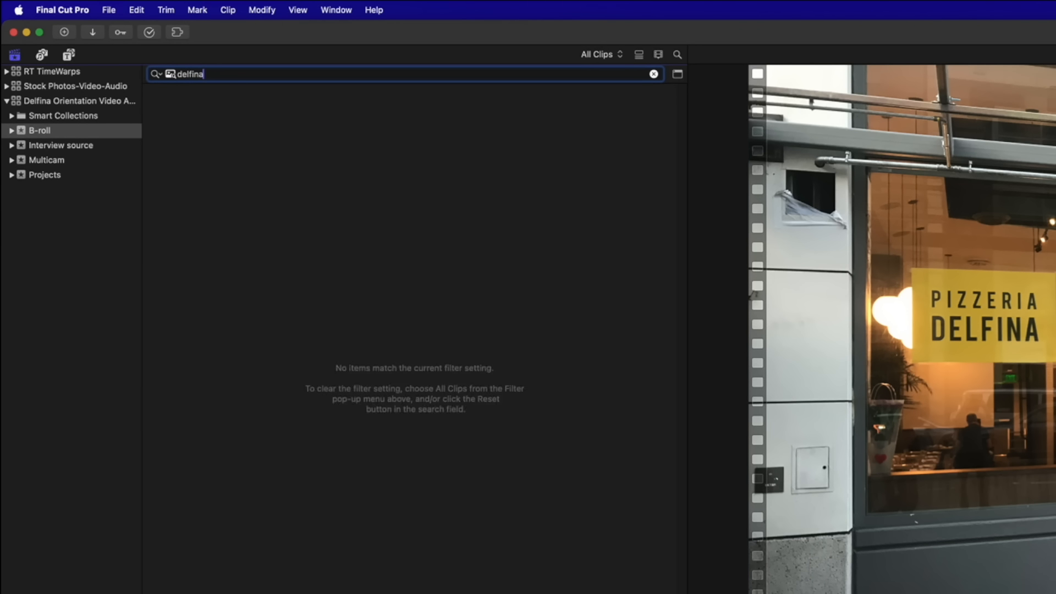
pyautogui.press('BackSpace')
pyautogui.press('BackSpace')
pyautogui.press('BackSpace')
pyautogui.press('BackSpace')
pyautogui.press('BackSpace')
pyautogui.press('BackSpace')
pyautogui.press('BackSpace')
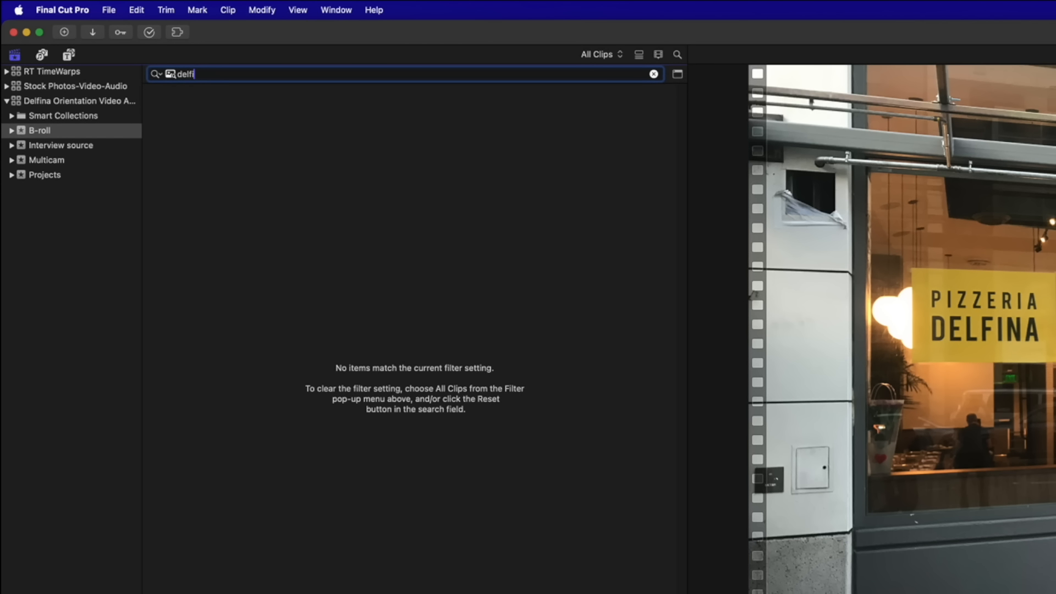
pyautogui.write('text')
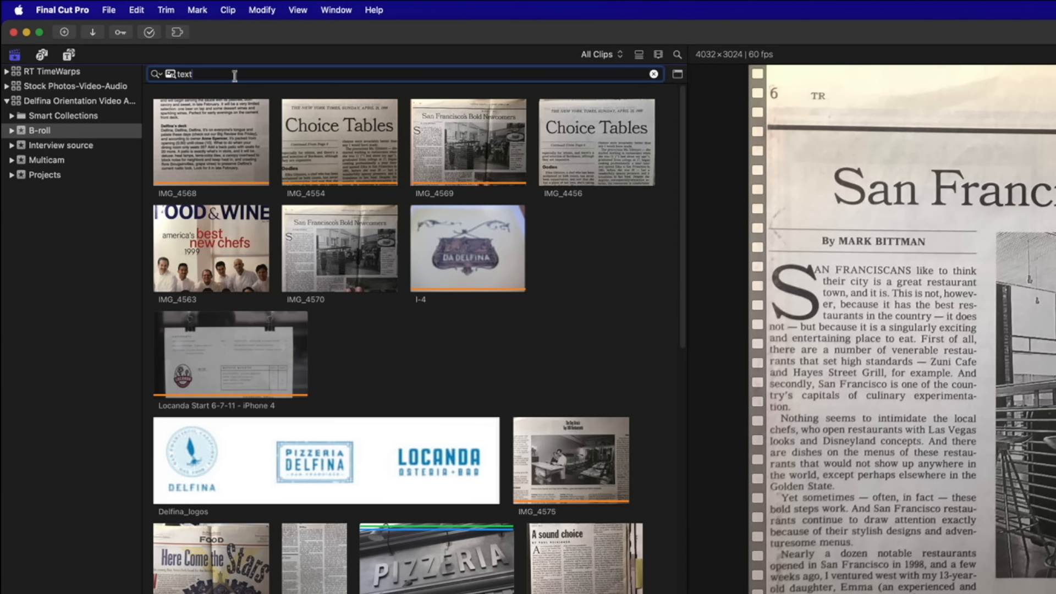
# Browse the 'text' results, then replace the search term with 'article'
pyautogui.scroll(-4, 537, 332)
pyautogui.scroll(-10, 538, 332)
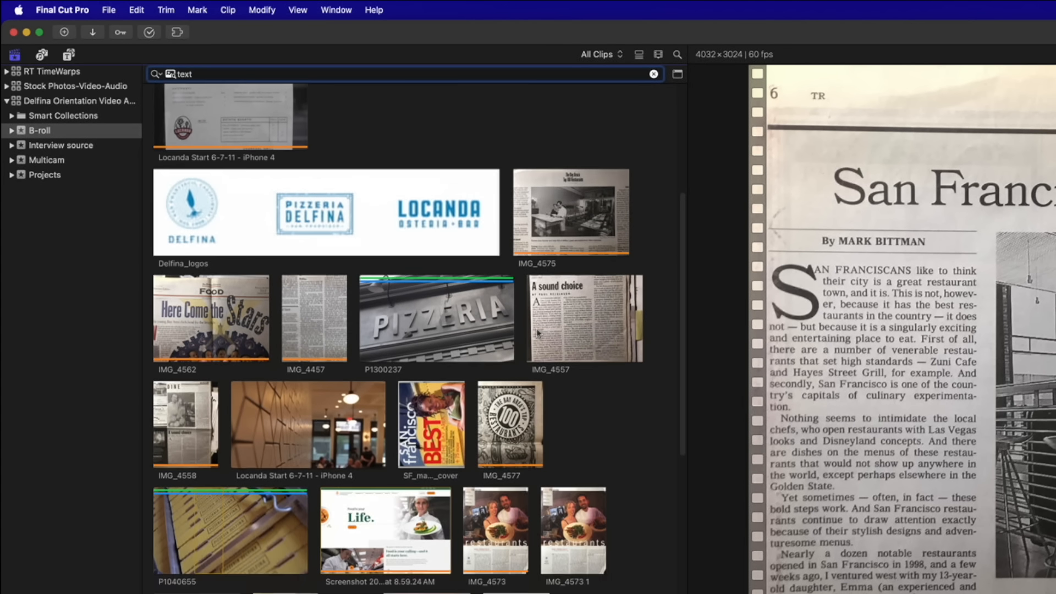
pyautogui.scroll(-5, 524, 420)
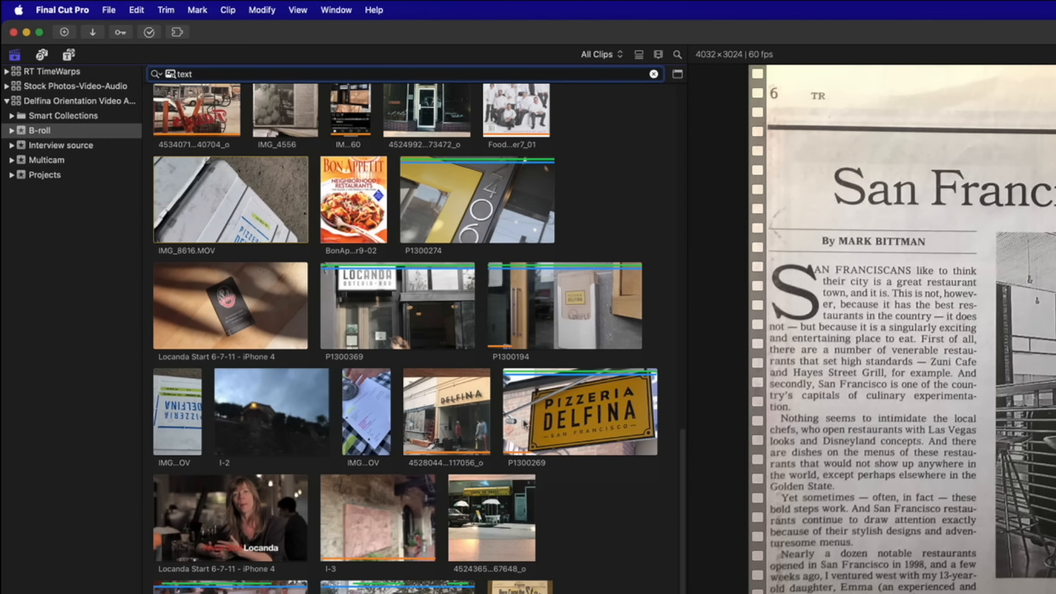
pyautogui.click(422, 466)
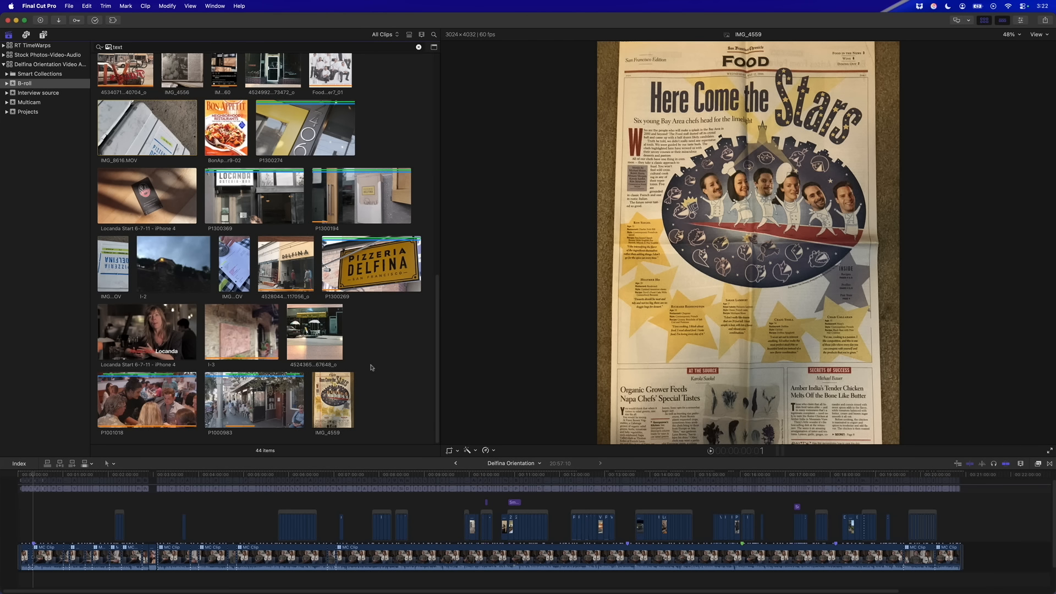
pyautogui.scroll(10, 275, 302)
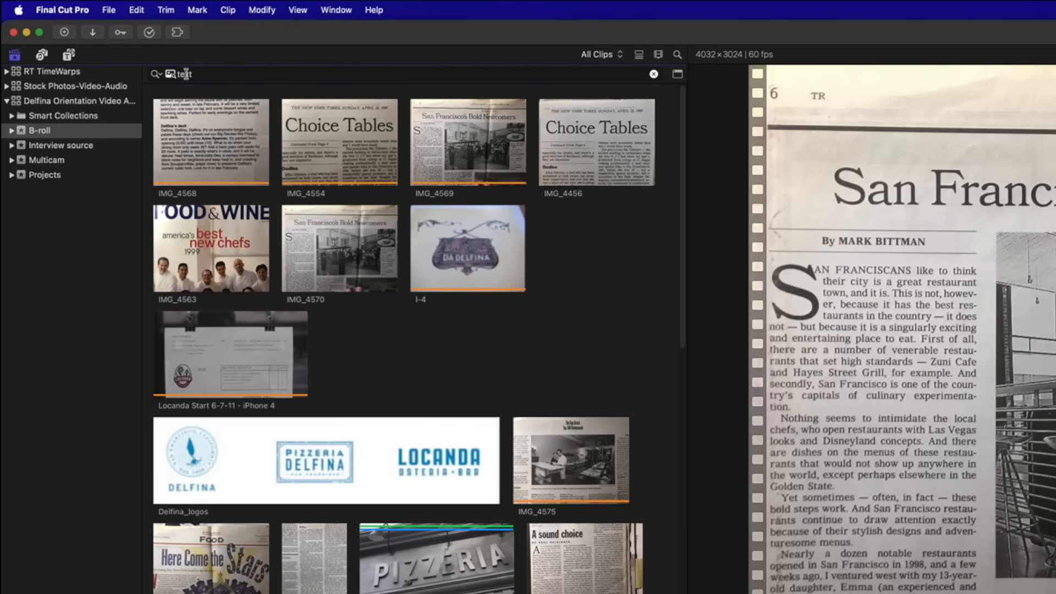
pyautogui.doubleClick(118, 47)
pyautogui.write('article')
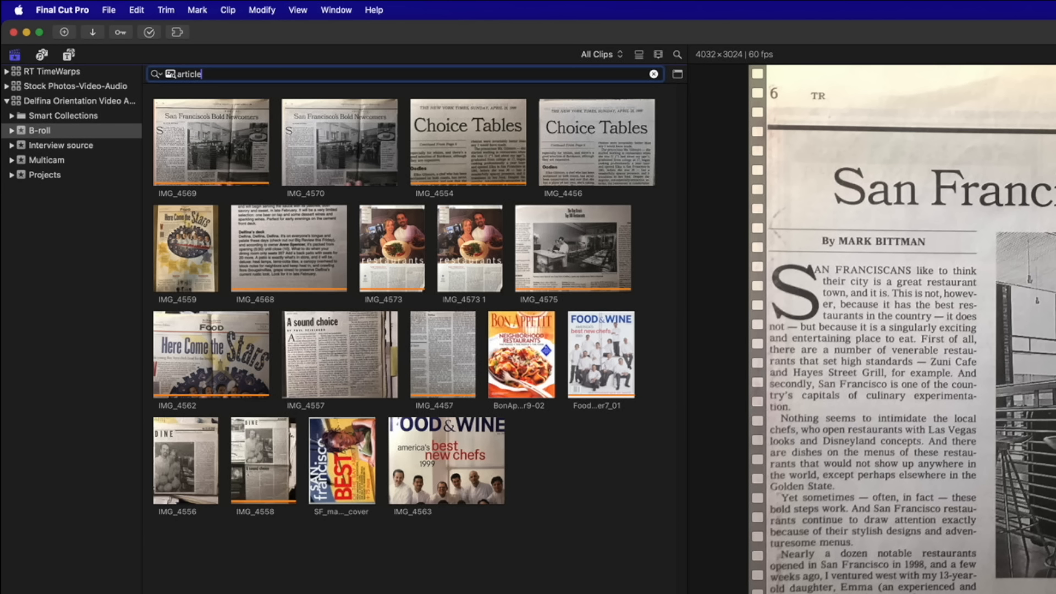
# Try 'interior', 'exterior' and 'wide shot' as visual search terms
pyautogui.doubleClick(187, 73)
pyautogui.write('interior')
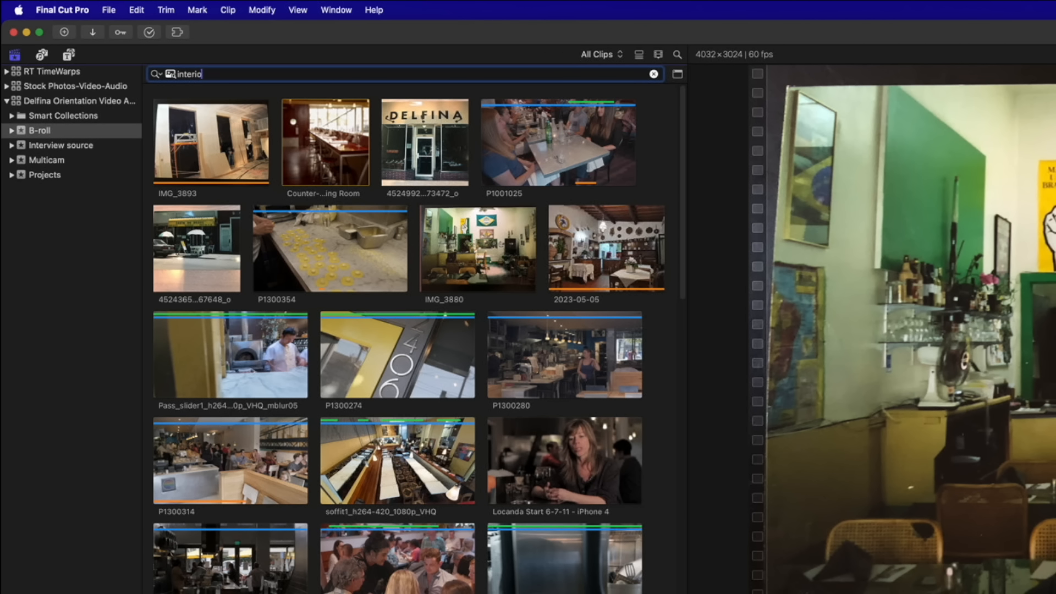
pyautogui.press('BackSpace')
pyautogui.press('BackSpace')
pyautogui.press('BackSpace')
pyautogui.write('ex')
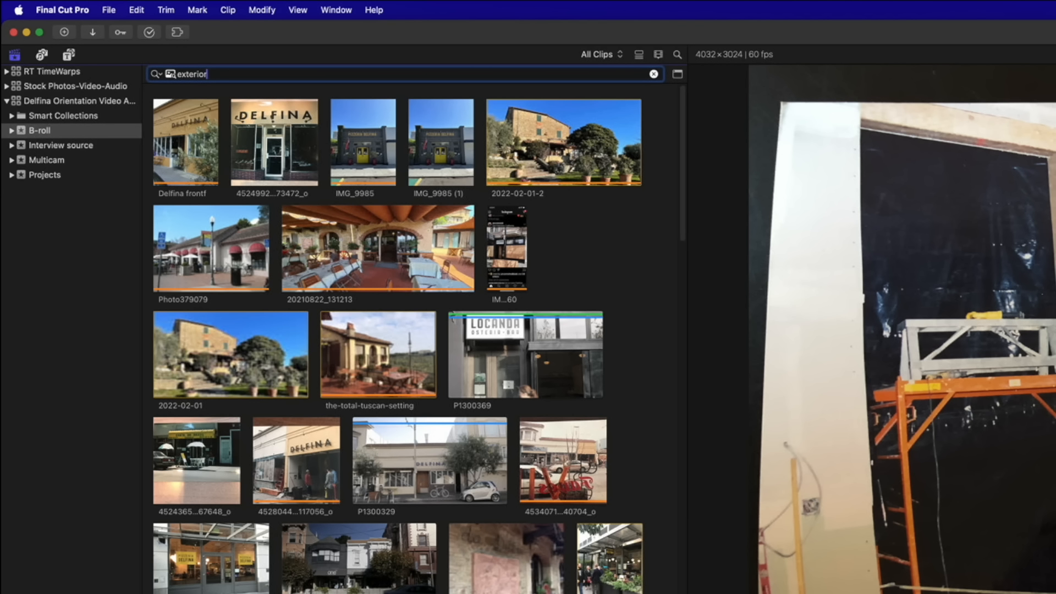
pyautogui.press('BackSpace')
pyautogui.write('wide shot')
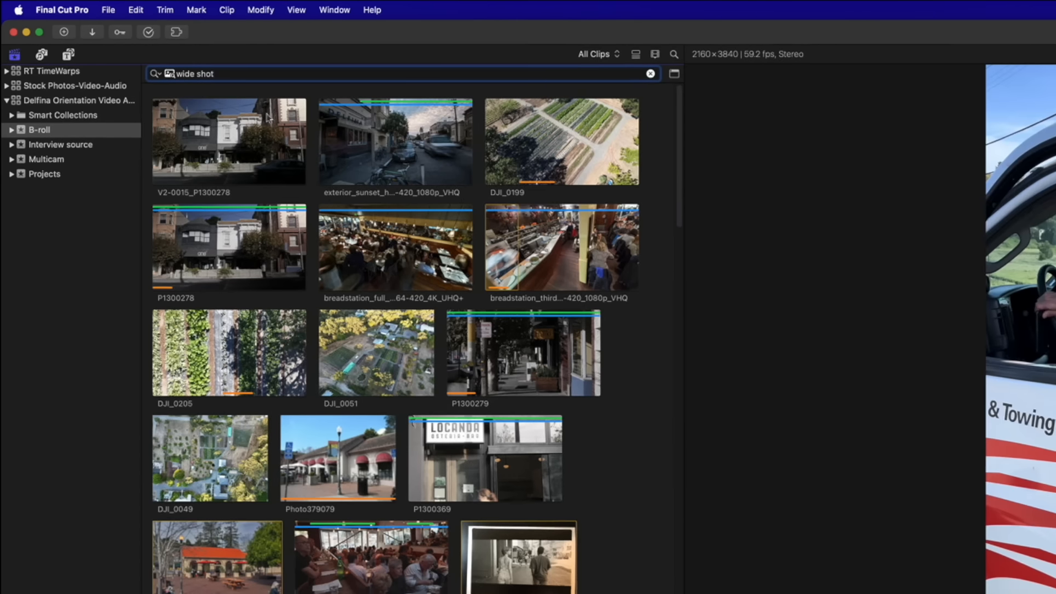
# Look over the wide shot results, try 'medium shot', then settle on 'close up'
pyautogui.scroll(-15, 224, 221)
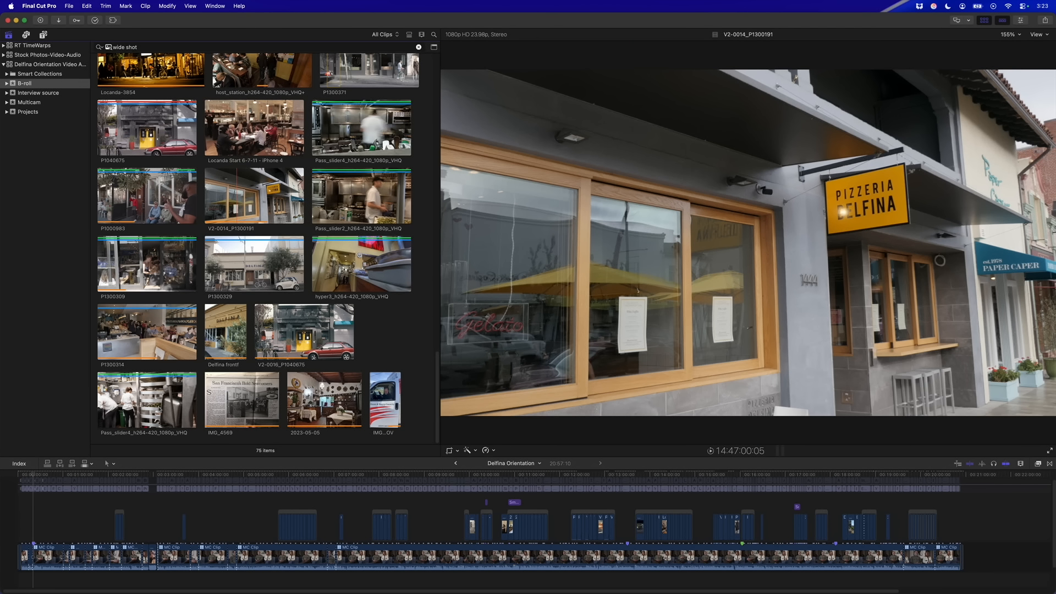
pyautogui.scroll(5, 259, 247)
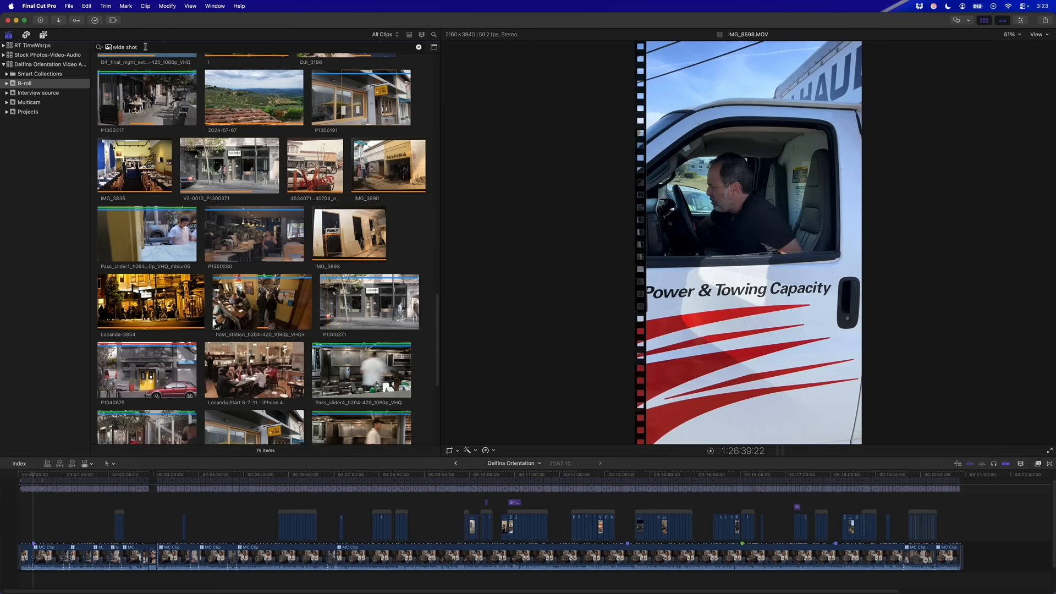
pyautogui.tripleClick(145, 46)
pyautogui.write('medi')
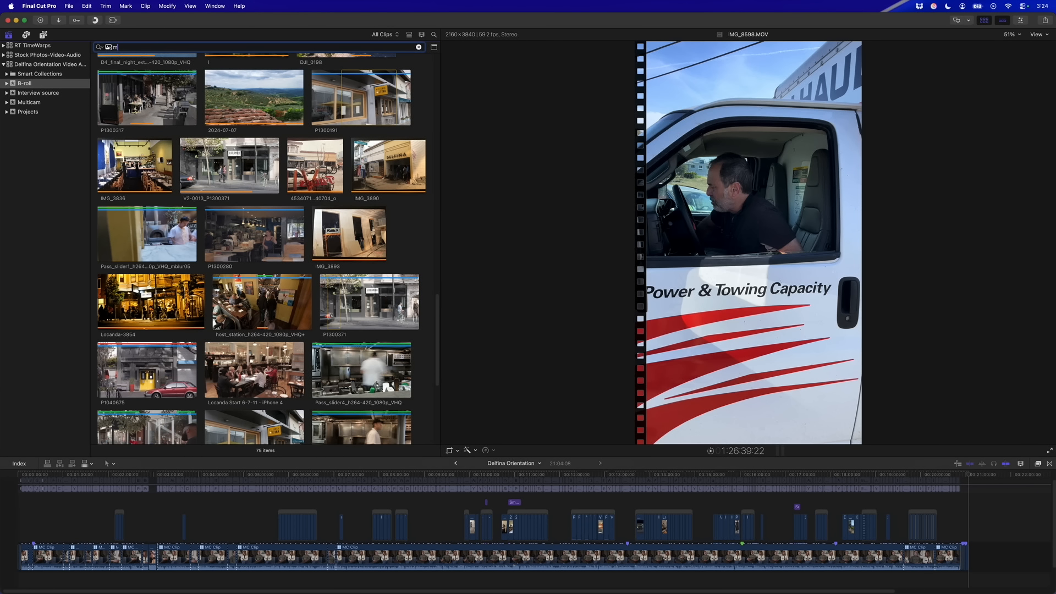
pyautogui.write('um sho')
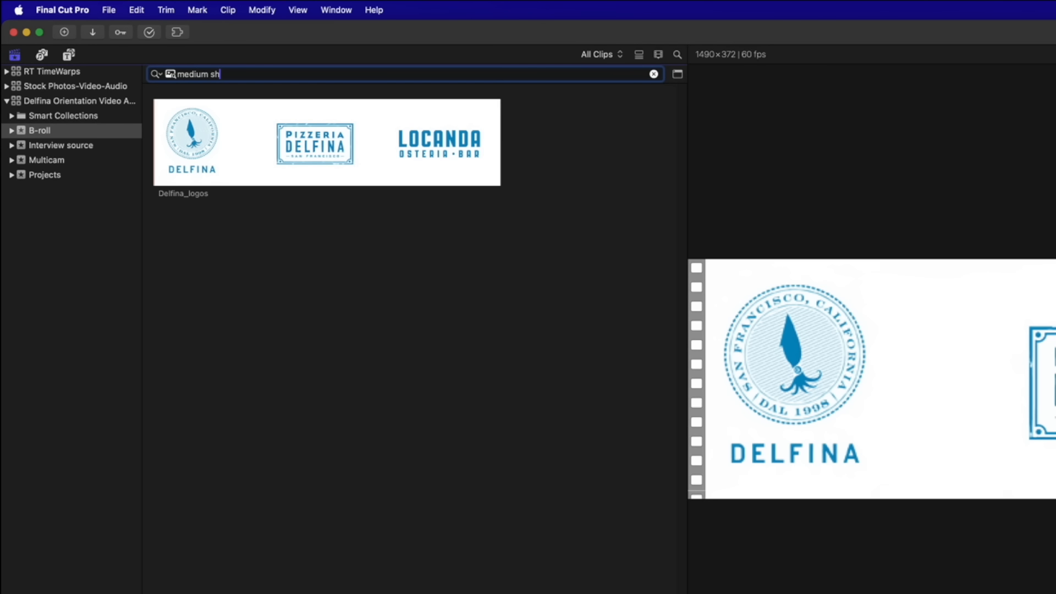
pyautogui.press('BackSpace')
pyautogui.press('BackSpace')
pyautogui.press('BackSpace')
pyautogui.press('BackSpace')
pyautogui.press('BackSpace')
pyautogui.press('BackSpace')
pyautogui.press('BackSpace')
pyautogui.press('BackSpace')
pyautogui.press('BackSpace')
pyautogui.press('BackSpace')
pyautogui.write('close up')
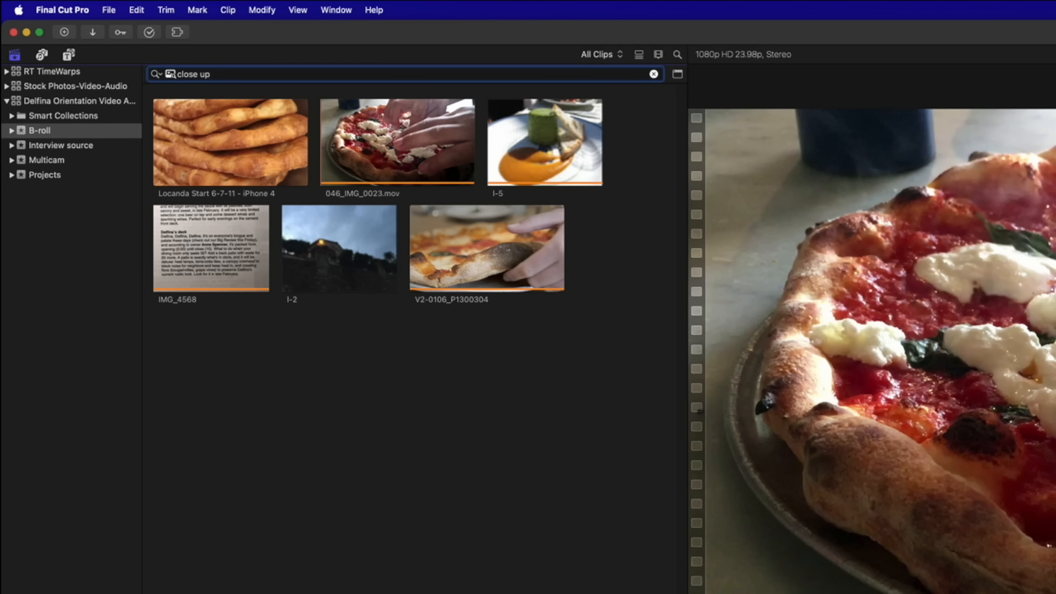
# Replace the search with 'drone' and select the IMG_8618 clip
pyautogui.press('super+a')
pyautogui.press('BackSpace')
pyautogui.write('drone')
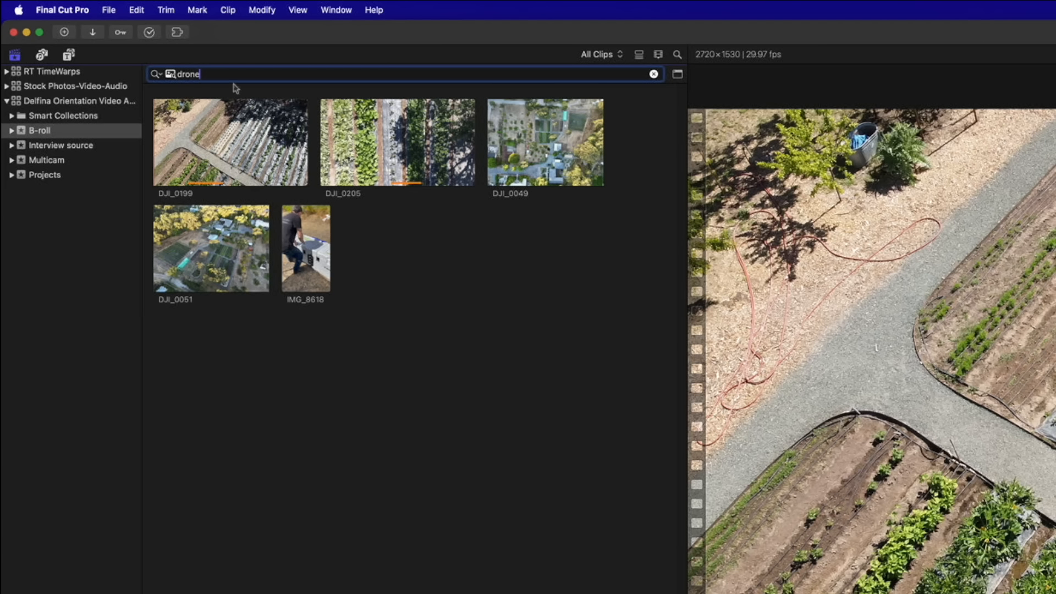
pyautogui.click(437, 147)
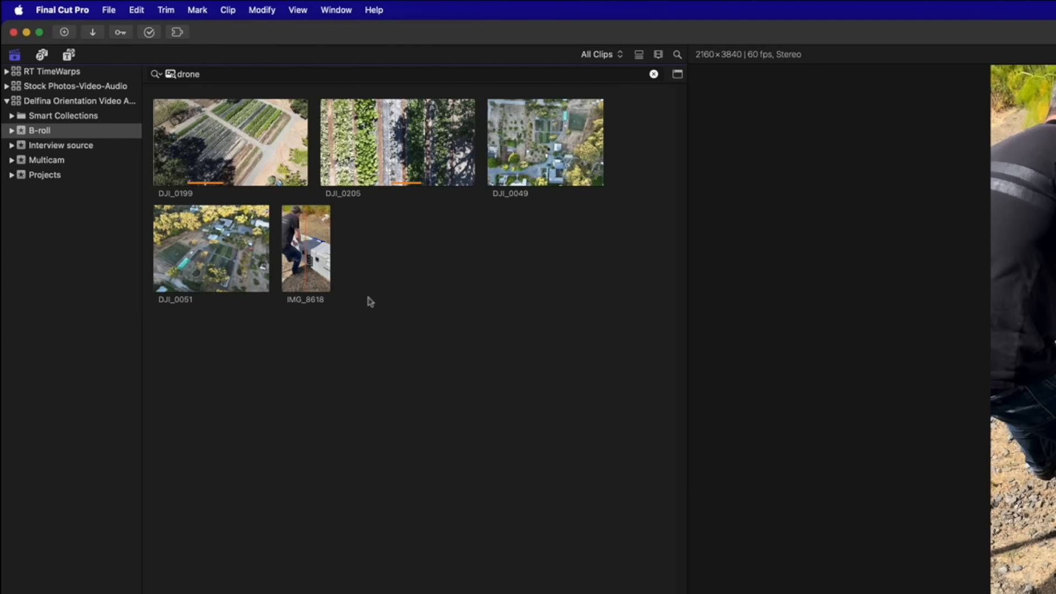
pyautogui.click(315, 280)
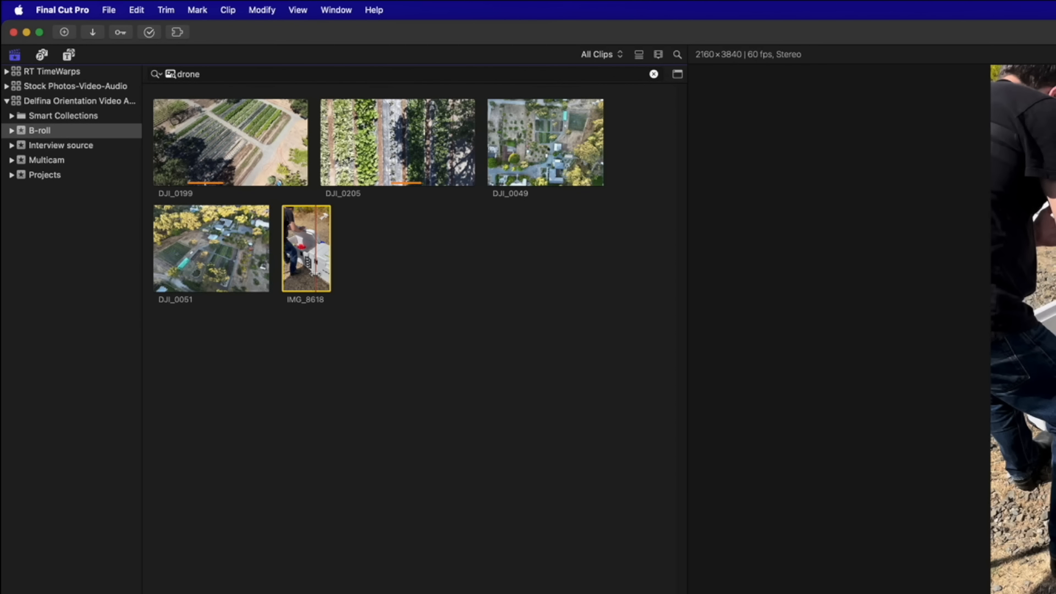
# Toggle list view on and off, then change the visual search to 'DJI'
pyautogui.press('alt+super+2')
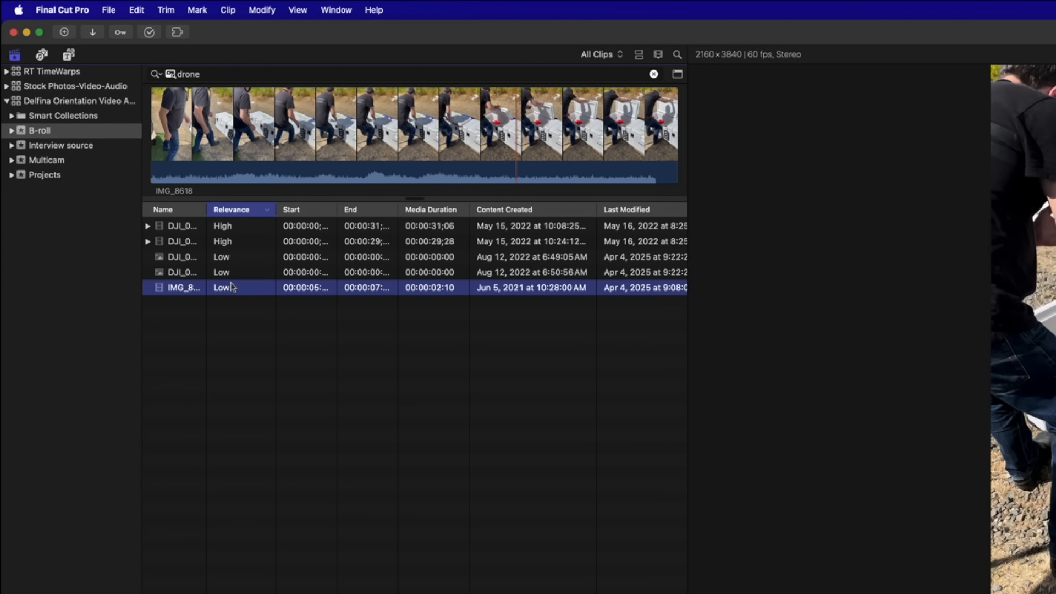
pyautogui.press('alt+super+1')
pyautogui.doubleClick(188, 74)
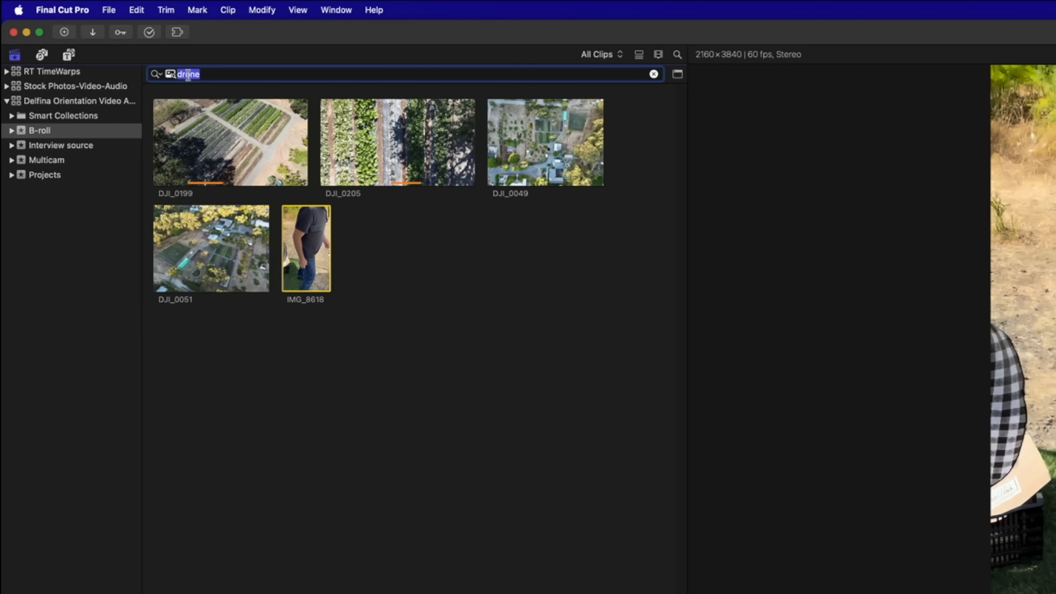
pyautogui.write('DJI')
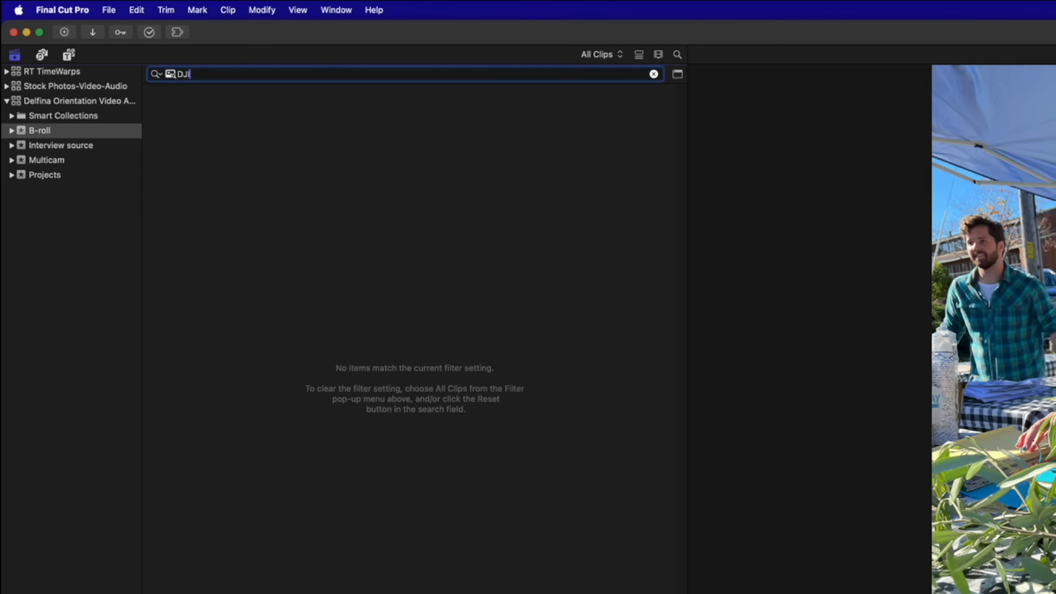
# Switch the search to All Text for DJI, then back to Visual and type 'construction'
pyautogui.click(156, 74)
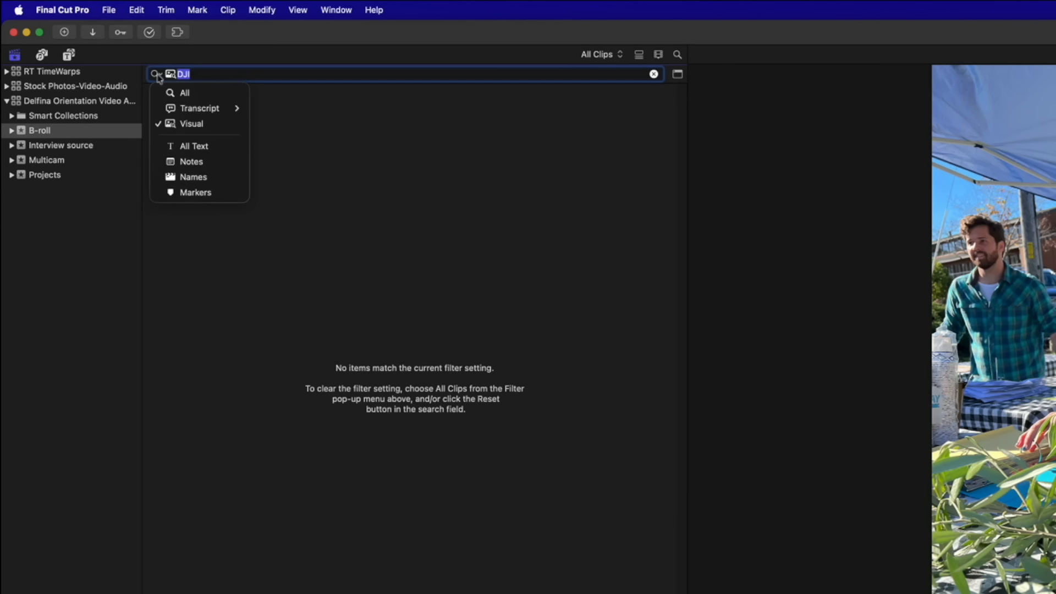
pyautogui.click(187, 147)
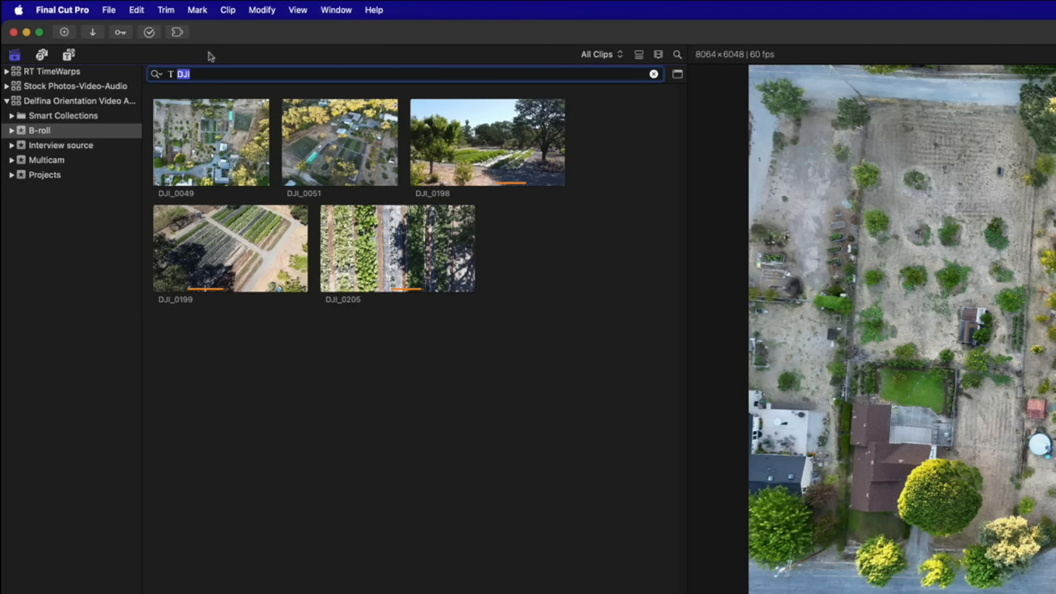
pyautogui.click(157, 73)
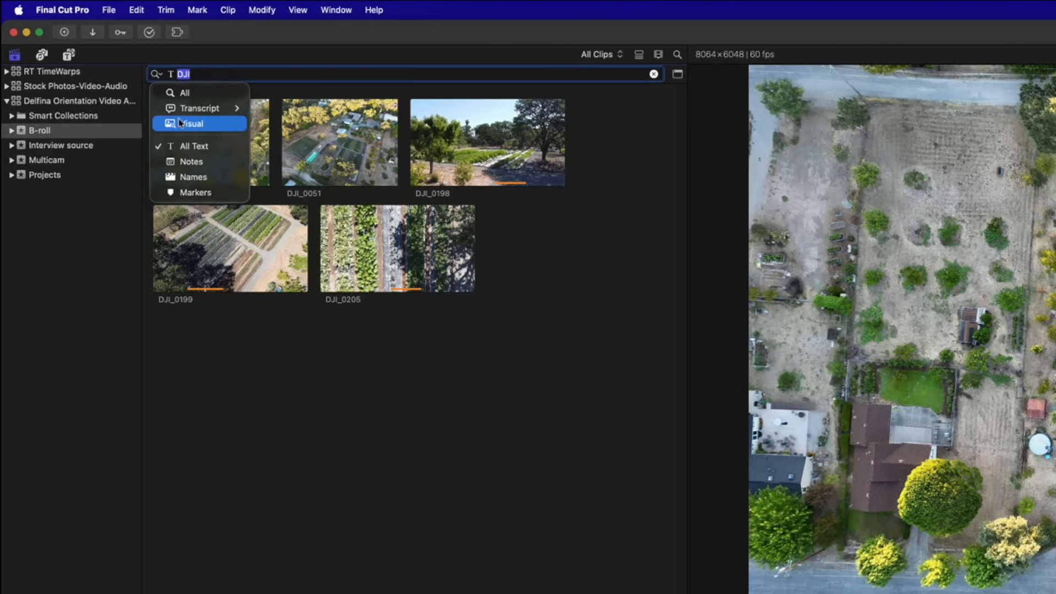
pyautogui.click(185, 123)
pyautogui.write('construction')
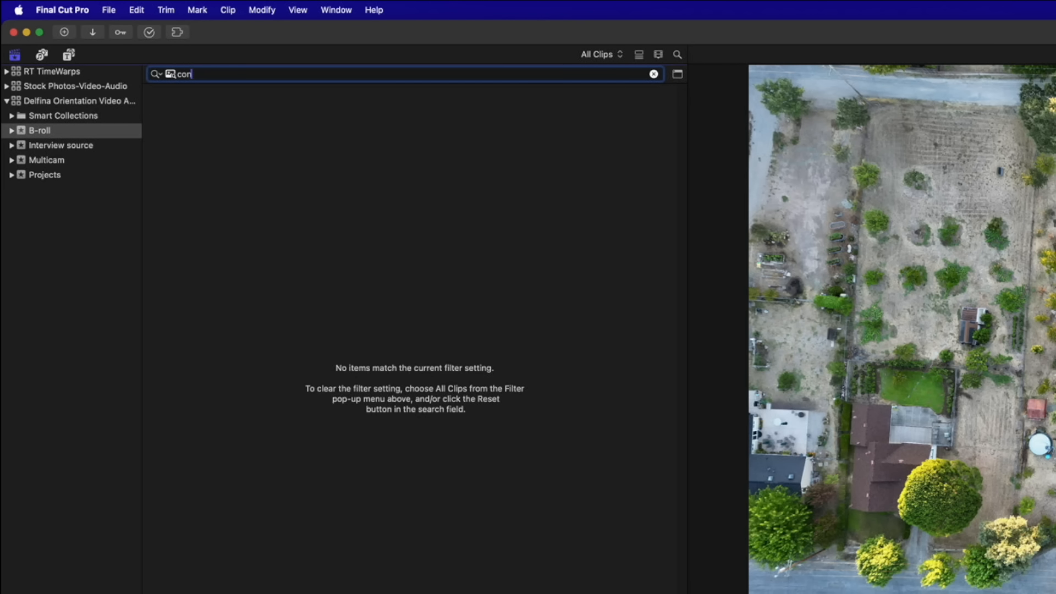
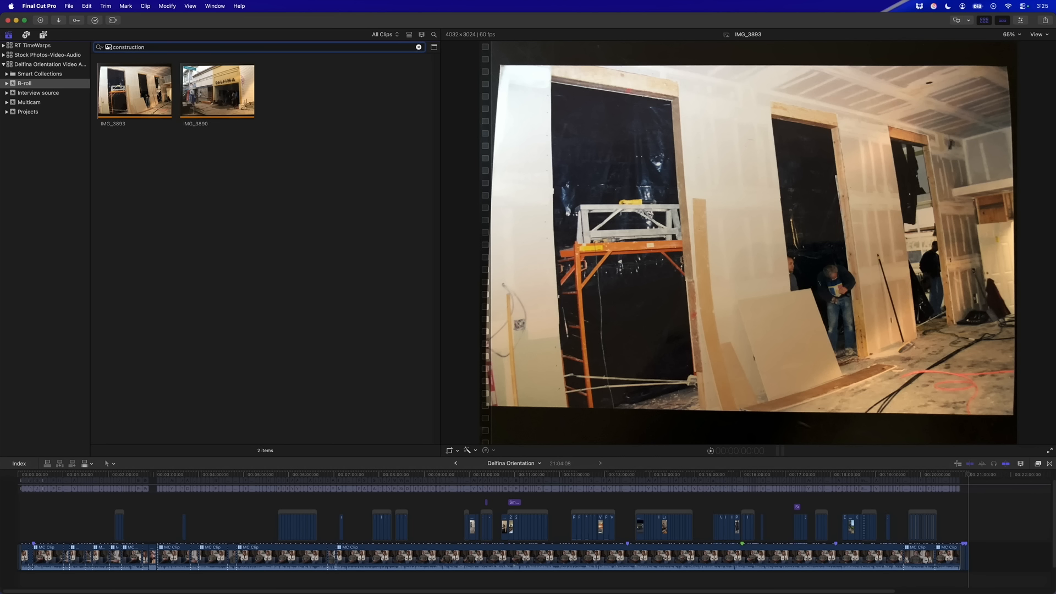
# Change the B-roll visual search term from 'sitting' to 'standing'
pyautogui.doubleClick(128, 47)
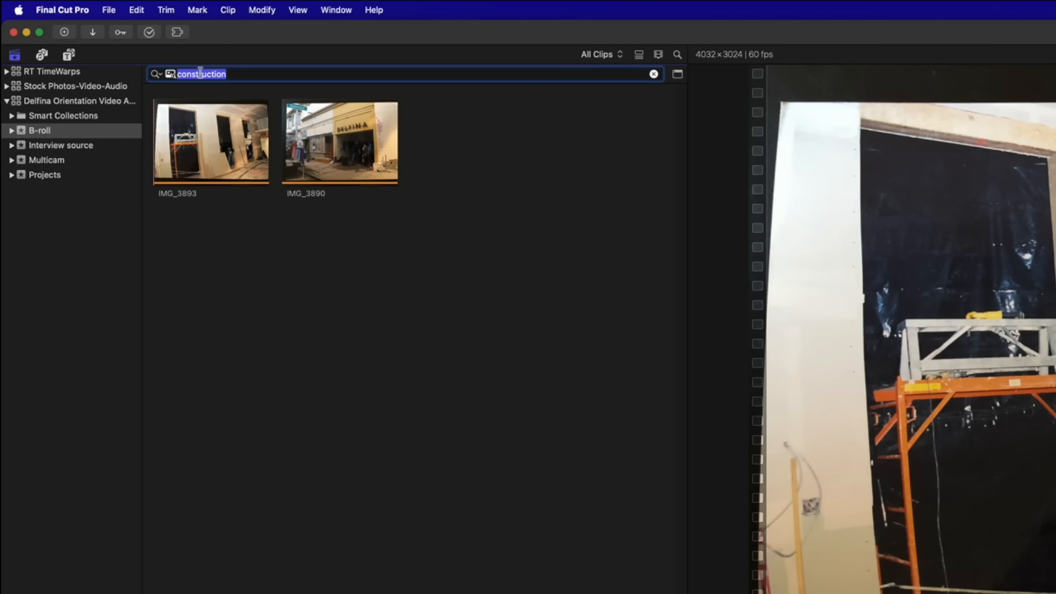
pyautogui.write('sit')
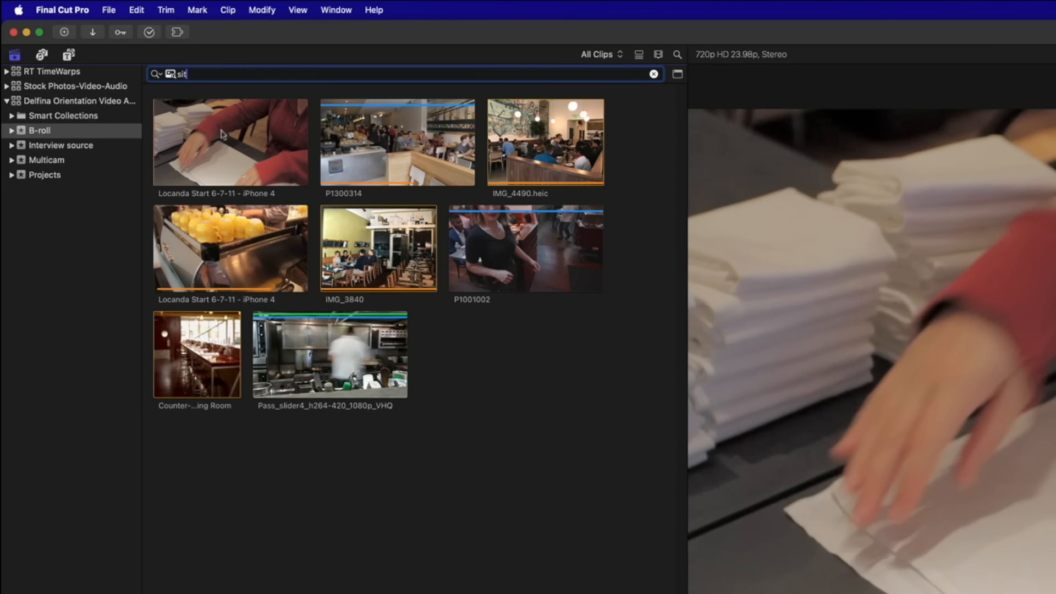
pyautogui.click(314, 138)
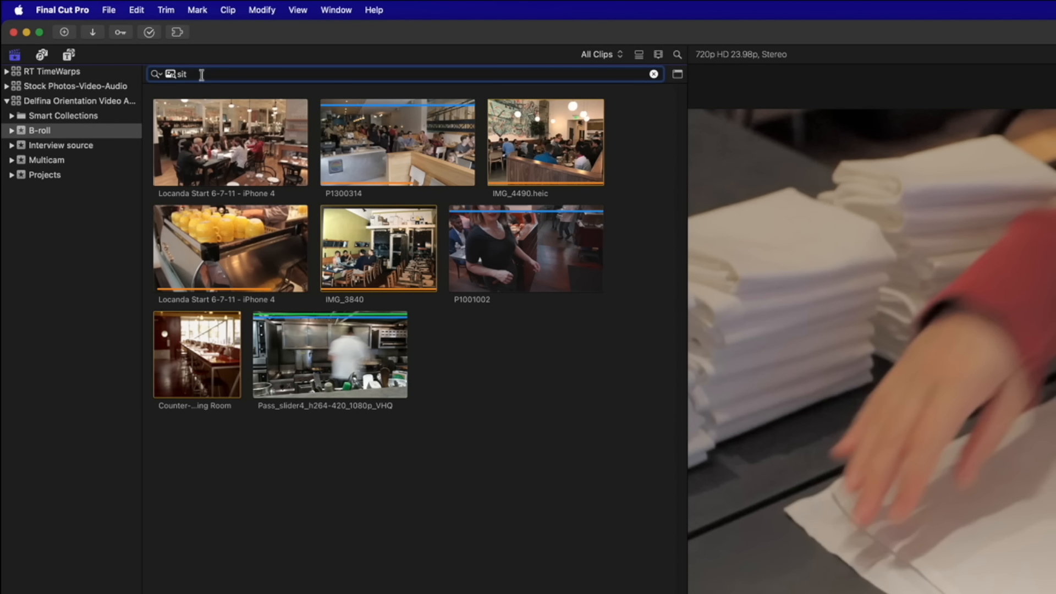
pyautogui.write('ting')
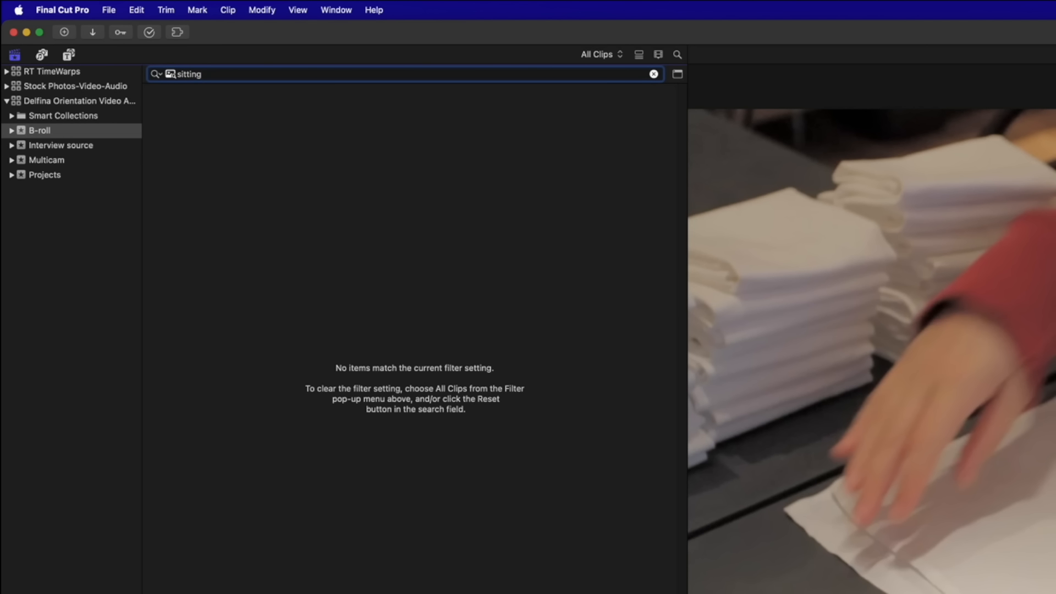
pyautogui.press('BackSpace')
pyautogui.press('BackSpace')
pyautogui.press('BackSpace')
pyautogui.press('BackSpace')
pyautogui.press('BackSpace')
pyautogui.press('BackSpace')
pyautogui.press('BackSpace')
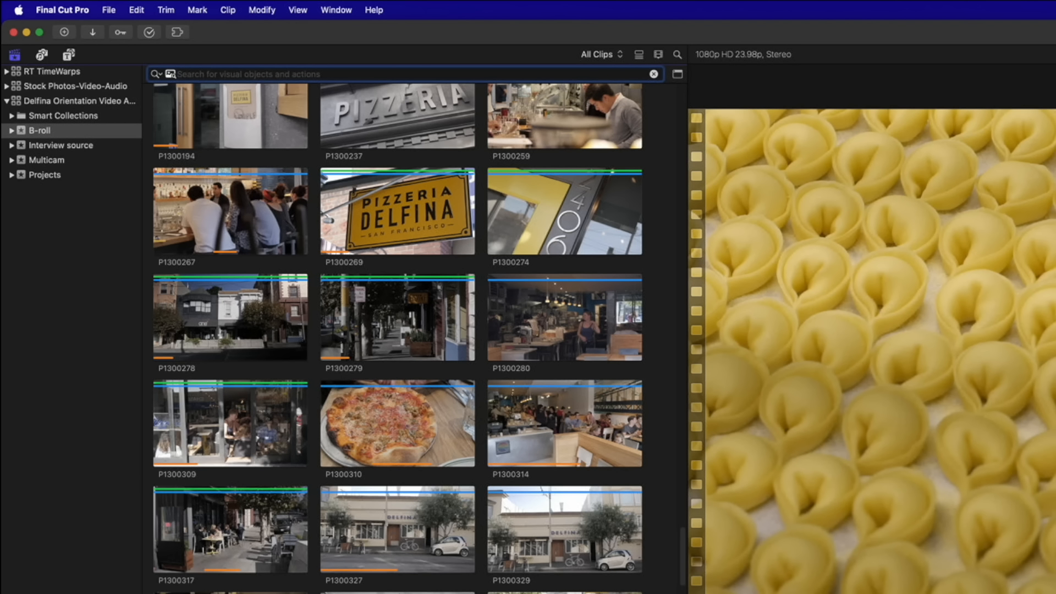
pyautogui.write('stand')
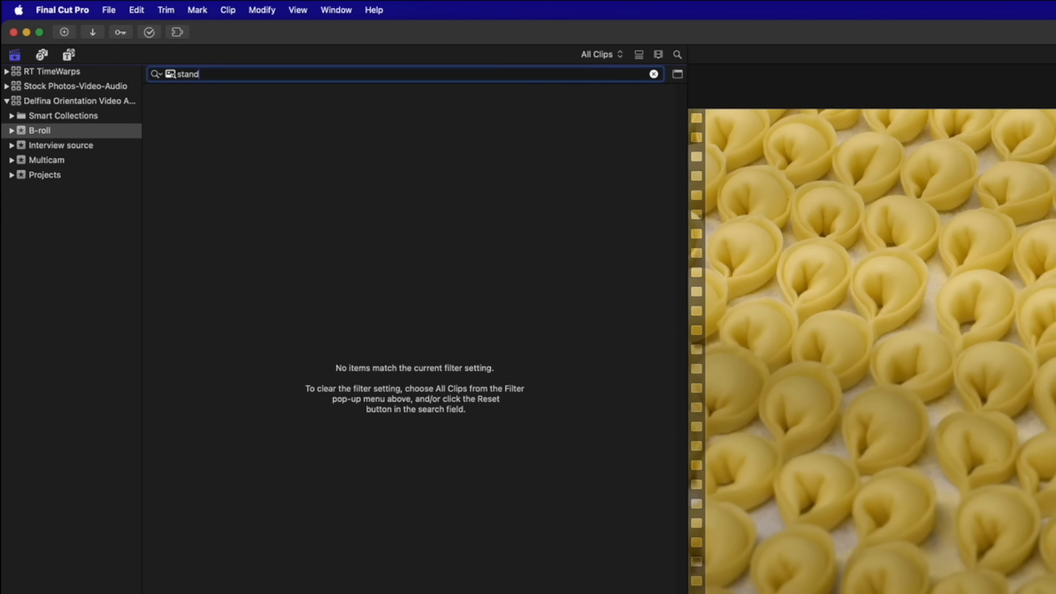
pyautogui.write('ing')
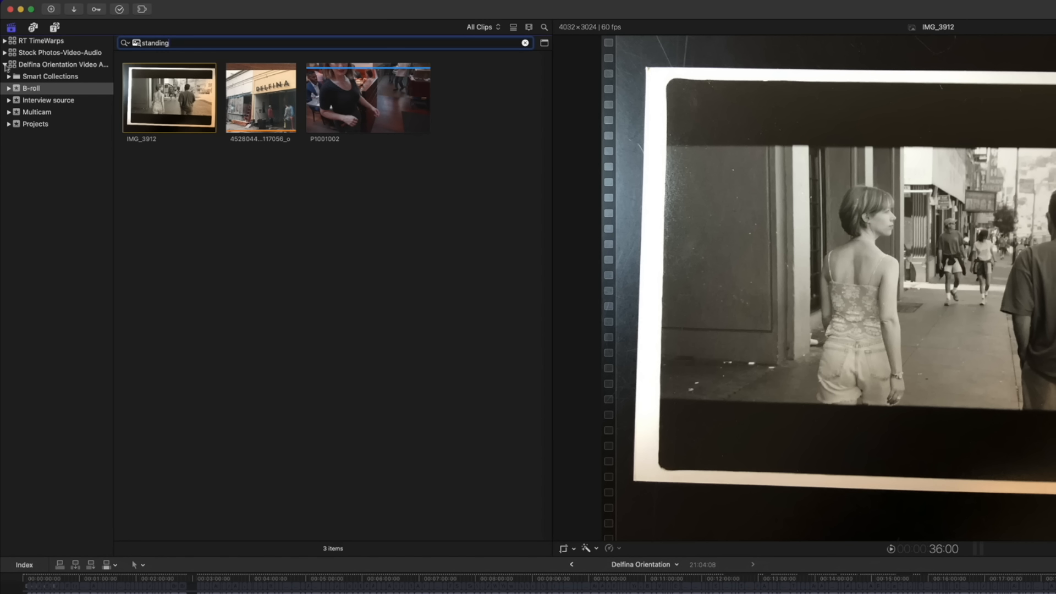
# Collapse the Delfina Orientation library and show the Stock Photos-Video-Audio library's clips
pyautogui.click(4, 65)
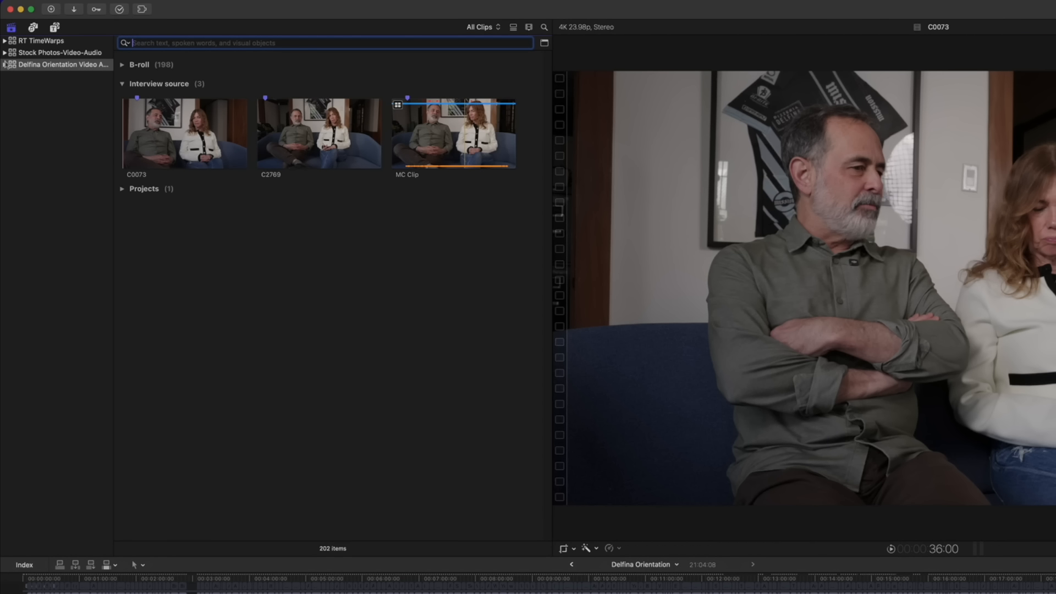
pyautogui.click(51, 54)
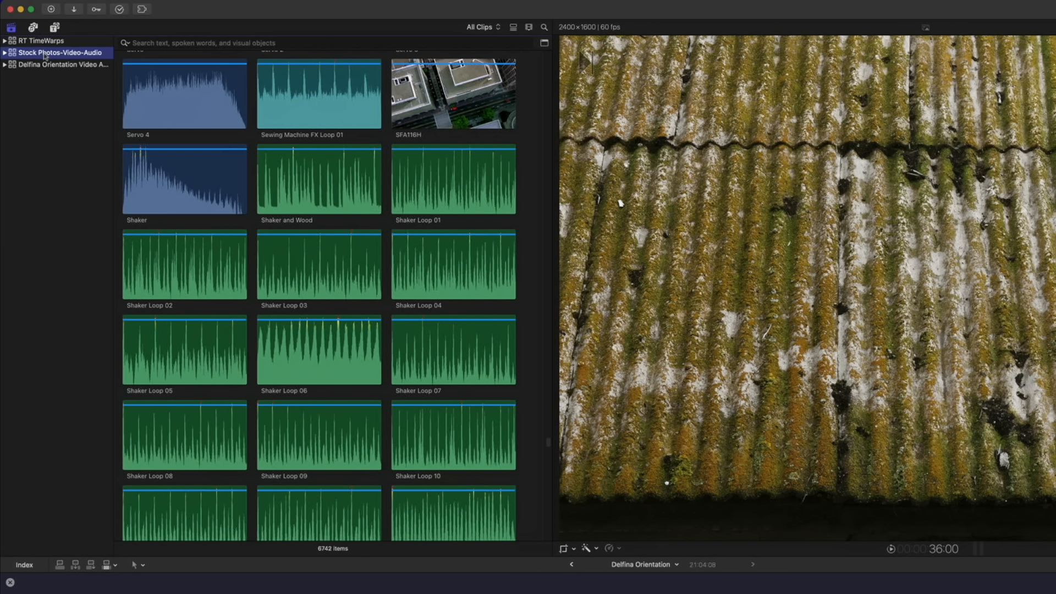
pyautogui.click(5, 53)
pyautogui.click(9, 77)
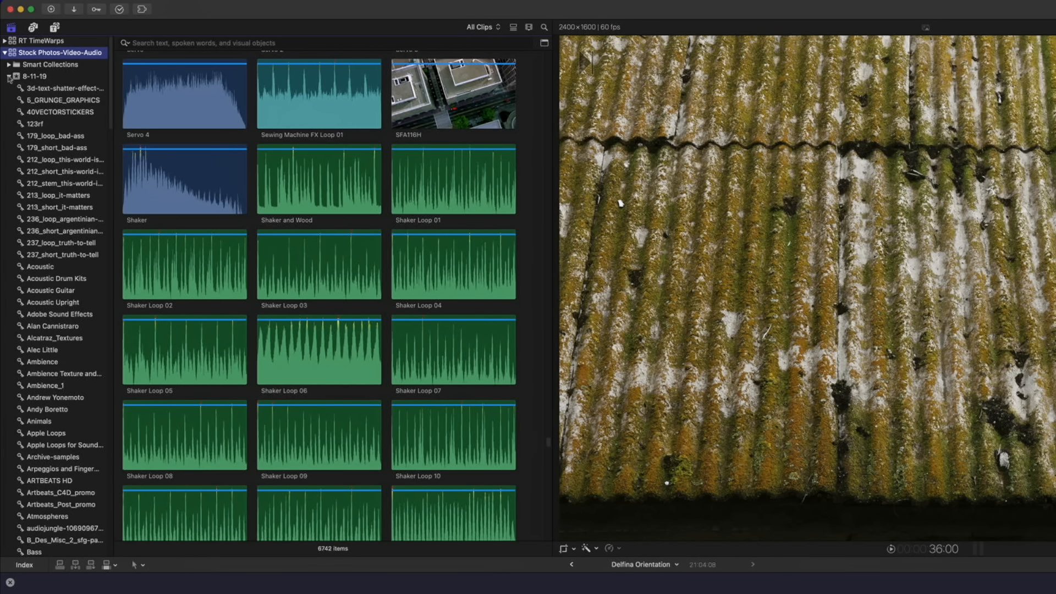
pyautogui.click(9, 76)
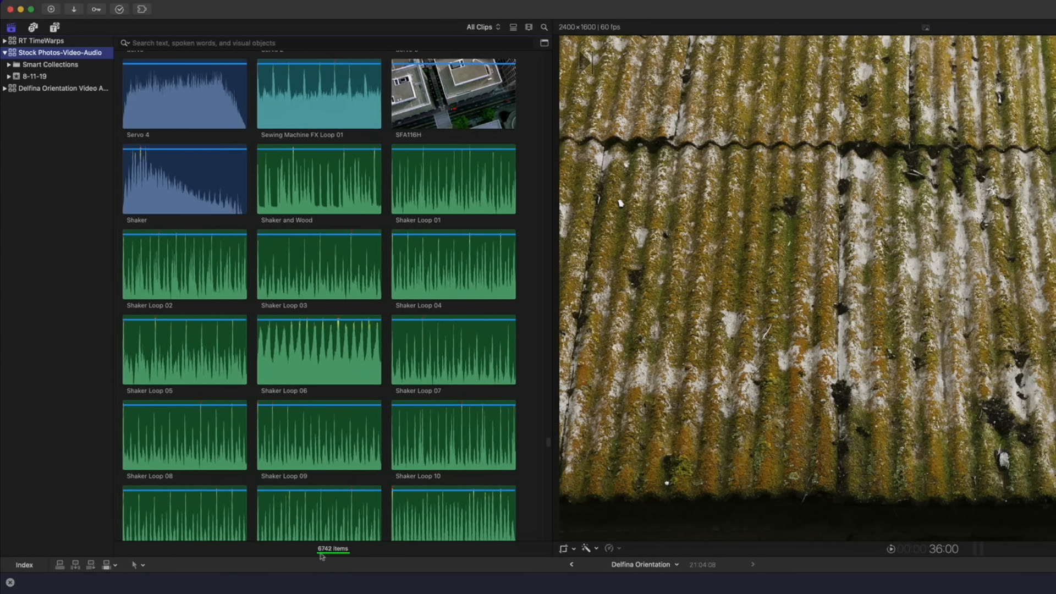
# Search the stock library for 'clouds' and scroll through the 109 results
pyautogui.click(171, 43)
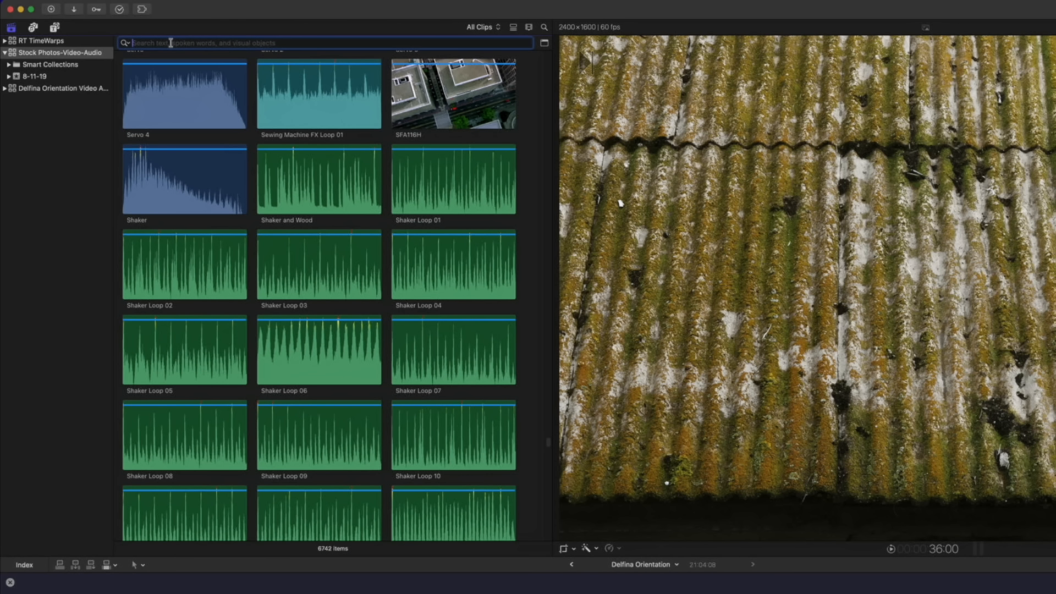
pyautogui.write('clouds')
pyautogui.scroll(-2, 506, 240)
pyautogui.scroll(-8, 506, 240)
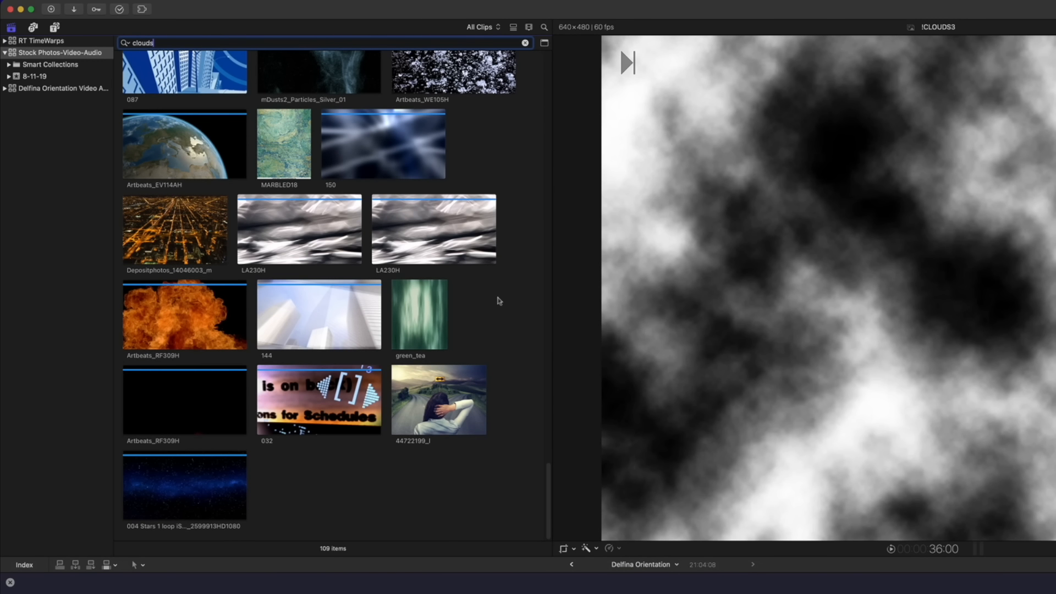
pyautogui.scroll(6, 478, 333)
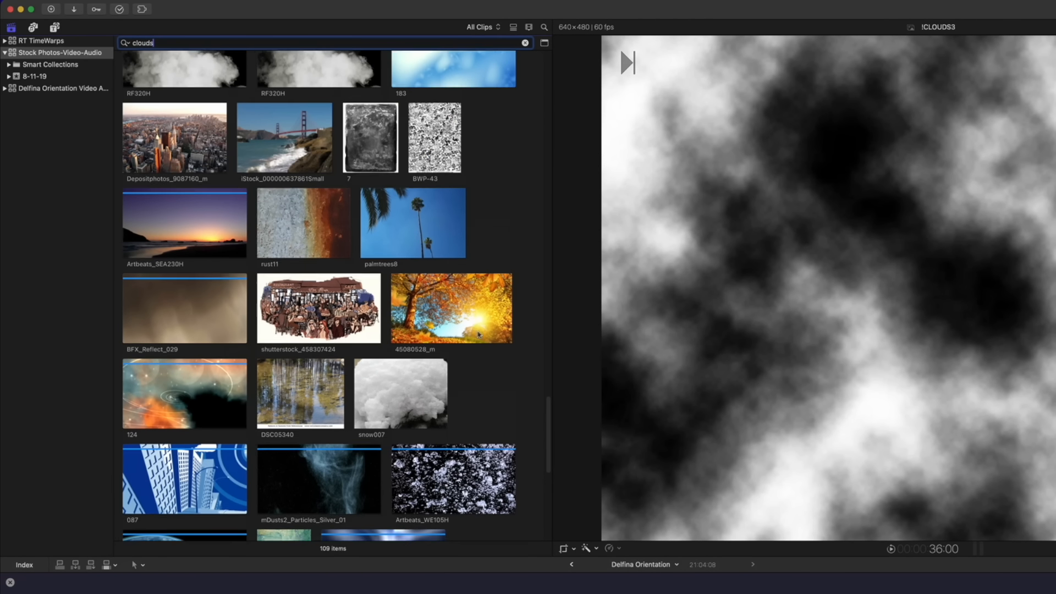
pyautogui.scroll(10, 479, 333)
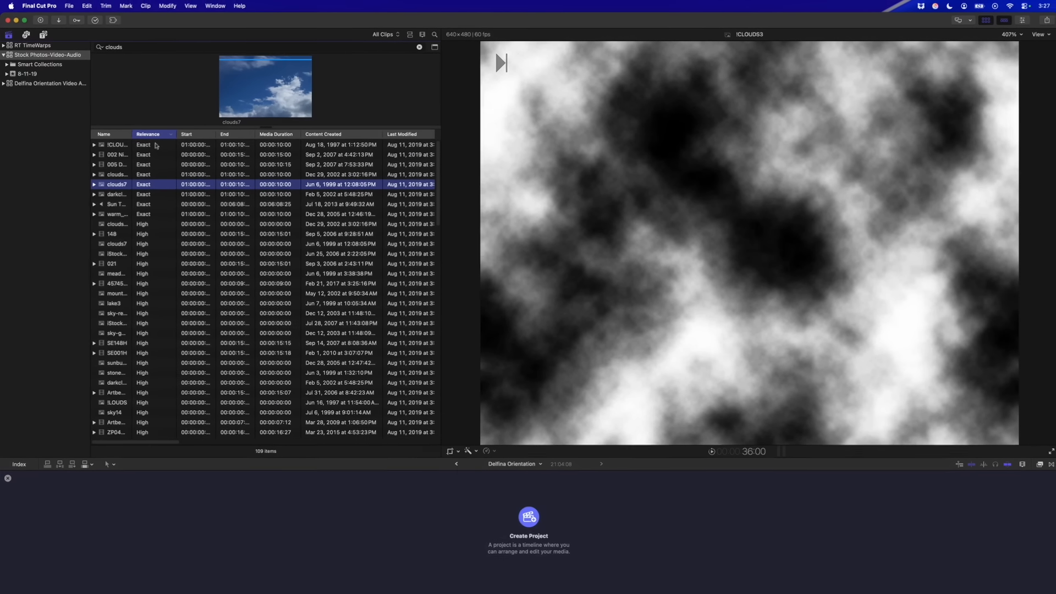
# Preview the clouds results from !CLOUDS3 through low-relevance clips, then return to thumbnail view
pyautogui.click(155, 146)
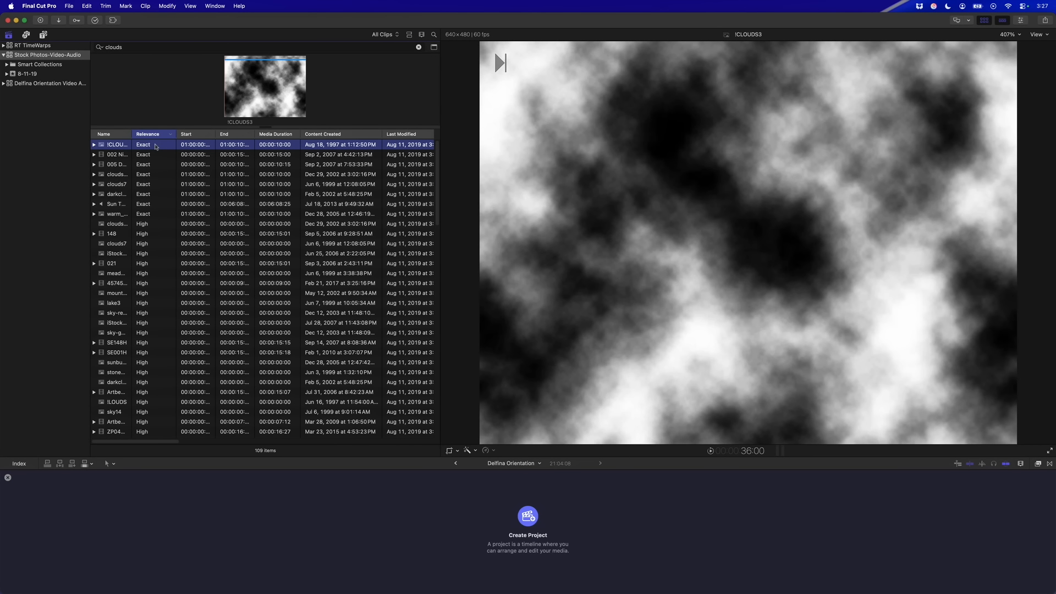
pyautogui.press('Down')
pyautogui.press('Down')
pyautogui.press('Down')
pyautogui.press('Down')
pyautogui.press('Down')
pyautogui.press('Down')
pyautogui.press('Down')
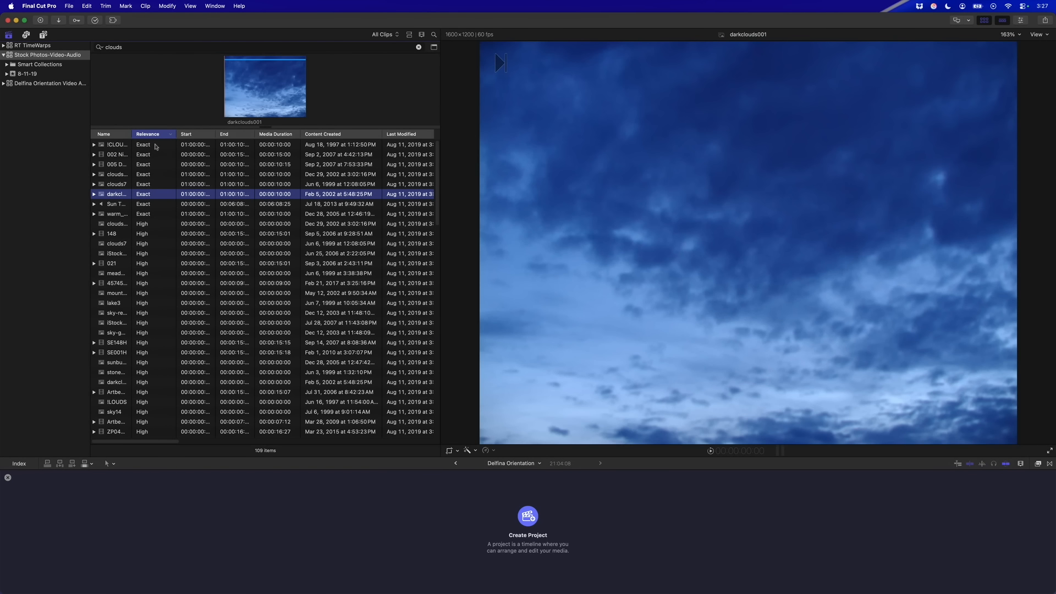
pyautogui.press('Down')
pyautogui.press('Down')
pyautogui.press('Down')
pyautogui.press('Down')
pyautogui.press('Down')
pyautogui.press('Down')
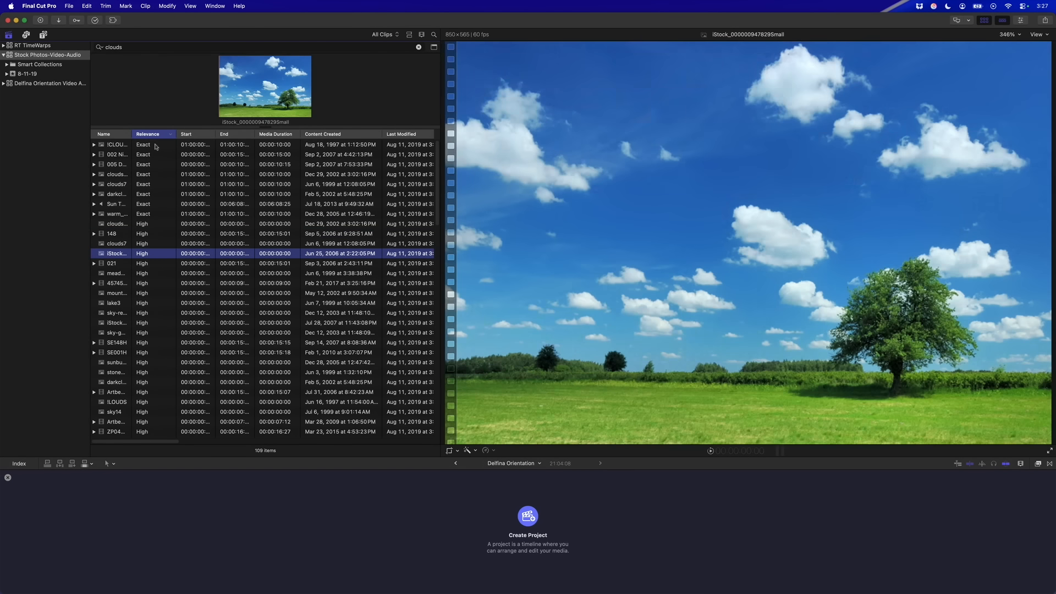
pyautogui.press('Down')
pyautogui.press('Down')
pyautogui.scroll(-10, 187, 253)
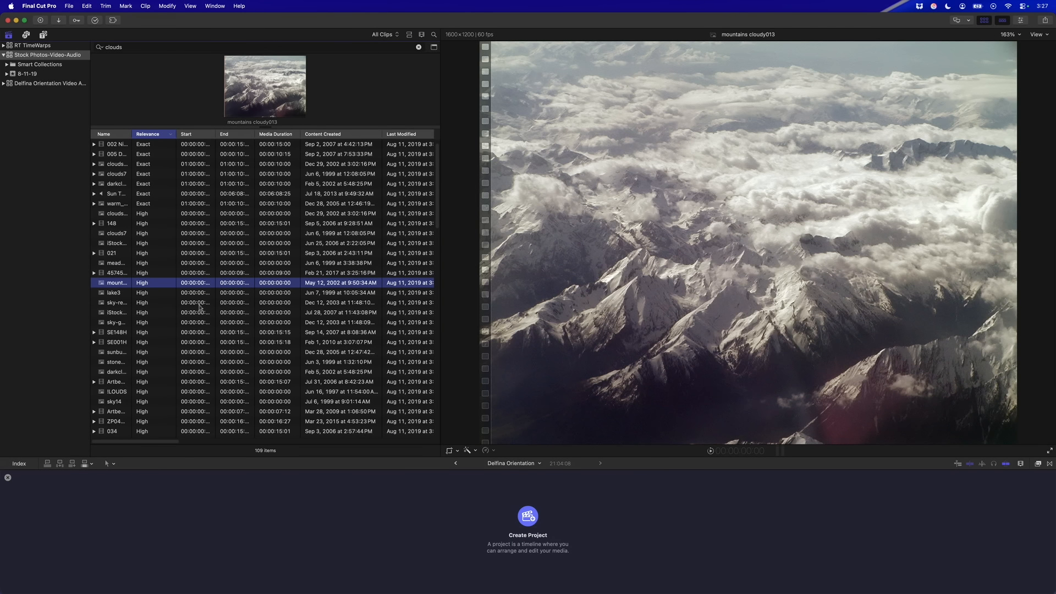
pyautogui.scroll(-10, 199, 308)
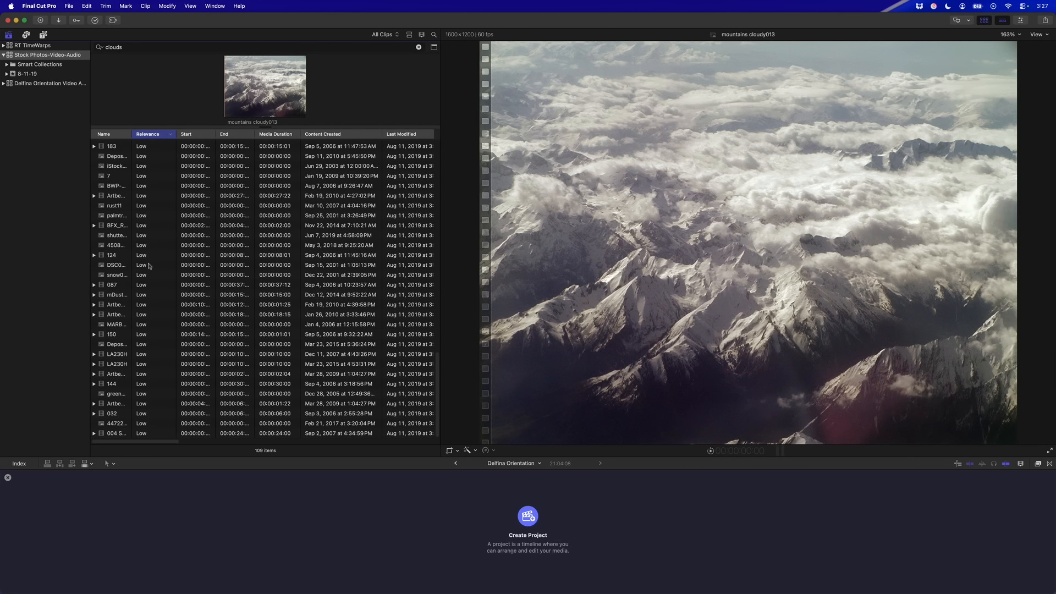
pyautogui.click(149, 265)
pyautogui.press('Down')
pyautogui.press('Down')
pyautogui.press('Down')
pyautogui.press('Down')
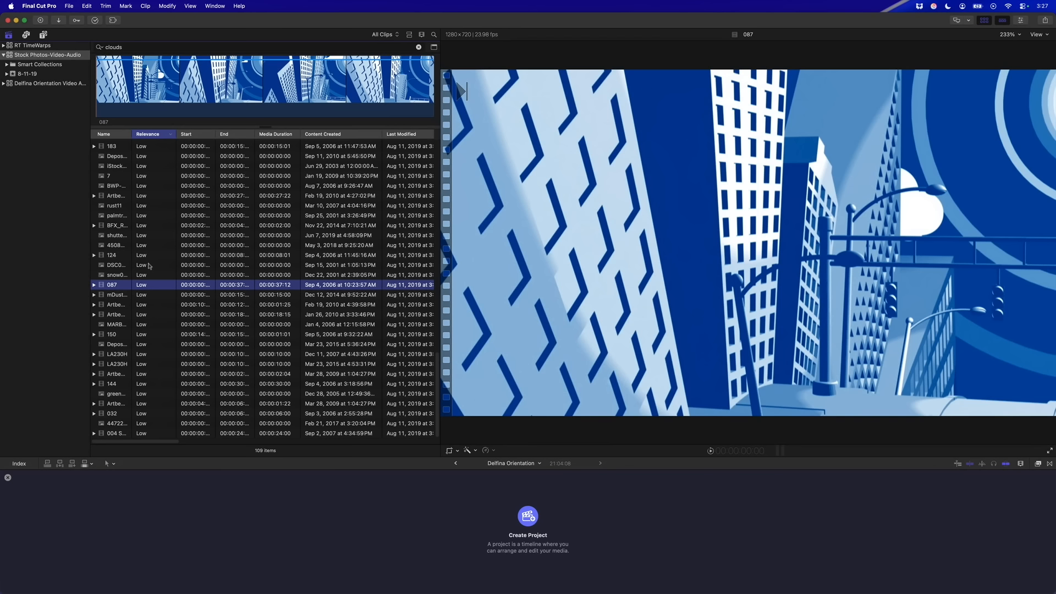
pyautogui.press('Down')
pyautogui.press('Down')
pyautogui.press('Down')
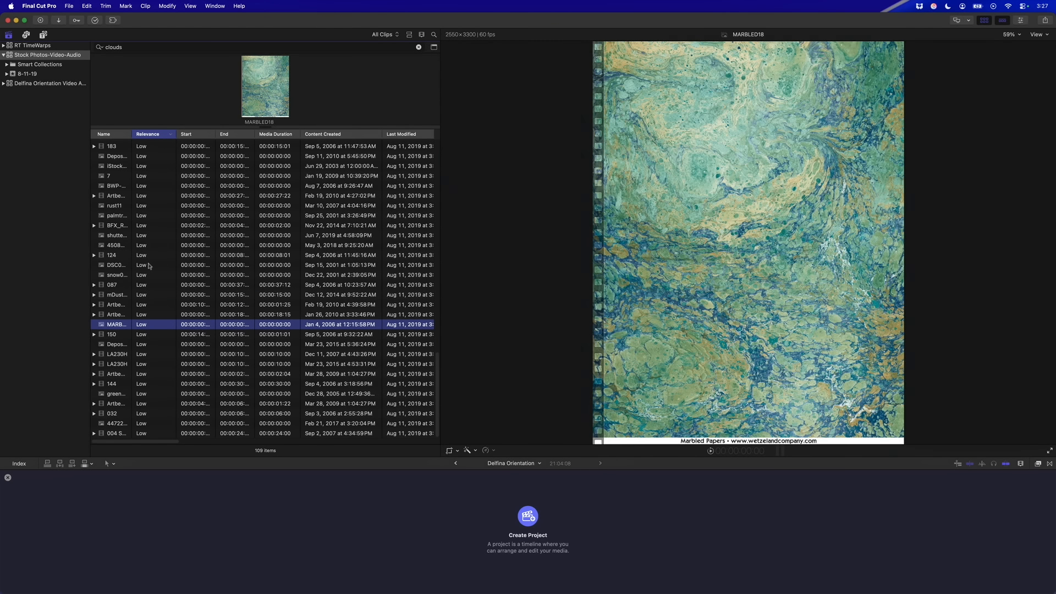
pyautogui.press('alt+super+2')
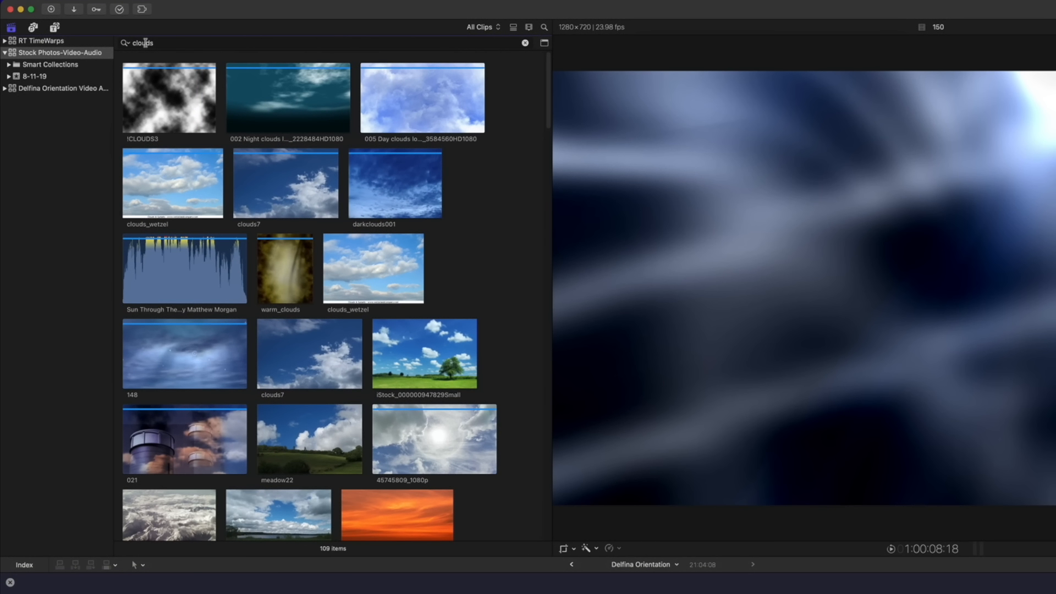
# Search for 'abstract', 'smoke' and 'fire', then show the RT TimeWarps library's 172 clips
pyautogui.doubleClick(123, 45)
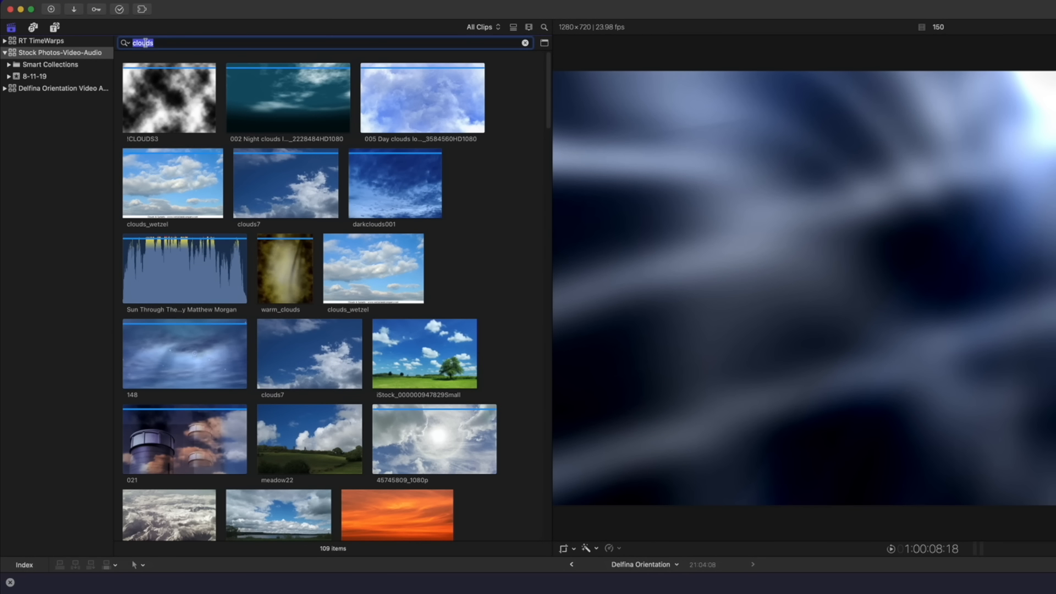
pyautogui.write('abstract')
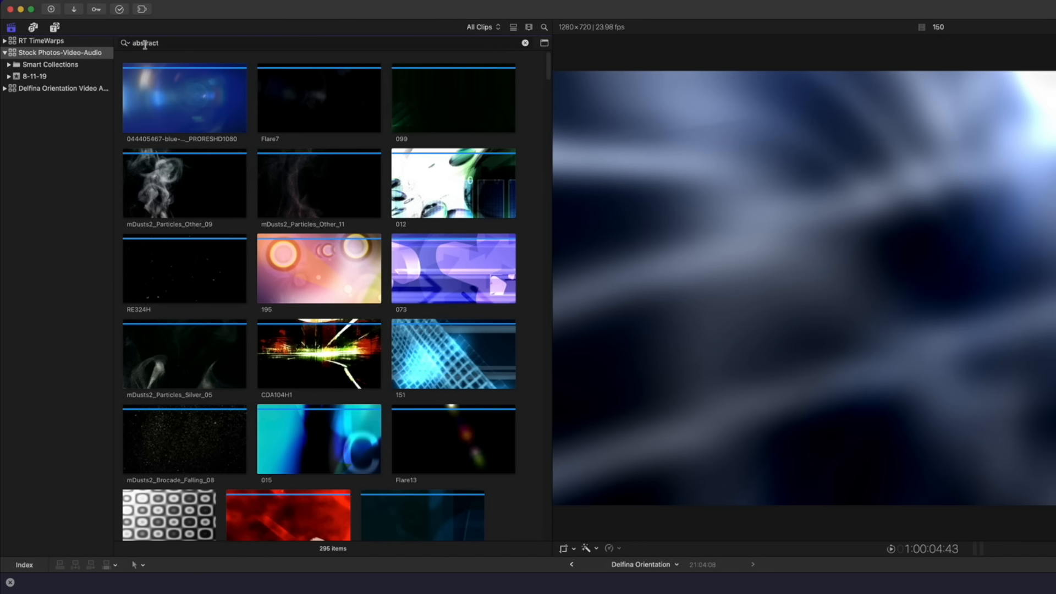
pyautogui.doubleClick(145, 44)
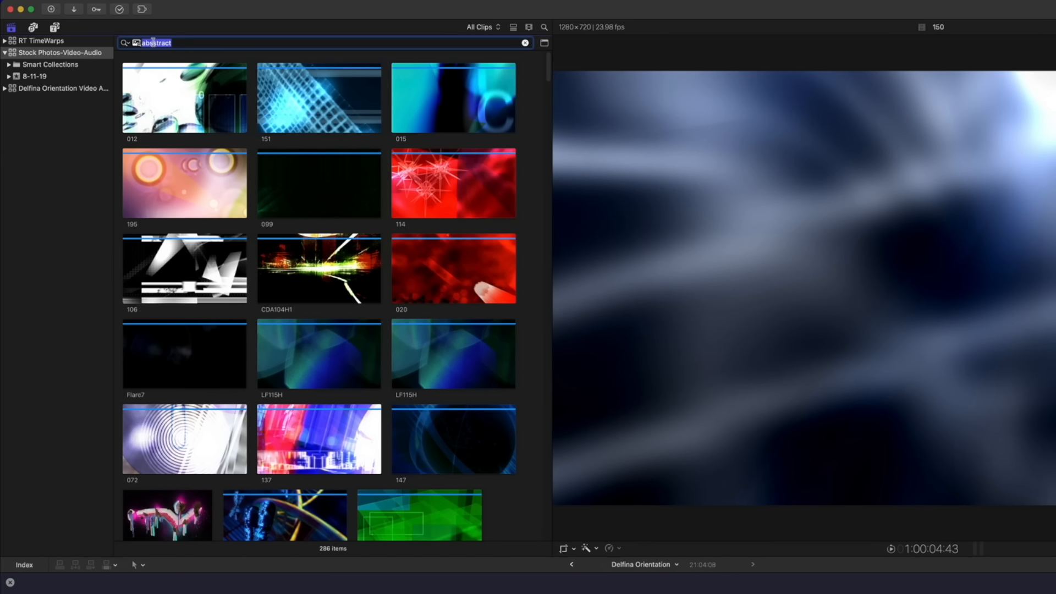
pyautogui.write('smoke')
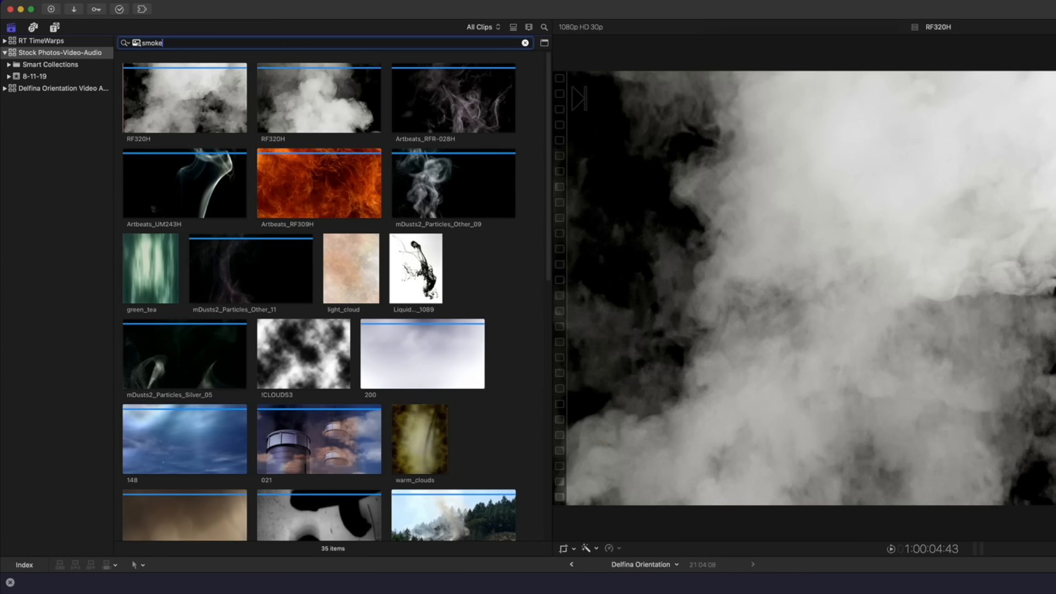
pyautogui.press('BackSpace')
pyautogui.press('BackSpace')
pyautogui.press('BackSpace')
pyautogui.press('BackSpace')
pyautogui.press('BackSpace')
pyautogui.write('fire')
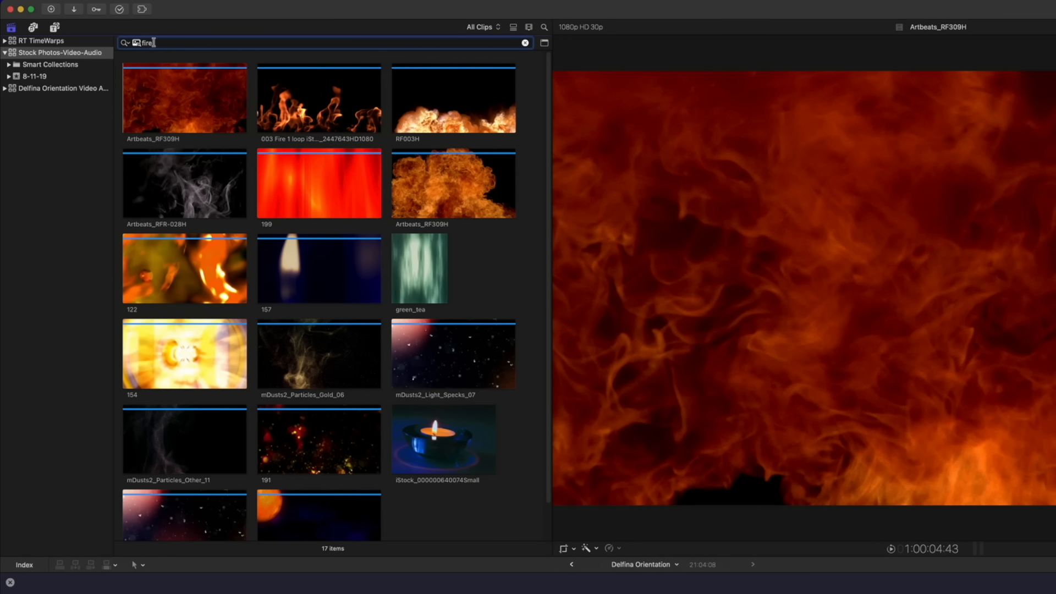
pyautogui.click(5, 52)
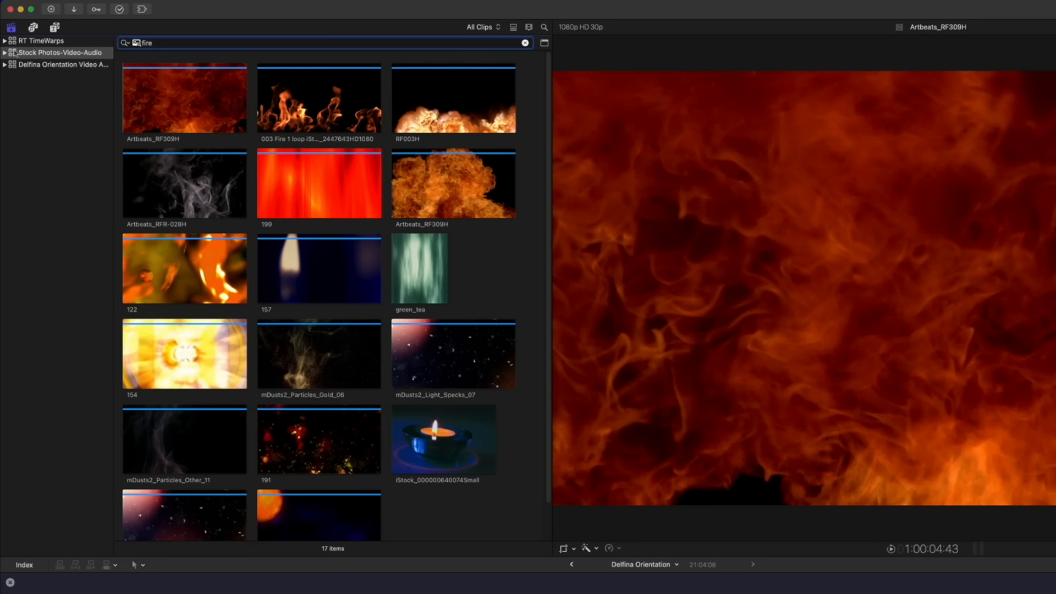
pyautogui.click(47, 42)
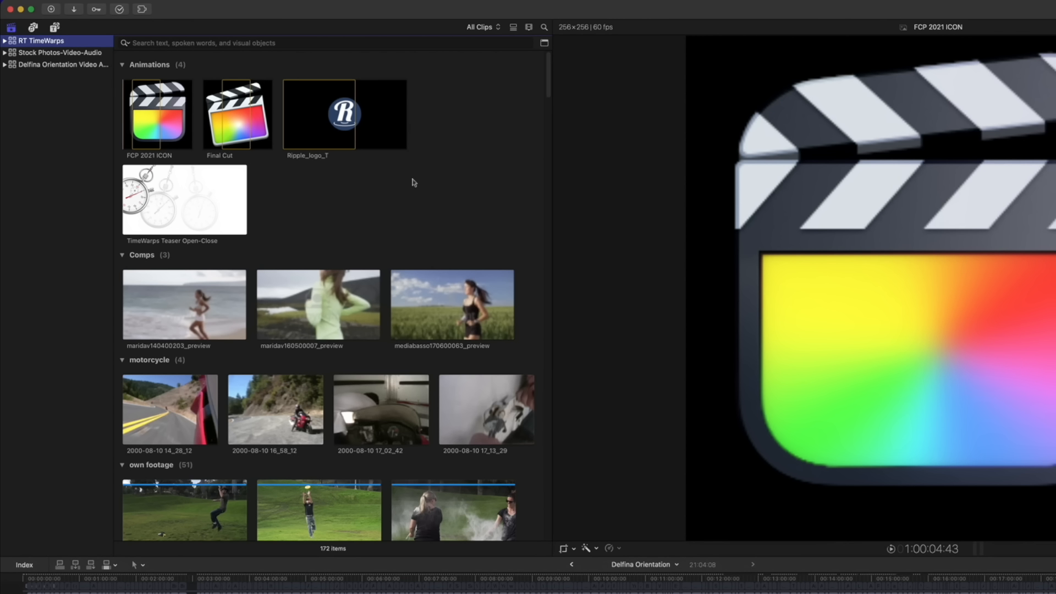
# Switch the search to Visual, search 'dog' and preview the DJI_0061 clip
pyautogui.click(126, 43)
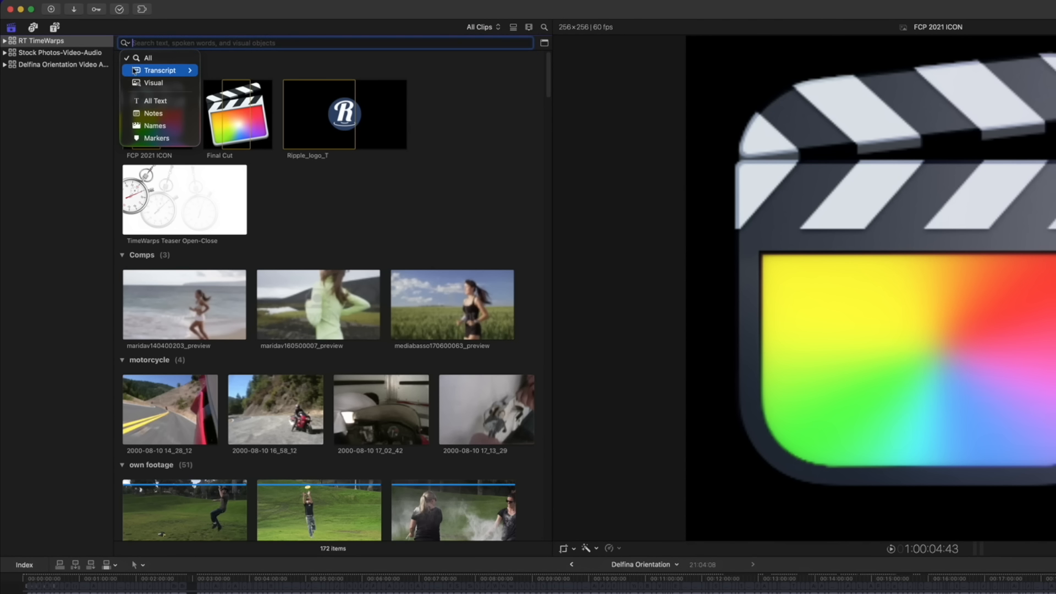
pyautogui.click(142, 82)
pyautogui.write('dog')
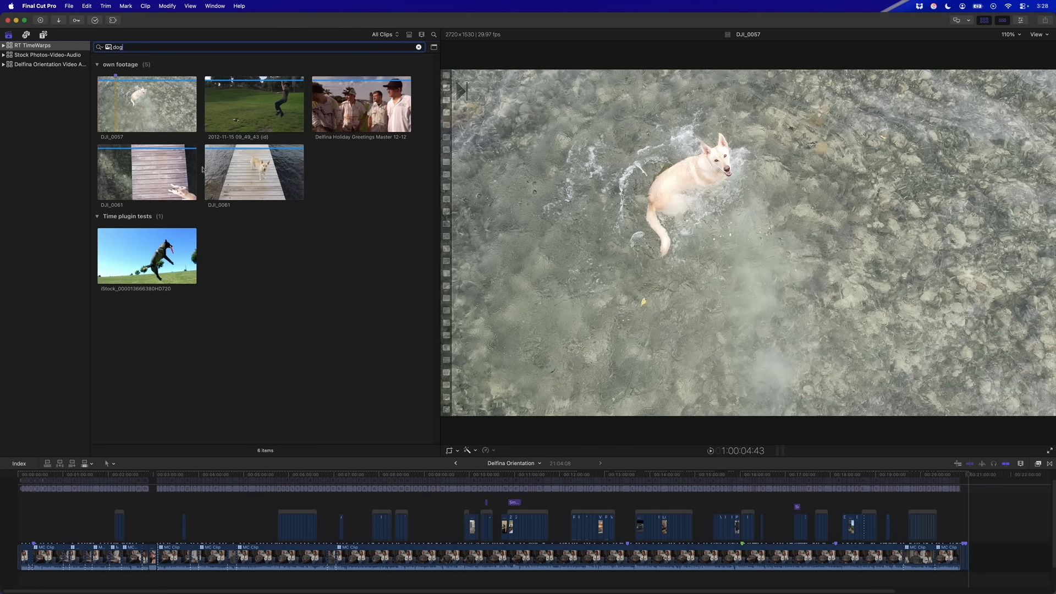
pyautogui.click(266, 173)
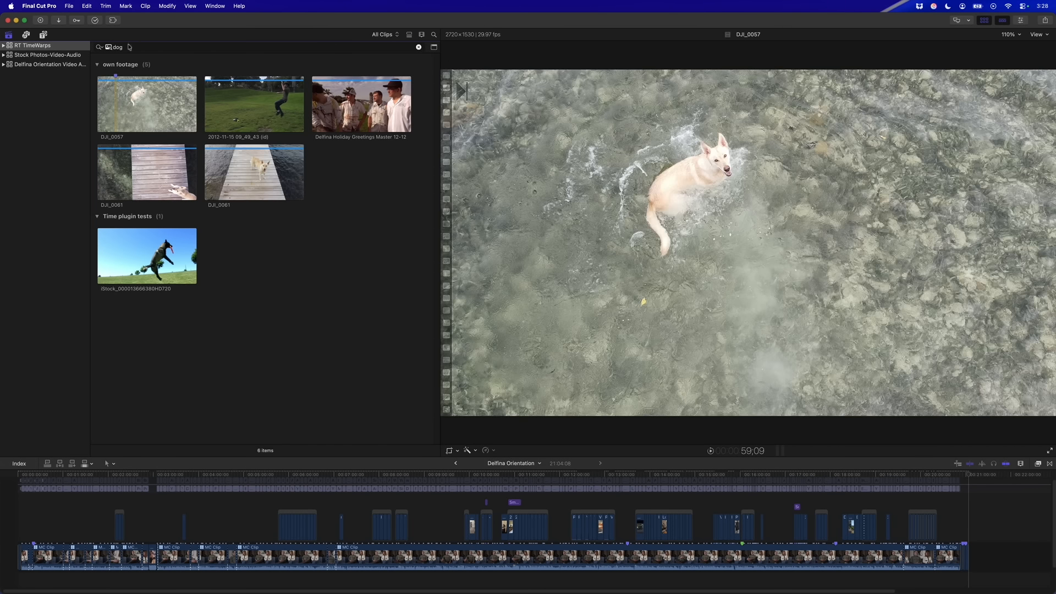
# Search for 'frisbee', then 'bicycle', and preview a bicycle result
pyautogui.doubleClick(120, 48)
pyautogui.write('frisbee')
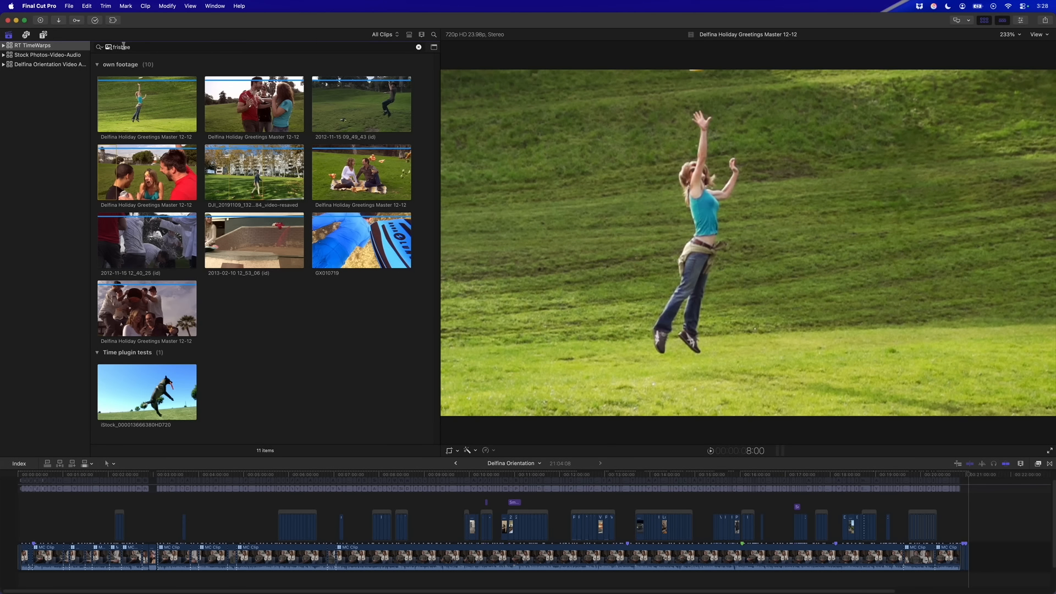
pyautogui.doubleClick(125, 48)
pyautogui.write('bicycle')
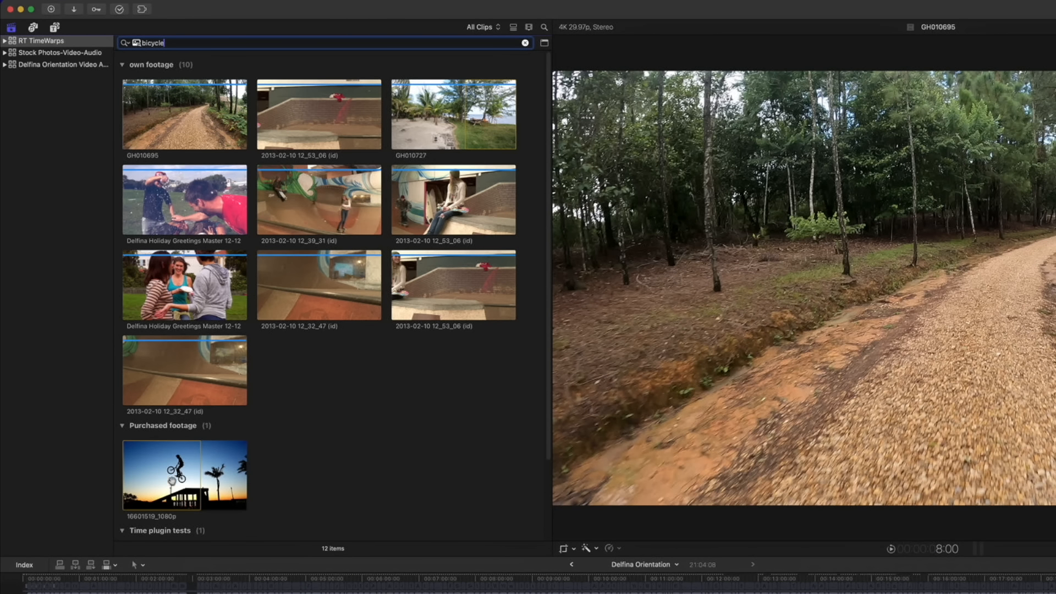
pyautogui.click(178, 482)
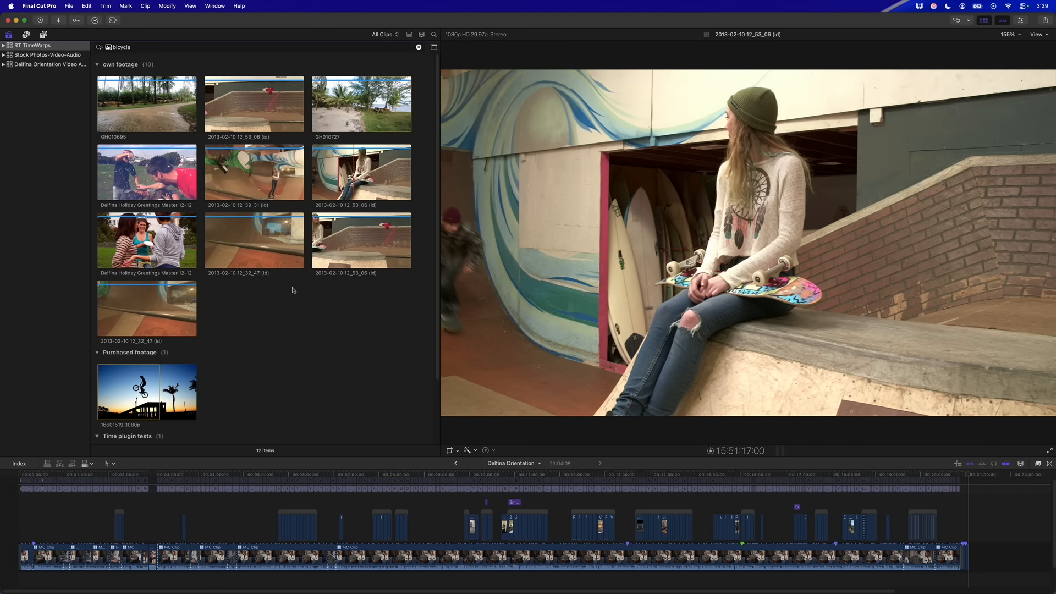
# In list view, preview the bicycle clips GH010695, 16601519_1080p and IMG_9200
pyautogui.press('alt+super+2')
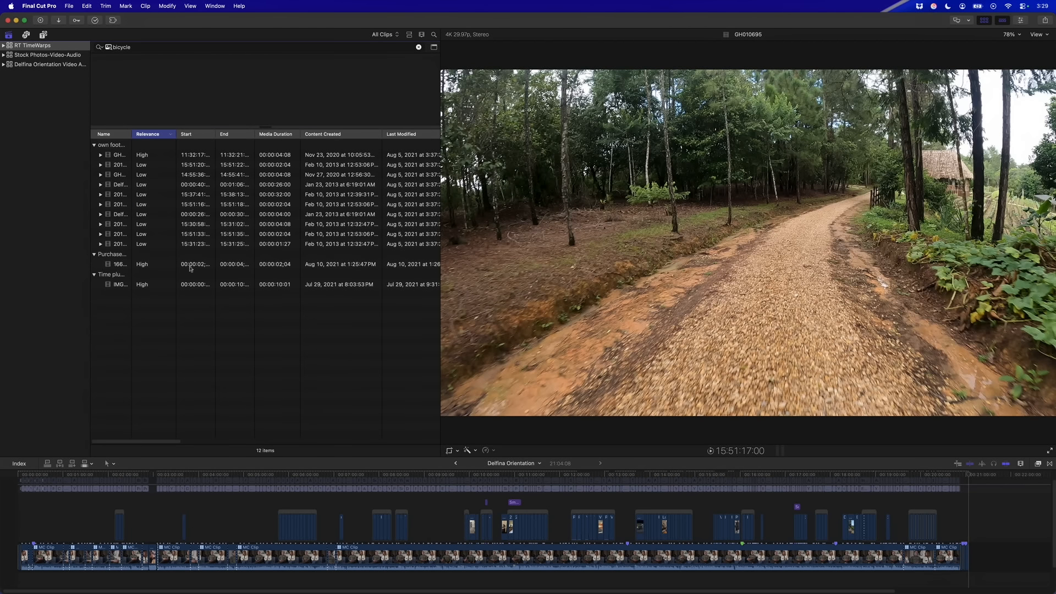
pyautogui.click(146, 155)
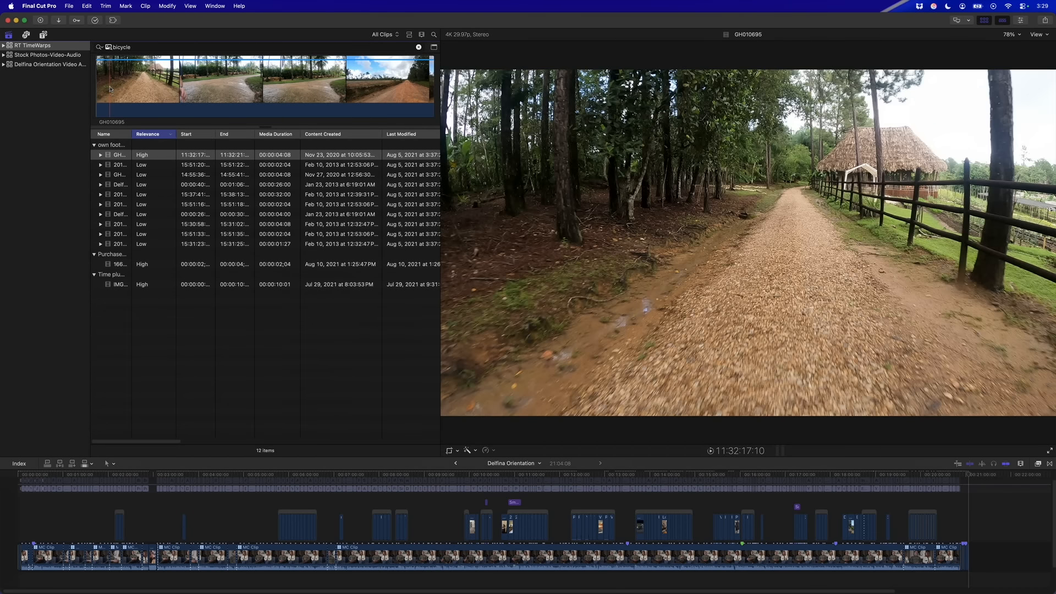
pyautogui.click(143, 268)
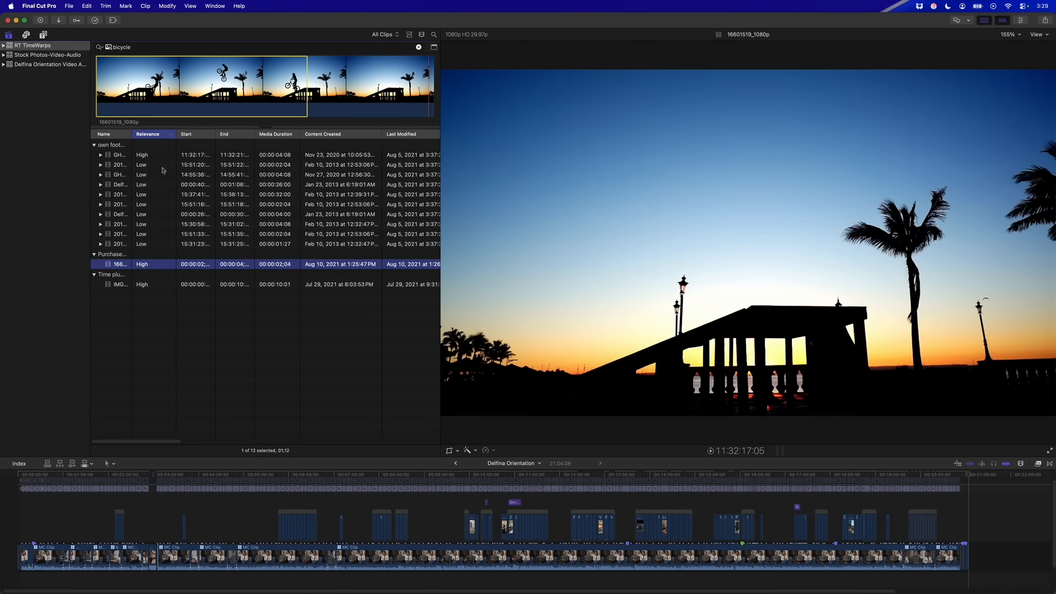
pyautogui.click(144, 284)
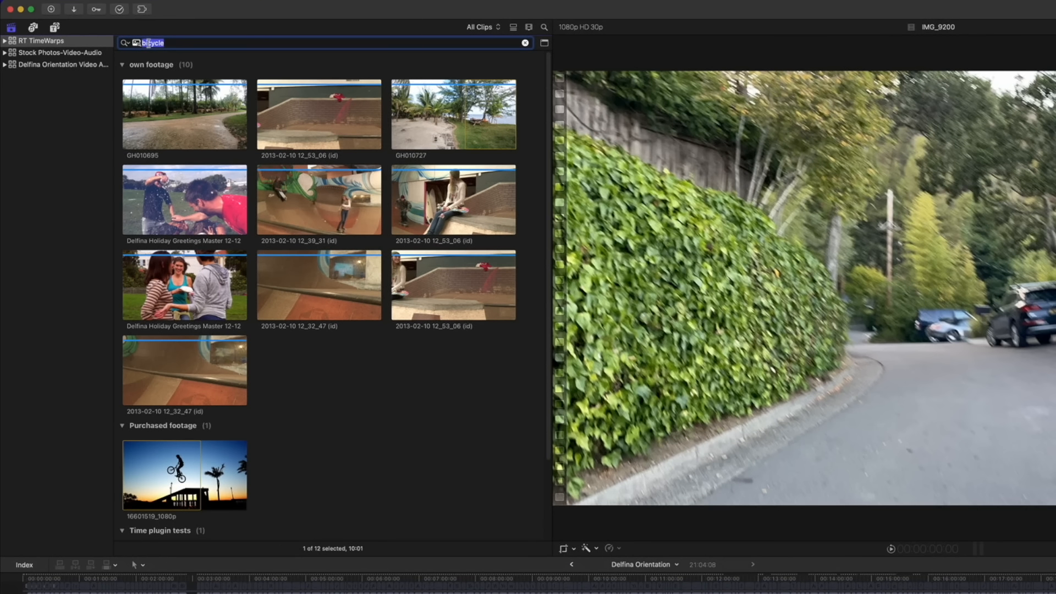
# Try visual searches for 'people', 'crowd' and 'sunset'
pyautogui.write('people')
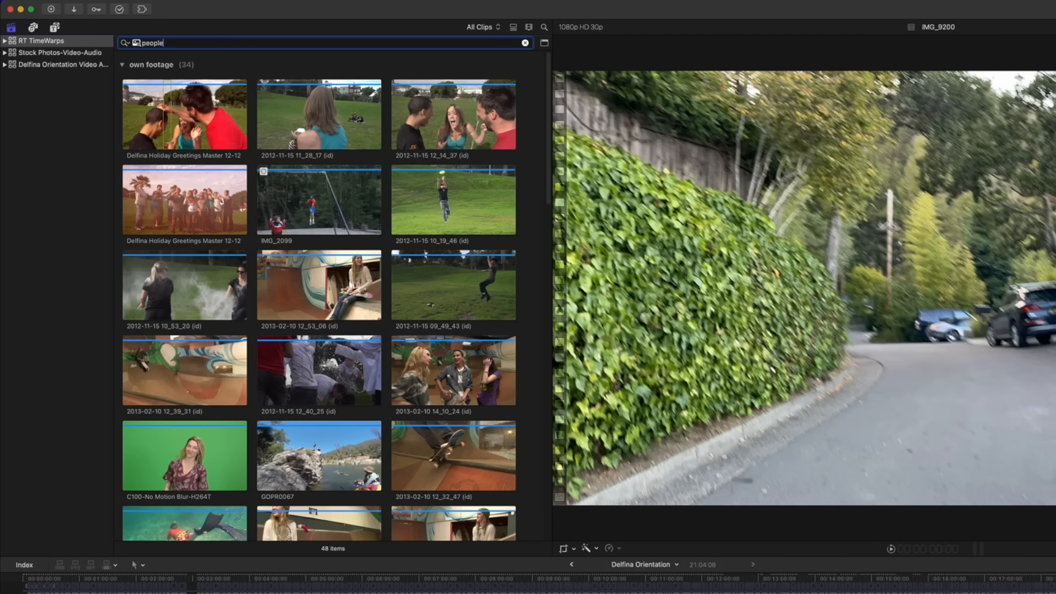
pyautogui.press('BackSpace')
pyautogui.press('BackSpace')
pyautogui.press('BackSpace')
pyautogui.write('crowd')
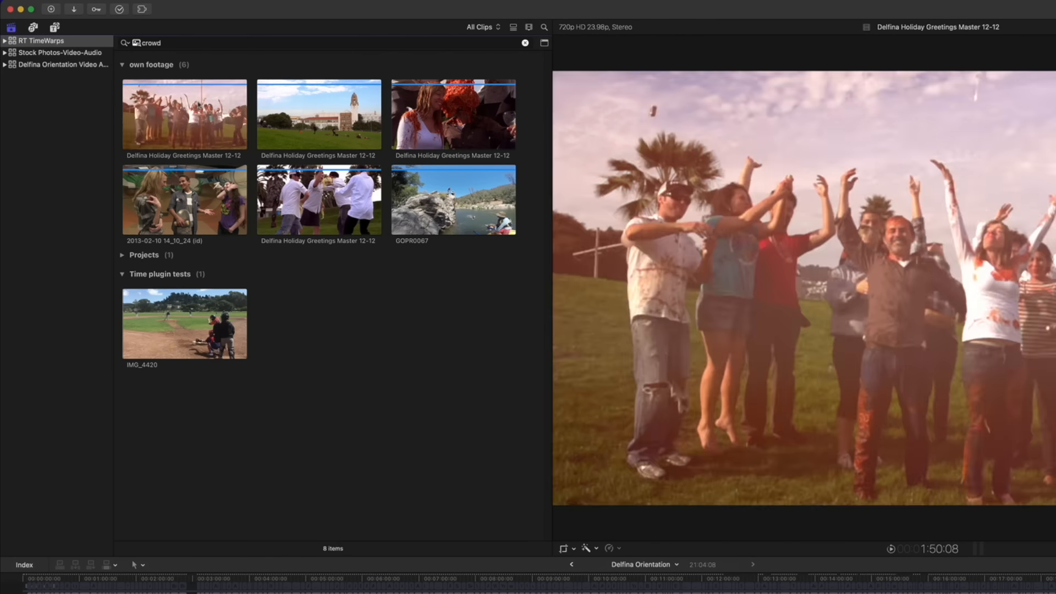
pyautogui.doubleClick(148, 43)
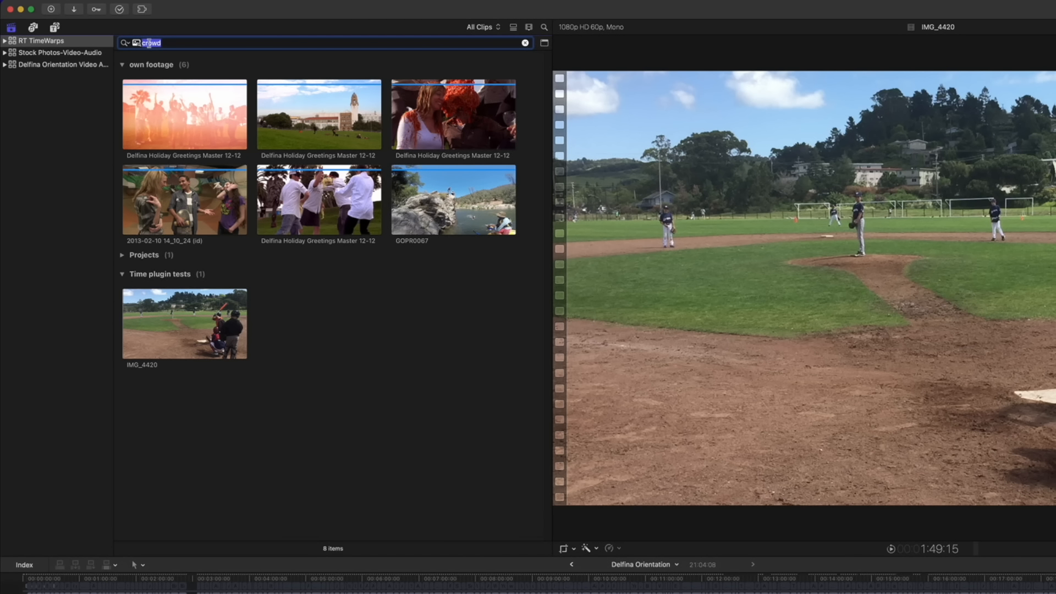
pyautogui.write('sunset')
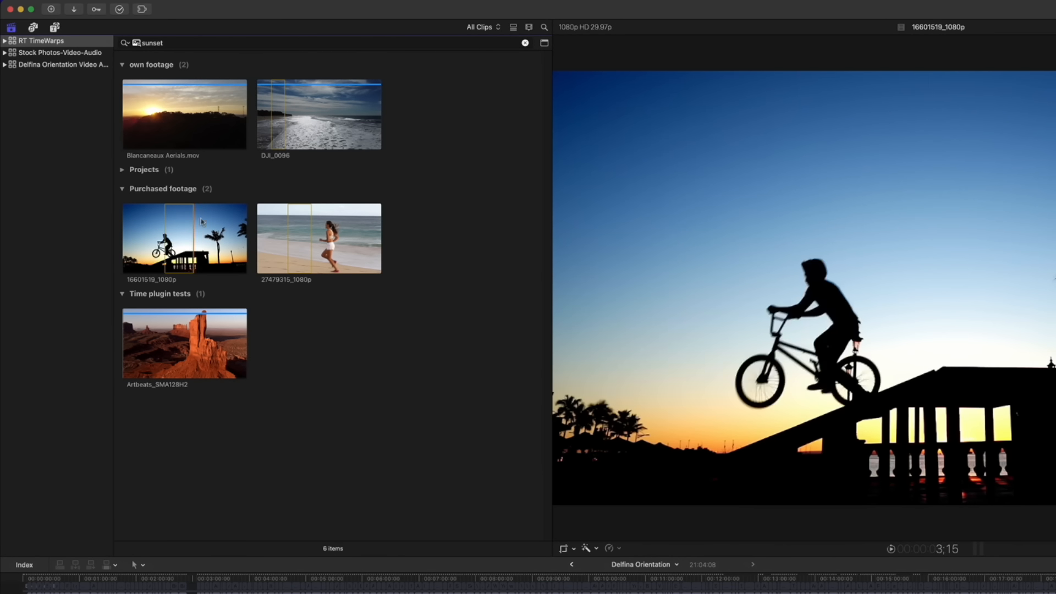
# Search 'underwater' and preview the GH010727 and GOPR0071 clips, toggling list and thumbnail views
pyautogui.doubleClick(151, 44)
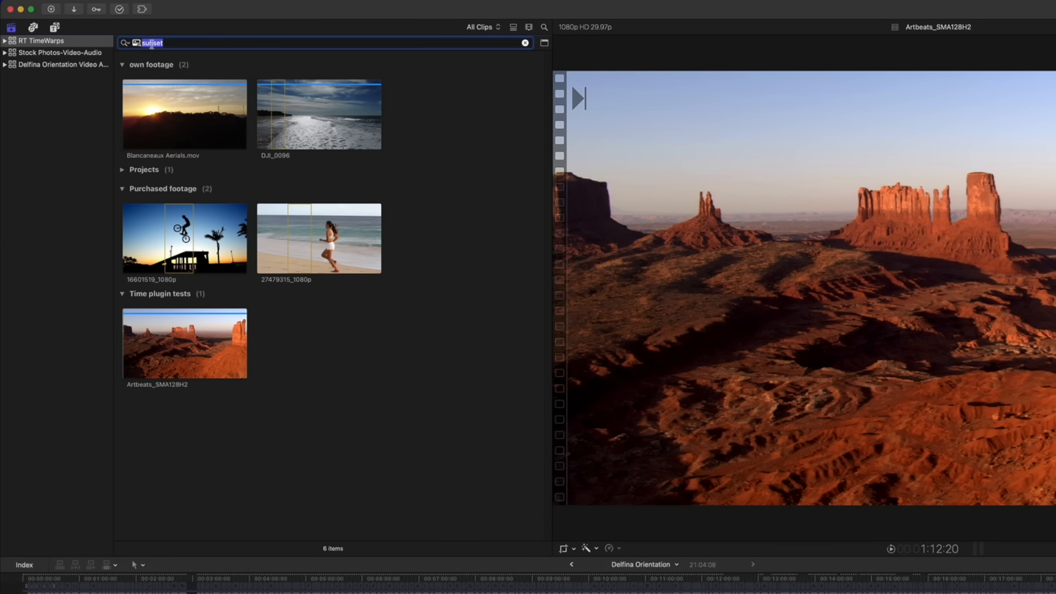
pyautogui.write('underwater')
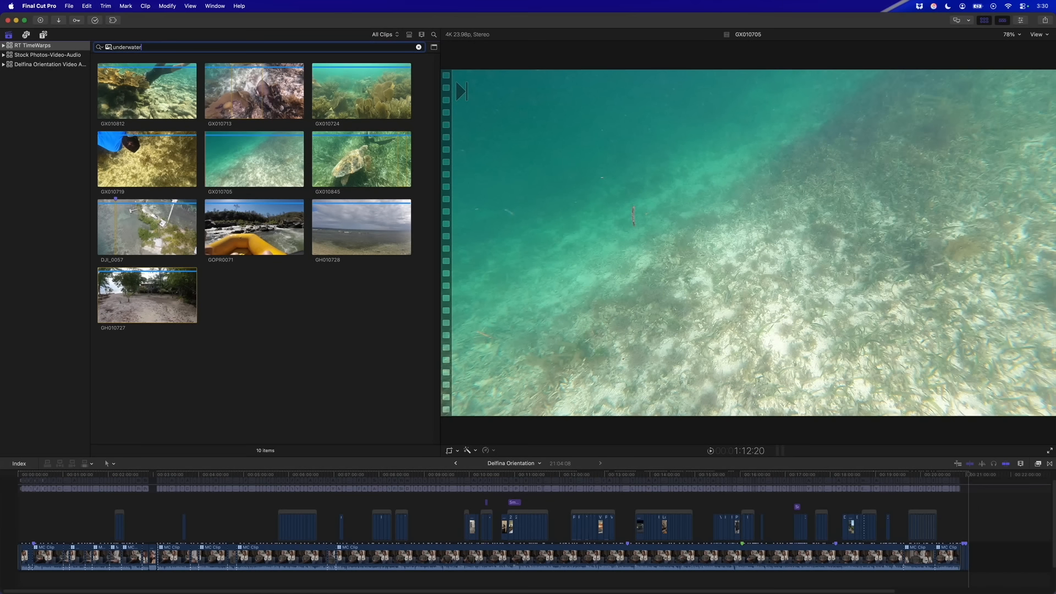
pyautogui.click(136, 296)
pyautogui.press('space')
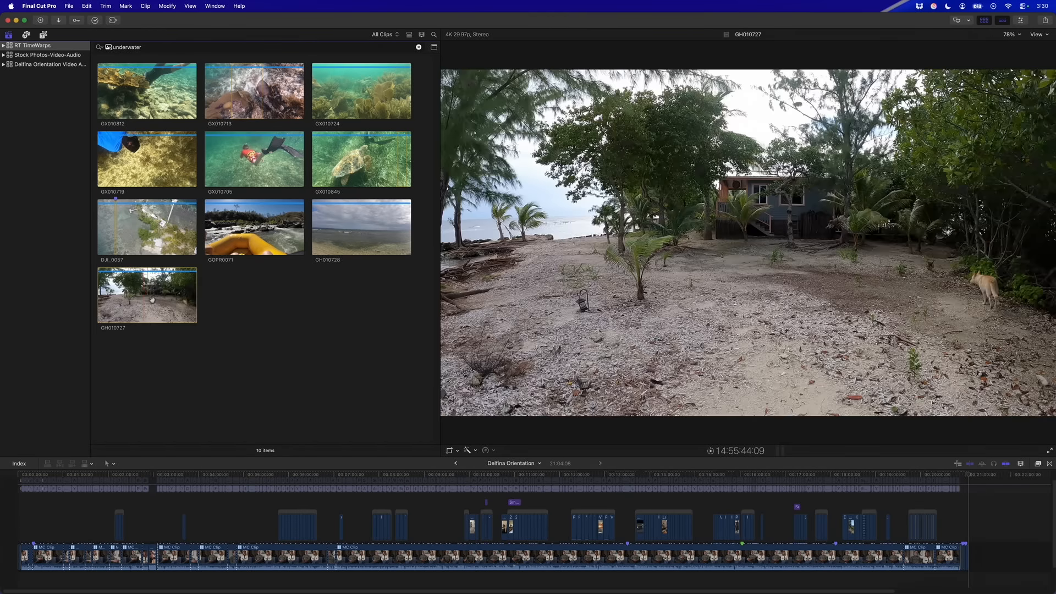
pyautogui.click(245, 228)
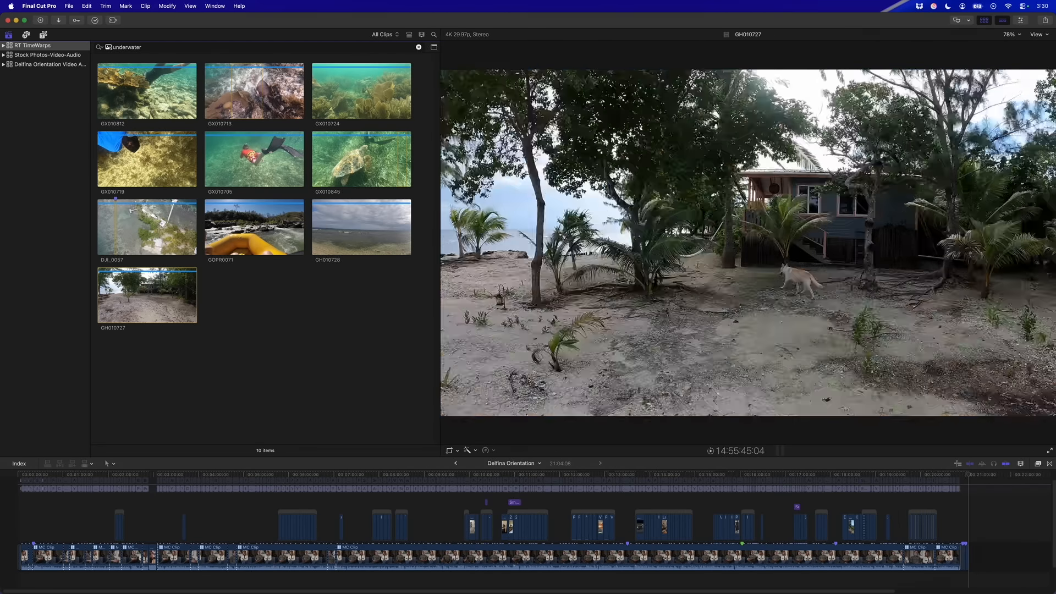
pyautogui.click(153, 287)
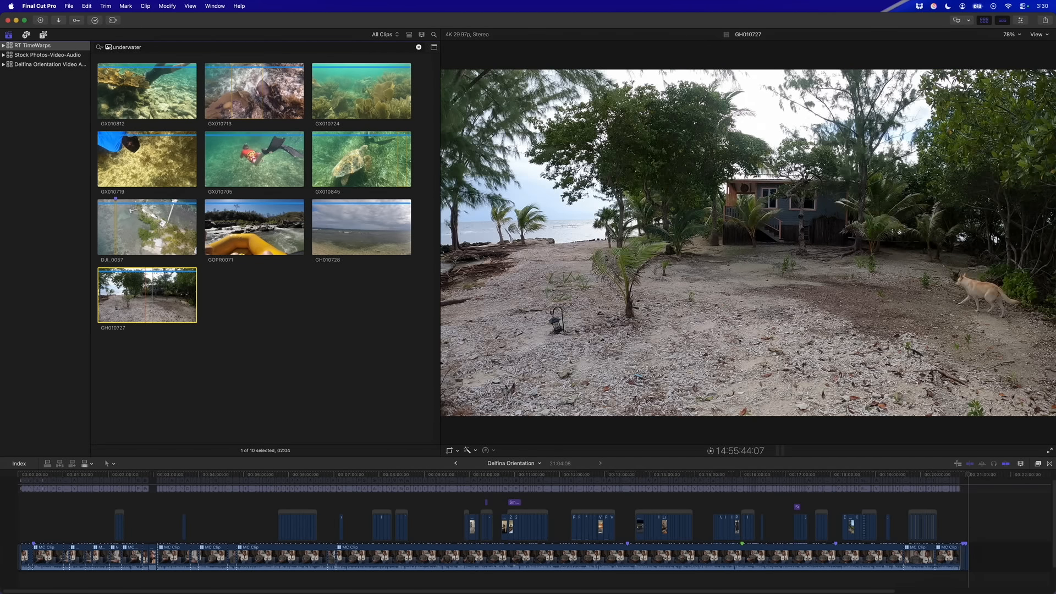
pyautogui.press('alt+super+2')
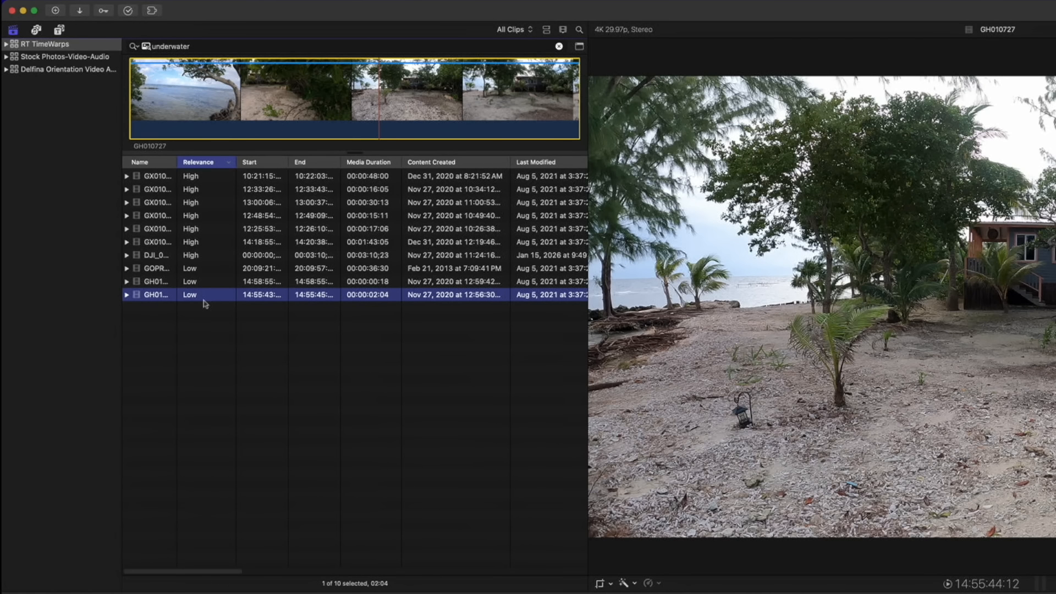
pyautogui.press('alt+super+1')
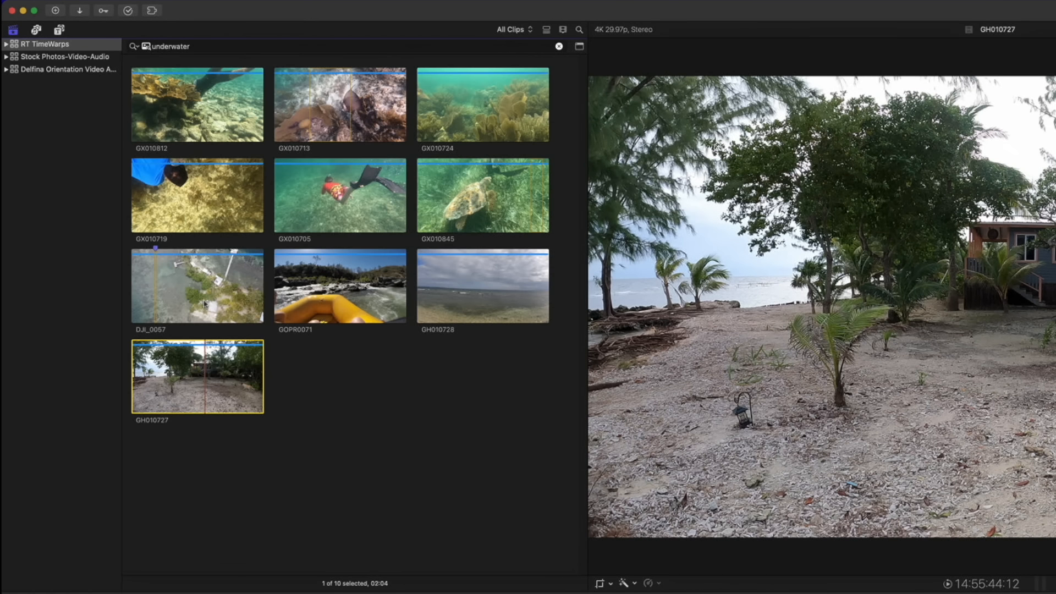
# Try visual searches for 'island' and then 'waterfall'
pyautogui.doubleClick(169, 46)
pyautogui.write('isla')
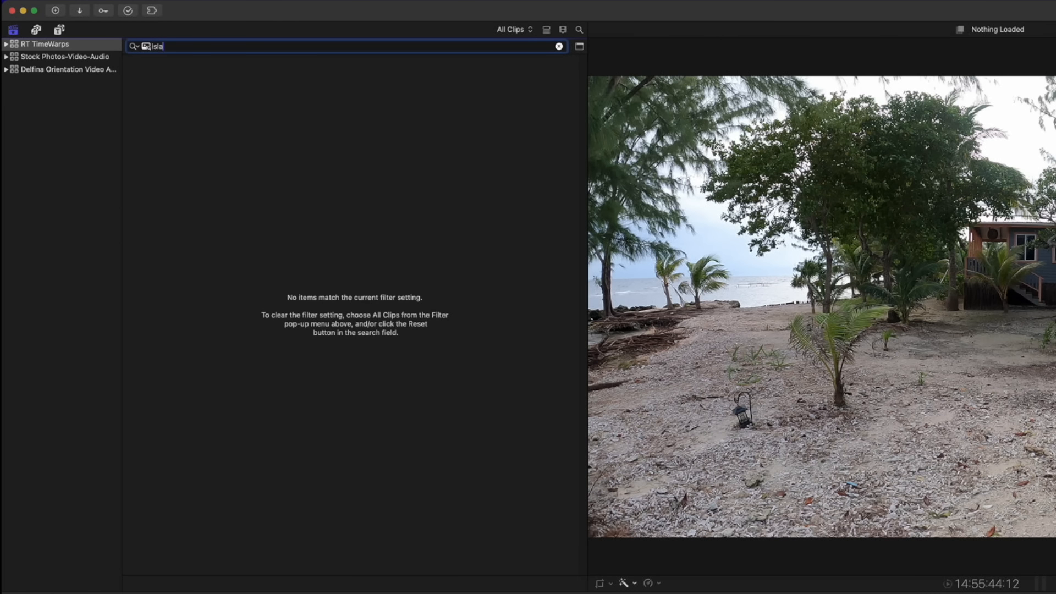
pyautogui.write('nd')
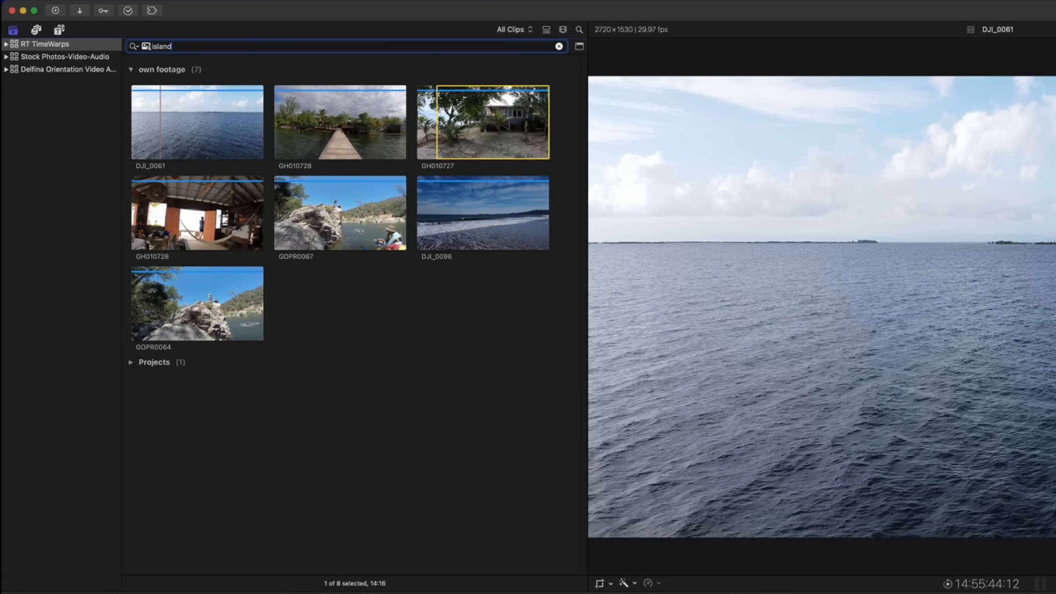
pyautogui.press('super+a')
pyautogui.write('waterfa')
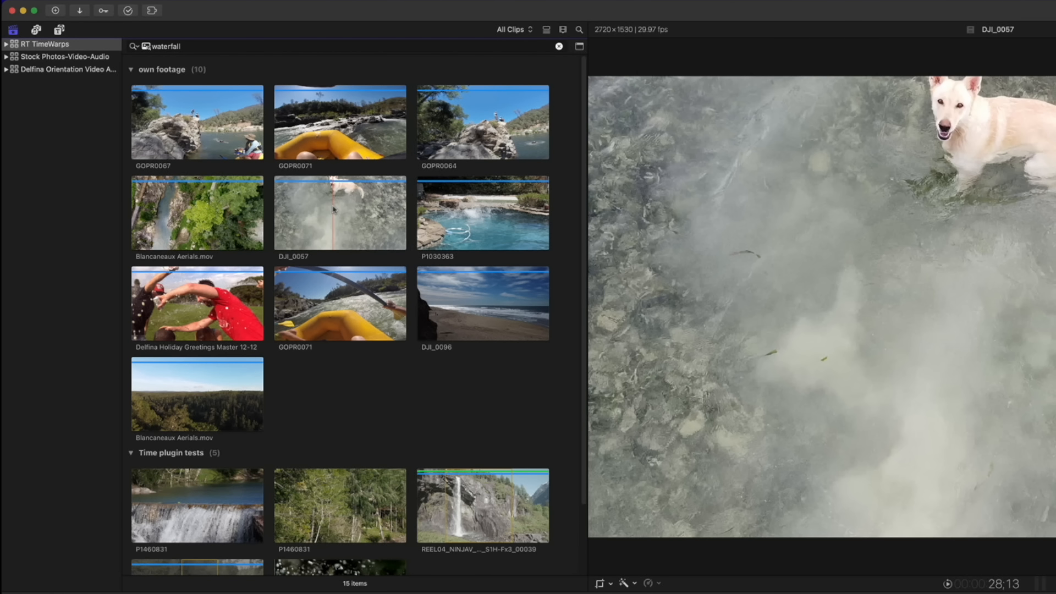
# Search for 'dive', then 'diving', and skim the diving results
pyautogui.doubleClick(165, 45)
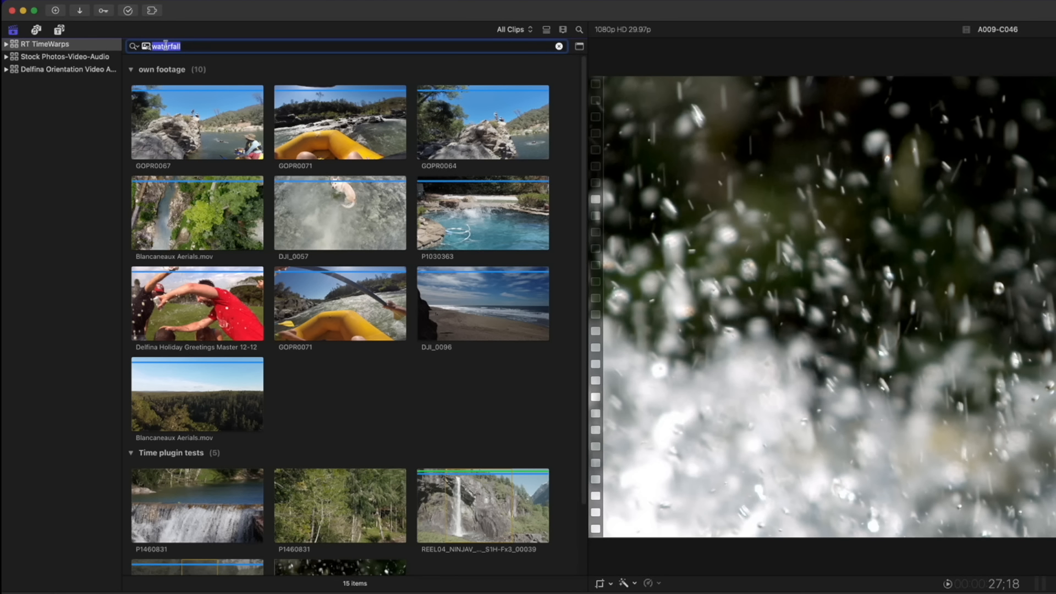
pyautogui.write('dive')
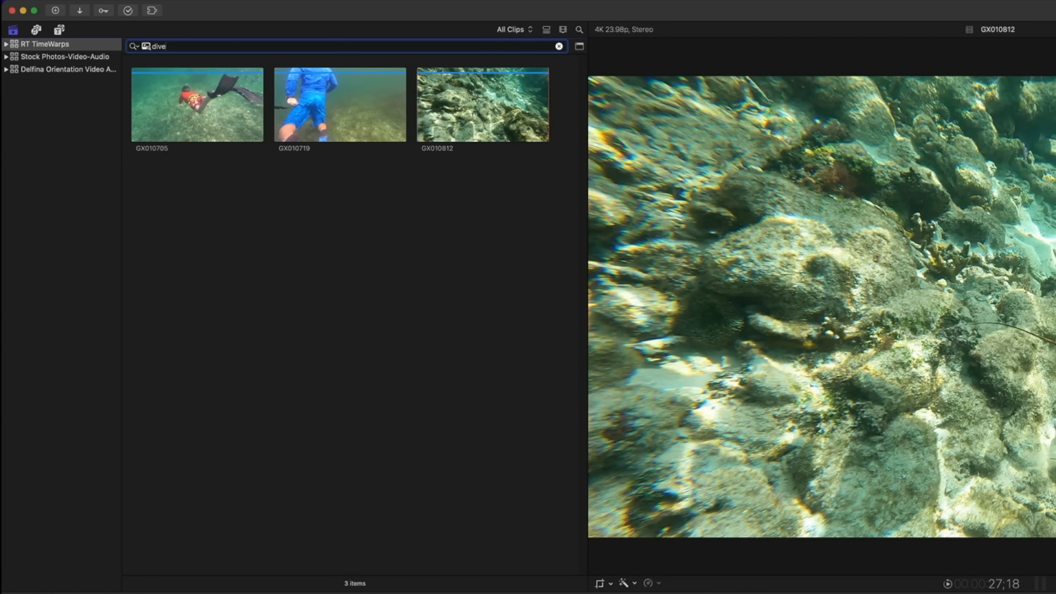
pyautogui.press('BackSpace')
pyautogui.write('ing')
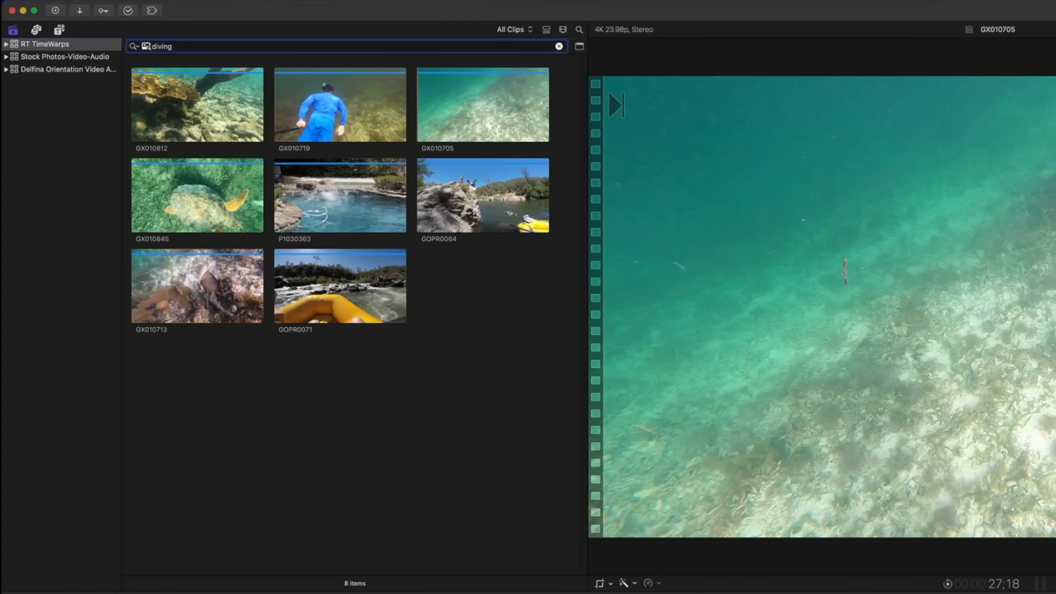
pyautogui.click(325, 289)
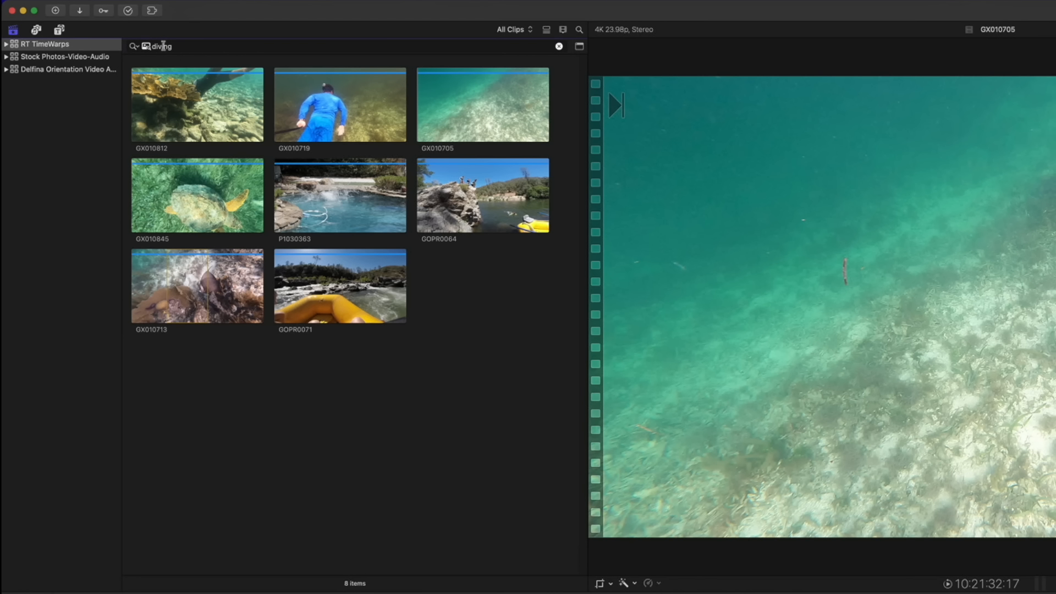
# Search for 'snorkeling', then replace it with 'running'
pyautogui.doubleClick(163, 46)
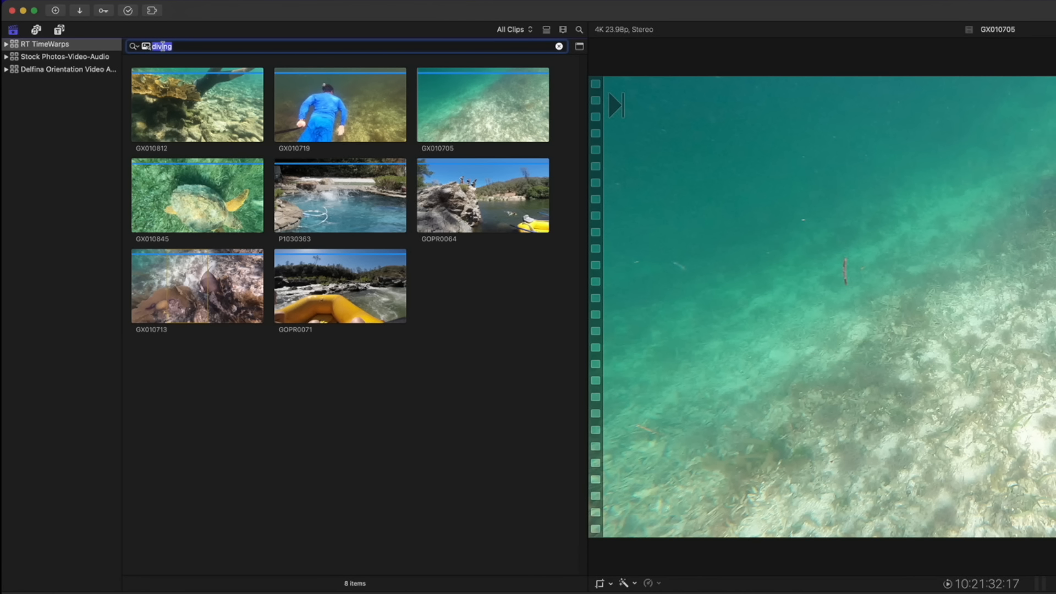
pyautogui.write('snorkel')
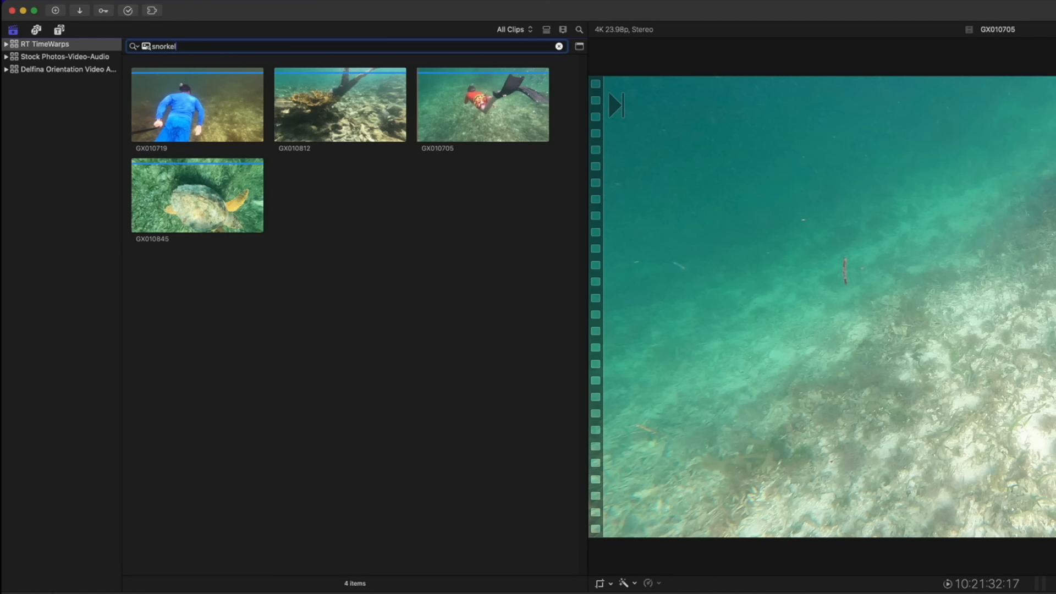
pyautogui.write('ing')
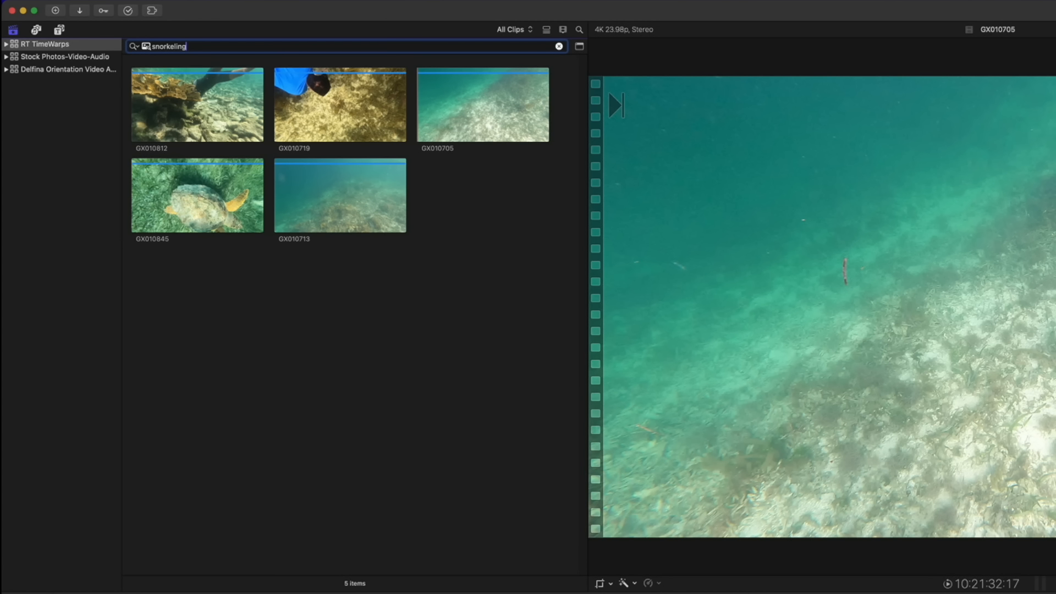
pyautogui.press('BackSpace')
pyautogui.press('BackSpace')
pyautogui.write('run')
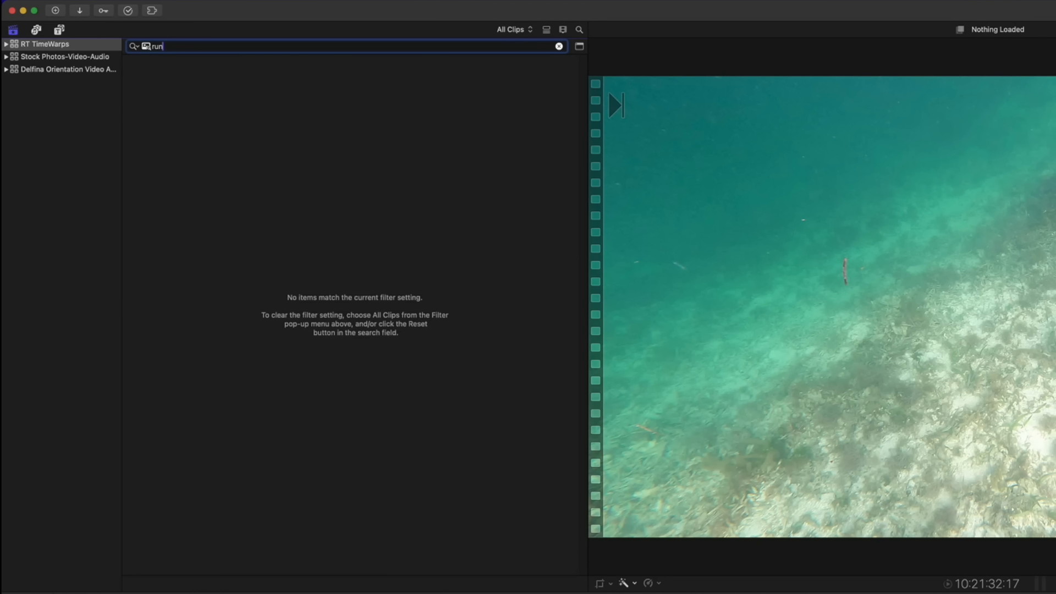
pyautogui.write('ning')
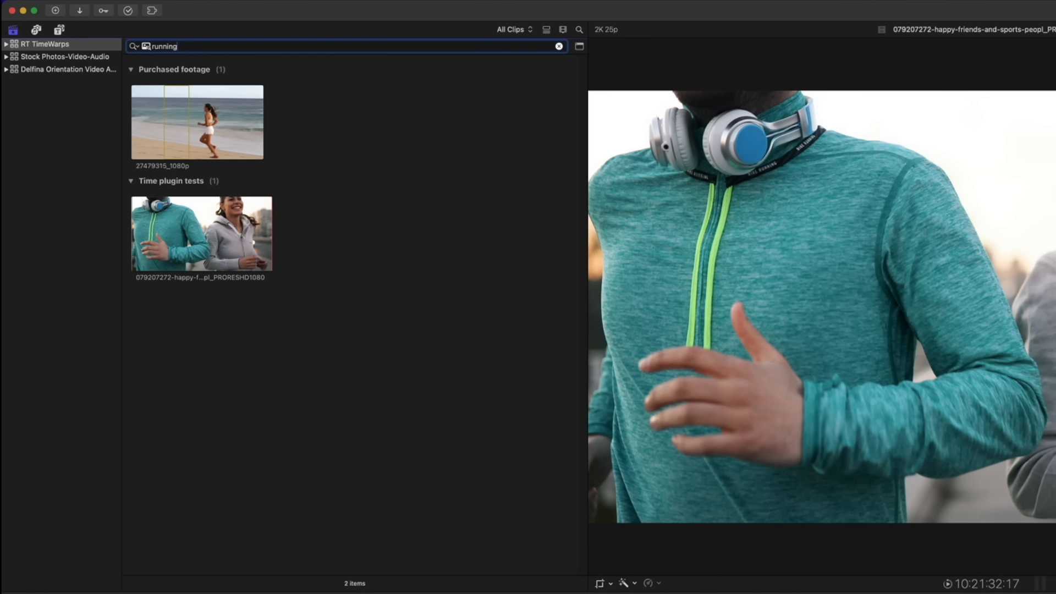
# Clear the running search and try 'jumping', then 'smiling'
pyautogui.press('BackSpace')
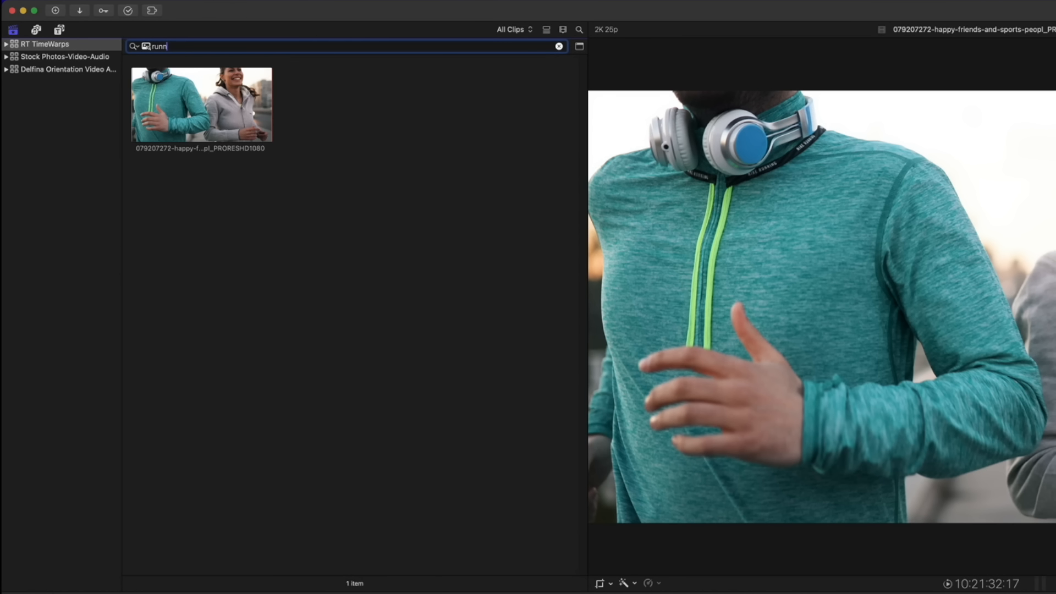
pyautogui.press('BackSpace')
pyautogui.write('ju')
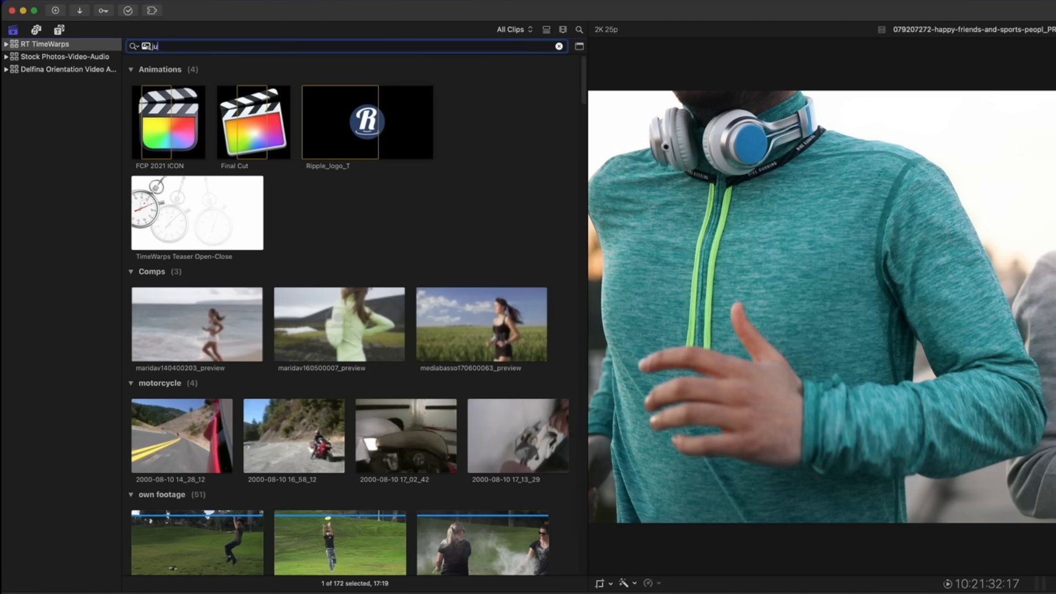
pyautogui.write('mping')
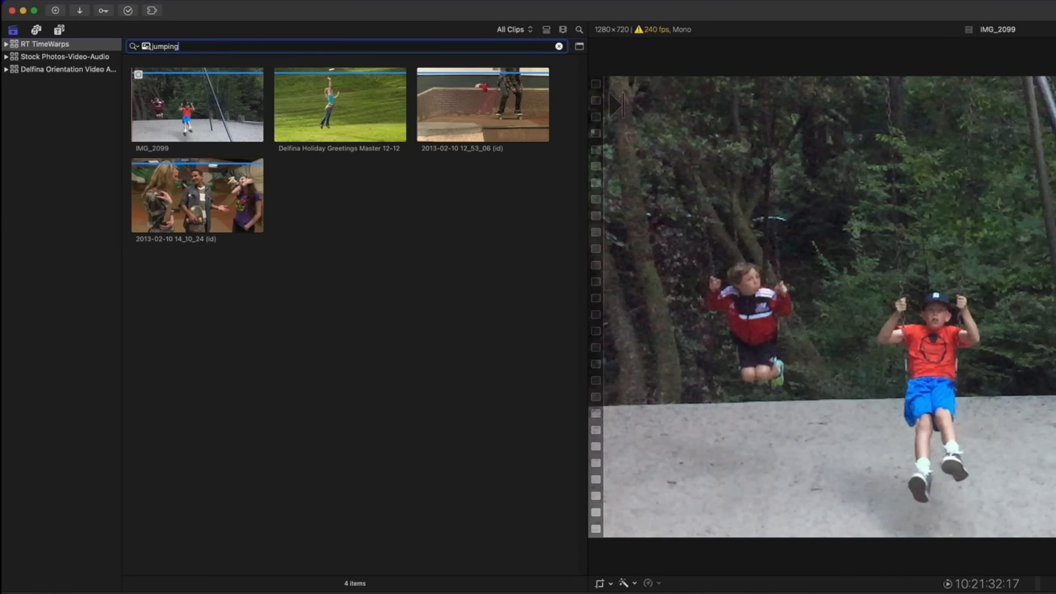
pyautogui.press('BackSpace')
pyautogui.press('BackSpace')
pyautogui.press('BackSpace')
pyautogui.press('BackSpace')
pyautogui.press('BackSpace')
pyautogui.press('BackSpace')
pyautogui.press('BackSpace')
pyautogui.write('sm')
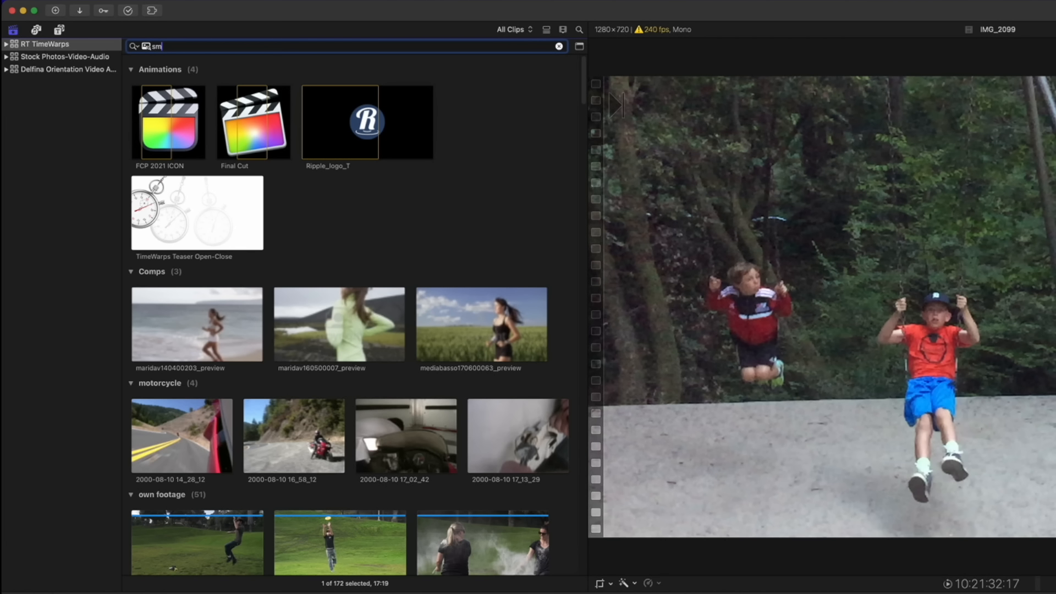
pyautogui.write('ile')
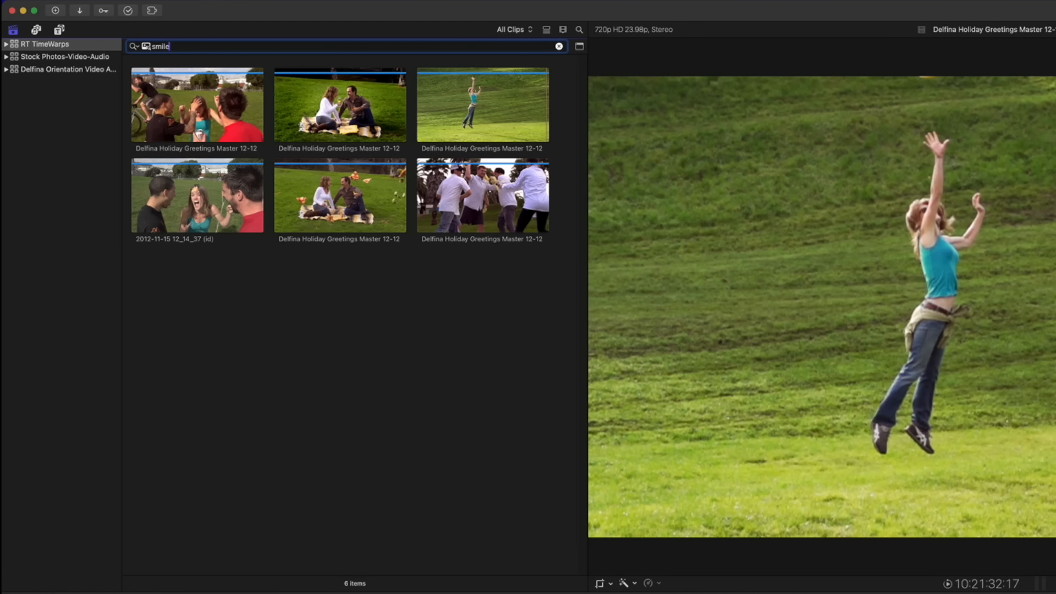
pyautogui.press('BackSpace')
pyautogui.write('ing')
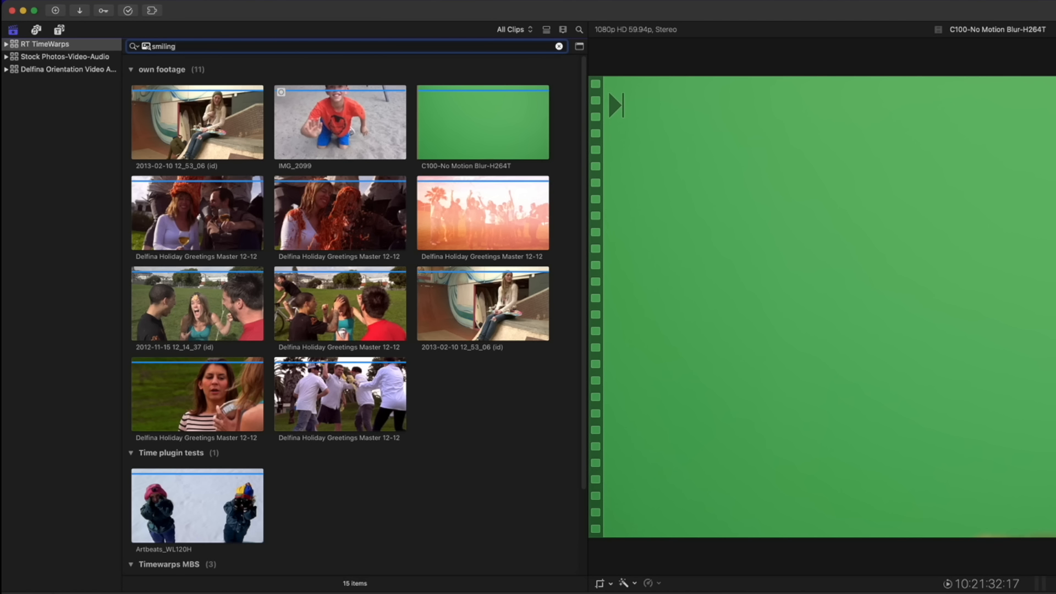
# Try 'laughing' and 'skating', then search 'sunset' to get six clips
pyautogui.press('super+a')
pyautogui.write('lau')
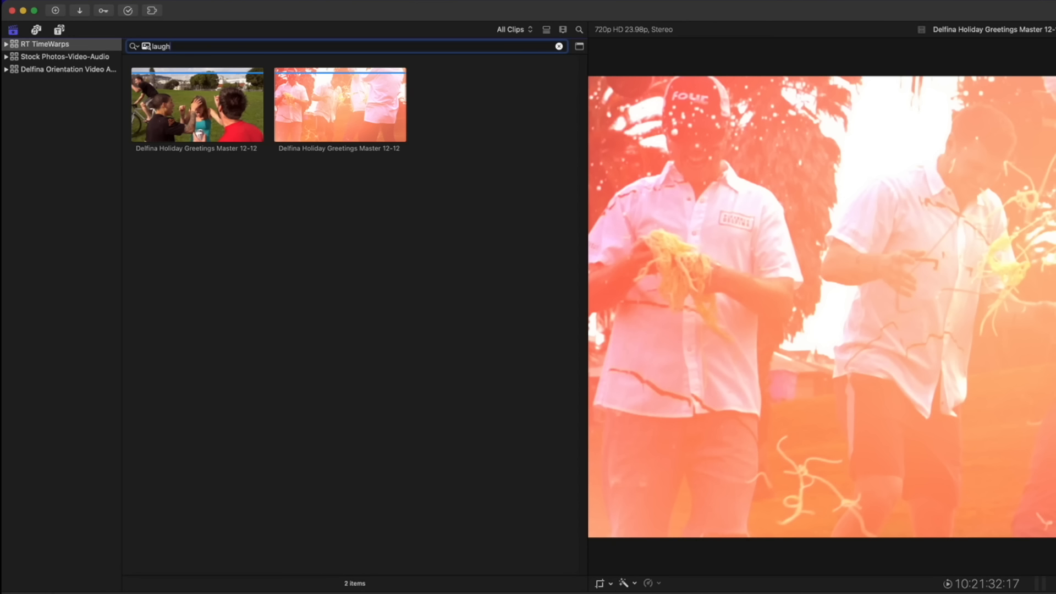
pyautogui.write('ghing')
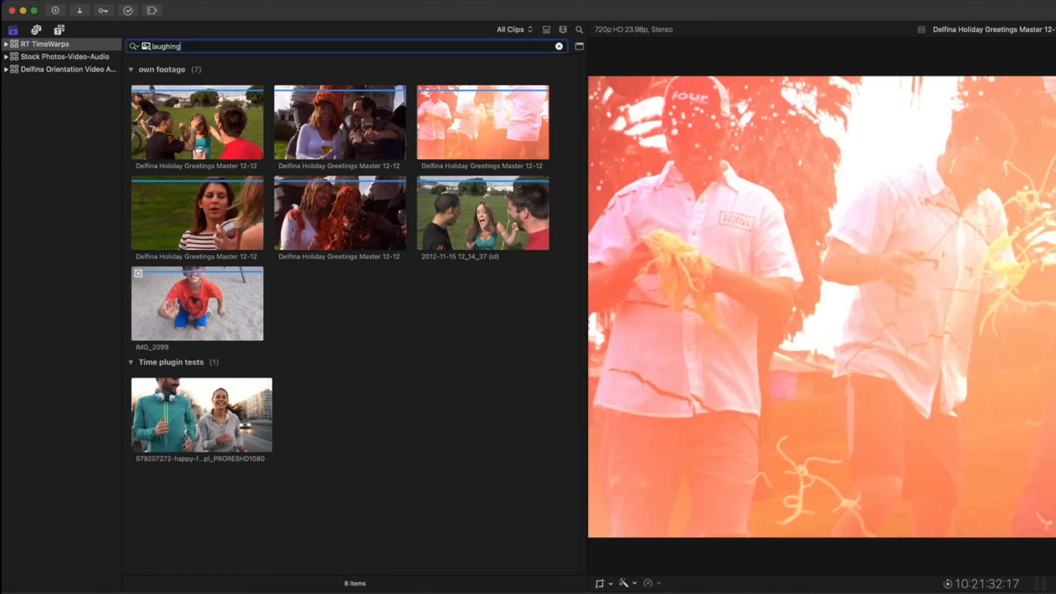
pyautogui.press('super+a')
pyautogui.write('skat')
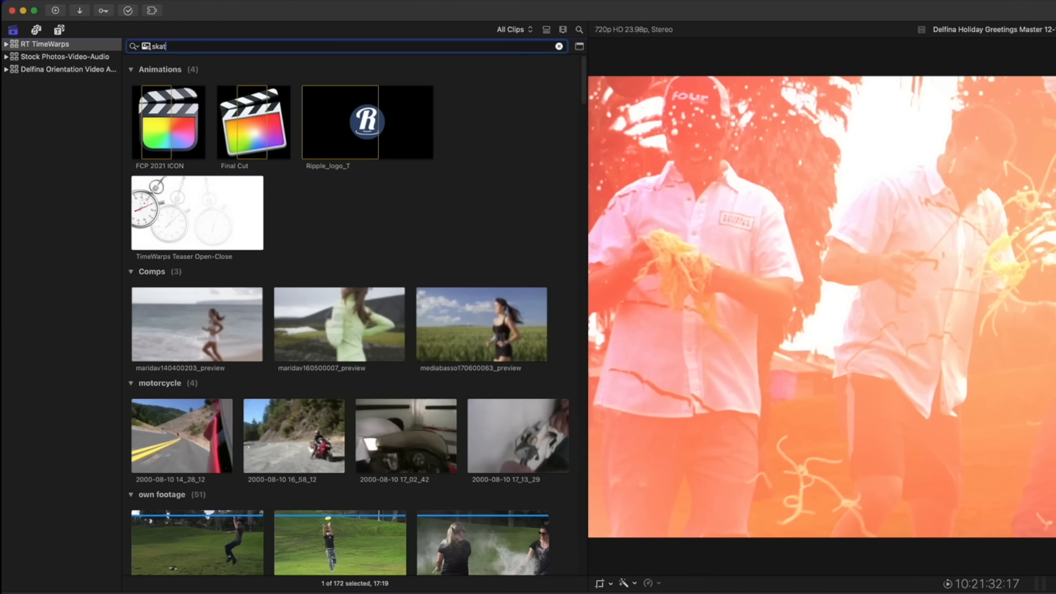
pyautogui.write('eing')
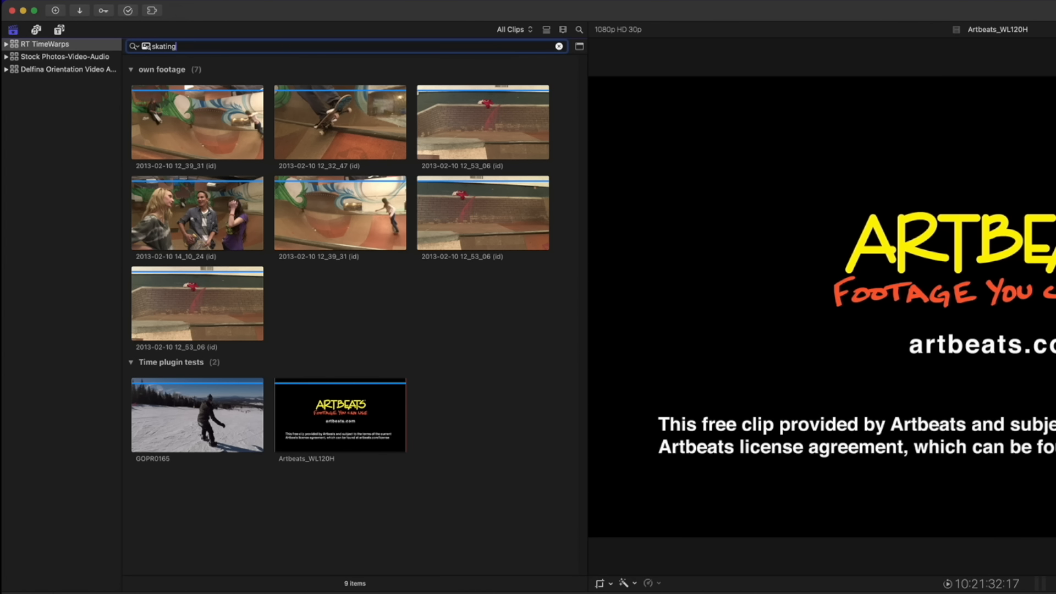
pyautogui.press('super+a')
pyautogui.press('BackSpace')
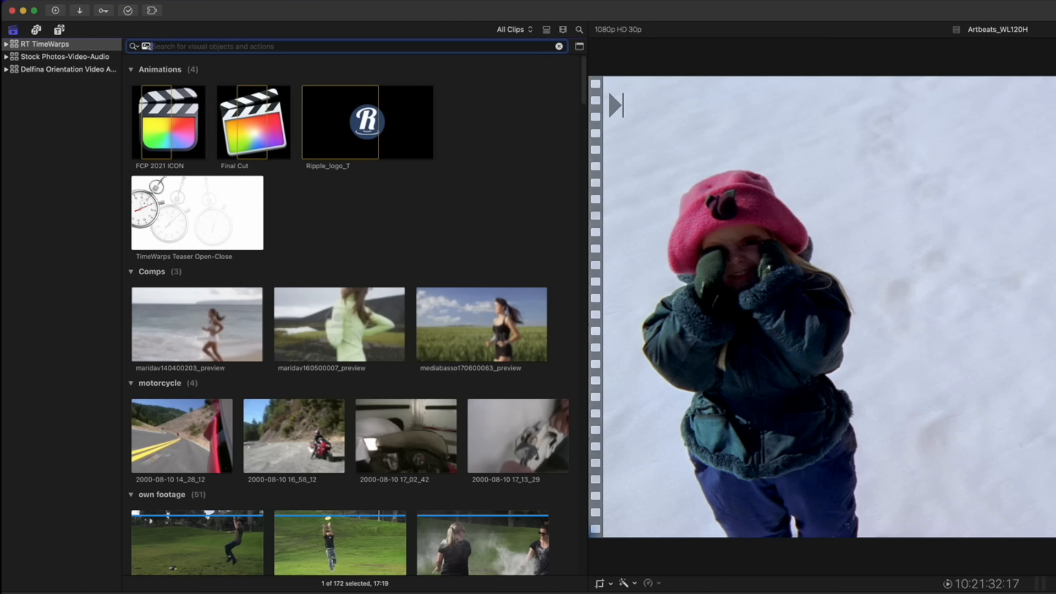
pyautogui.write('sunset')
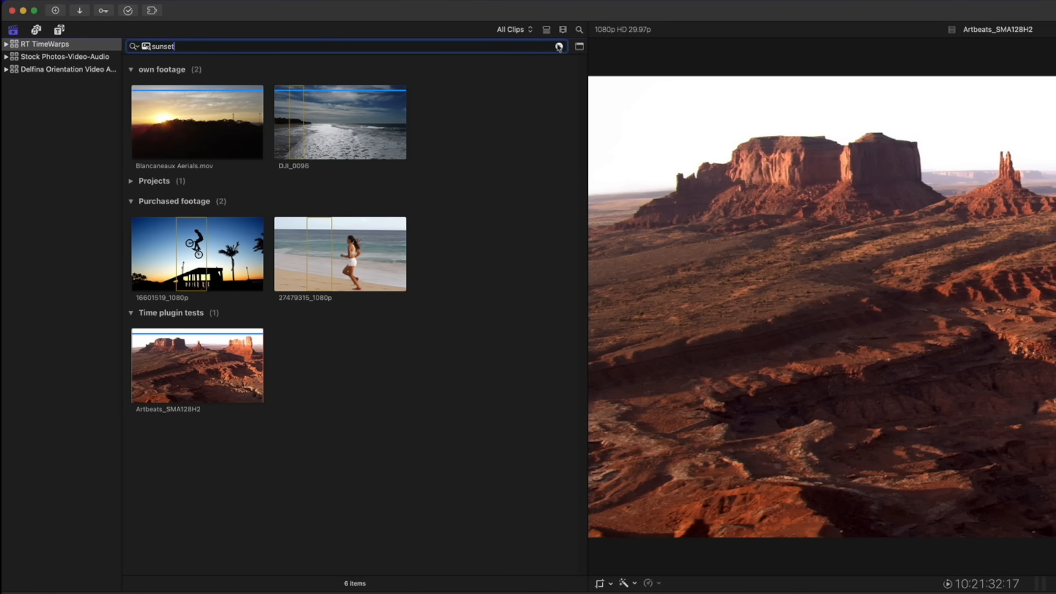
# Add a Visual 'bicycle' text rule to the sunset filter and save it as a library smart collection
pyautogui.click(580, 48)
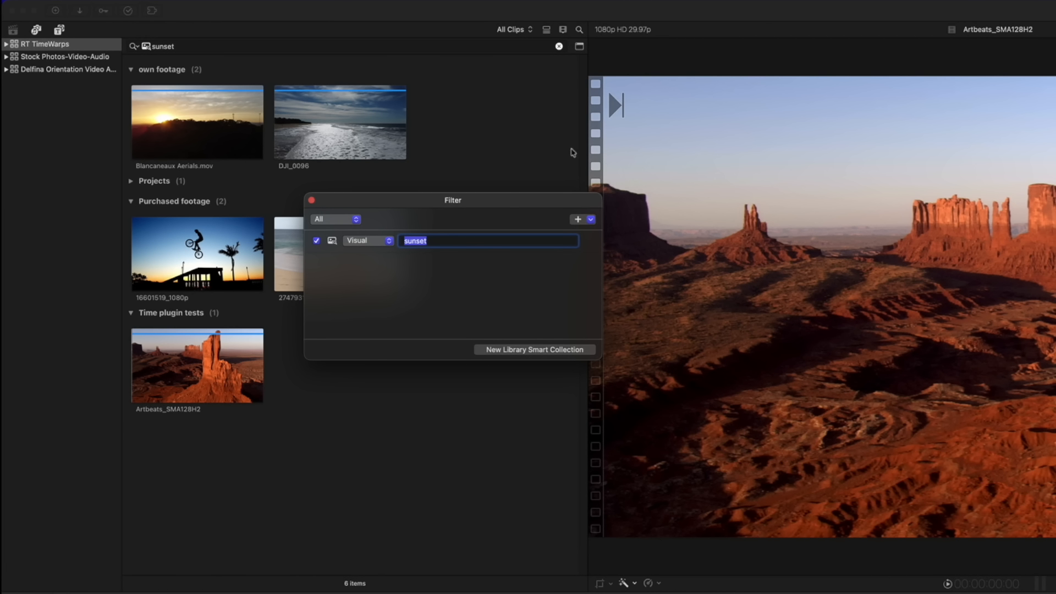
pyautogui.click(591, 220)
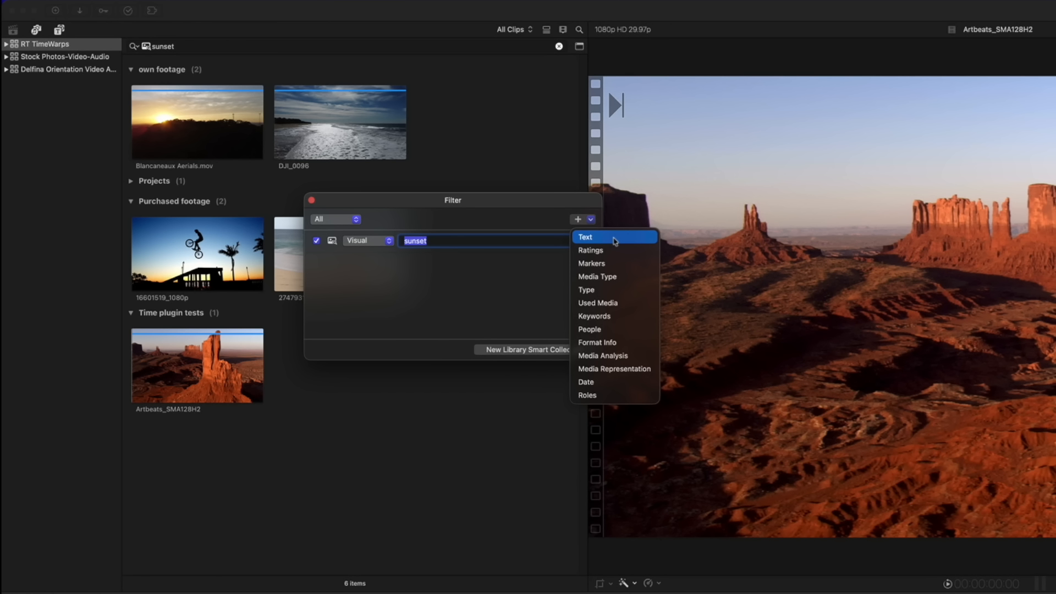
pyautogui.click(614, 237)
pyautogui.click(389, 264)
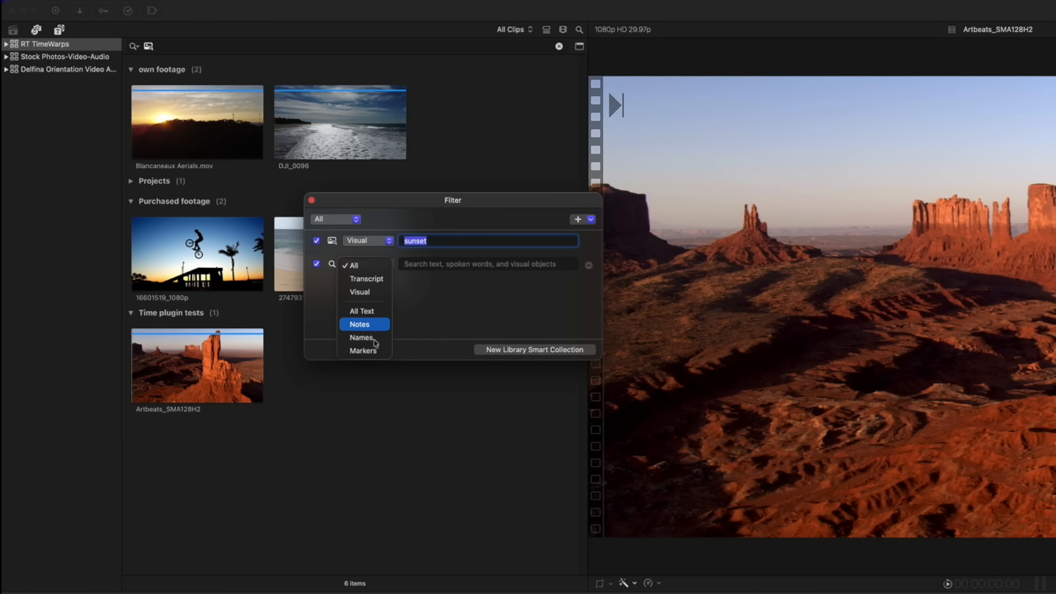
pyautogui.click(372, 293)
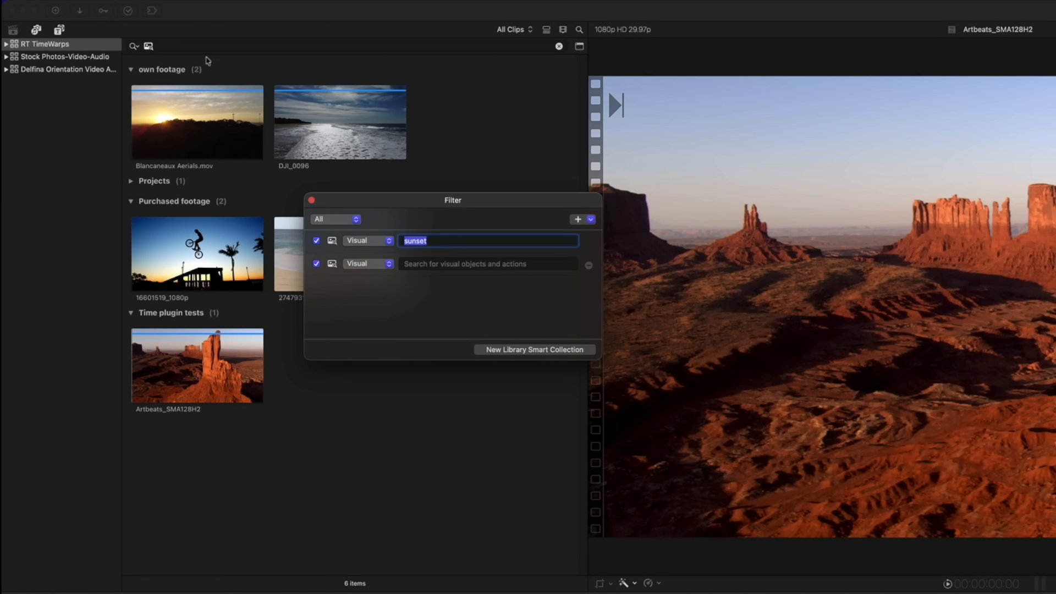
pyautogui.click(424, 264)
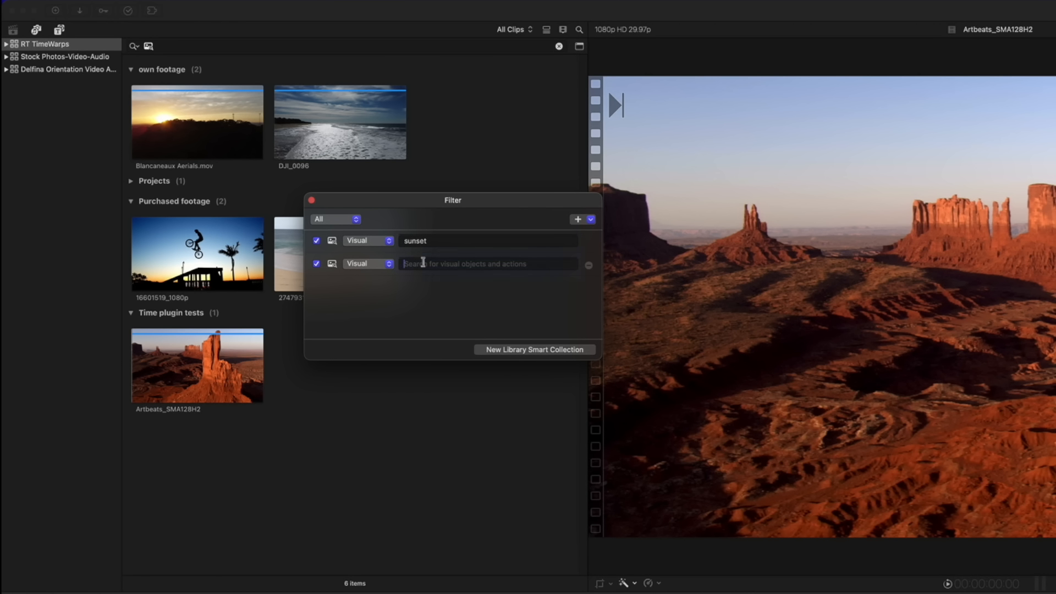
pyautogui.write('bicycle')
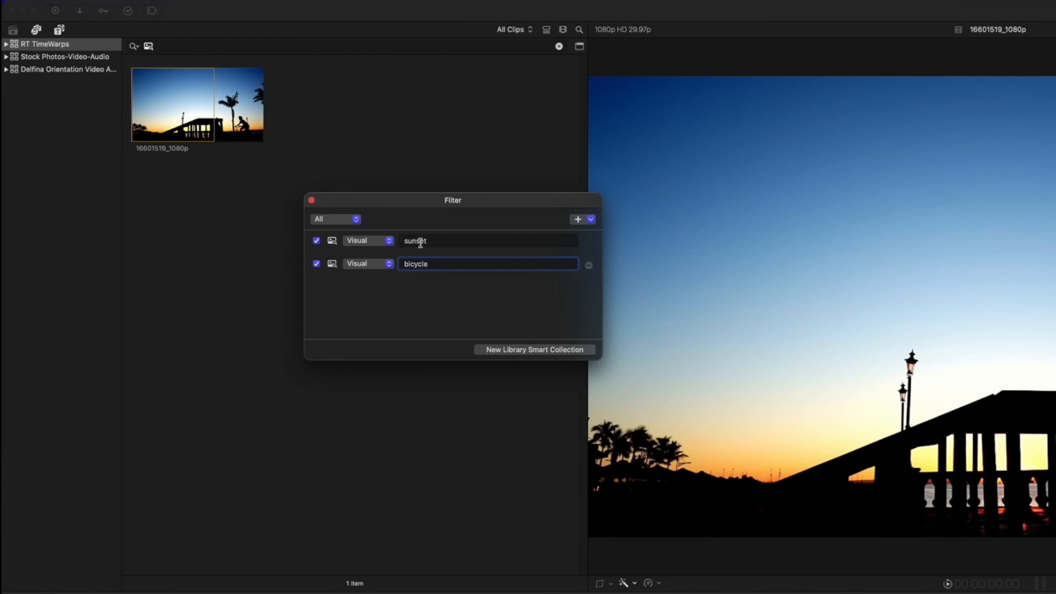
pyautogui.click(529, 351)
# Name the smart collection 'Bicycle+Sunselt' and preview its 16601519_1080p clip
pyautogui.write('B')
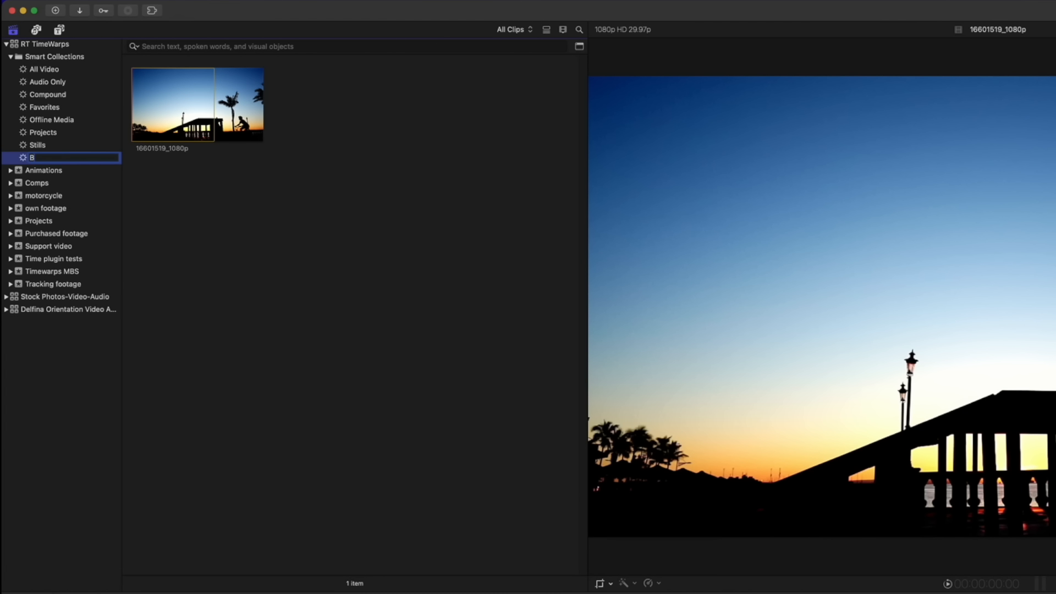
pyautogui.write('icycle+Sunselt')
pyautogui.press('Return')
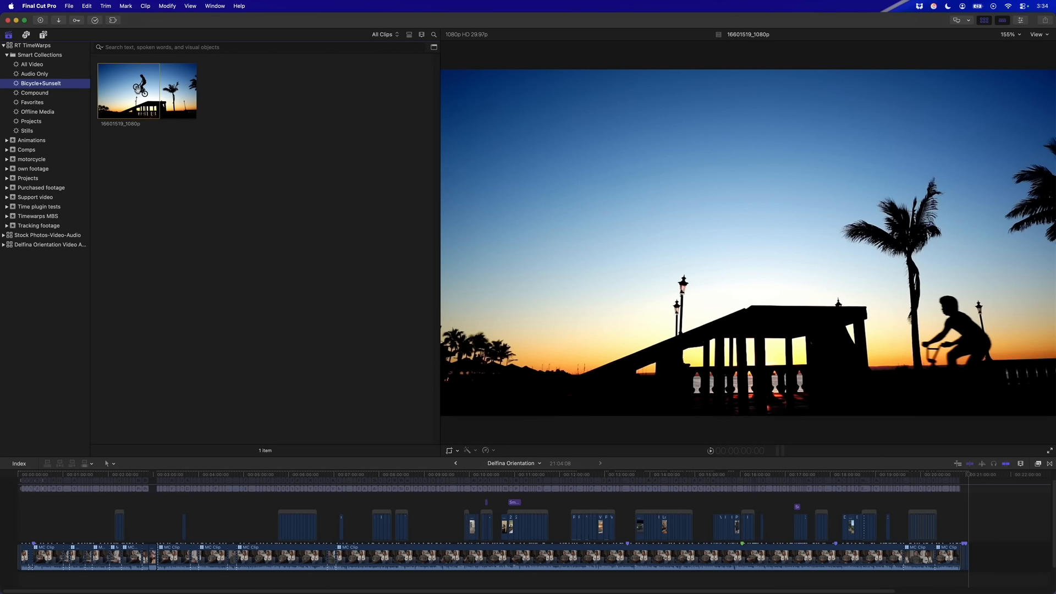
pyautogui.click(182, 106)
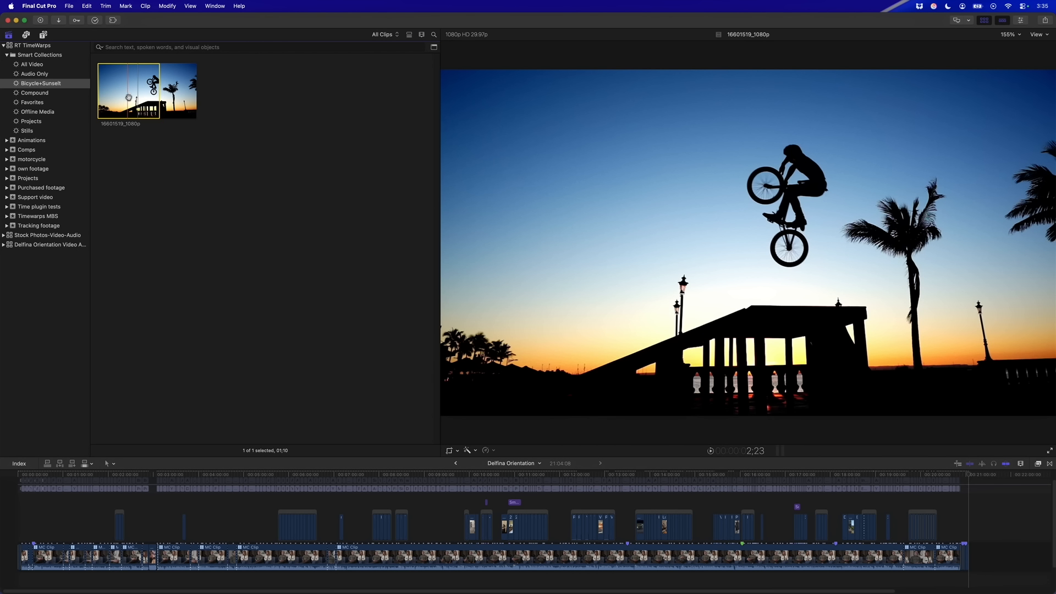
# Check the search options, select the B-roll event, and open Media Import with Cmd+I
pyautogui.click(99, 47)
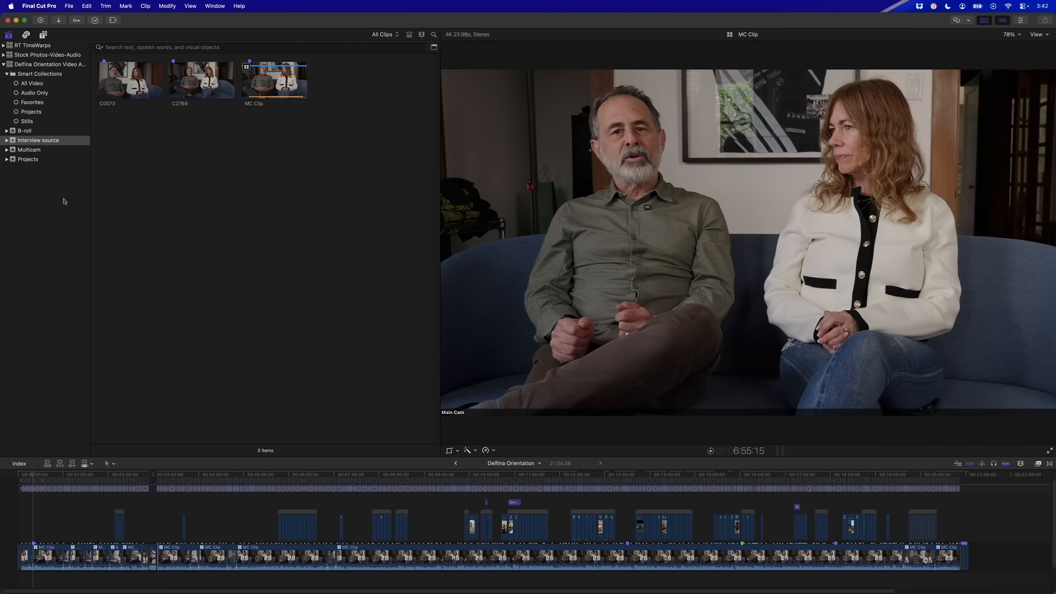
pyautogui.click(73, 142)
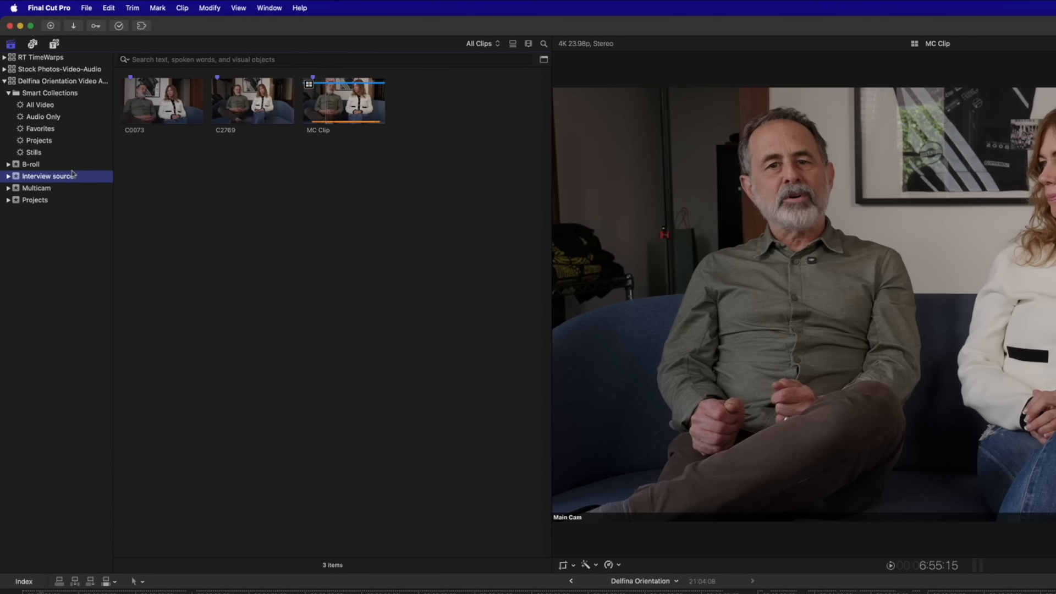
pyautogui.click(35, 165)
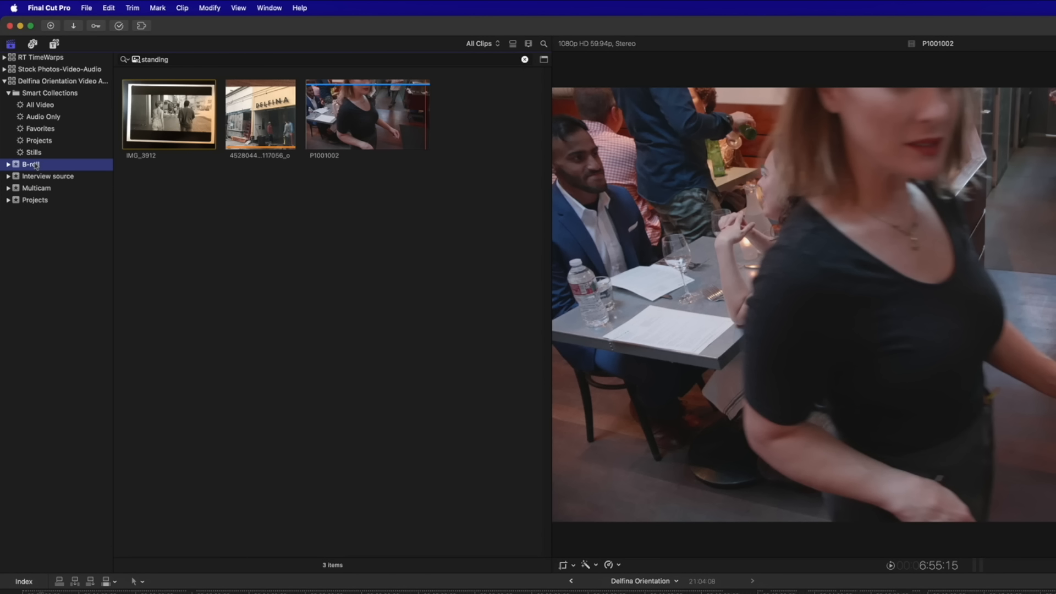
pyautogui.press('super+i')
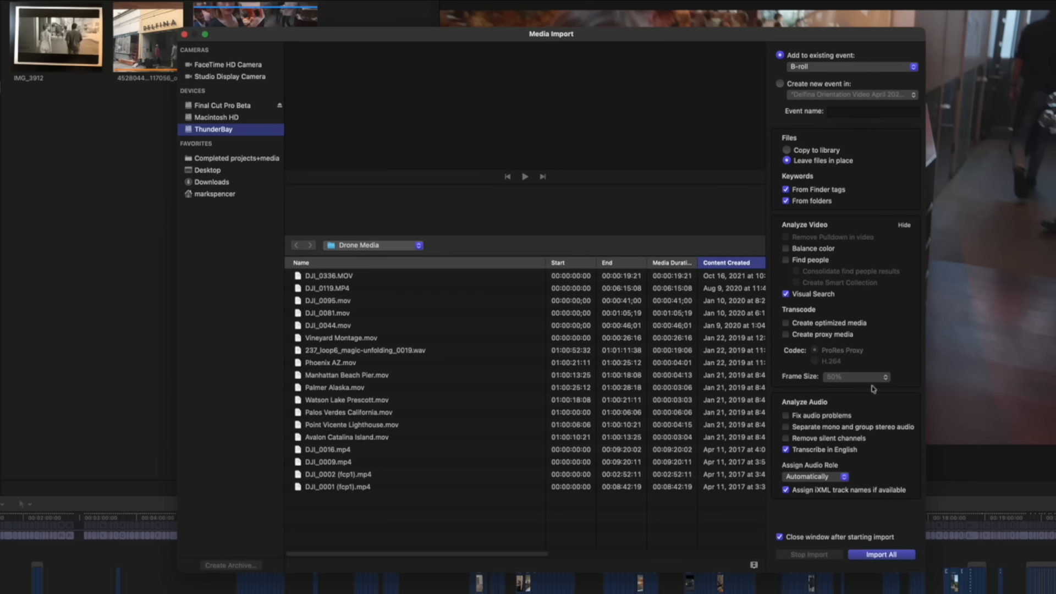
# Close the Media Import window and expand then collapse the B-roll event's keyword collections
pyautogui.click(185, 36)
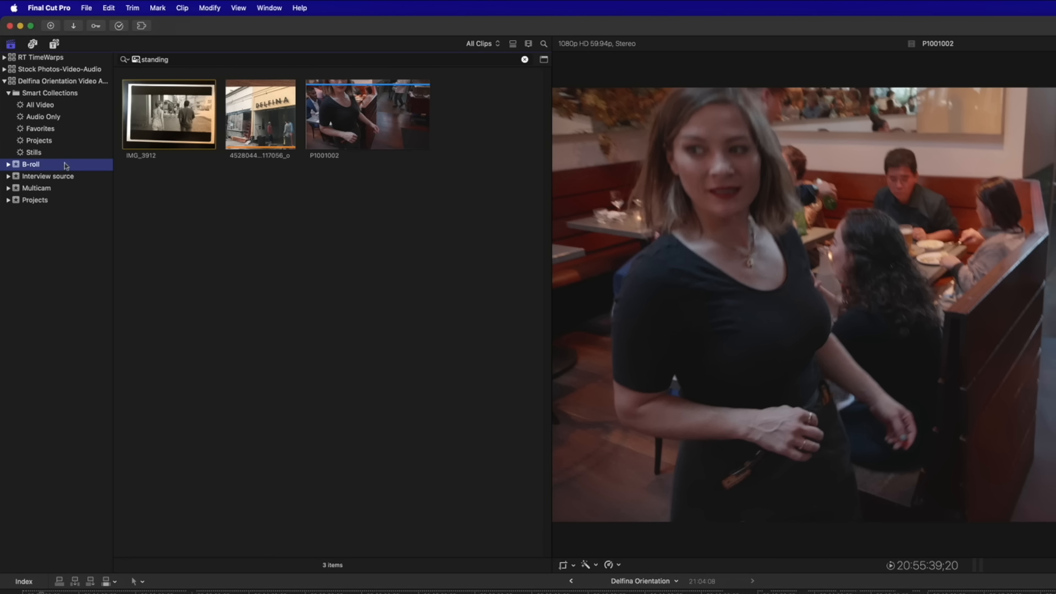
pyautogui.click(8, 164)
pyautogui.click(8, 164)
# Analyze every B-roll clip for visual search and English transcription, then show the Interview source event
pyautogui.click(525, 60)
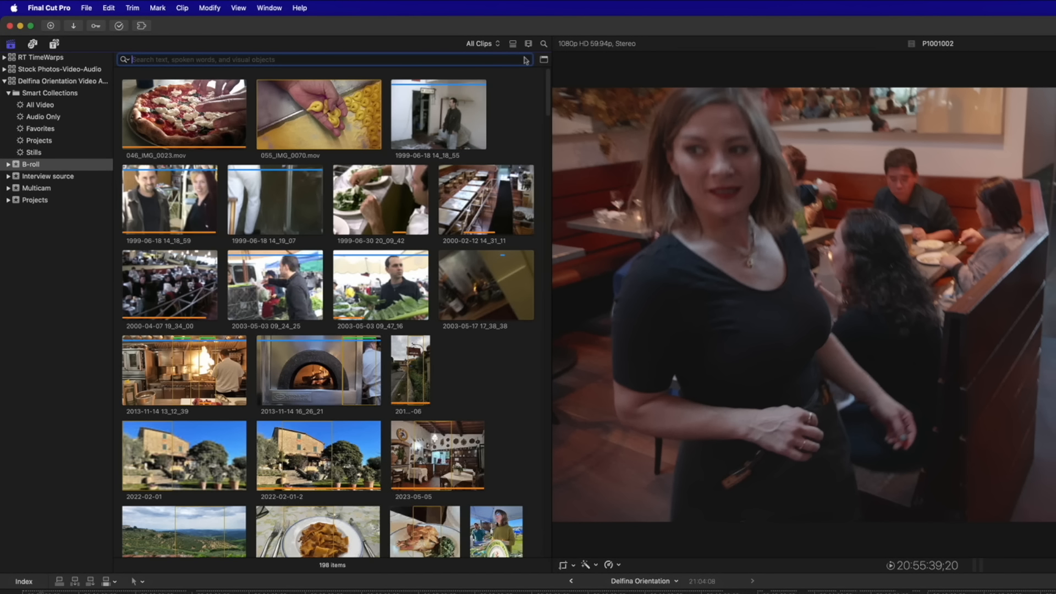
pyautogui.click(67, 166)
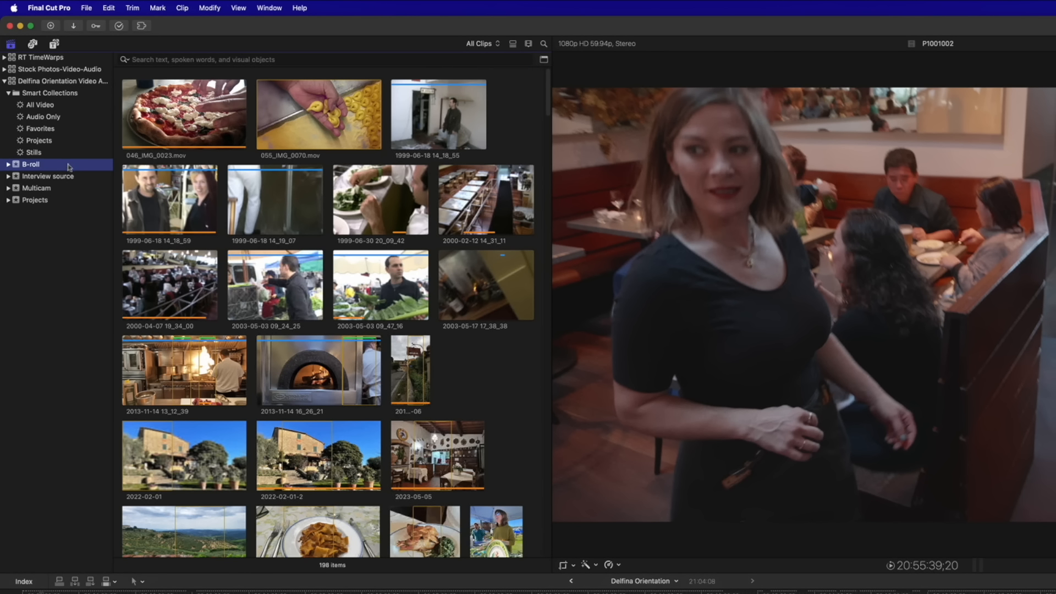
pyautogui.click(209, 8)
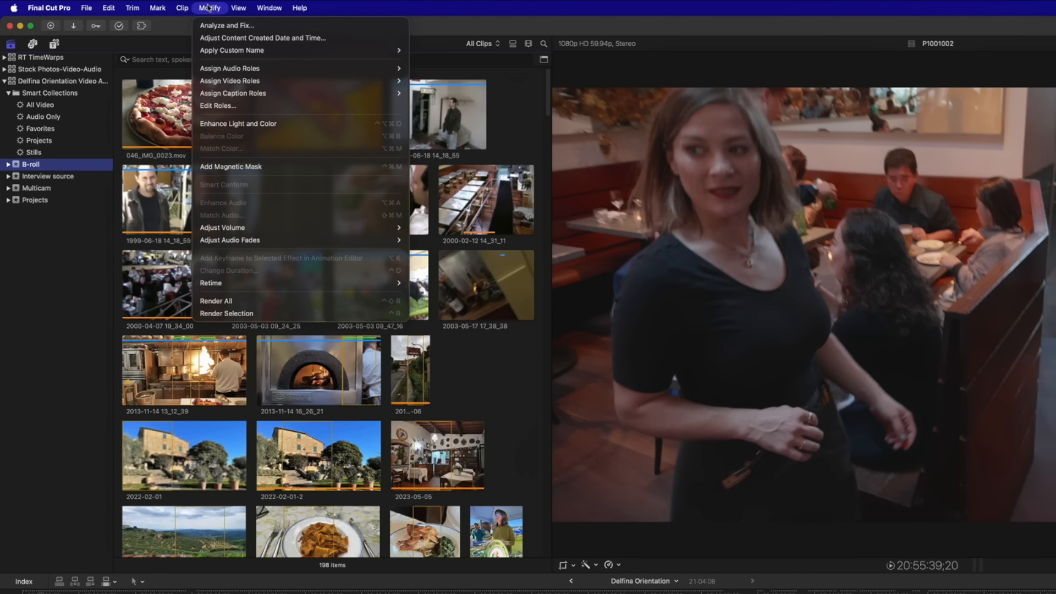
pyautogui.click(279, 28)
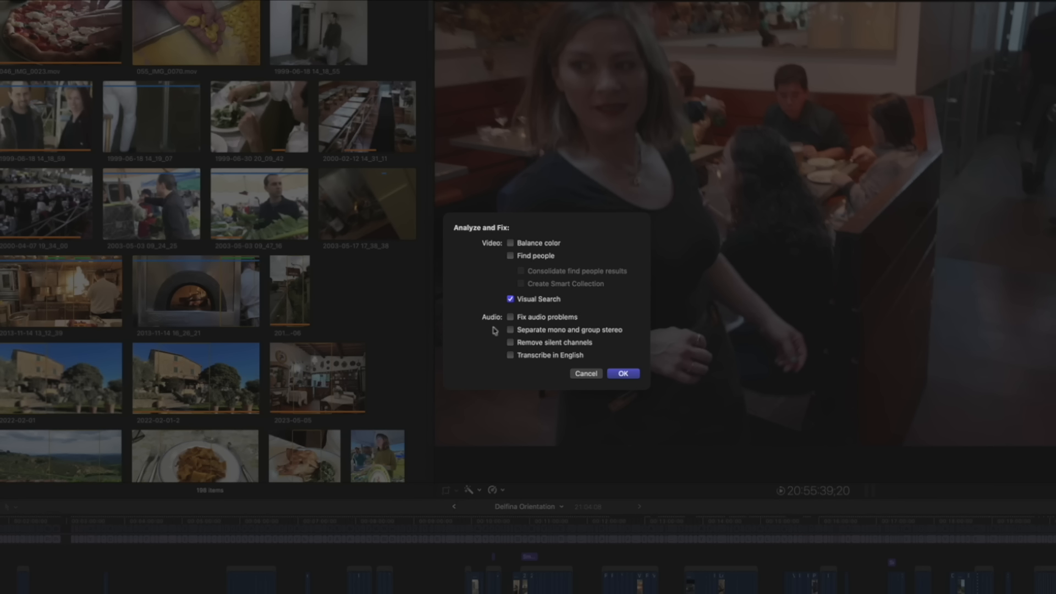
pyautogui.click(511, 358)
pyautogui.click(586, 374)
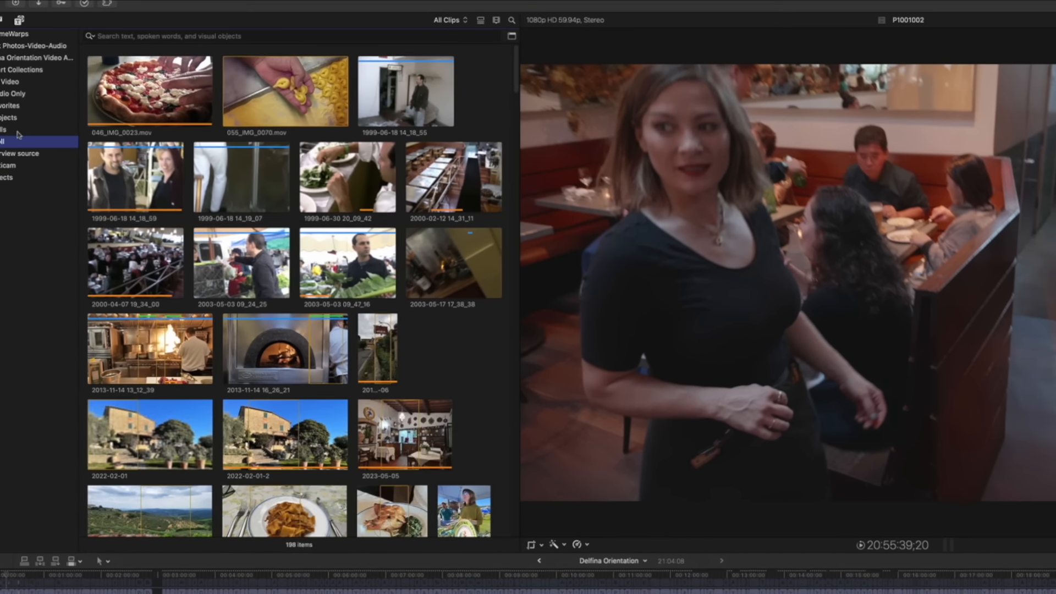
pyautogui.click(73, 176)
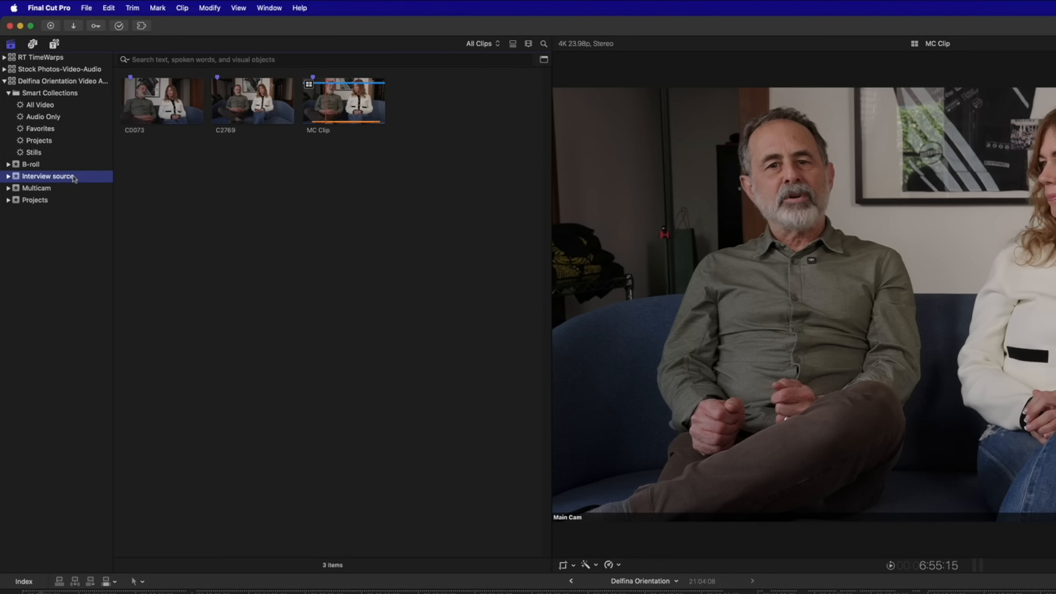
# Check which Modify commands are available for MC Clip and C2769, and preview C0073
pyautogui.click(340, 106)
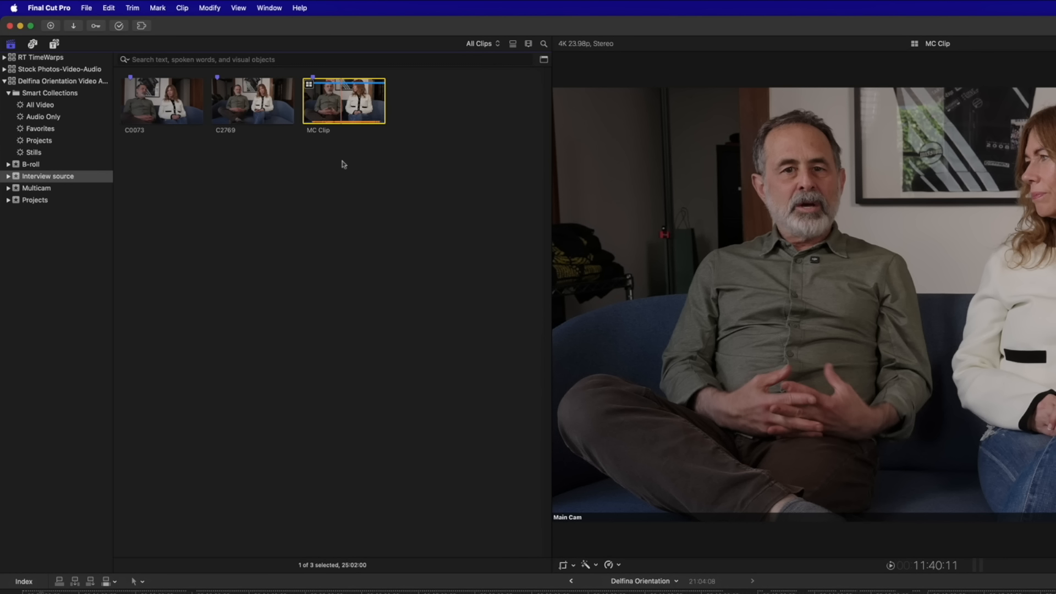
pyautogui.click(211, 9)
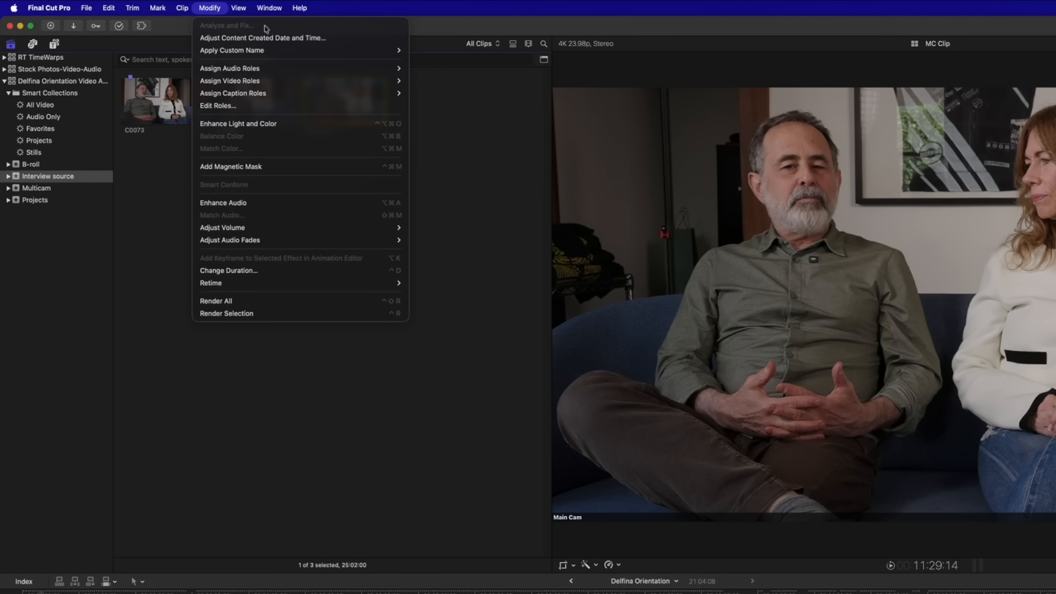
pyautogui.click(143, 206)
pyautogui.click(252, 105)
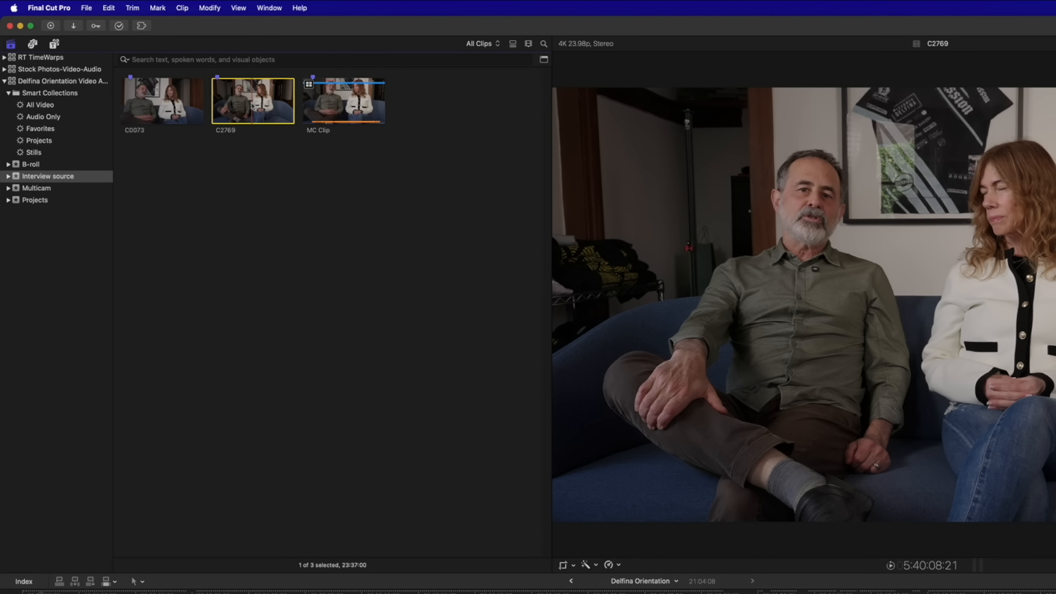
pyautogui.click(217, 8)
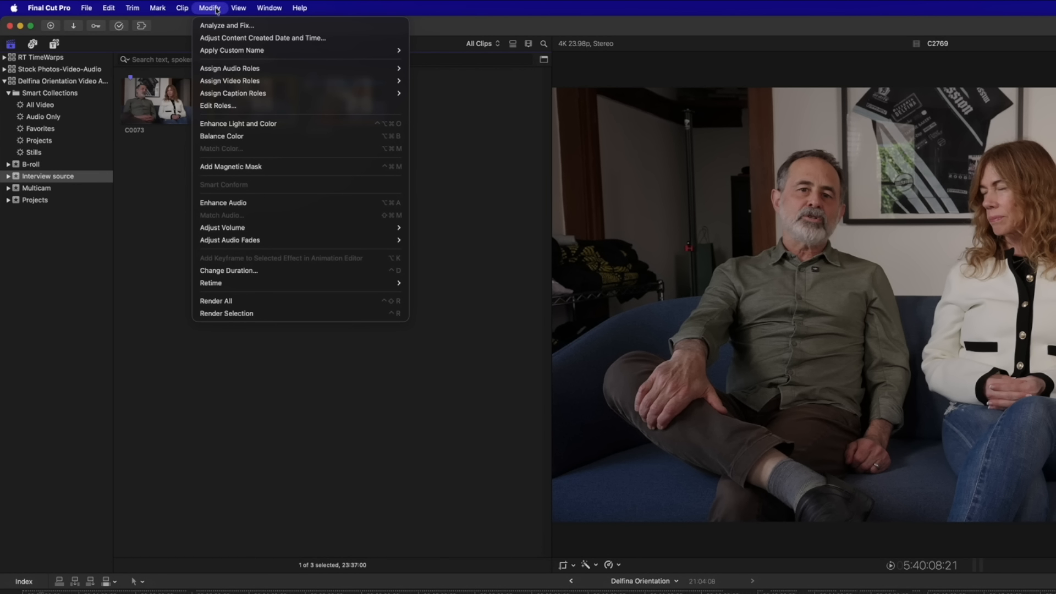
pyautogui.click(188, 163)
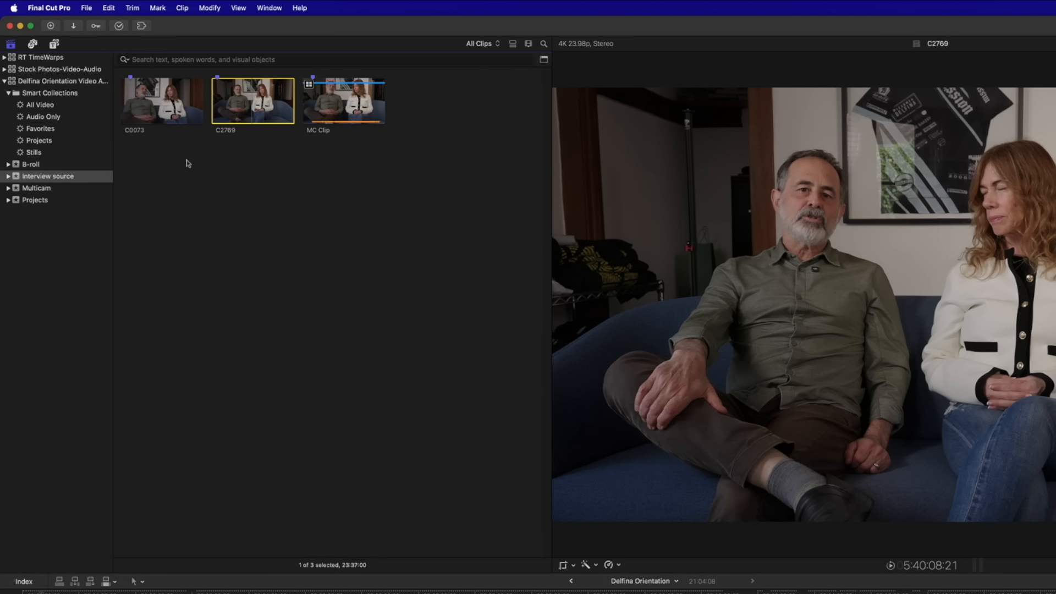
pyautogui.click(161, 100)
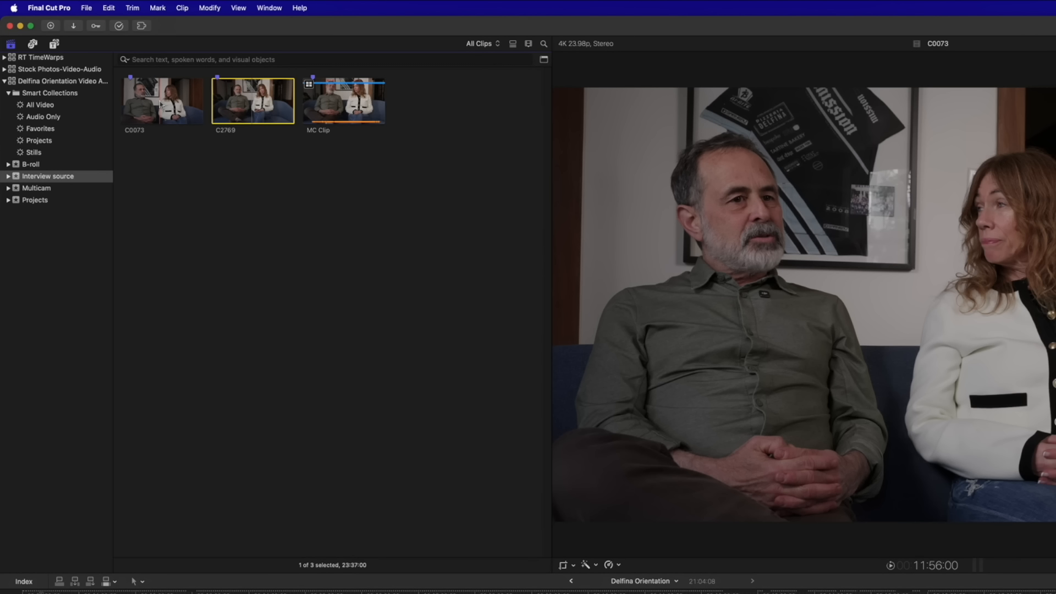
# Transcribe C2769 in English with Visual Search off, and watch its Background Tasks progress
pyautogui.click(237, 103)
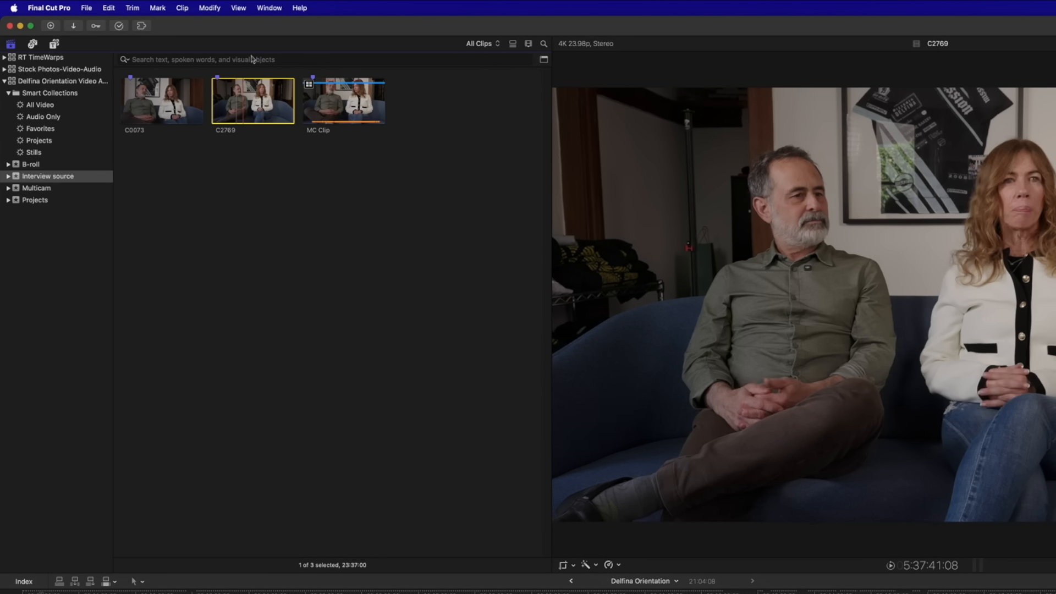
pyautogui.click(218, 8)
pyautogui.click(227, 26)
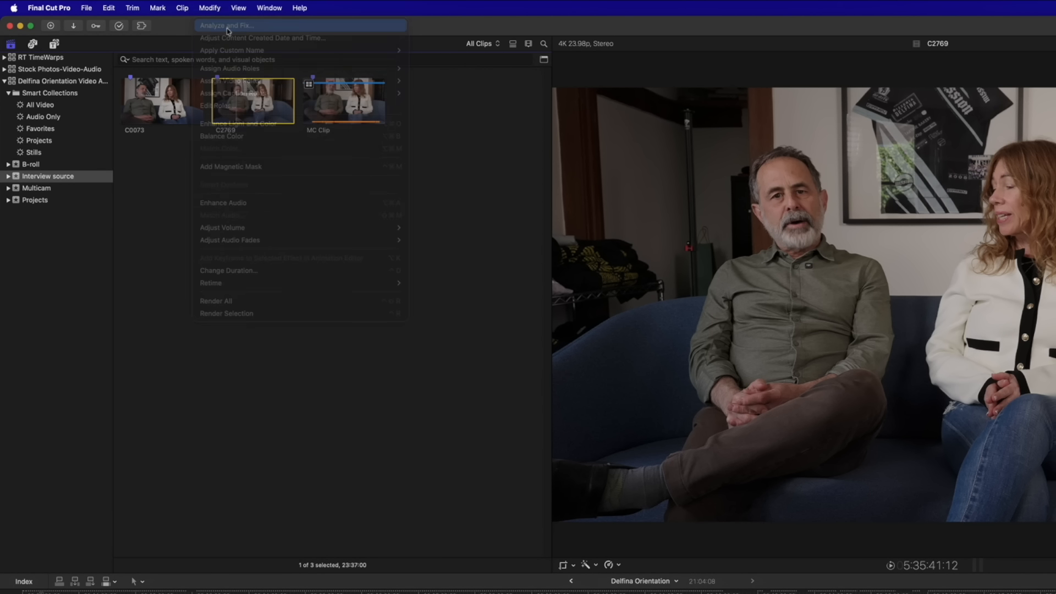
pyautogui.click(626, 378)
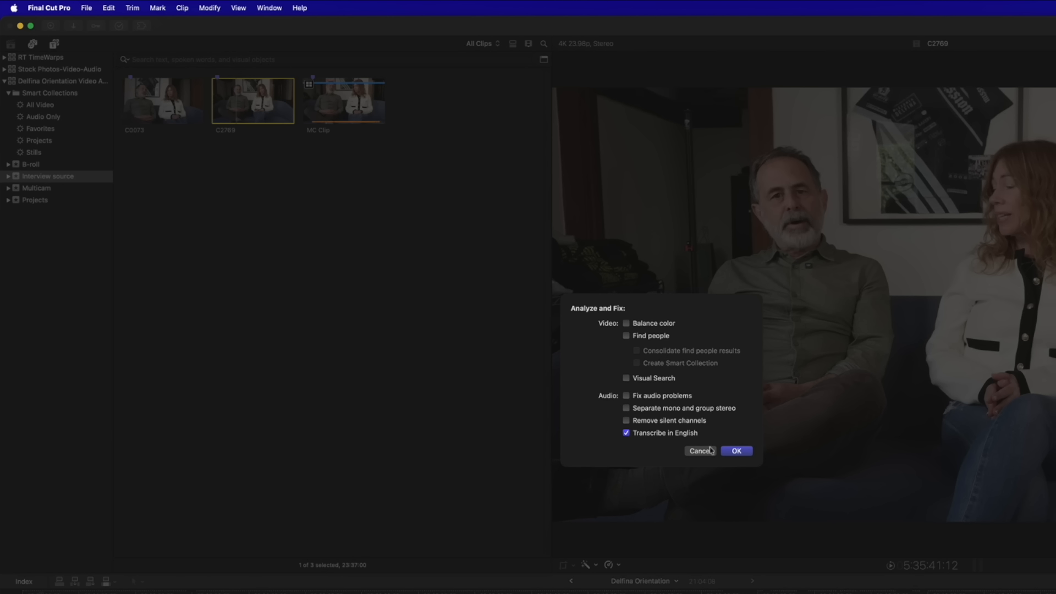
pyautogui.click(736, 452)
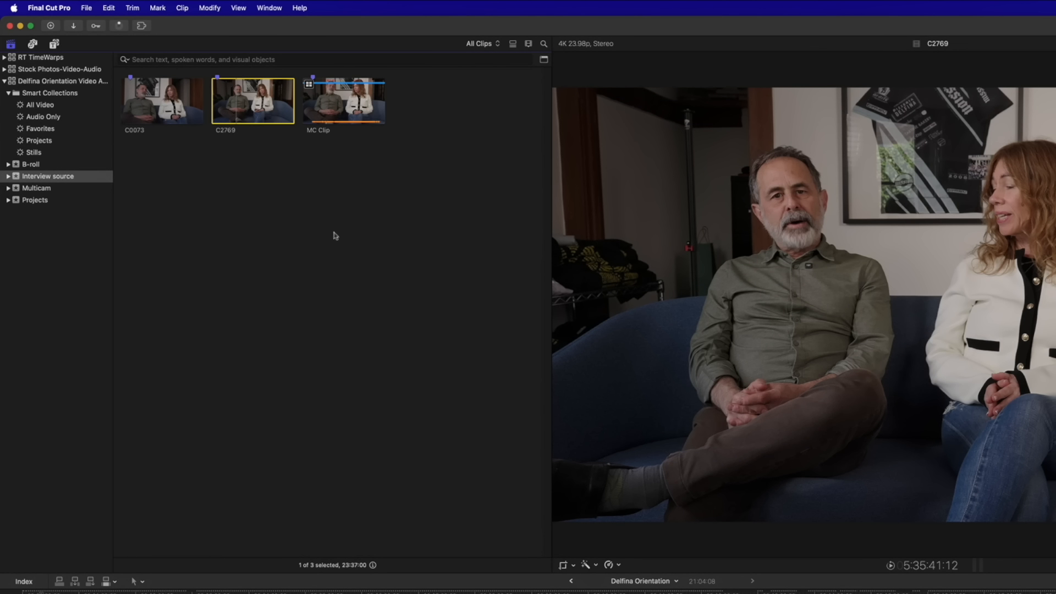
pyautogui.click(119, 26)
pyautogui.moveTo(651, 241); pyautogui.dragTo(578, 124)
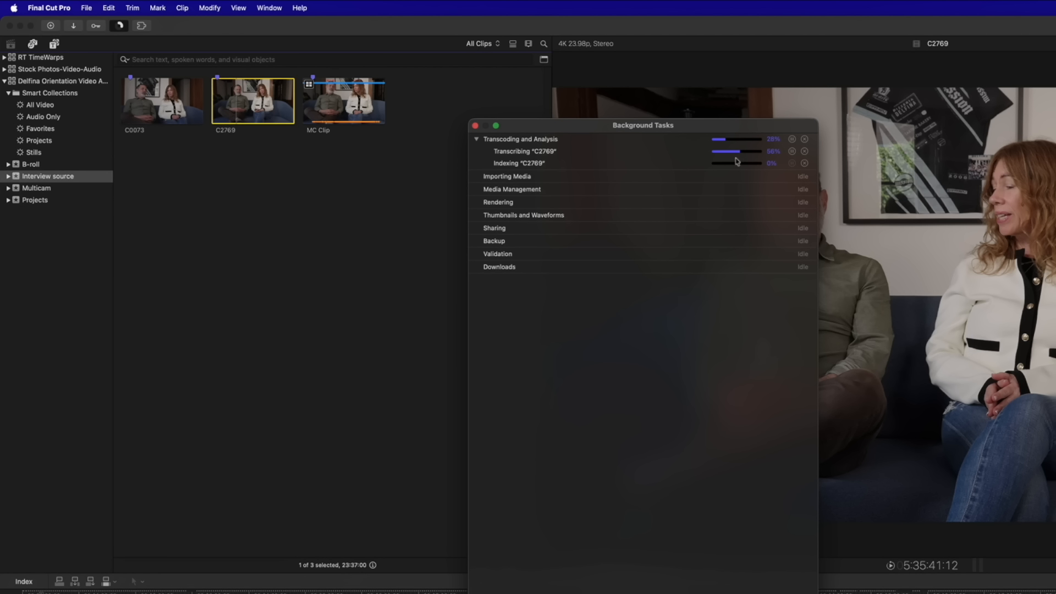
pyautogui.click(475, 127)
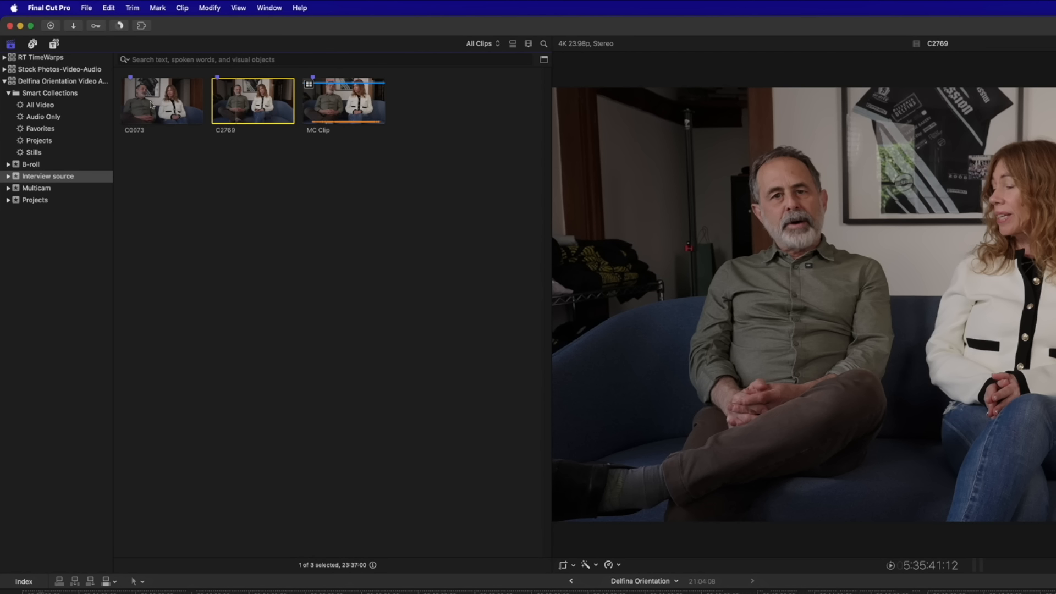
pyautogui.click(153, 105)
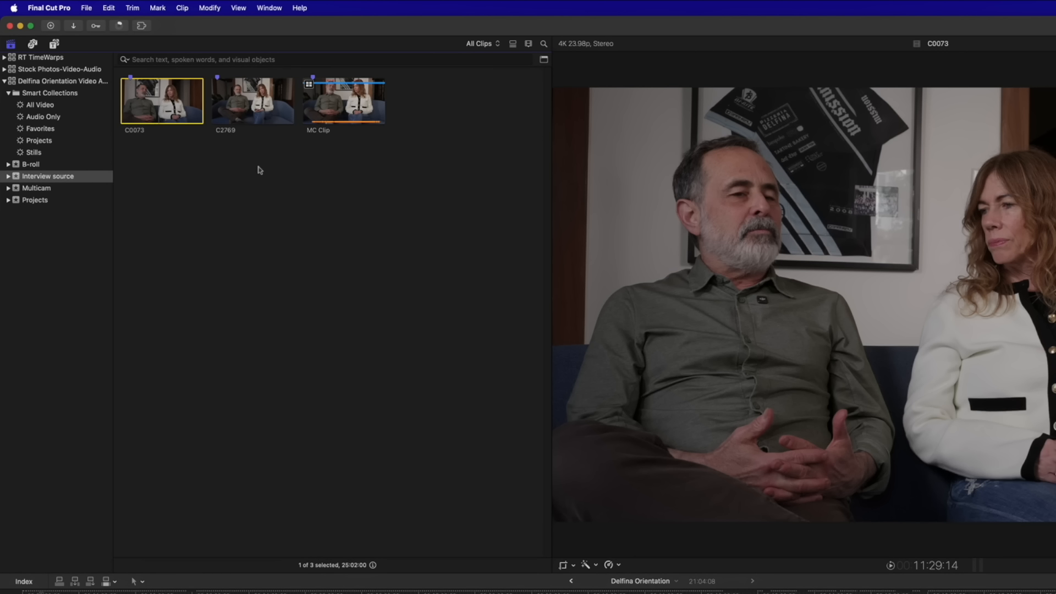
pyautogui.click(35, 165)
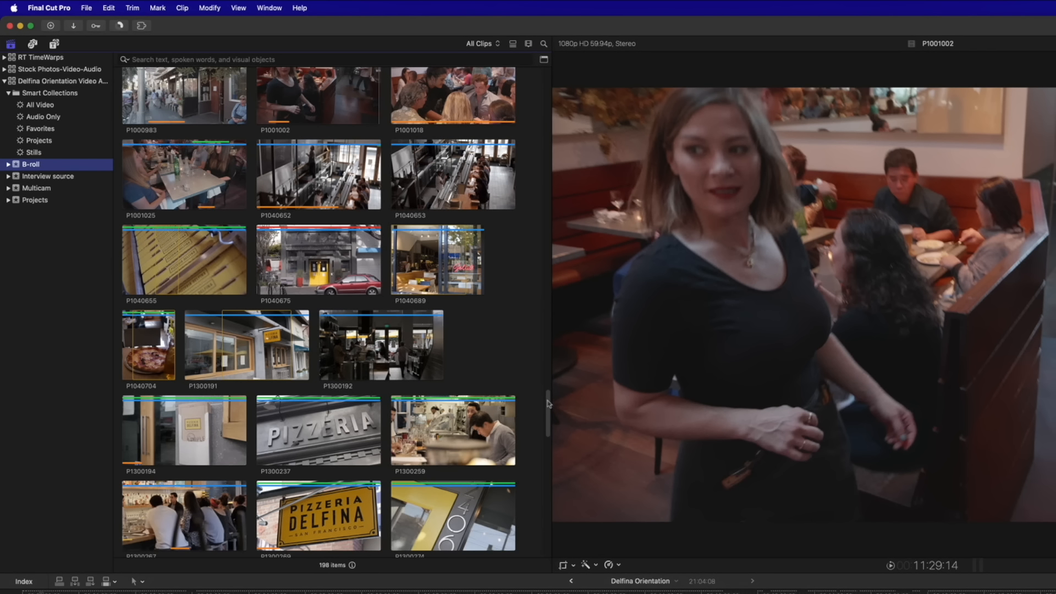
pyautogui.moveTo(548, 410); pyautogui.dragTo(556, 81)
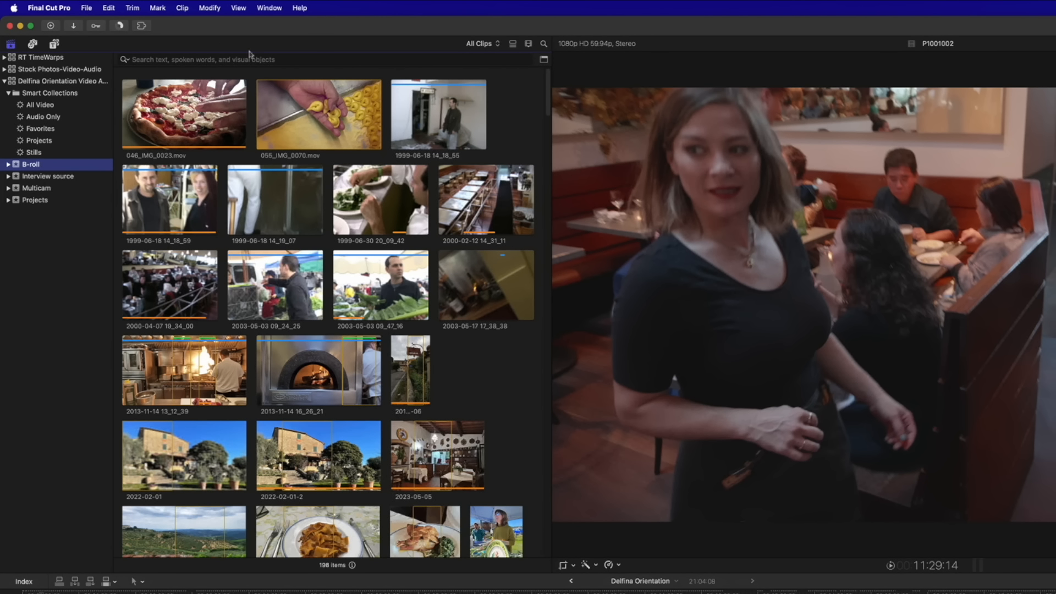
# Run Analyze and Fix on the B-roll clips with Visual Search on and English transcription off
pyautogui.click(211, 7)
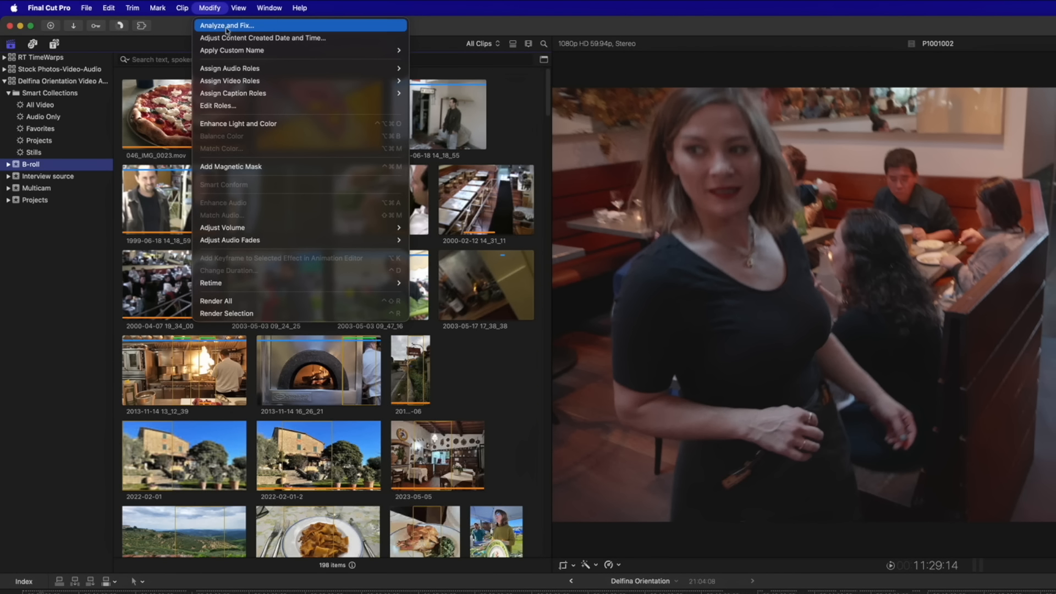
pyautogui.click(227, 26)
pyautogui.click(626, 433)
pyautogui.click(626, 378)
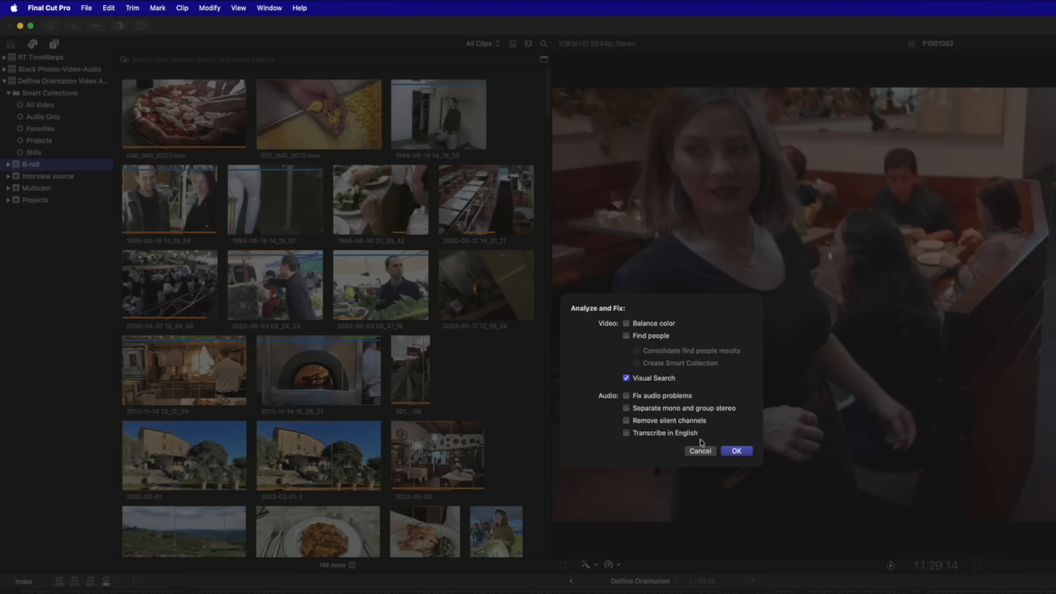
pyautogui.click(737, 451)
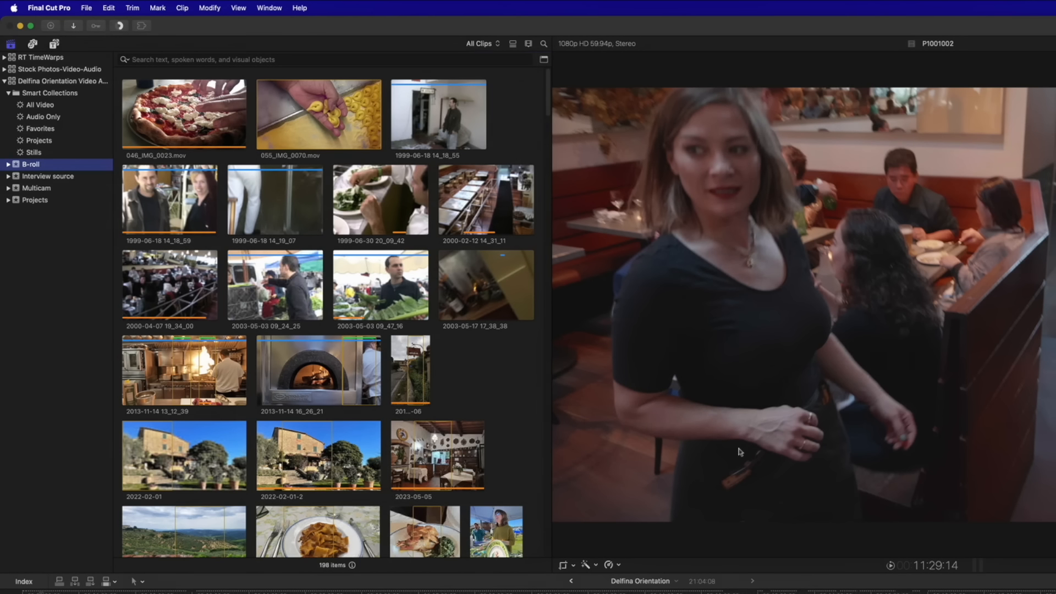
# Review Background Tasks progress, close it, and load clip P1001002 in the viewer
pyautogui.click(119, 26)
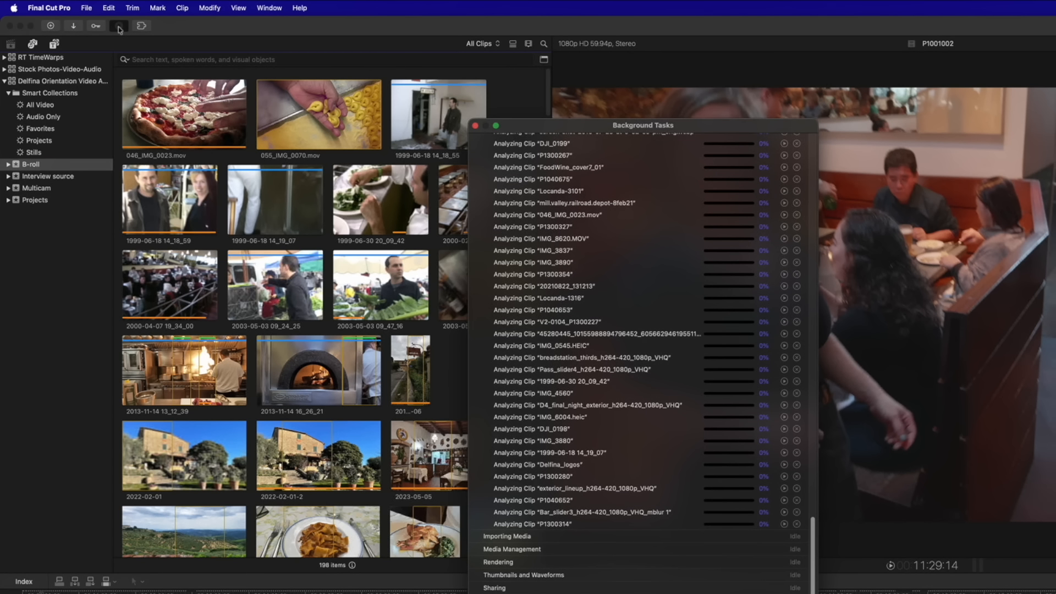
pyautogui.scroll(15, 698, 294)
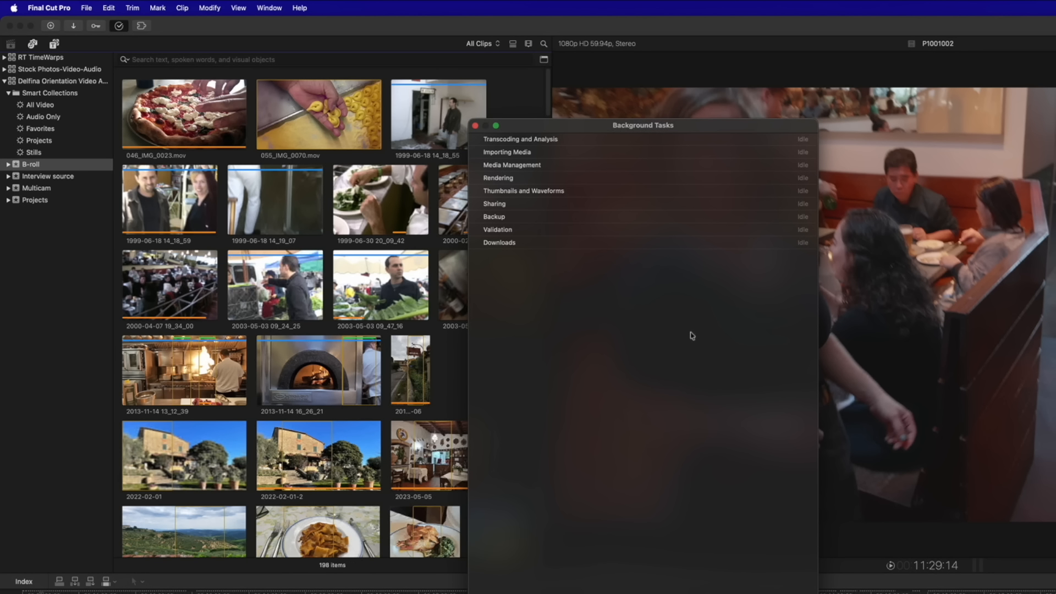
pyautogui.click(475, 126)
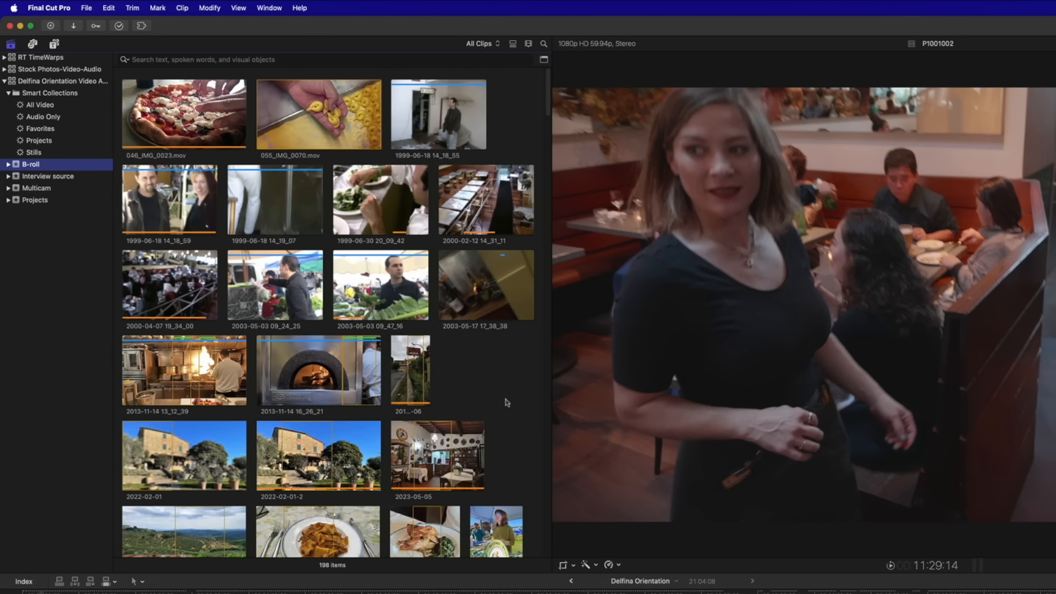
pyautogui.click(140, 157)
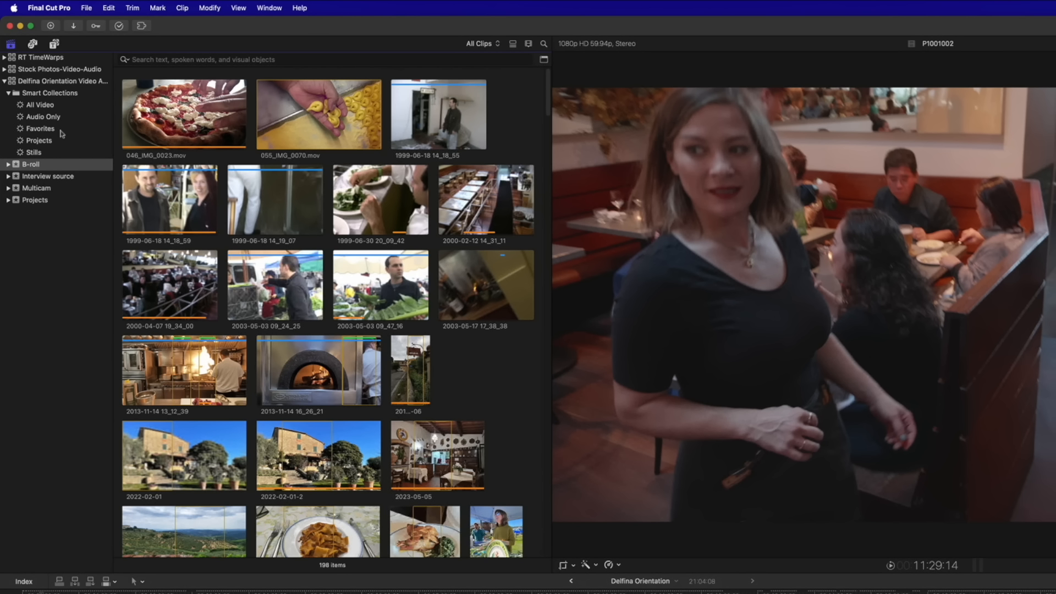
# Create a new smart collection named 'Not analyzed' and open its rules
pyautogui.click(87, 8)
pyautogui.moveTo(100, 25)
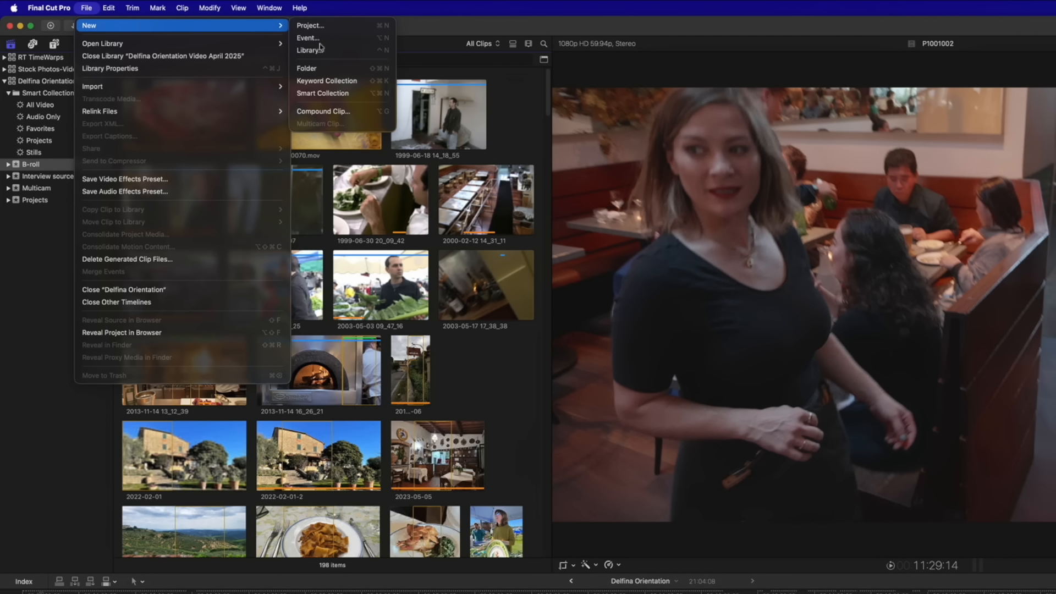
pyautogui.click(341, 95)
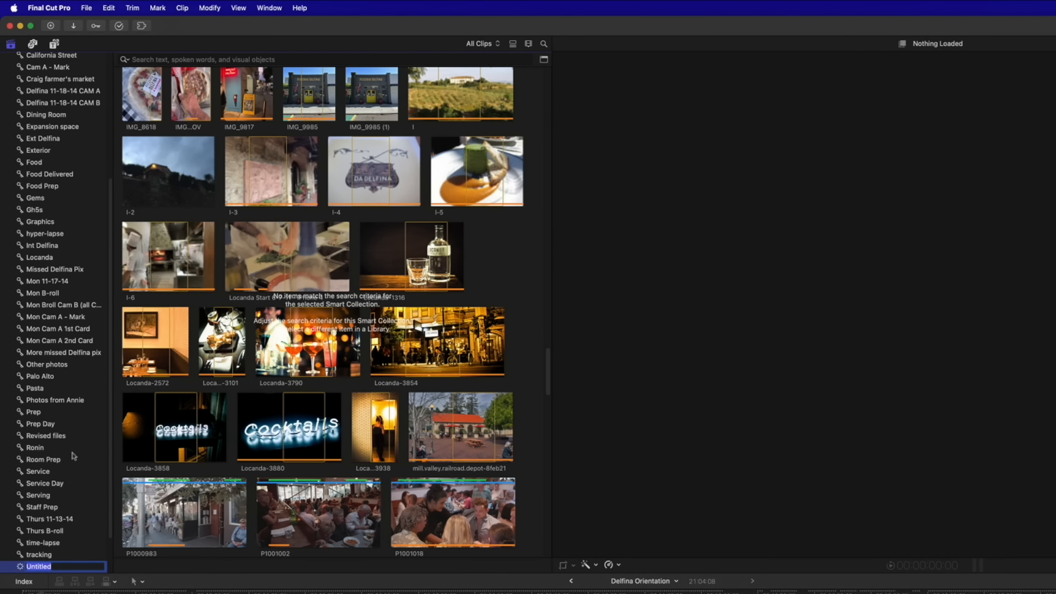
pyautogui.write('Not analyz')
pyautogui.press('Return')
pyautogui.doubleClick(20, 364)
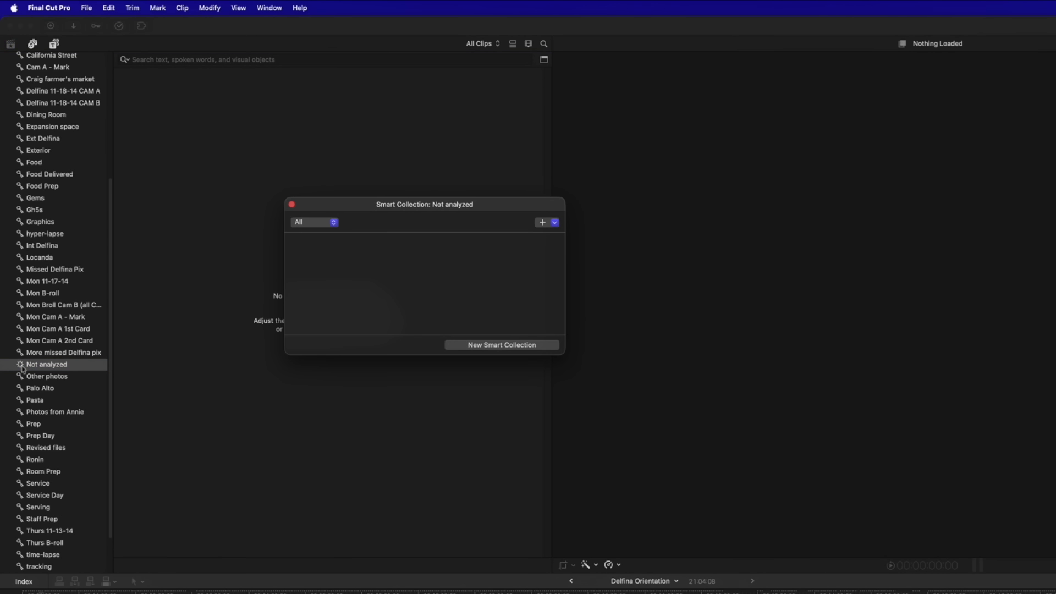
# Add a Media Analysis rule matching clips where Visual analysis is missing
pyautogui.click(555, 222)
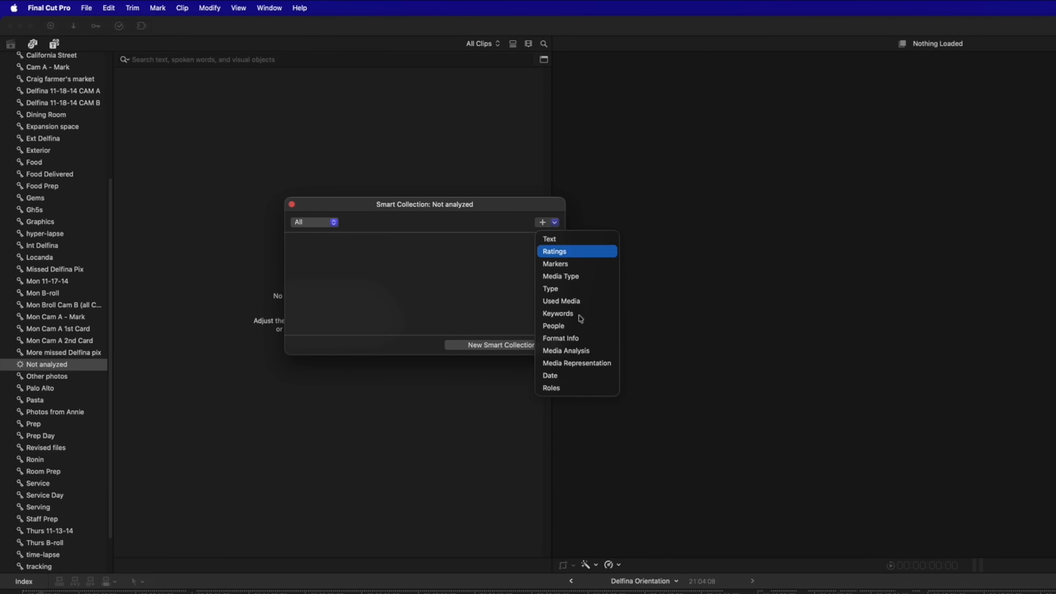
pyautogui.click(604, 351)
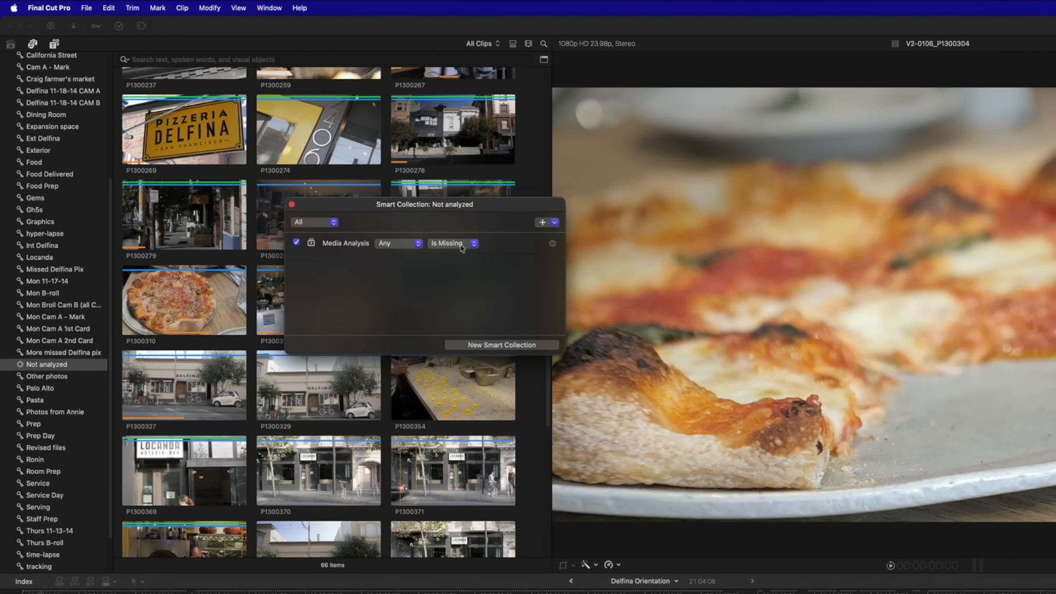
pyautogui.click(394, 244)
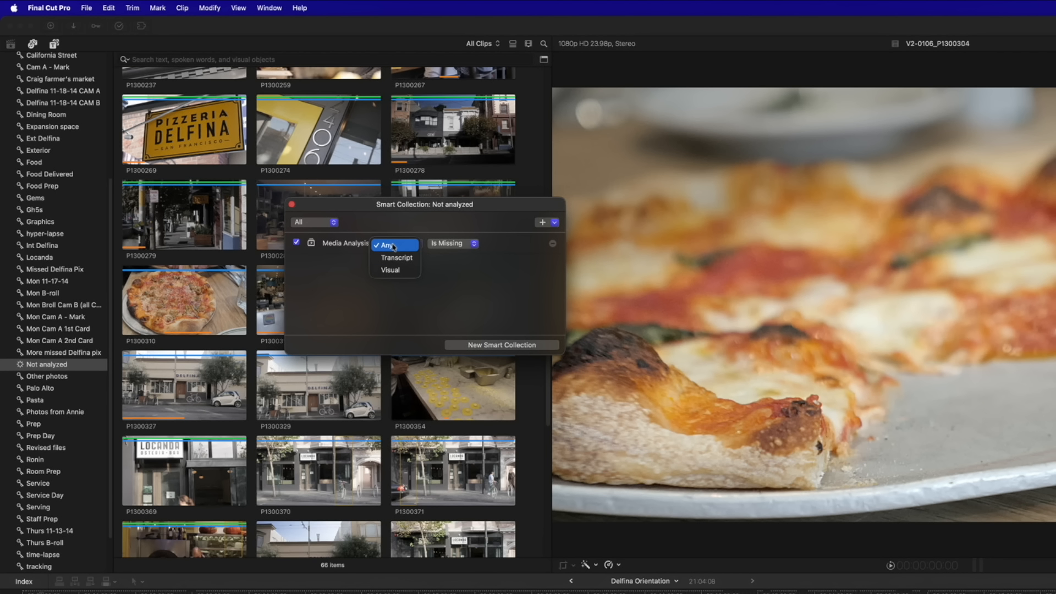
pyautogui.click(320, 279)
pyautogui.scroll(-3, 187, 209)
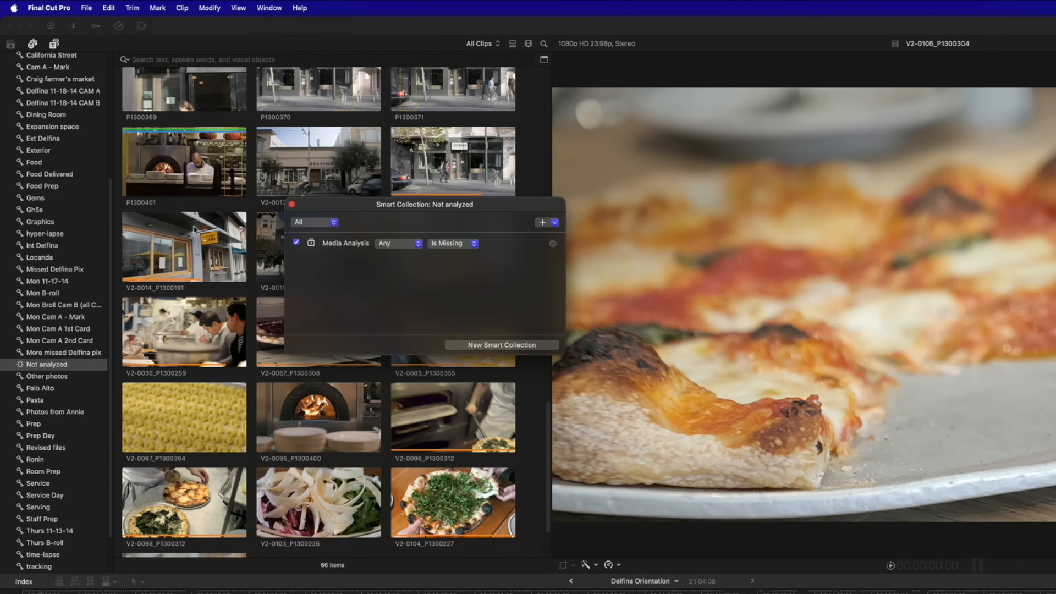
pyautogui.scroll(15, 194, 230)
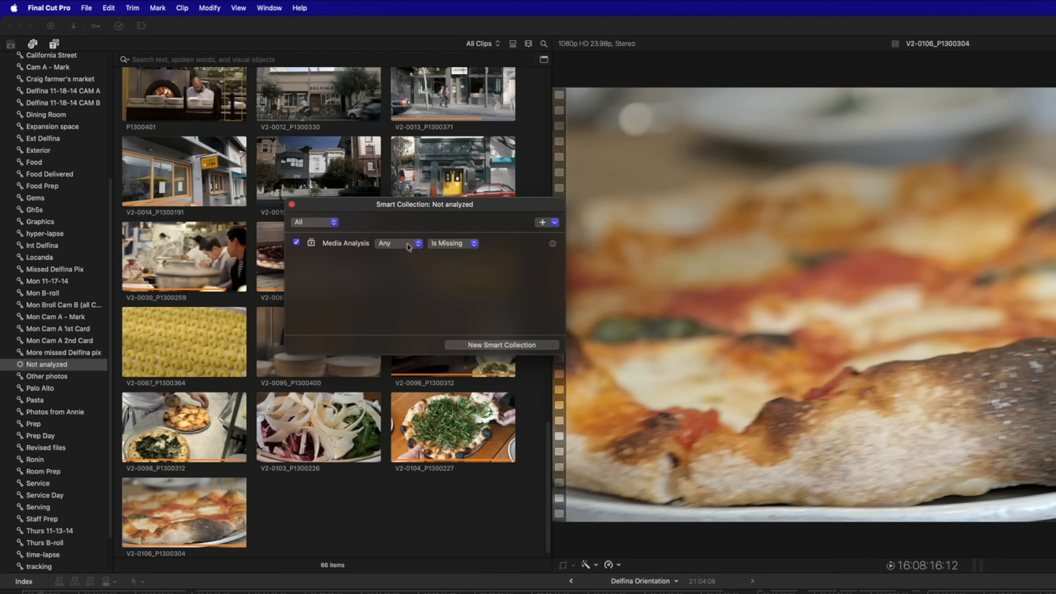
pyautogui.click(408, 246)
pyautogui.click(406, 270)
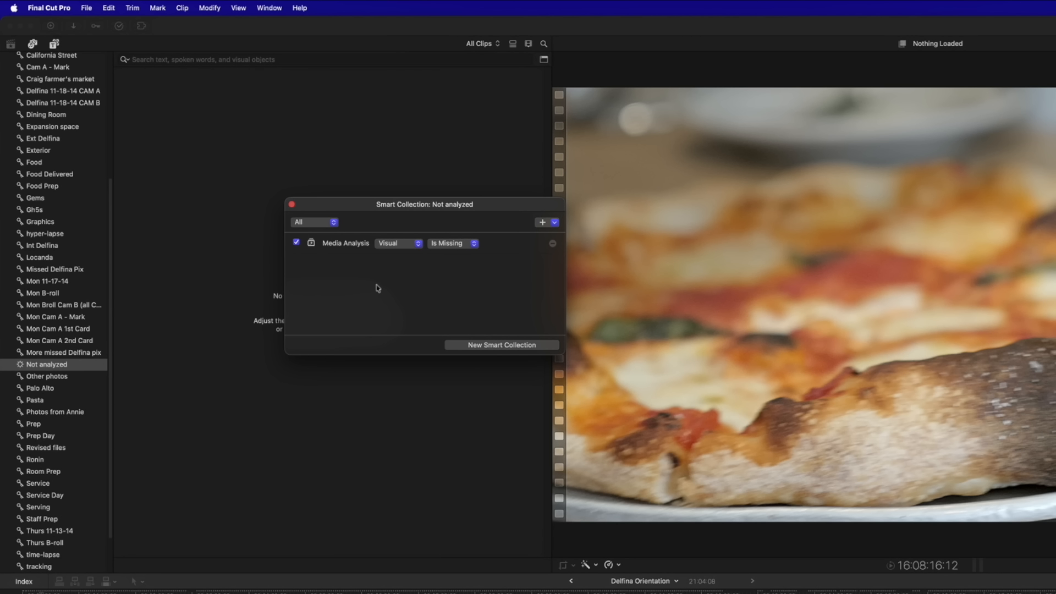
pyautogui.click(292, 204)
pyautogui.scroll(-3, 74, 268)
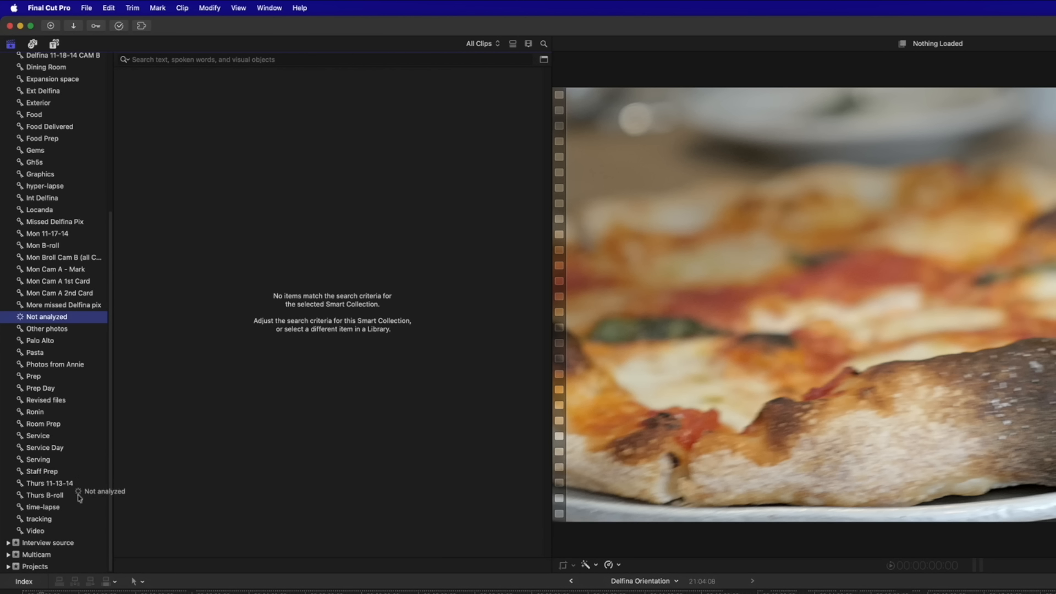
# Change Interview source's Not analyzed rule to missing Transcript, then show the whole library's clips
pyautogui.click(62, 544)
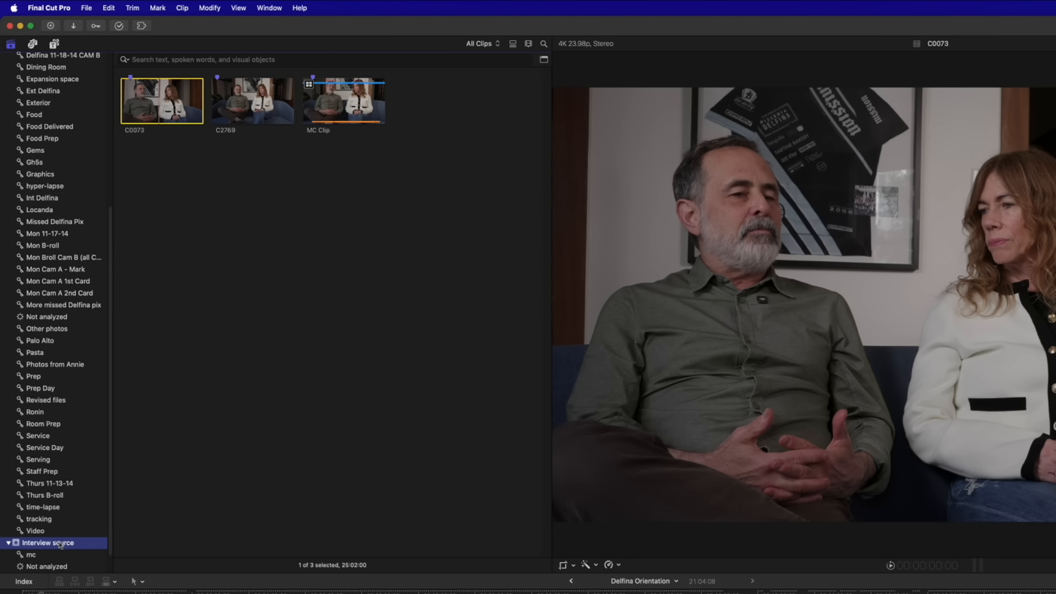
pyautogui.scroll(-1, 76, 532)
pyautogui.doubleClick(47, 542)
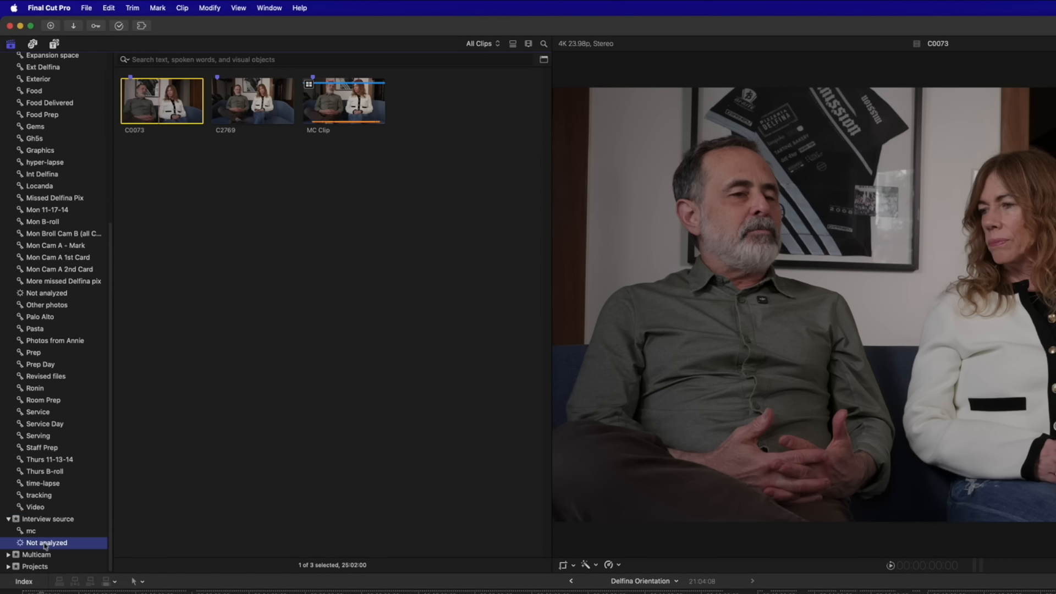
pyautogui.click(400, 244)
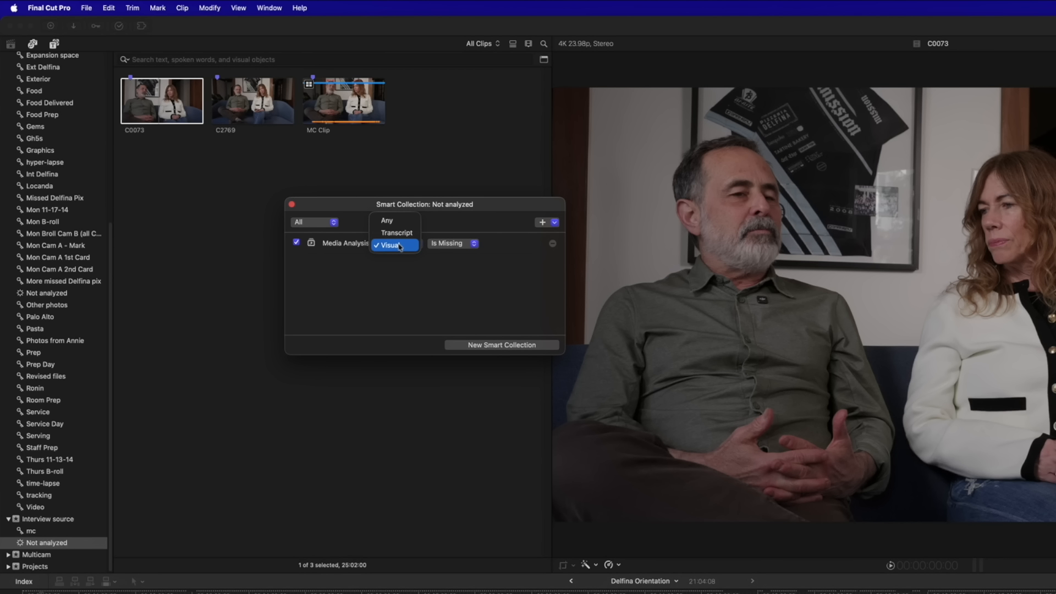
pyautogui.click(402, 233)
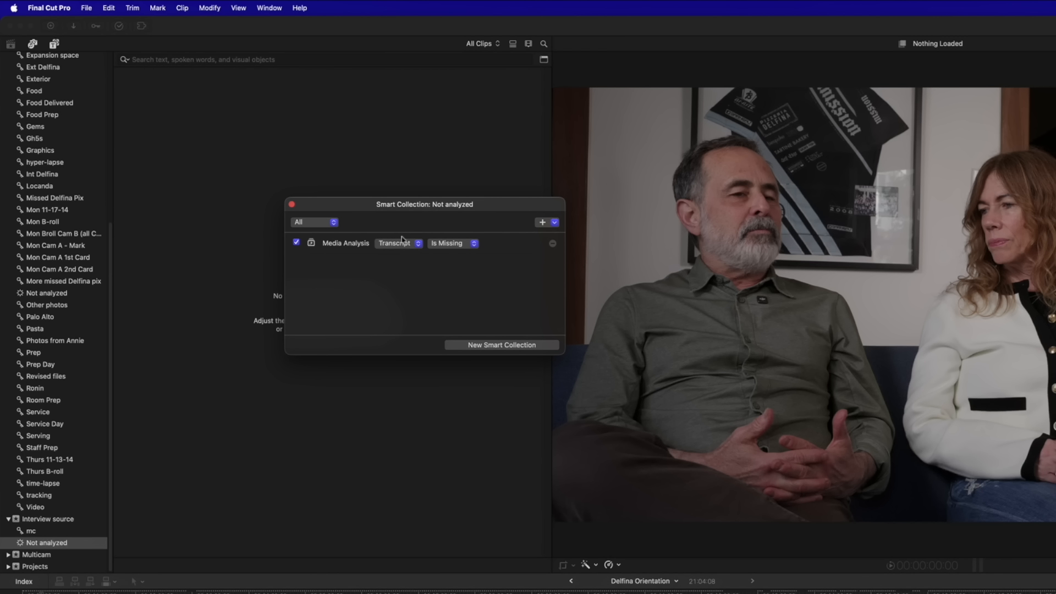
pyautogui.moveTo(493, 206); pyautogui.dragTo(557, 188)
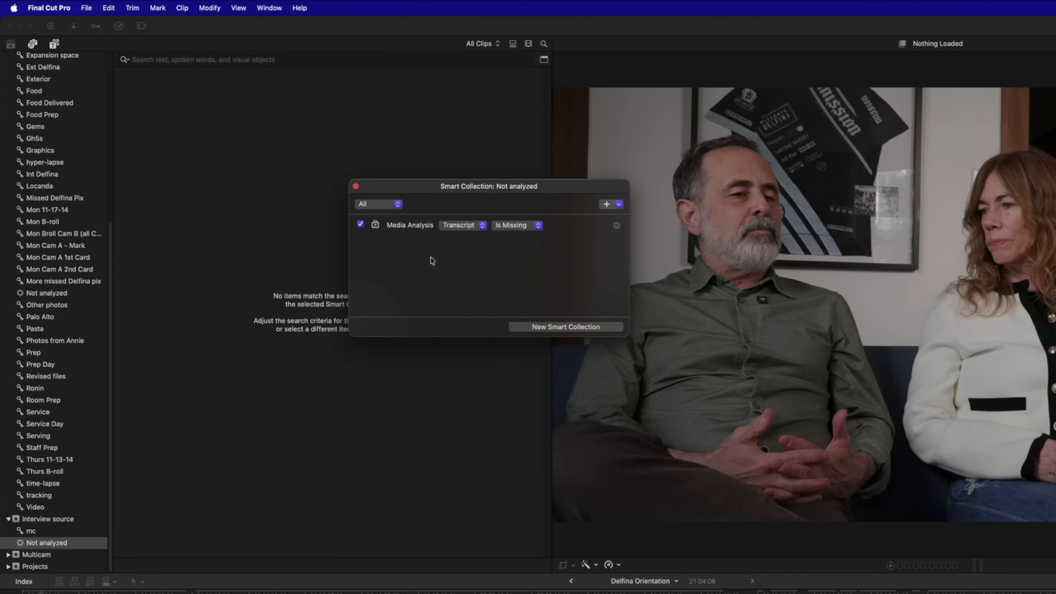
pyautogui.click(355, 186)
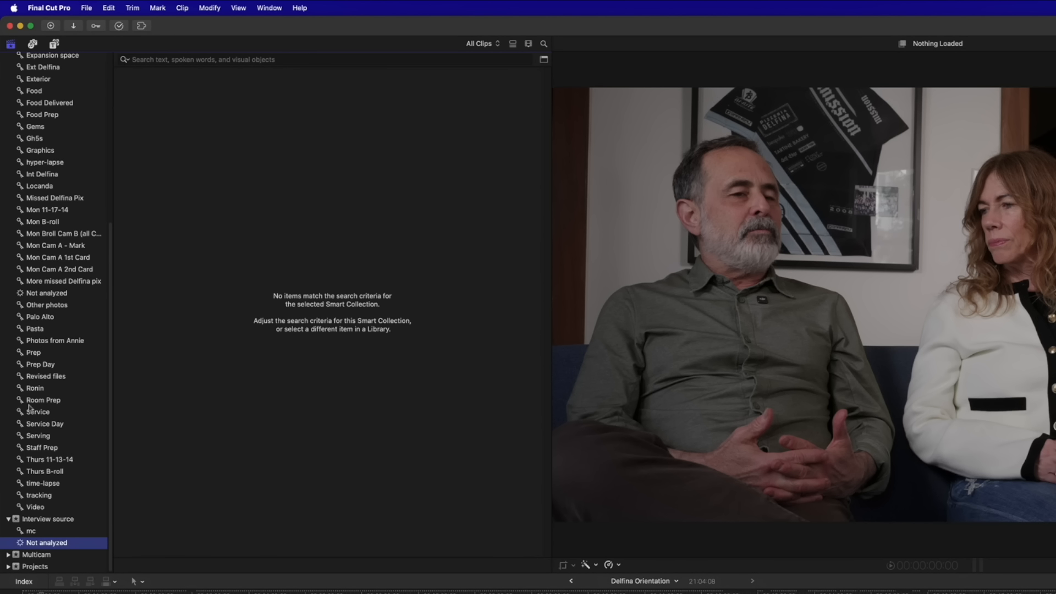
pyautogui.scroll(10, 47, 395)
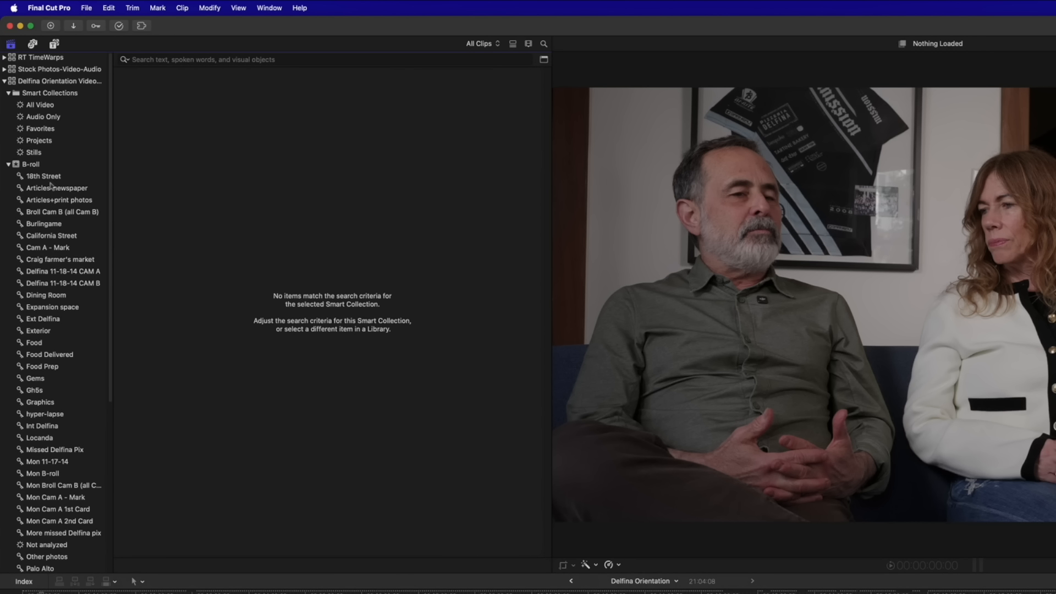
pyautogui.click(4, 81)
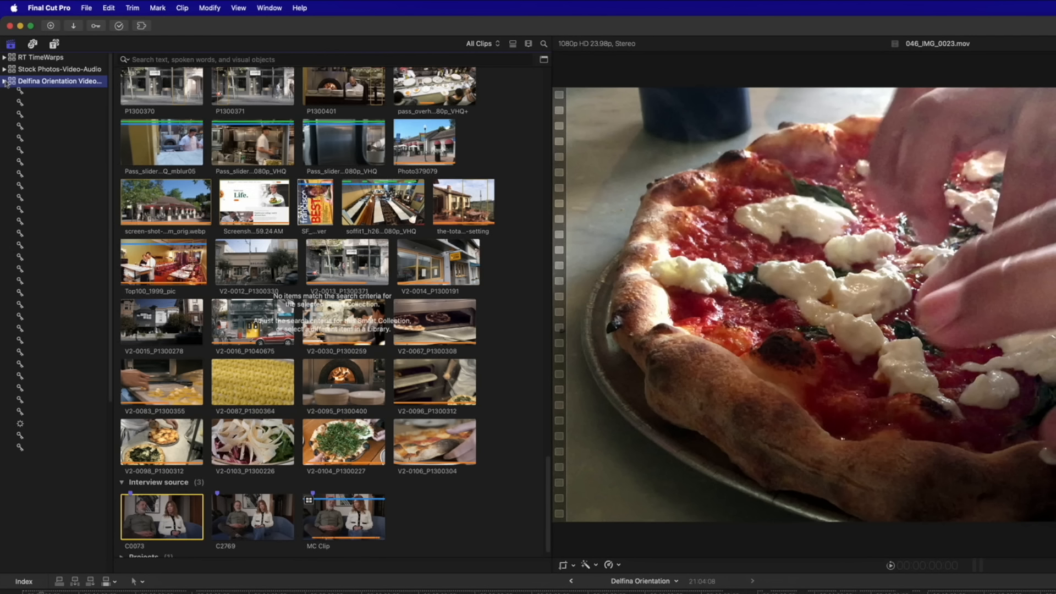